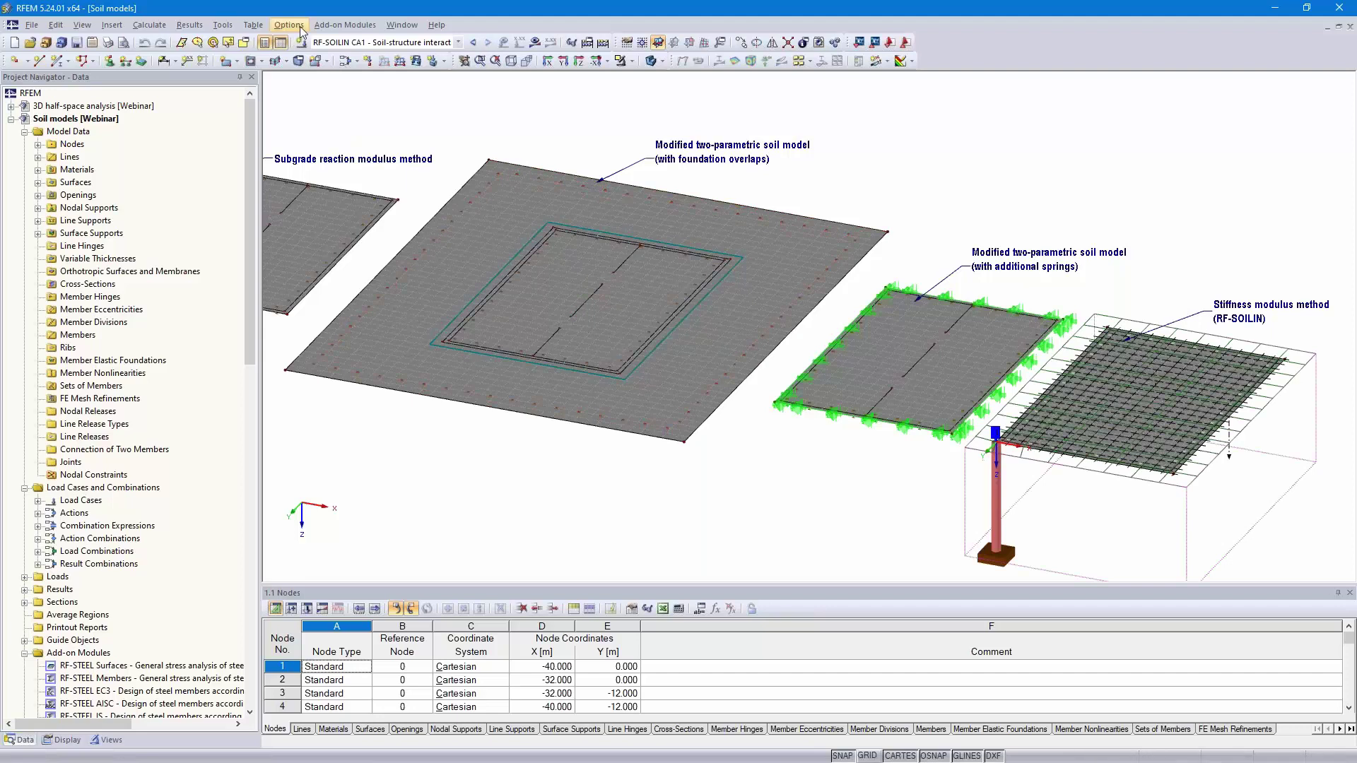
Step: Review the RF-SOILIN general data, including the standard options, and the soil layer inputs, without changing them
{"action": "left_click", "coordinate": [344, 41]}
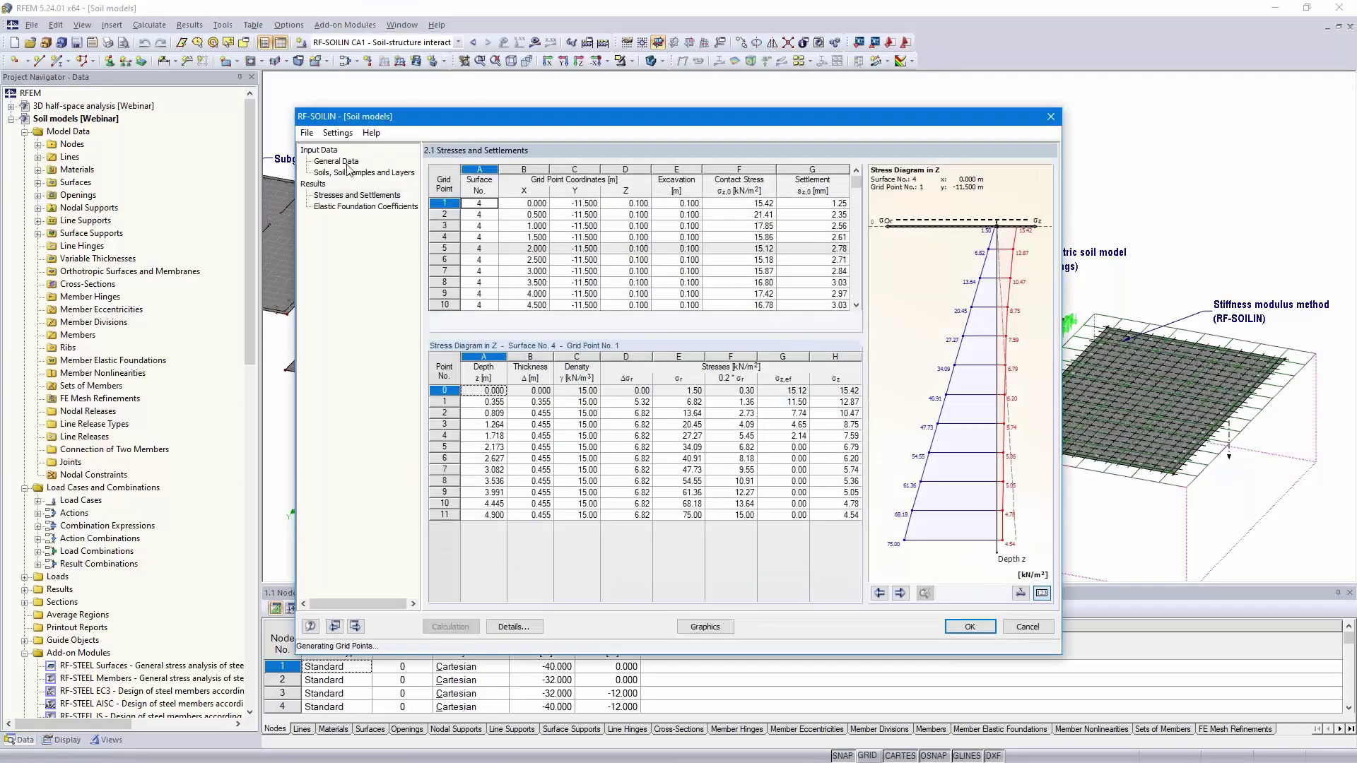
{"action": "left_click", "coordinate": [337, 161]}
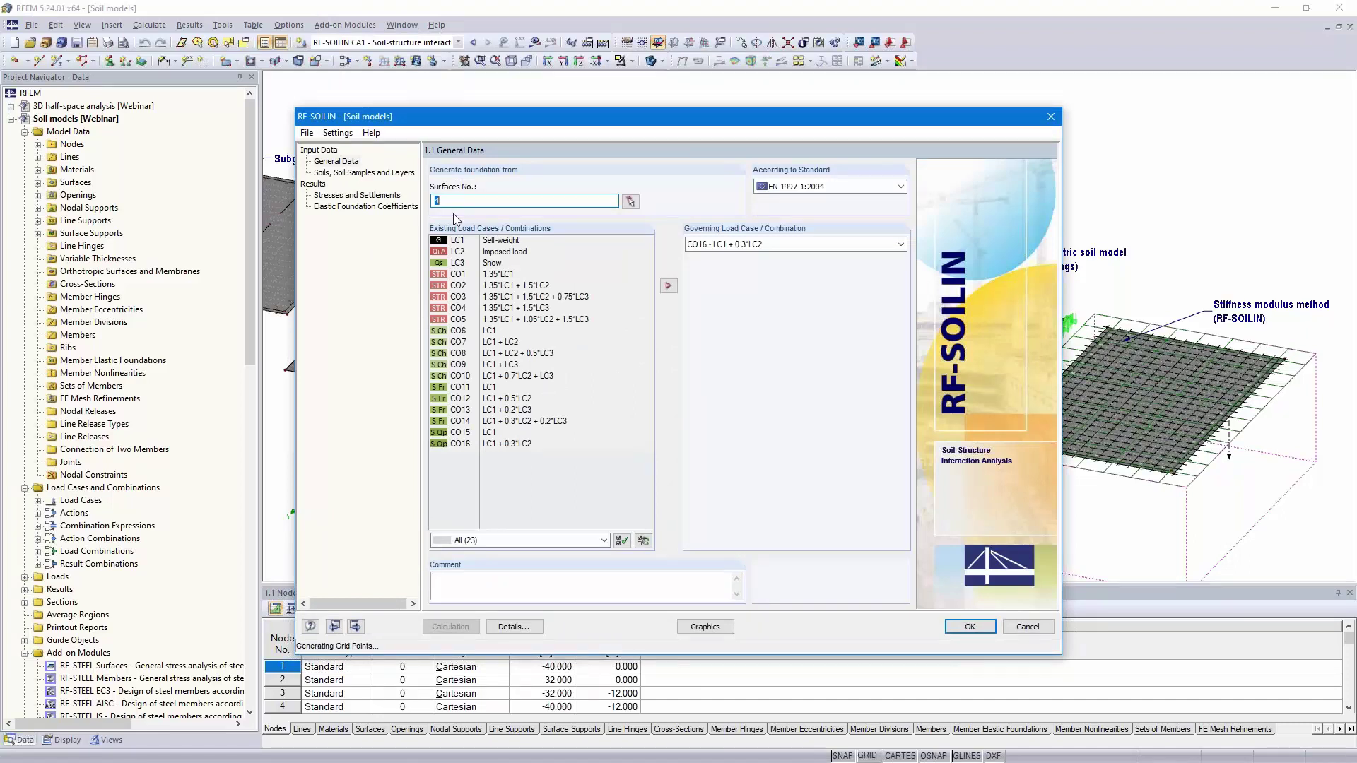
{"action": "left_click", "coordinate": [846, 187]}
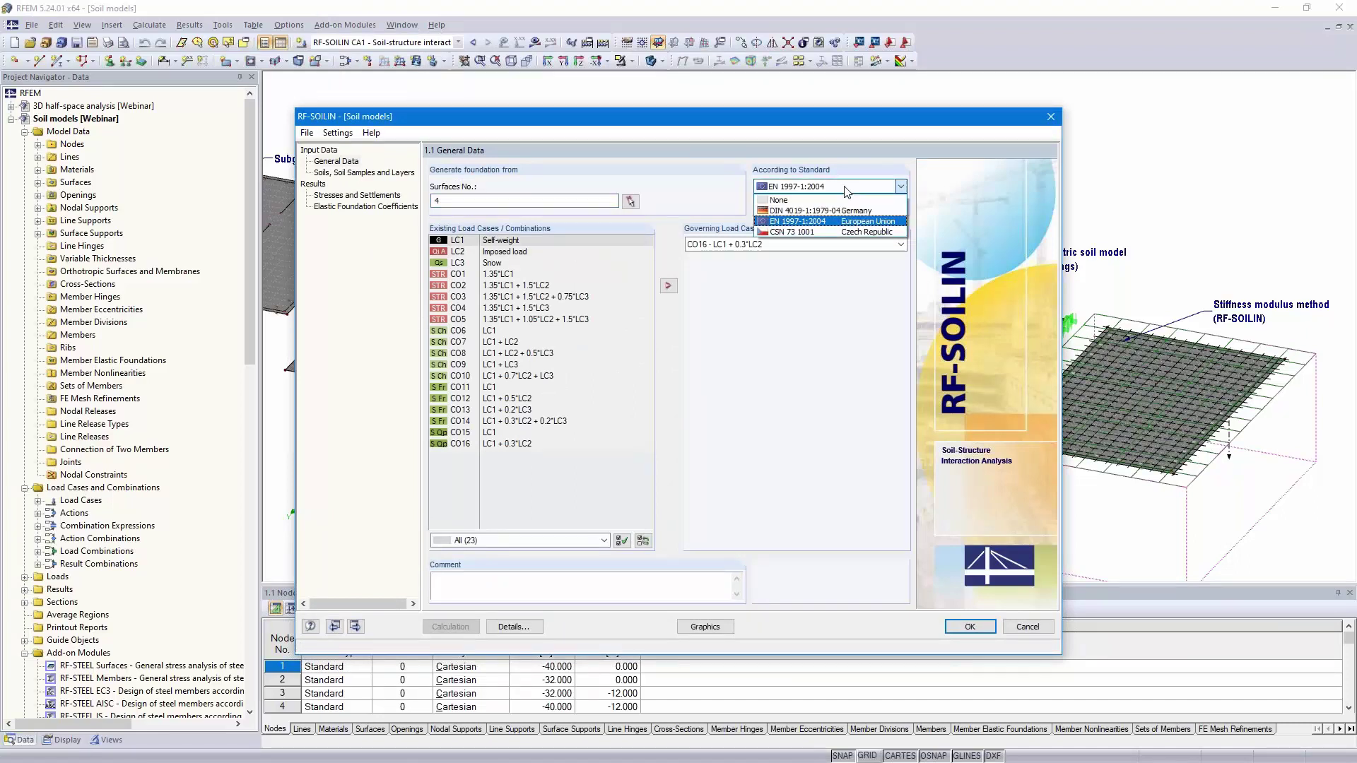
{"action": "left_click", "coordinate": [846, 189]}
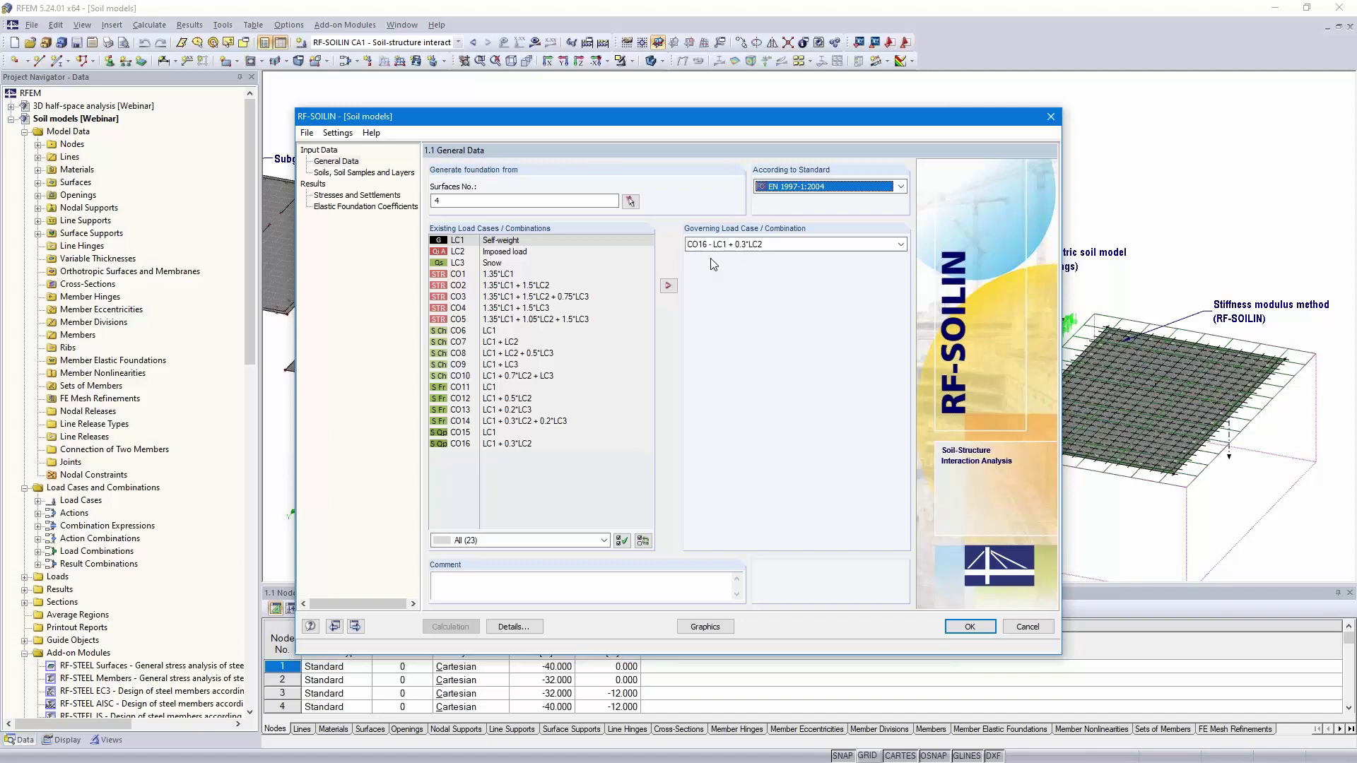
{"action": "left_click", "coordinate": [336, 174]}
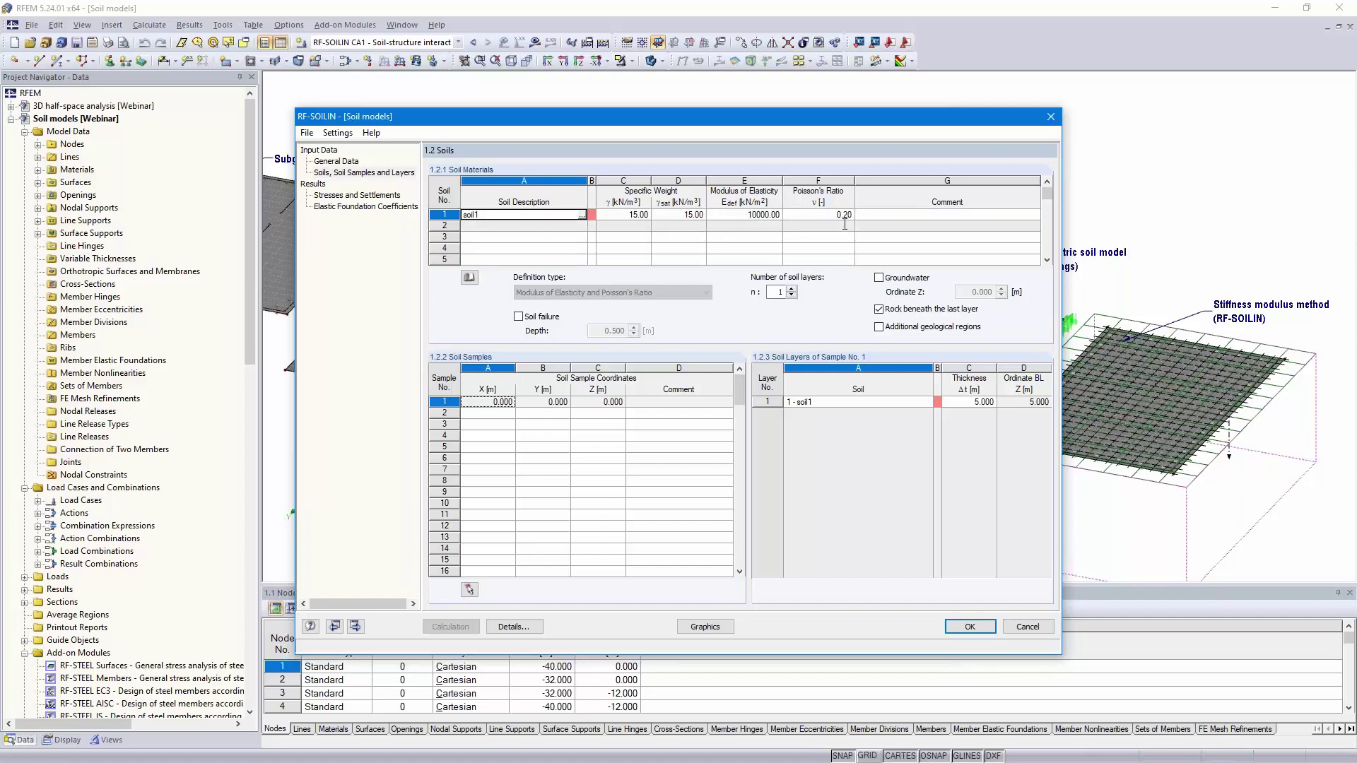
{"action": "left_click", "coordinate": [973, 401]}
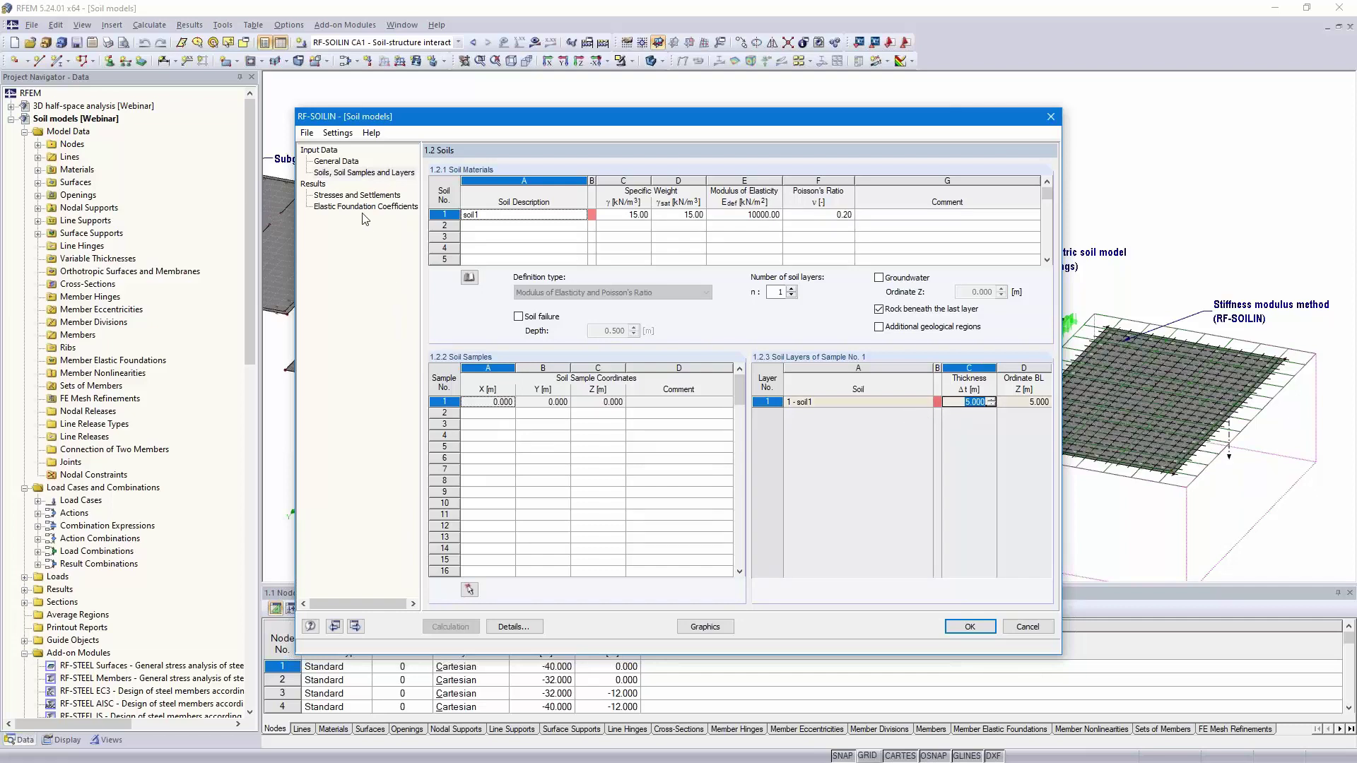
{"action": "left_click", "coordinate": [968, 627]}
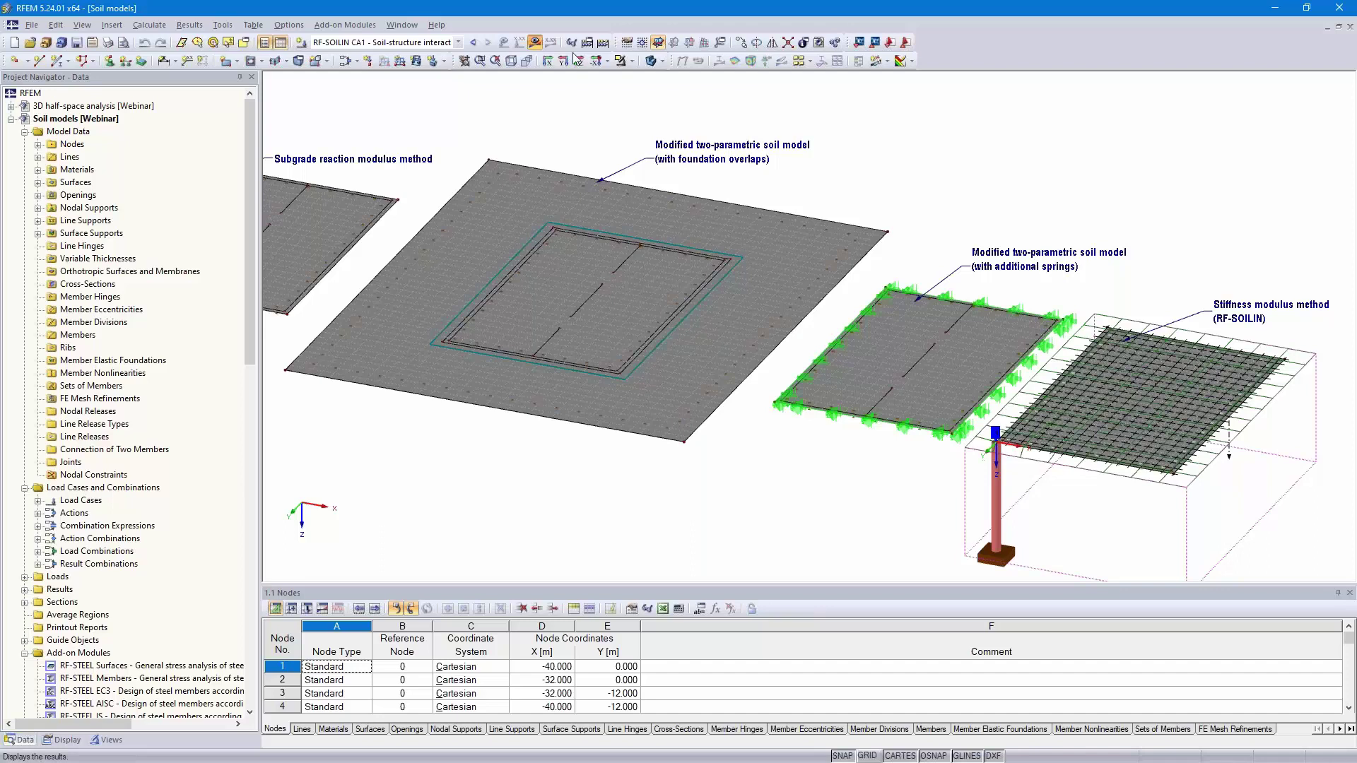
Step: Display the RF-SOILIN results and examine the elastic foundation coefficients C-u,z on the stiffness modulus method slab
{"action": "left_click", "coordinate": [536, 41]}
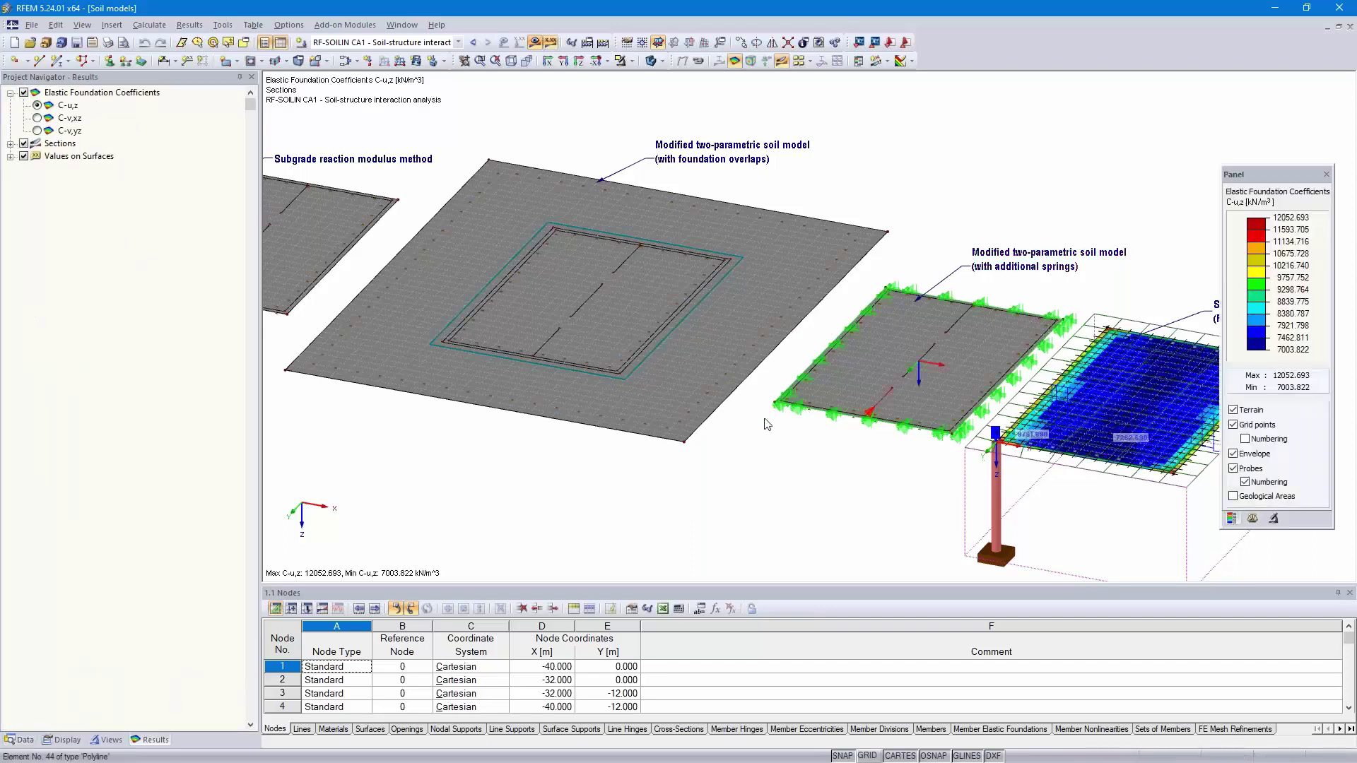
{"action": "middle_click_drag", "start_coordinate": [732, 476], "coordinate": [434, 383]}
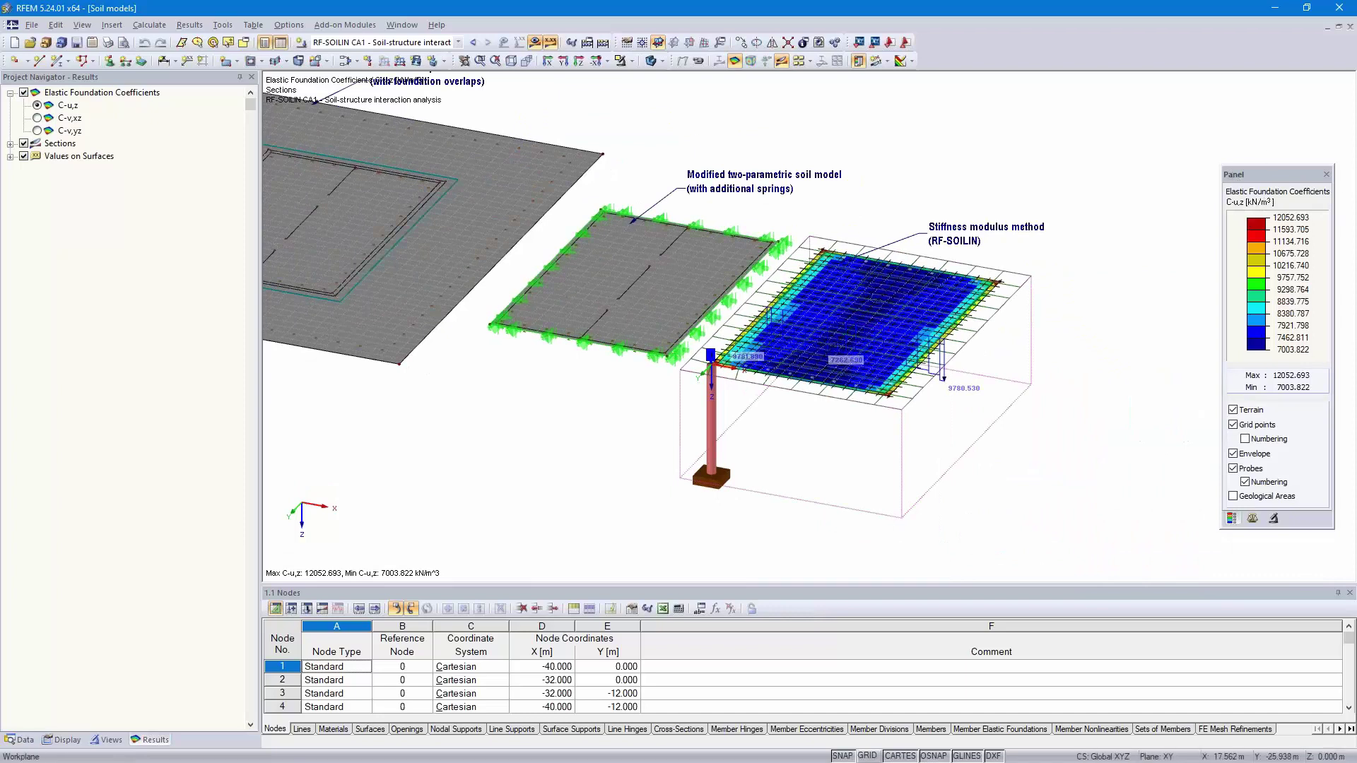
{"action": "scroll", "coordinate": [906, 341], "scroll_direction": "up", "scroll_amount": 2}
{"action": "scroll", "coordinate": [902, 337], "scroll_direction": "up", "scroll_amount": 2}
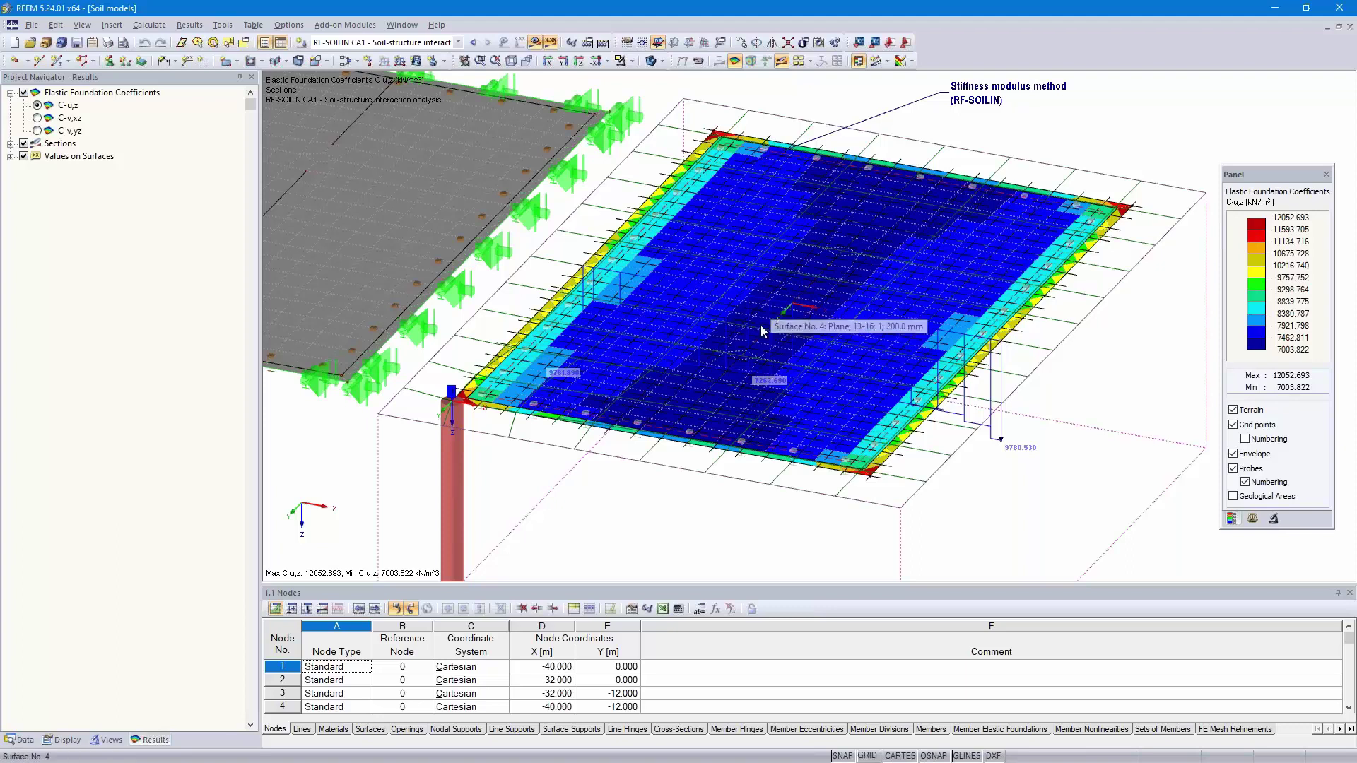
{"action": "scroll", "coordinate": [786, 317], "scroll_direction": "down", "scroll_amount": 2}
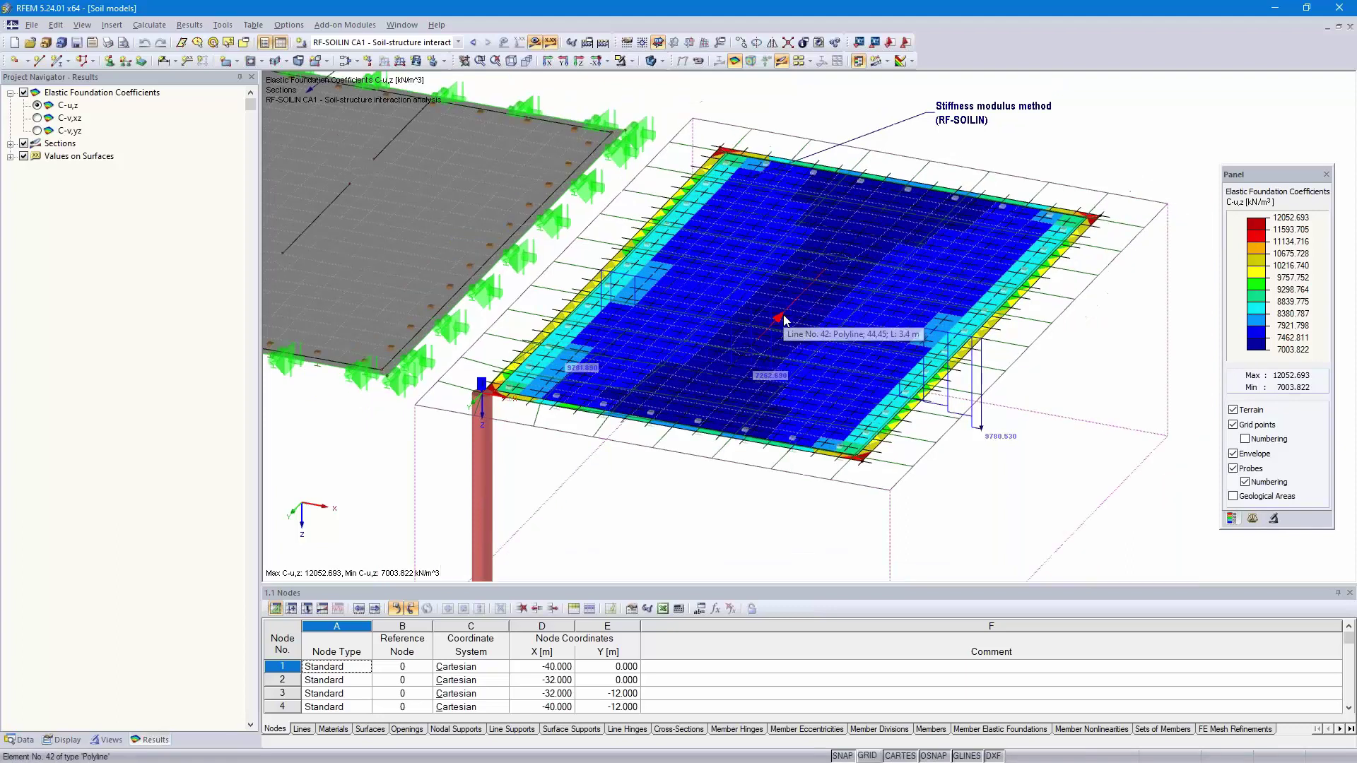
{"action": "scroll", "coordinate": [784, 319], "scroll_direction": "down", "scroll_amount": 1}
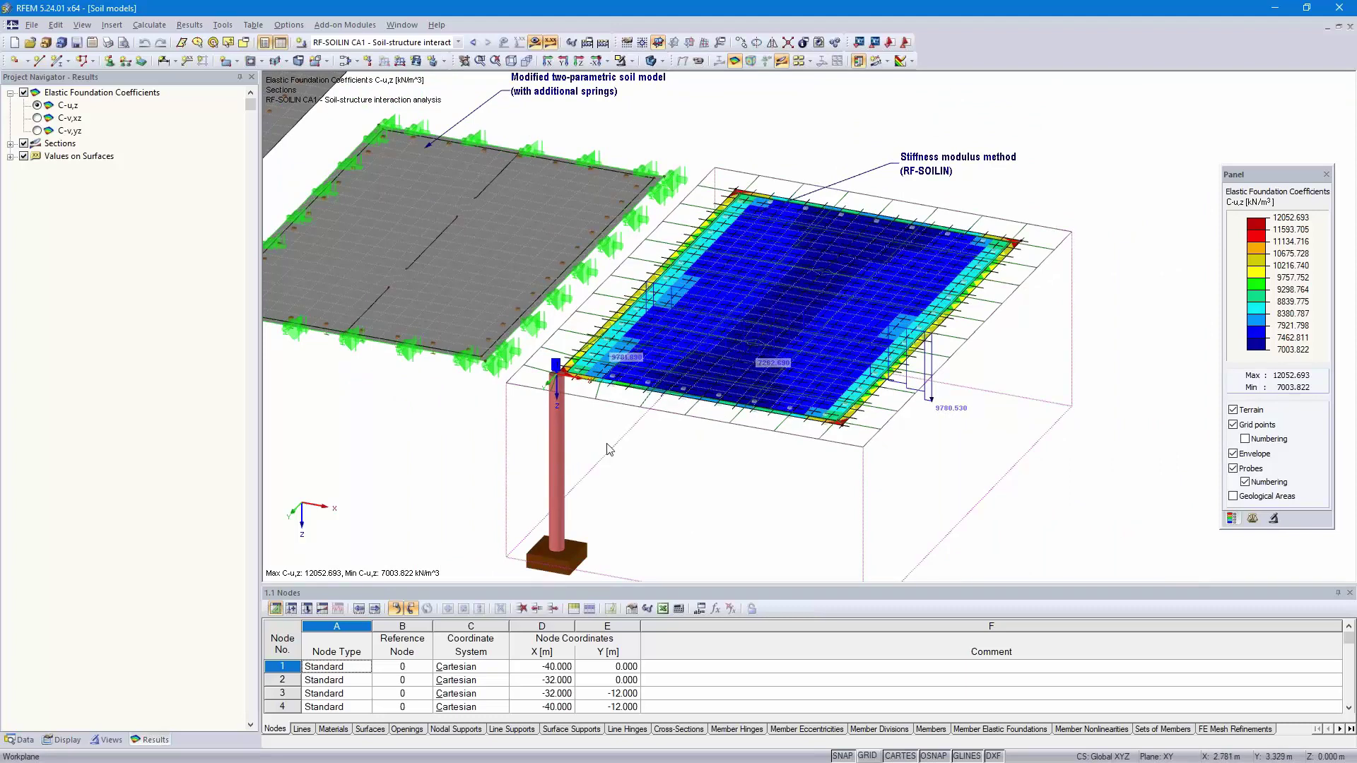
{"action": "scroll", "coordinate": [691, 460], "scroll_direction": "down", "scroll_amount": 4}
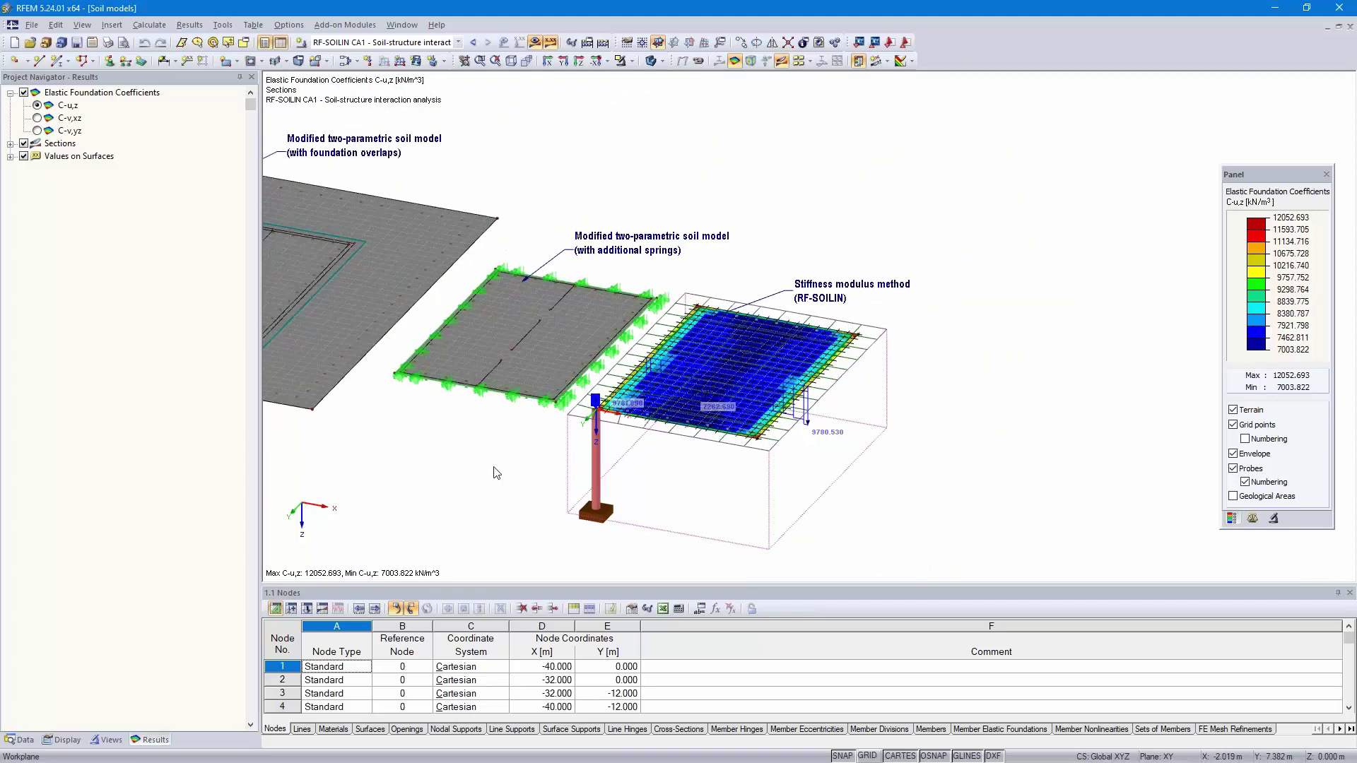
{"action": "middle_click_drag", "start_coordinate": [480, 459], "coordinate": [696, 486]}
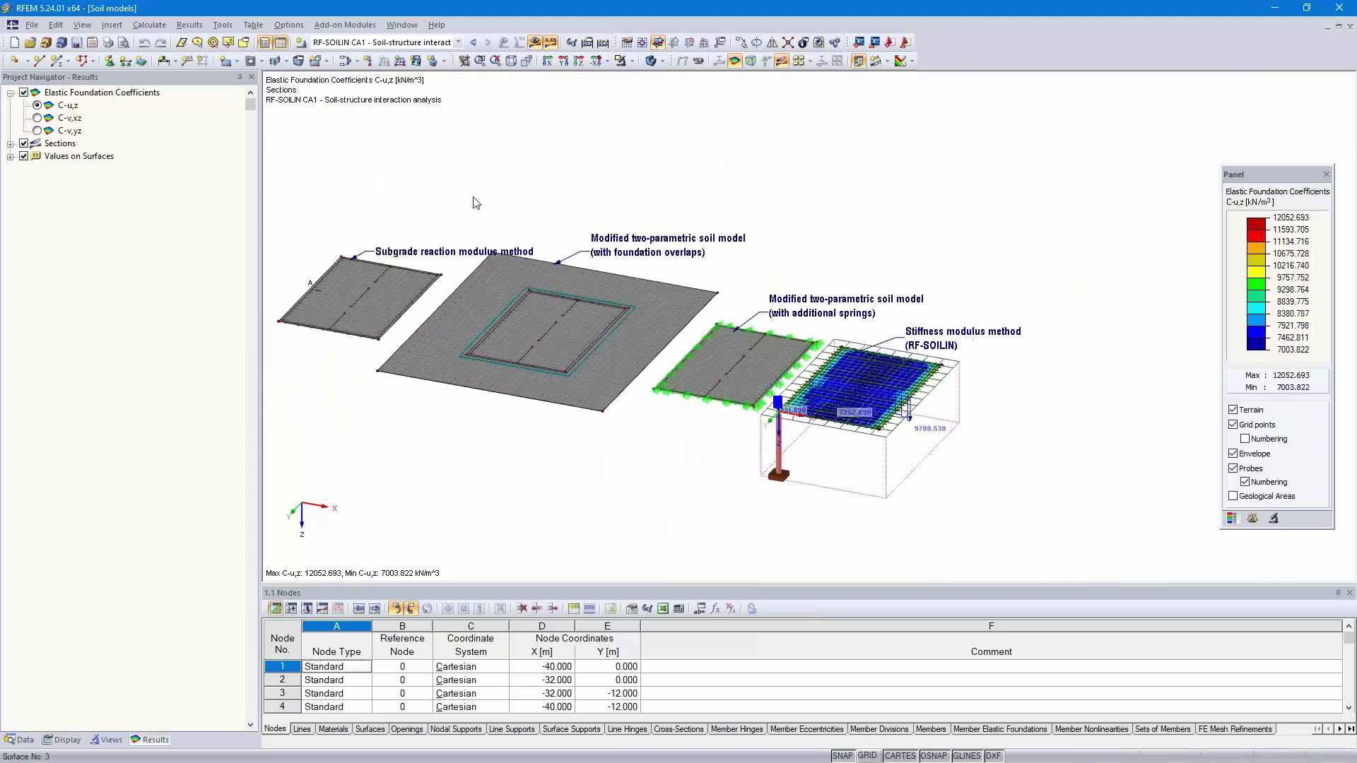
Step: Show the results of load combination CO16 and open the result diagrams for section A through the slabs
{"action": "left_click", "coordinate": [458, 42]}
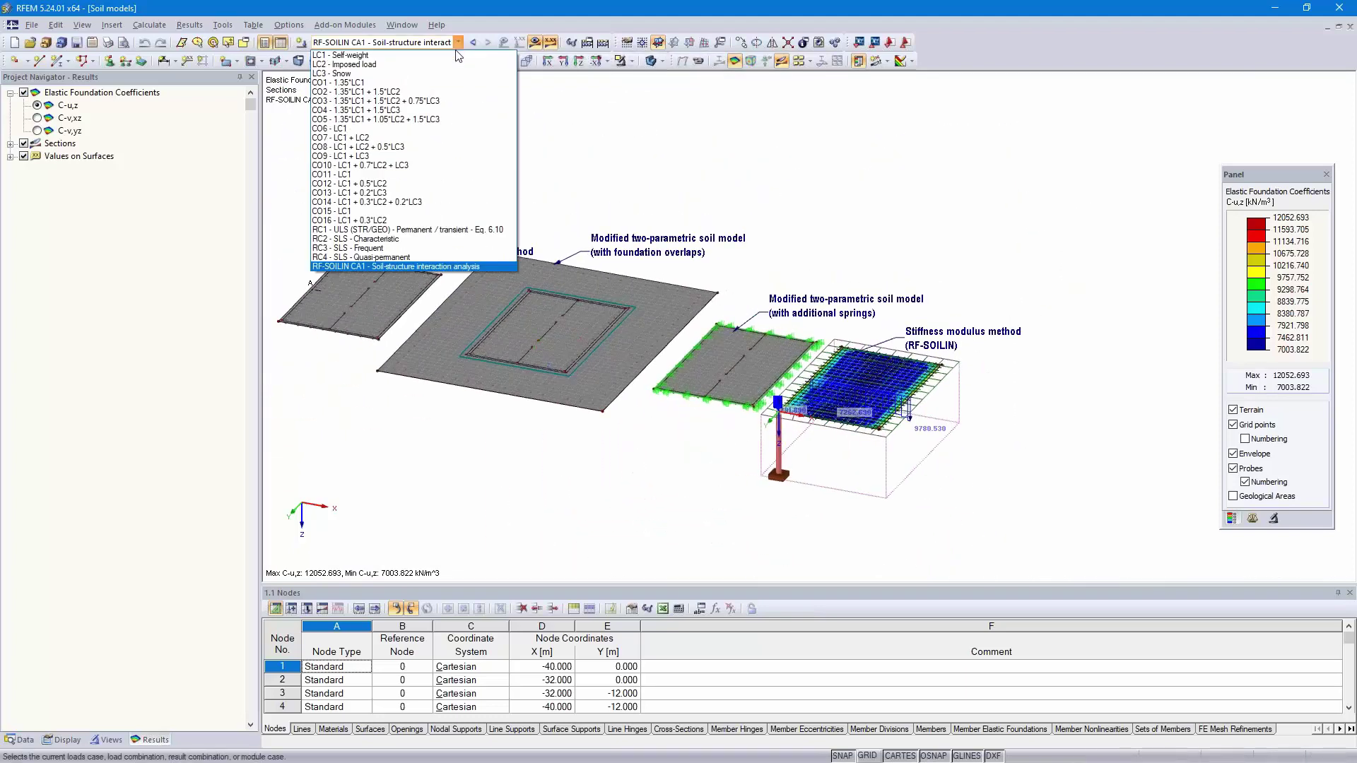
{"action": "left_click", "coordinate": [400, 221]}
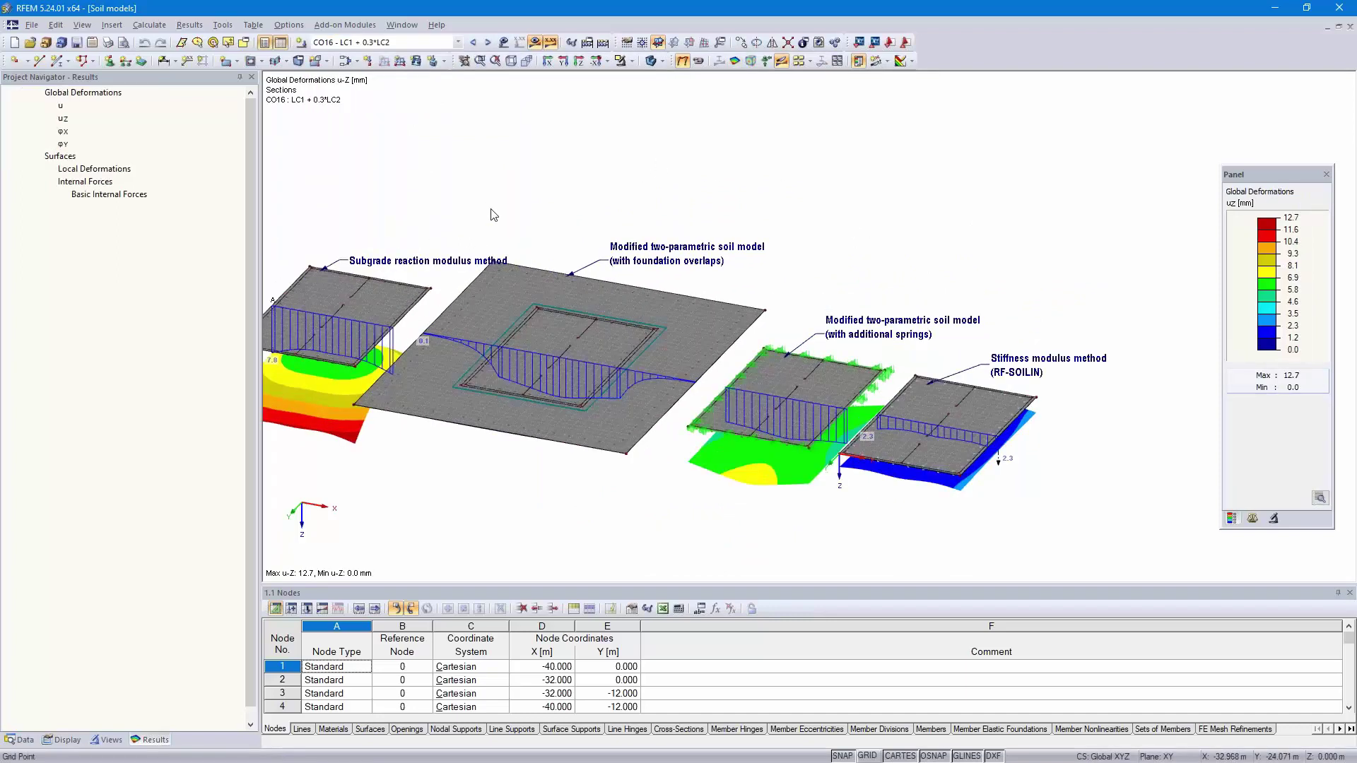
{"action": "left_click", "coordinate": [1327, 175]}
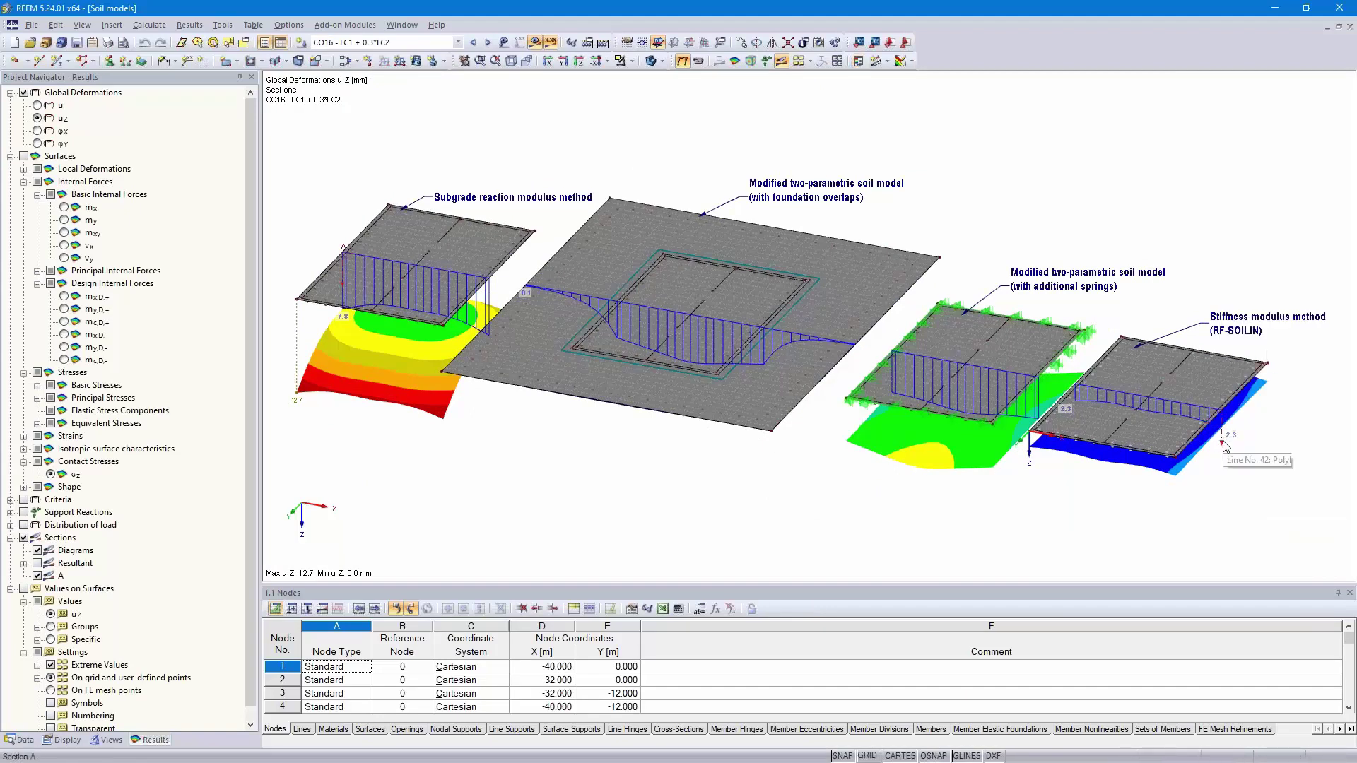
{"action": "mouse_move", "coordinate": [1225, 445]}
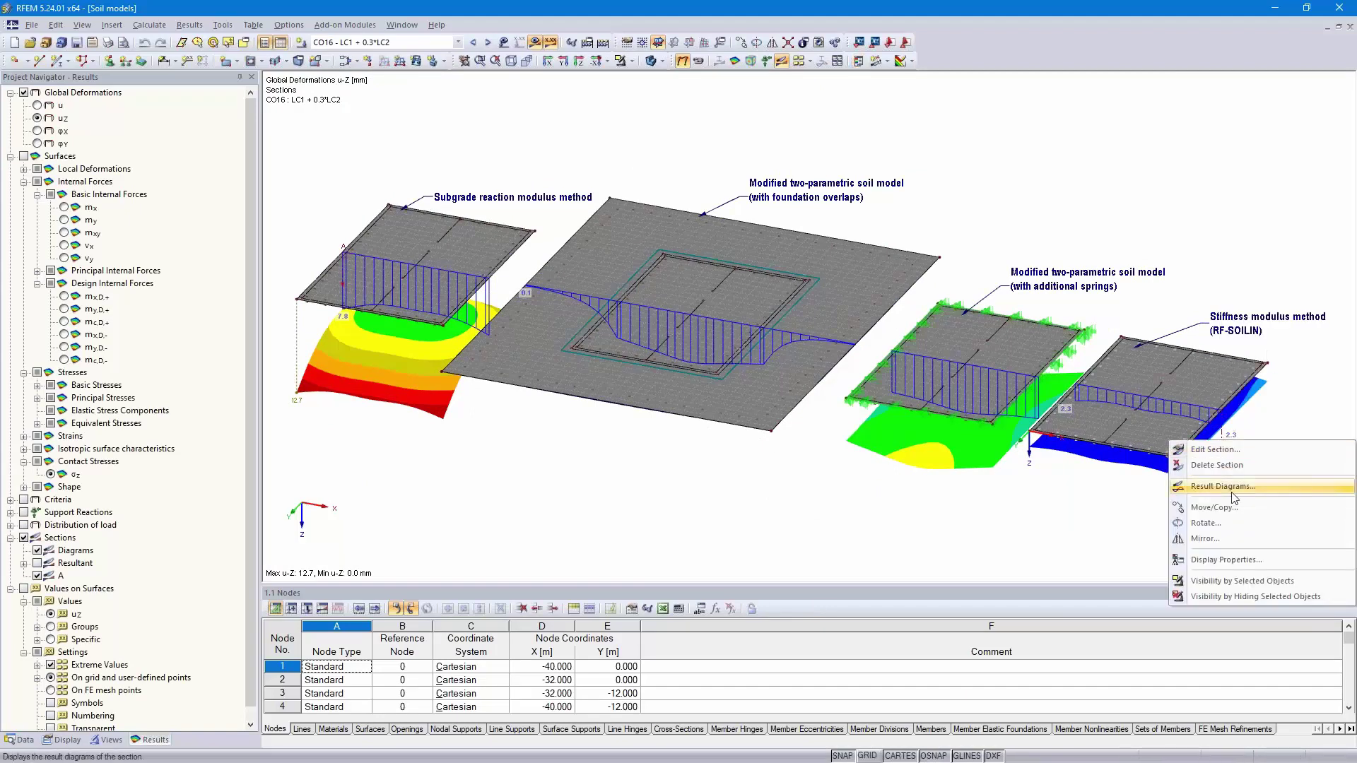
{"action": "left_click", "coordinate": [1230, 487]}
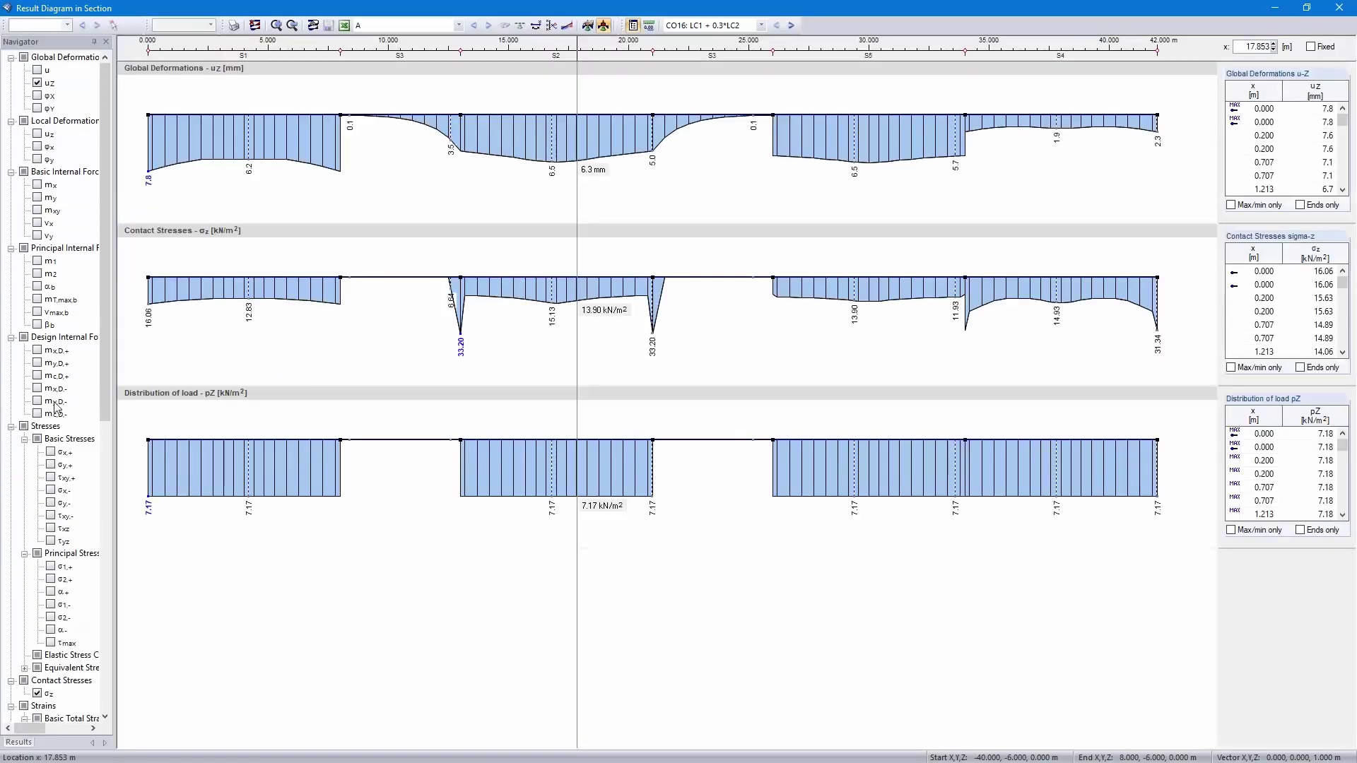
Step: Replace the load distribution pZ diagram with the basic internal force my, compare the section diagrams, and close them
{"action": "scroll", "coordinate": [49, 414], "scroll_direction": "down", "scroll_amount": 2}
{"action": "scroll", "coordinate": [50, 414], "scroll_direction": "down", "scroll_amount": 10}
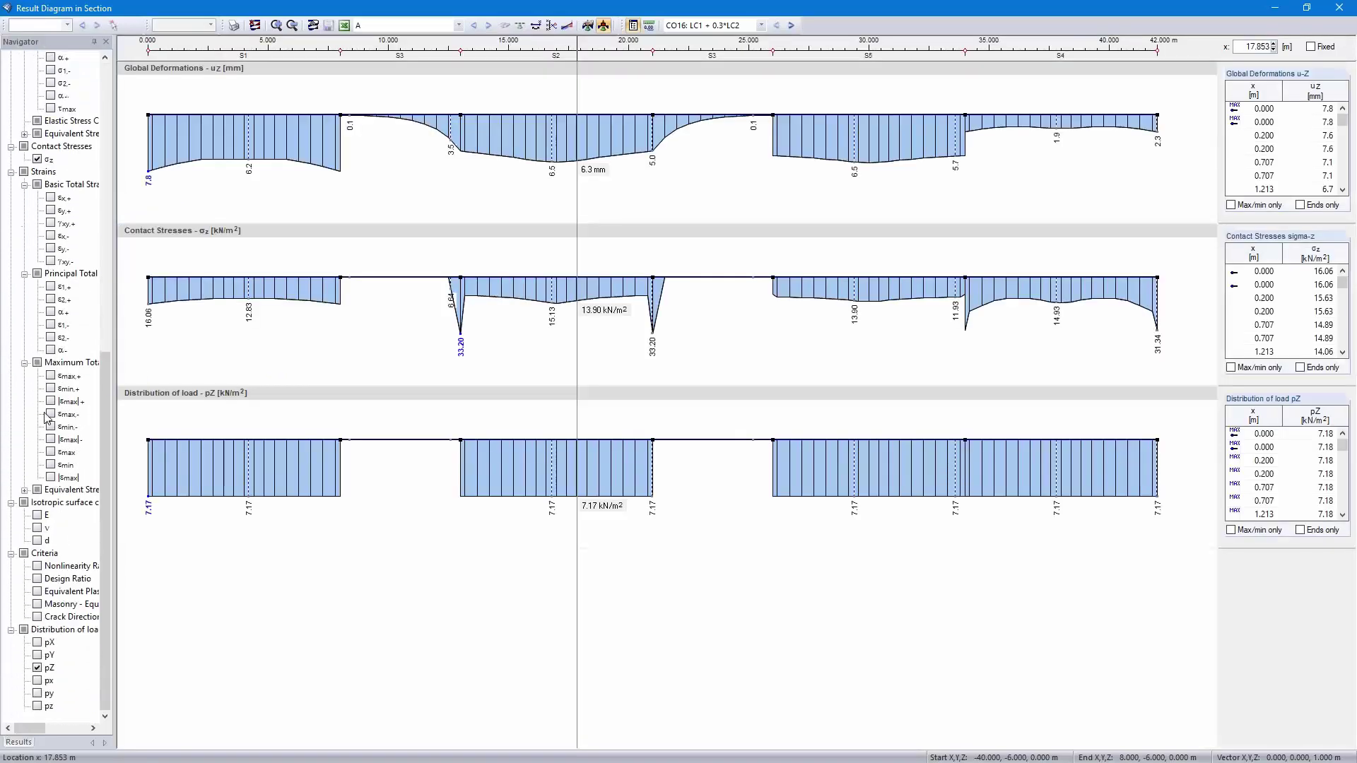
{"action": "left_click", "coordinate": [38, 669]}
{"action": "scroll", "coordinate": [75, 470], "scroll_direction": "up", "scroll_amount": 12}
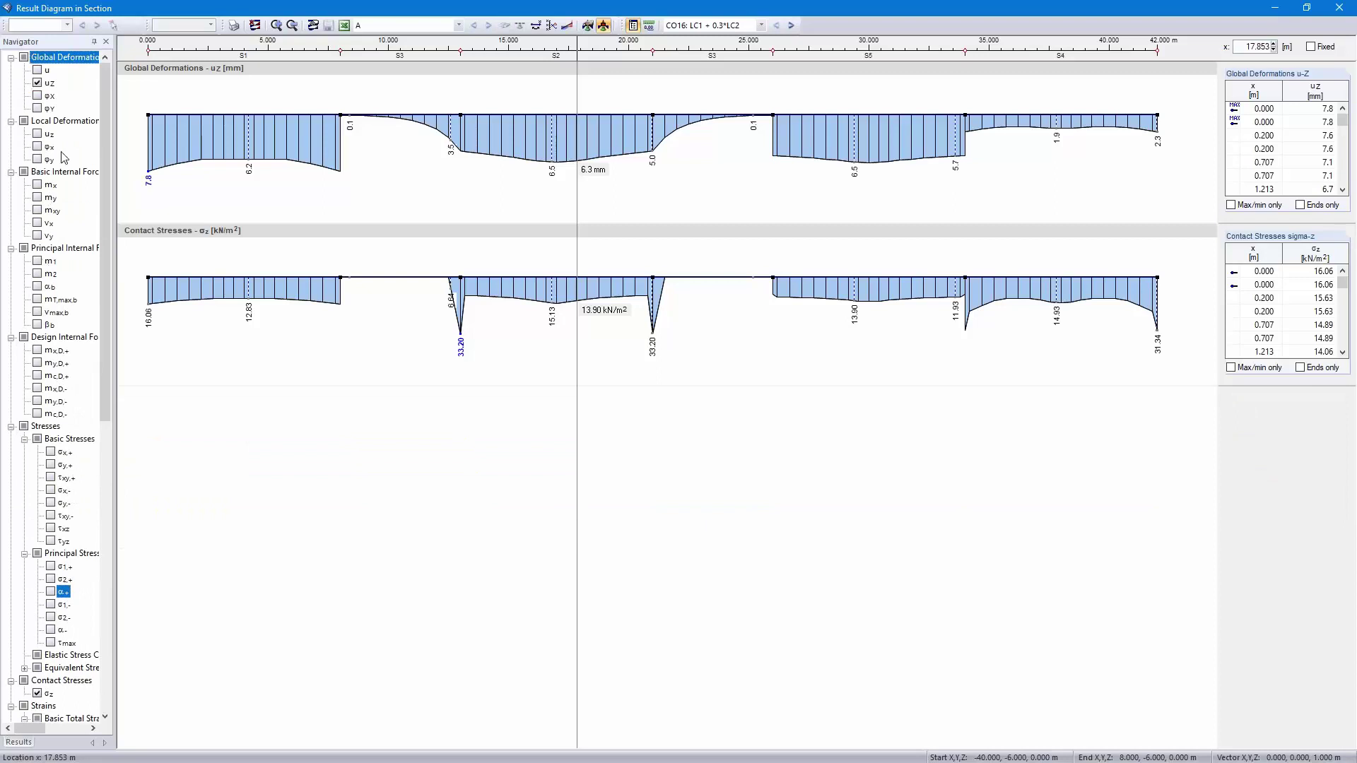
{"action": "left_click", "coordinate": [38, 198]}
{"action": "left_click_drag", "start_coordinate": [146, 206], "coordinate": [148, 206]}
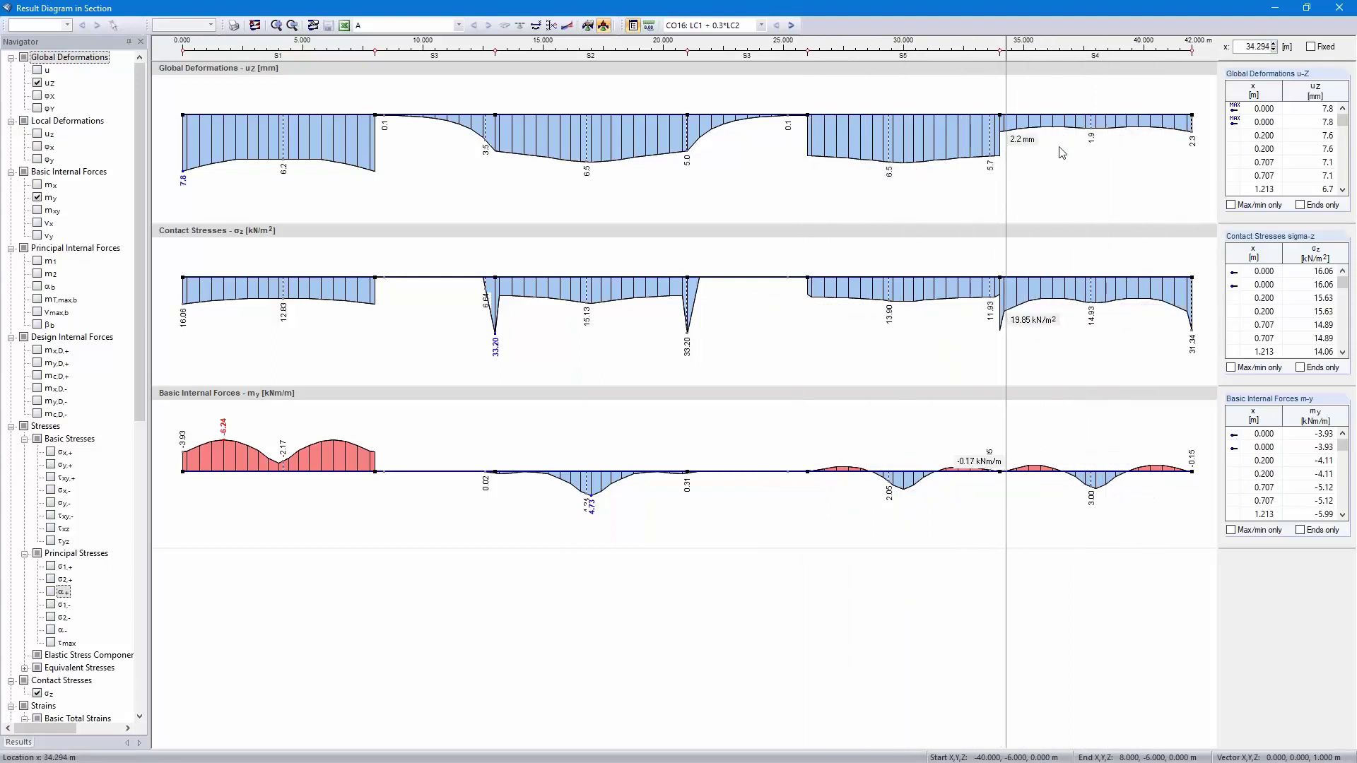
{"action": "left_click", "coordinate": [1340, 9]}
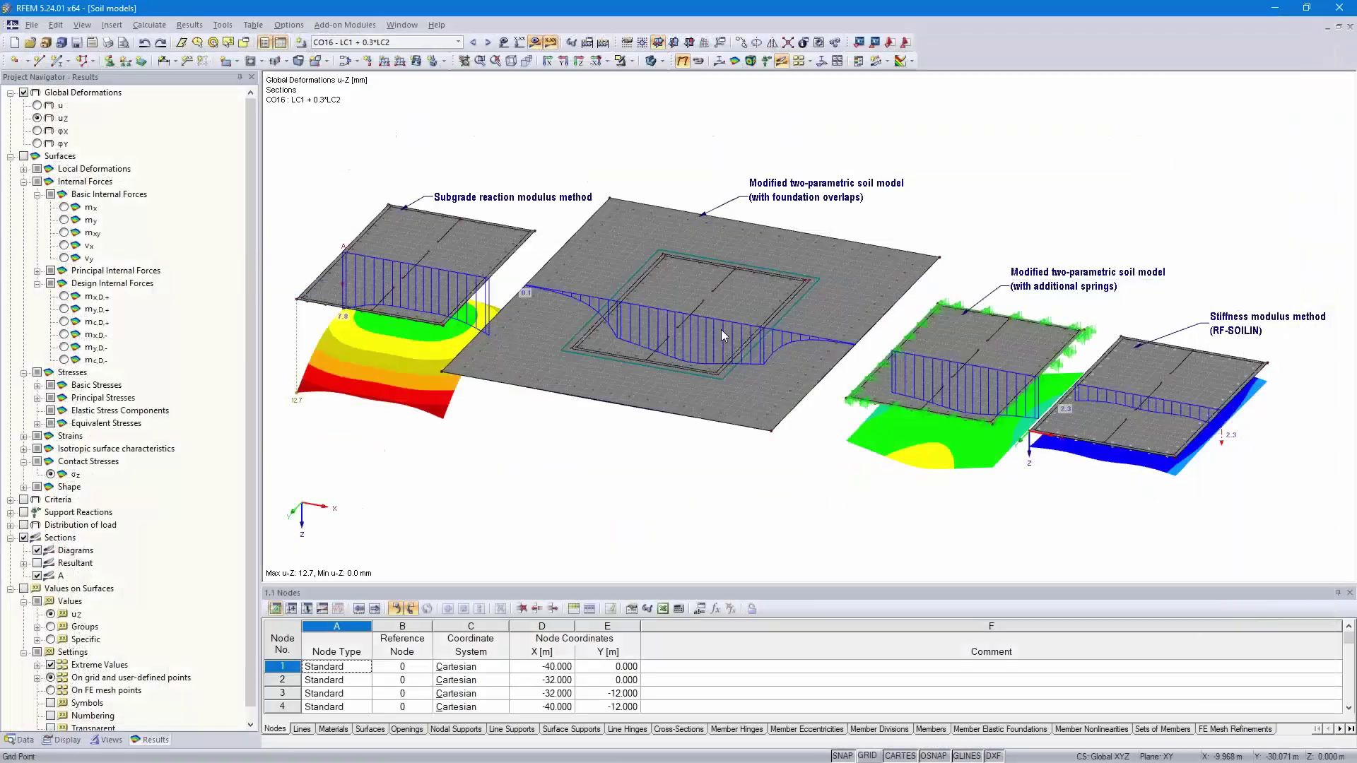
Step: In the calculation parameters of load combination CO16, activate loading modification with a factor of 5.000
{"action": "left_click", "coordinate": [149, 26]}
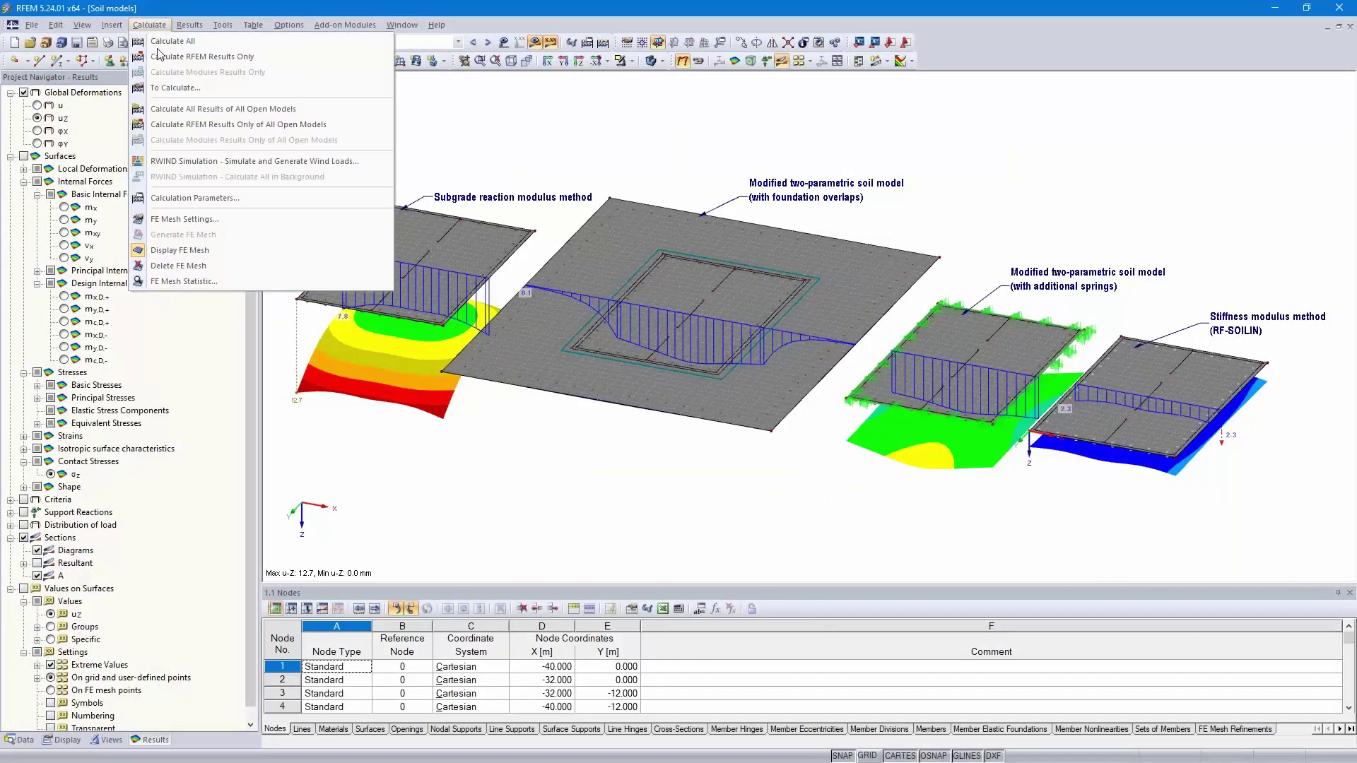
{"action": "left_click", "coordinate": [204, 200]}
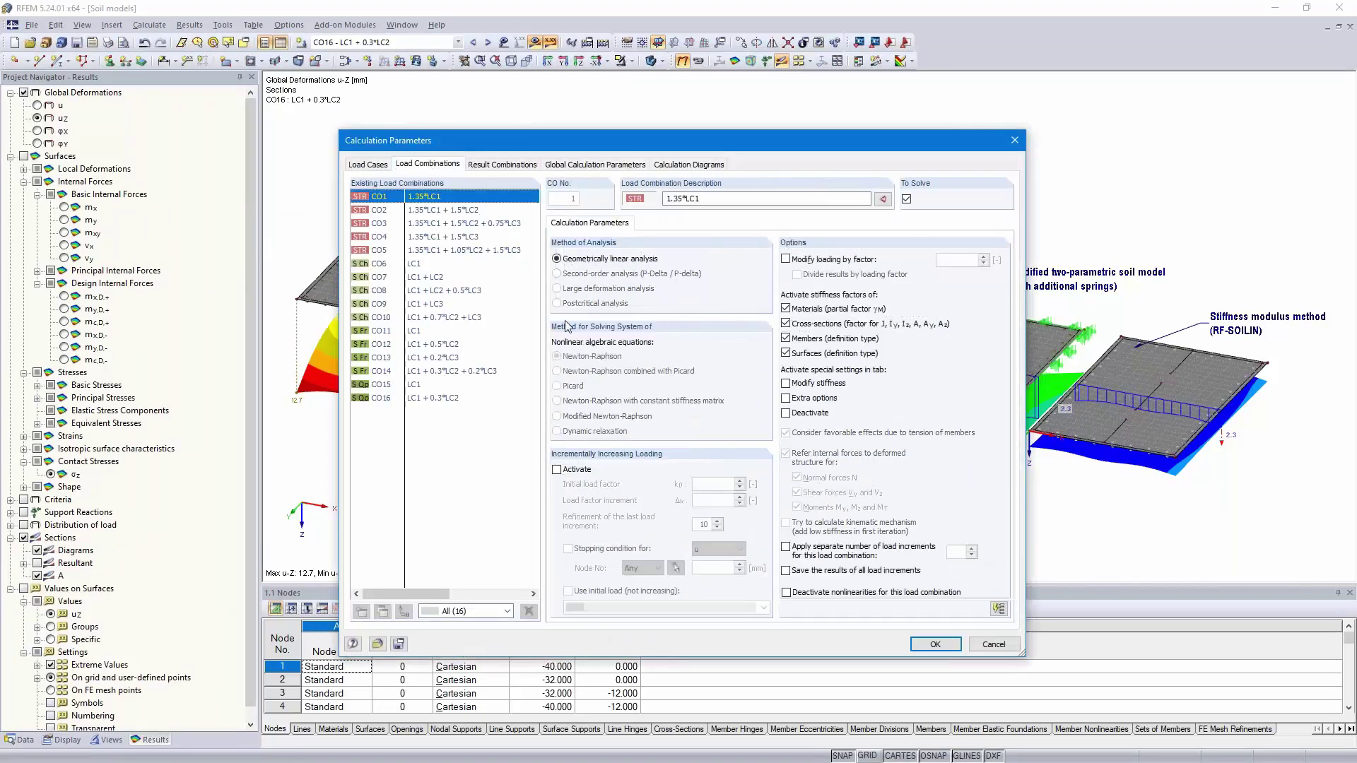
{"action": "left_click", "coordinate": [439, 400]}
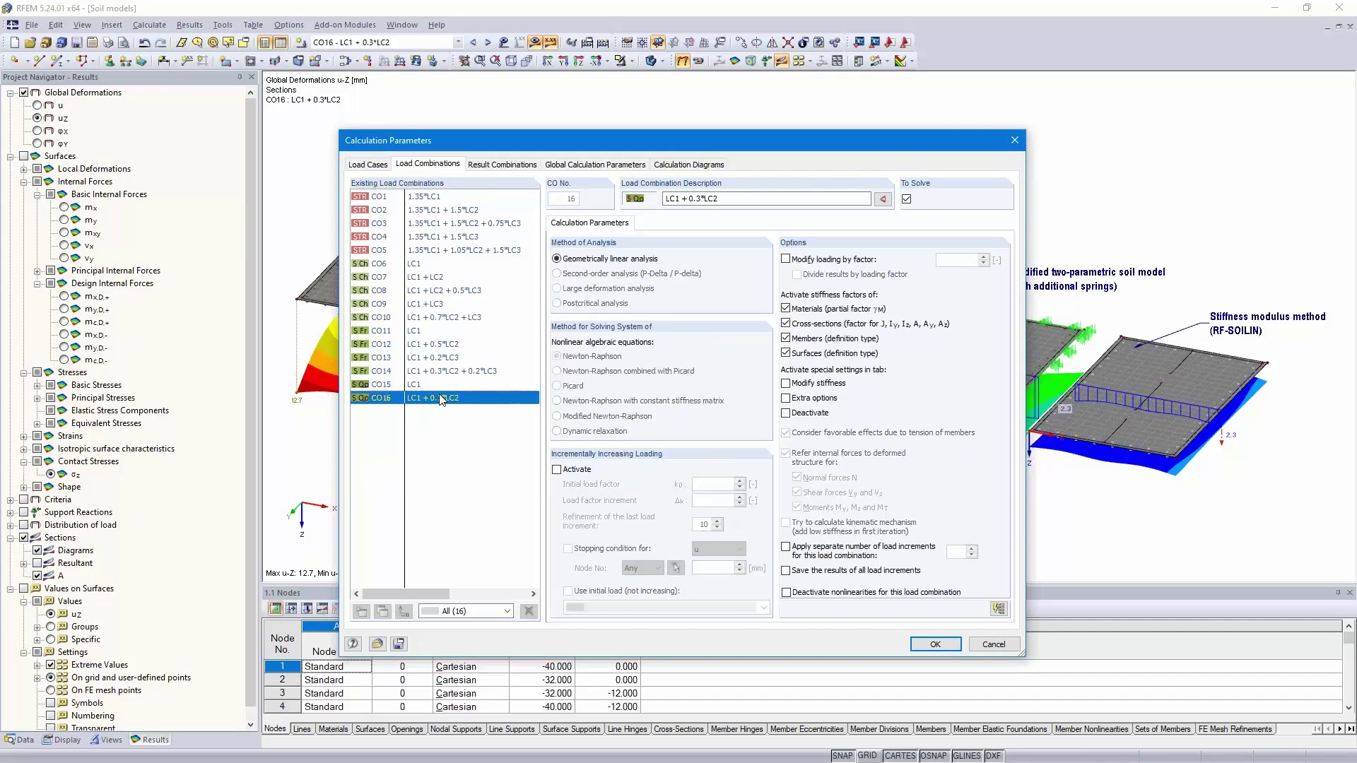
{"action": "left_click", "coordinate": [788, 261]}
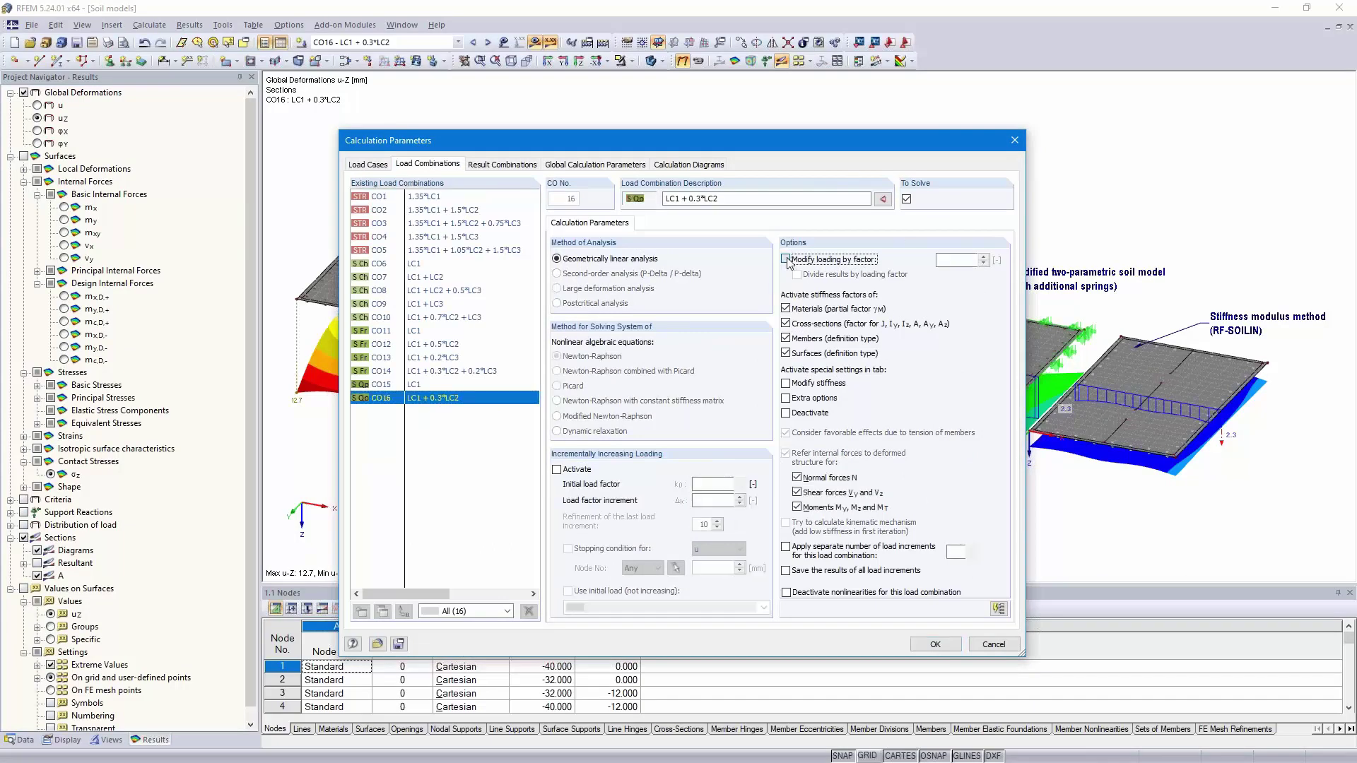
{"action": "double_click", "coordinate": [970, 260]}
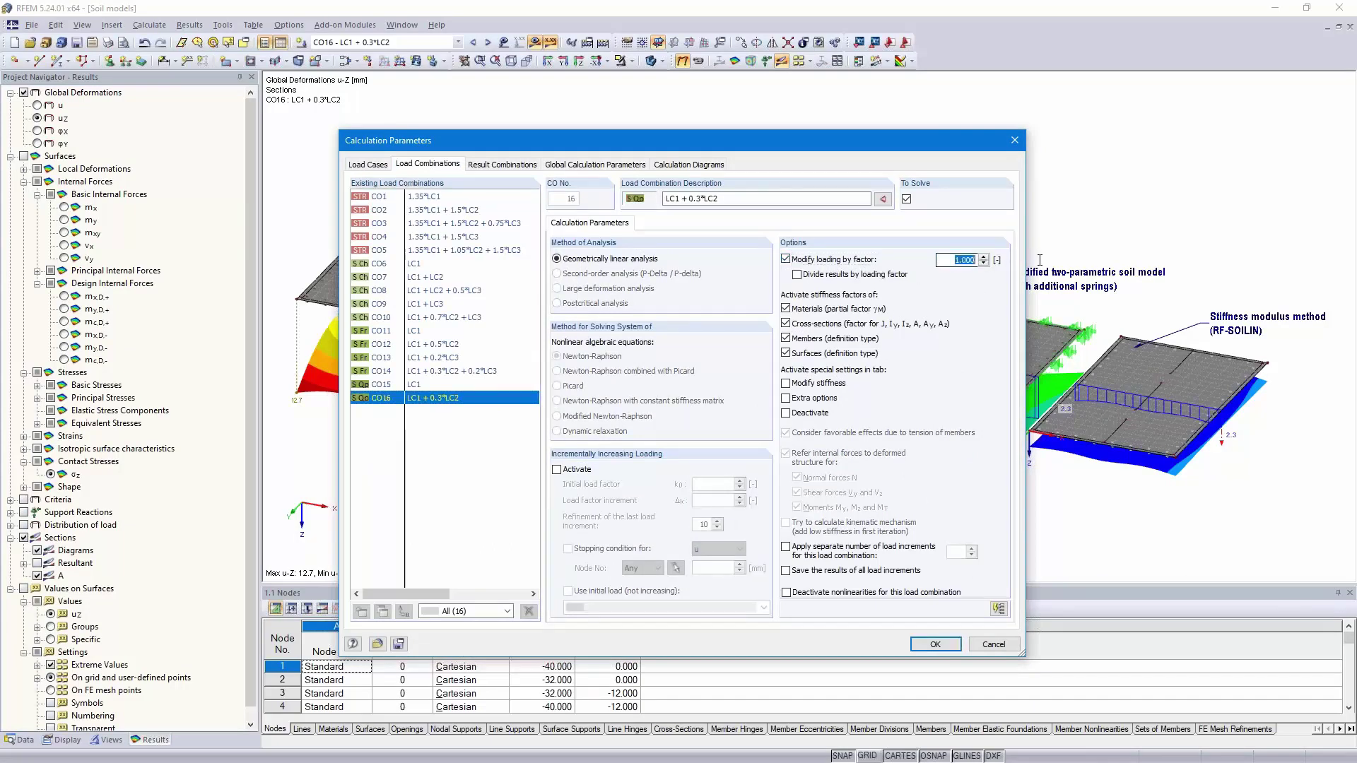
{"action": "left_click", "coordinate": [930, 644]}
Step: Calculate load combination CO16 with the modified loading and display its results
{"action": "left_click", "coordinate": [658, 429]}
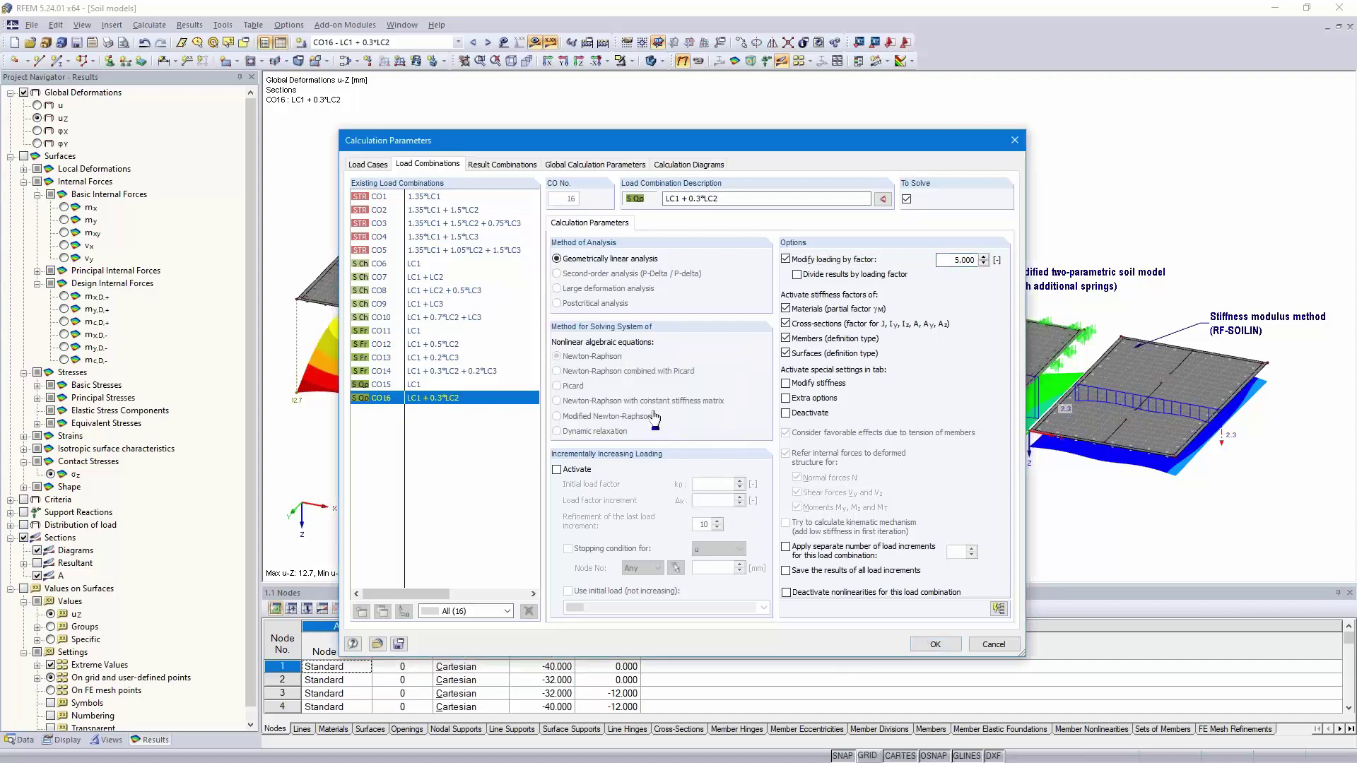
{"action": "left_click", "coordinate": [535, 41]}
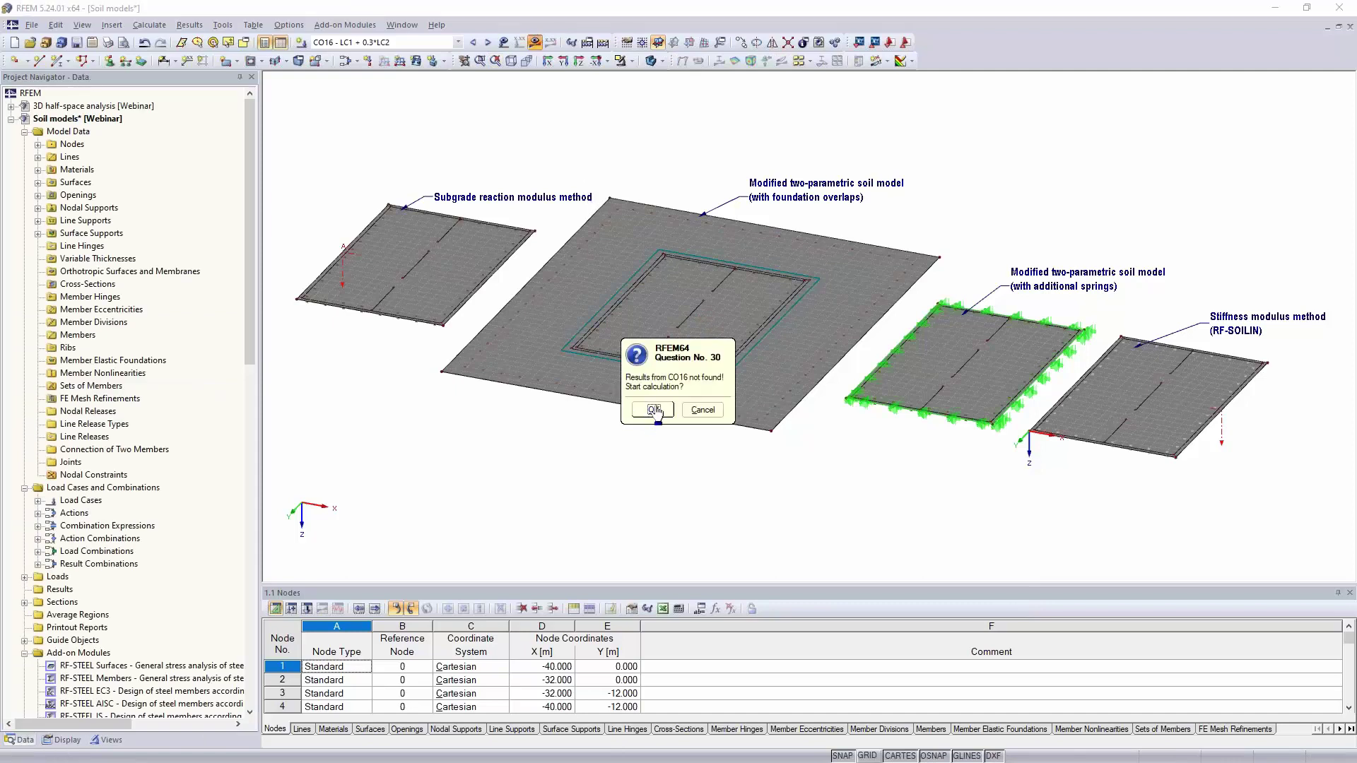
{"action": "left_click", "coordinate": [653, 409]}
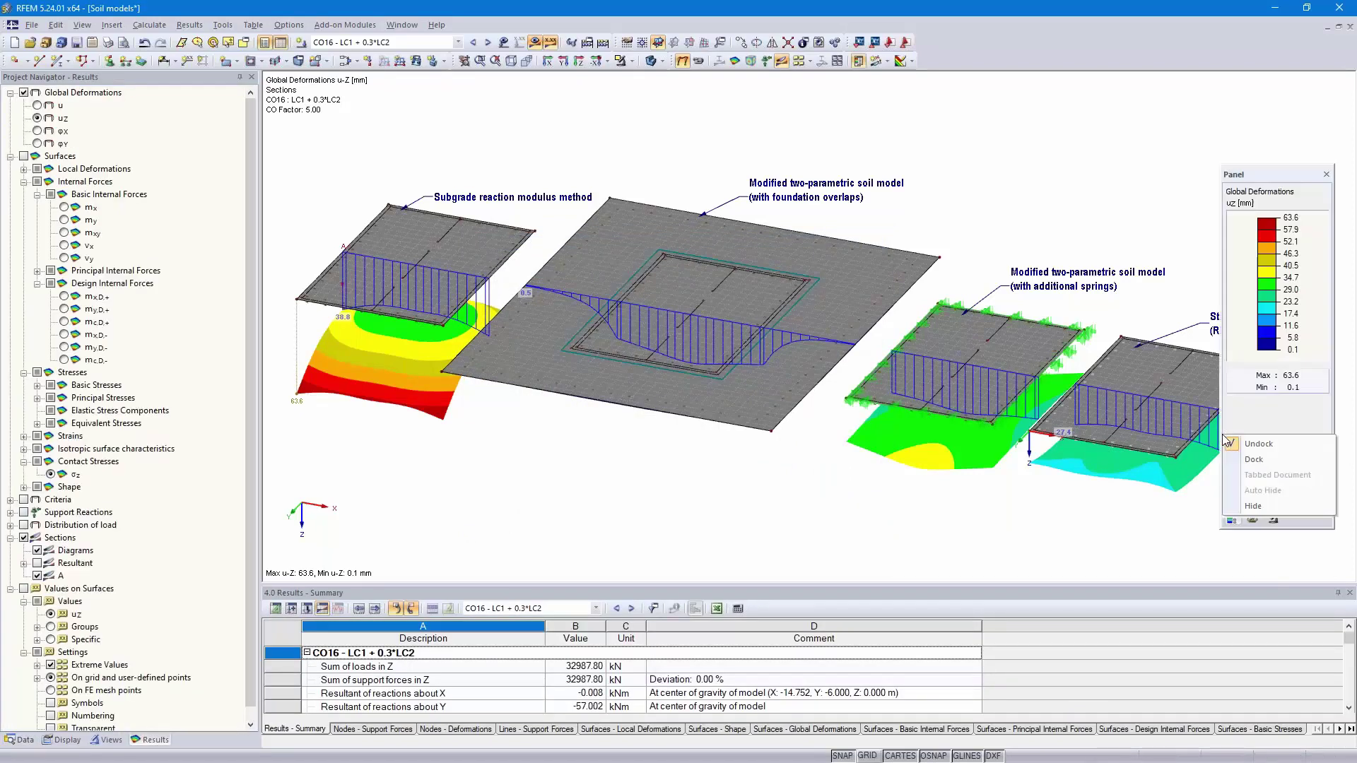
Step: Examine the result diagrams of section A for the recalculated CO16 loading
{"action": "middle_click_drag", "start_coordinate": [1146, 527], "coordinate": [1079, 399]}
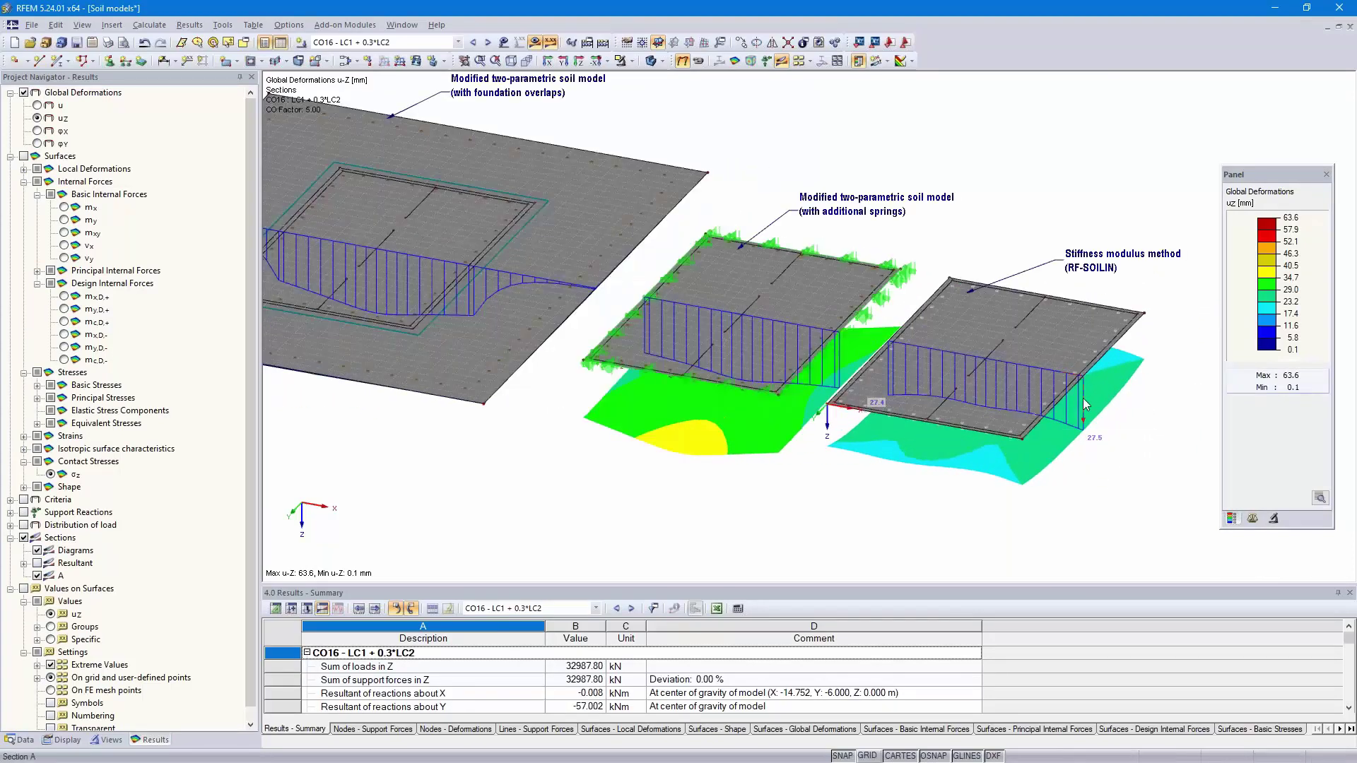
{"action": "right_click", "coordinate": [1083, 397]}
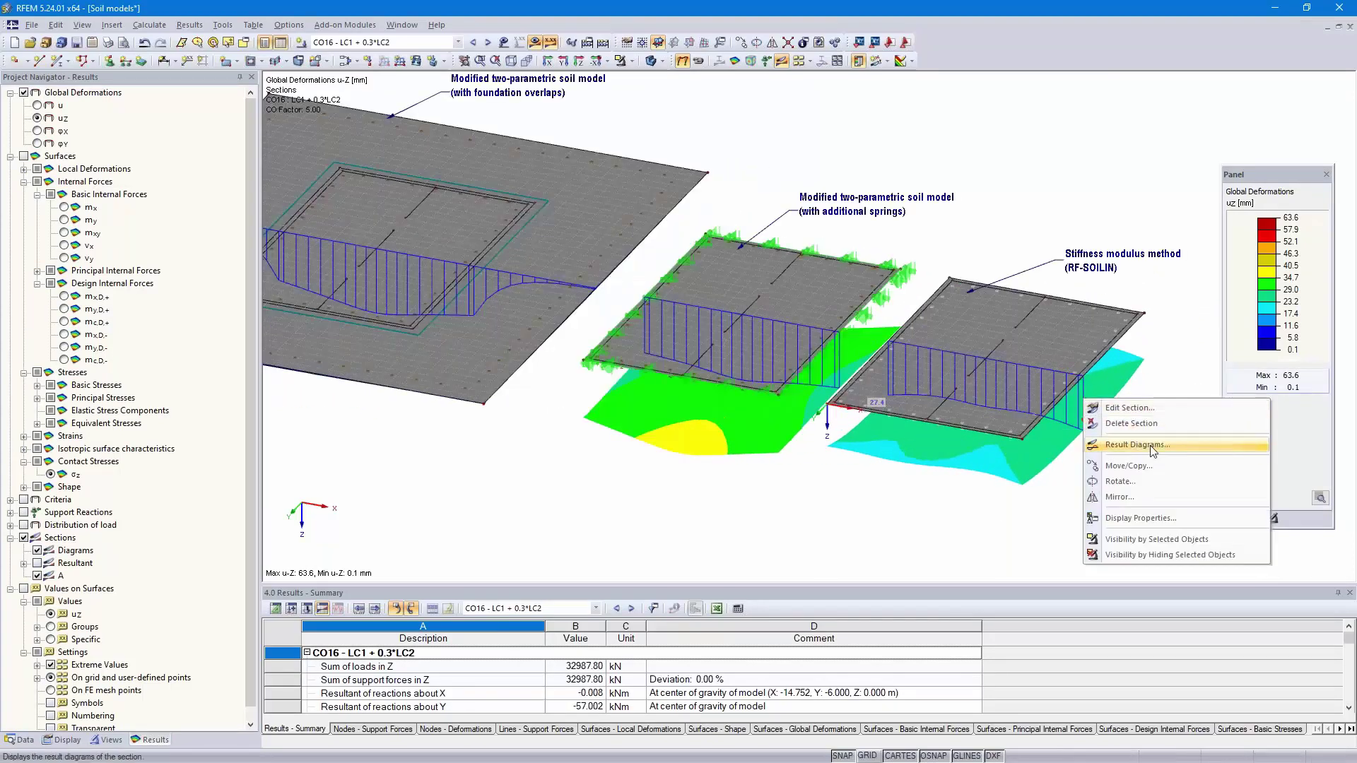
{"action": "left_click", "coordinate": [1151, 447]}
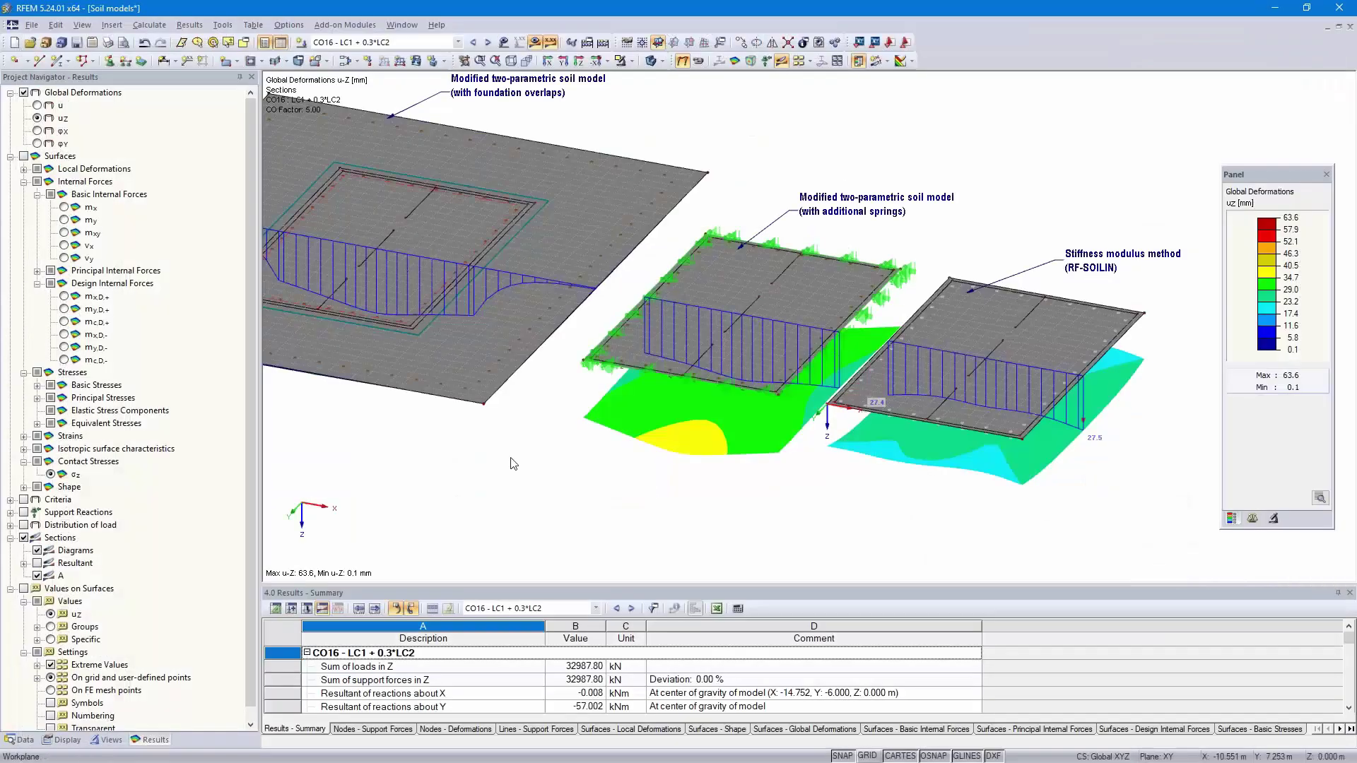
Step: Deactivate the loading modification factor for load combination CO16 in the calculation parameters and accept deleting all results
{"action": "left_click", "coordinate": [149, 25]}
{"action": "left_click", "coordinate": [209, 201]}
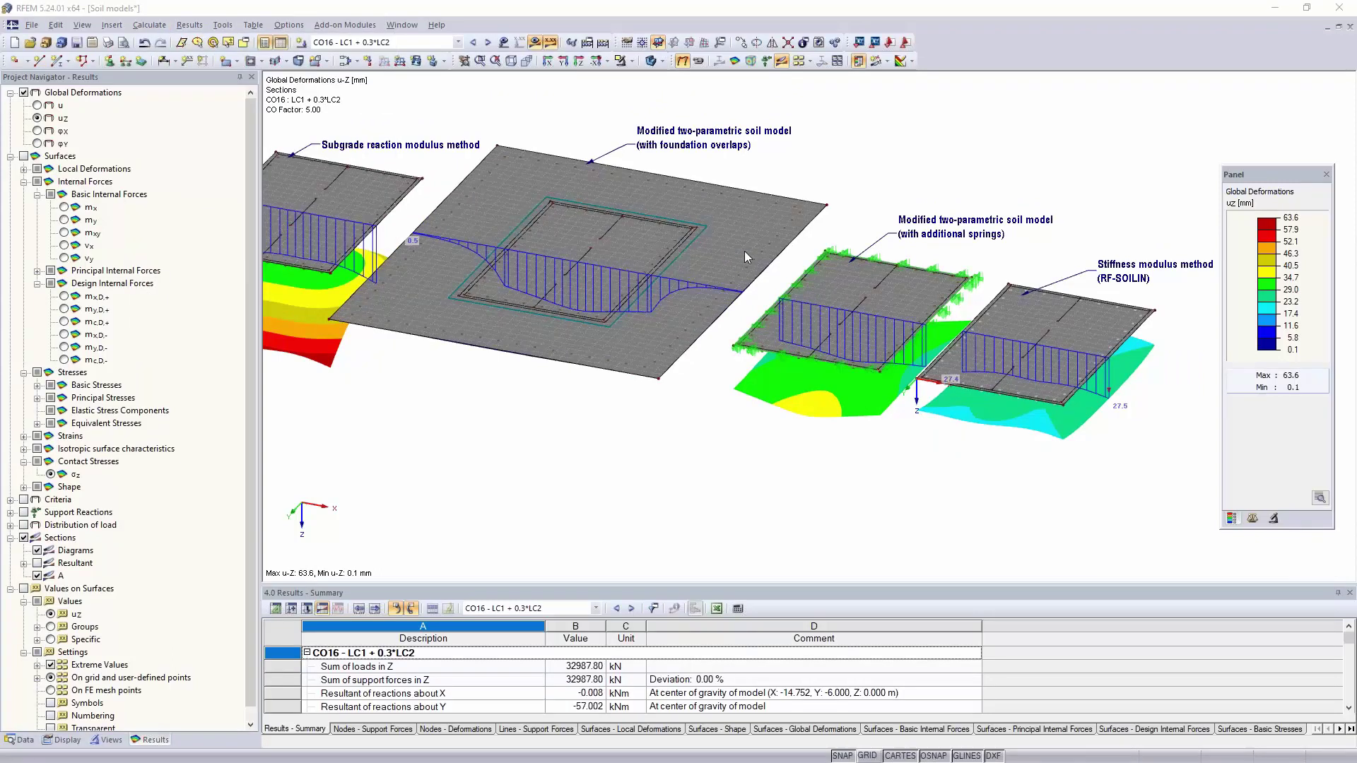
{"action": "left_click", "coordinate": [429, 164]}
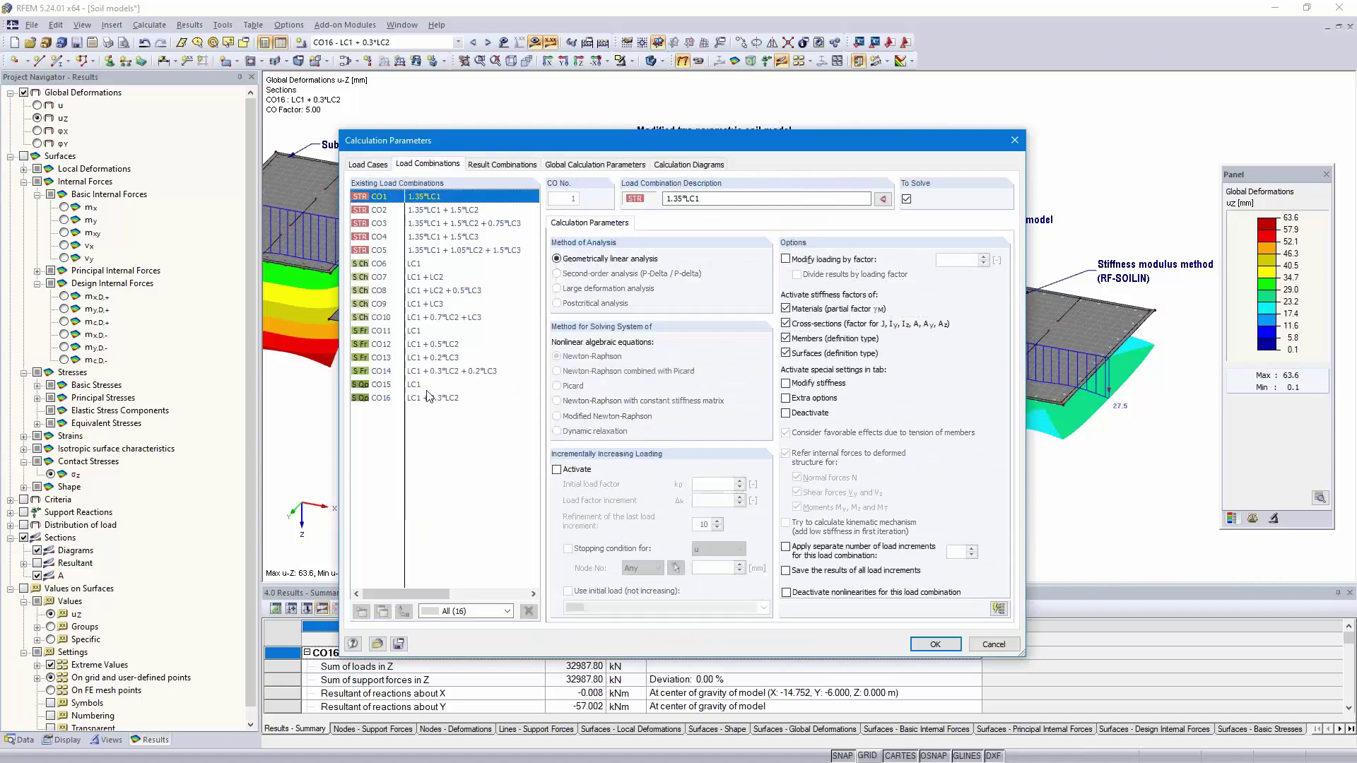
{"action": "left_click", "coordinate": [431, 399]}
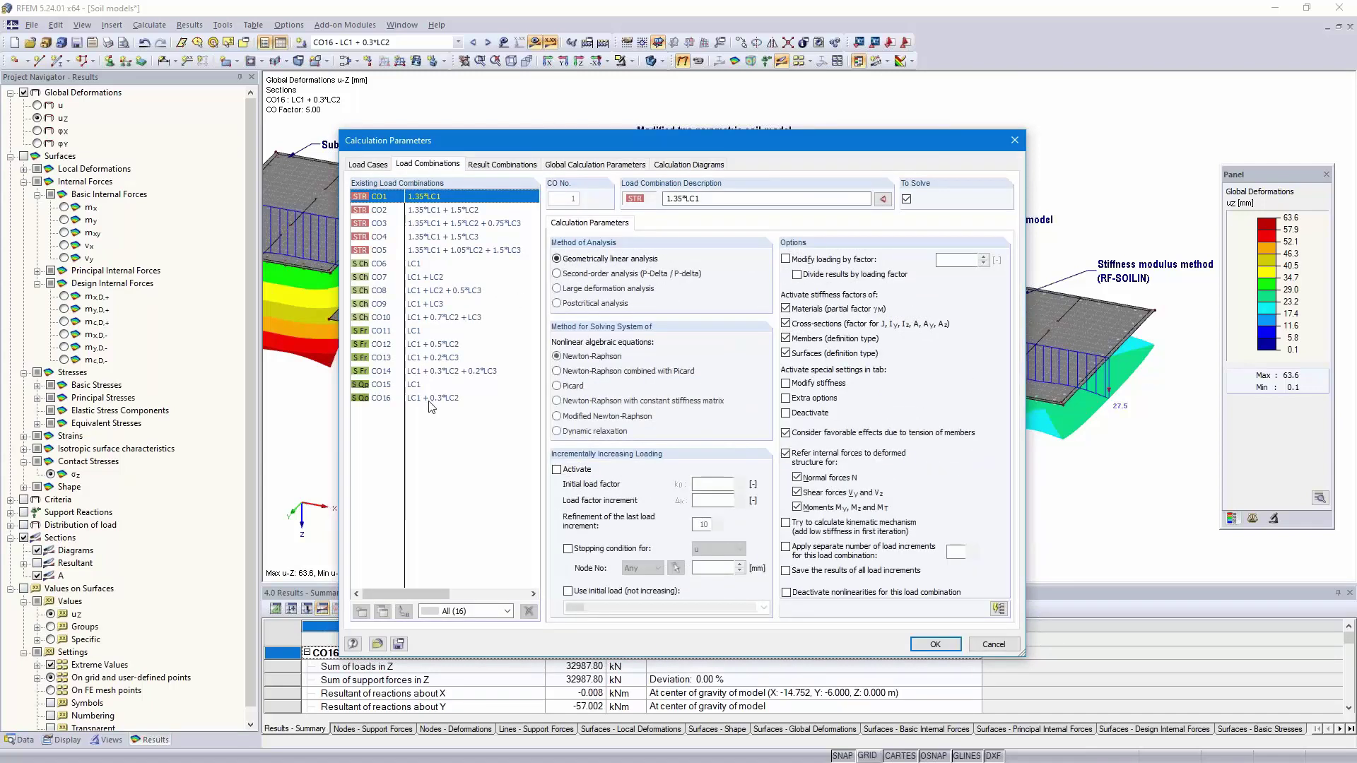
{"action": "left_click", "coordinate": [786, 260]}
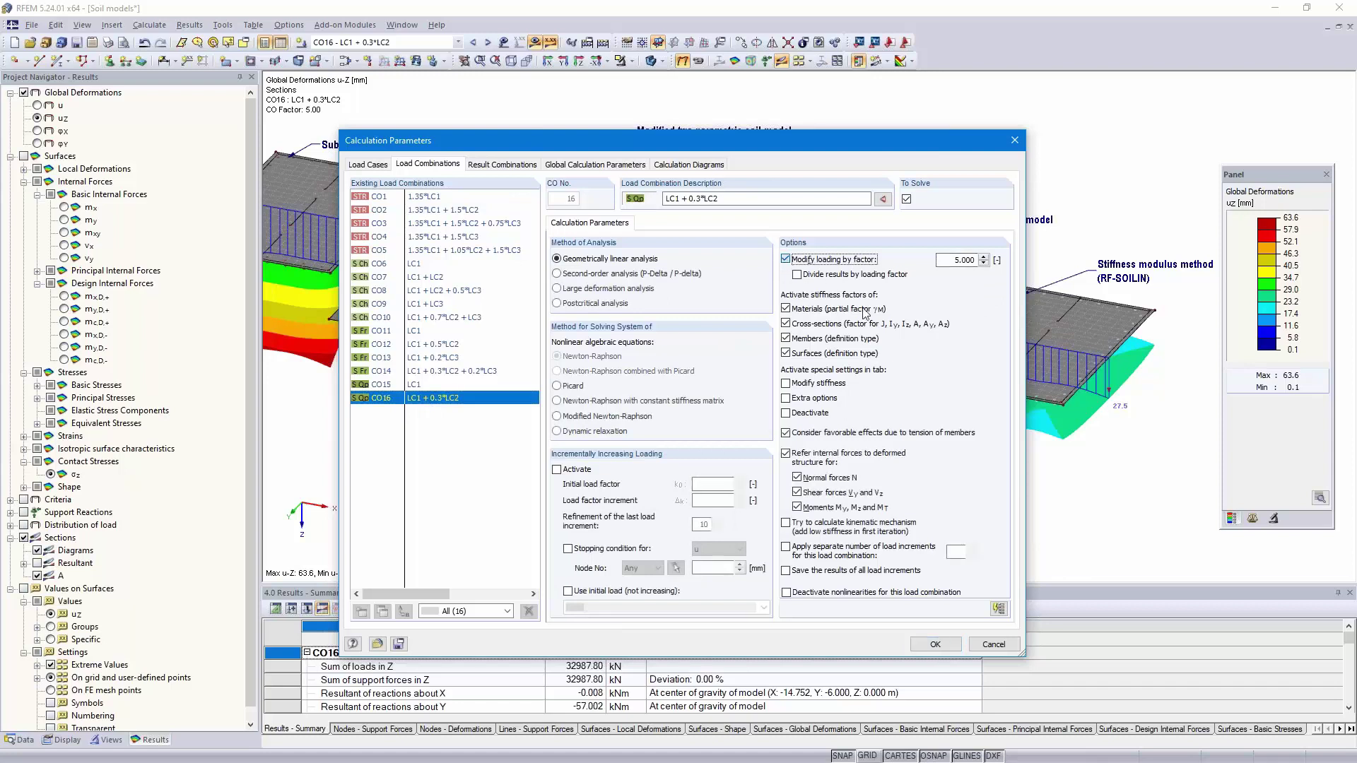
{"action": "left_click", "coordinate": [933, 646]}
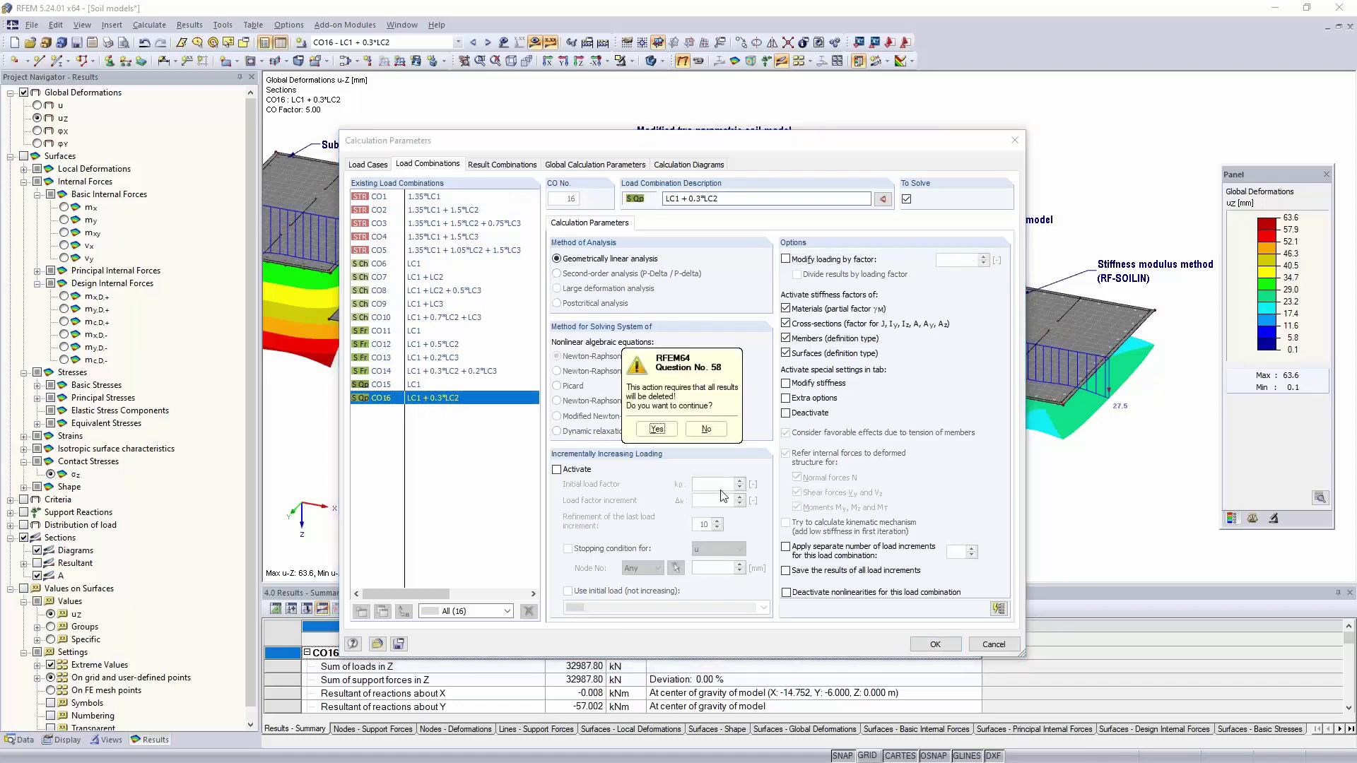
{"action": "left_click", "coordinate": [658, 429]}
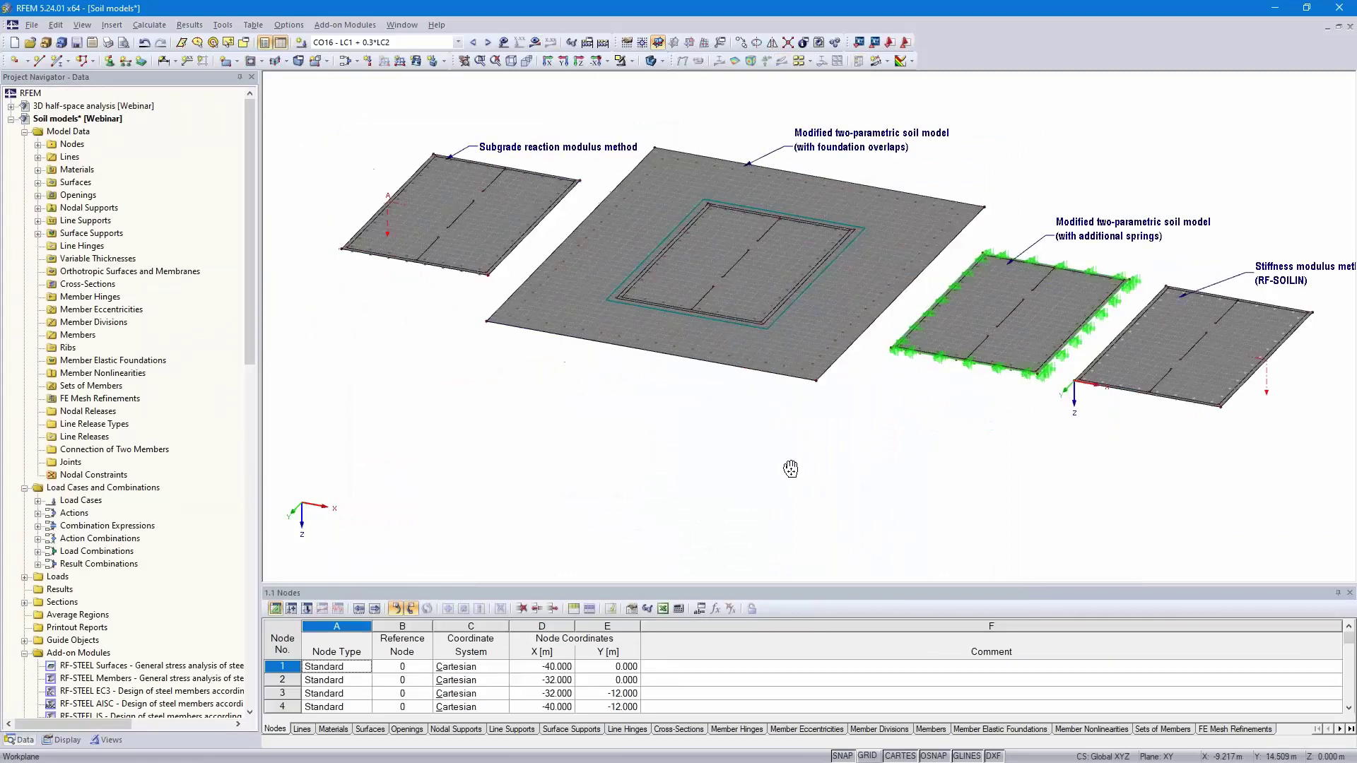
Step: Switch to the 3D half-space analysis model and inspect the properties of the soil solid and the foundation slab surface
{"action": "double_click", "coordinate": [77, 106]}
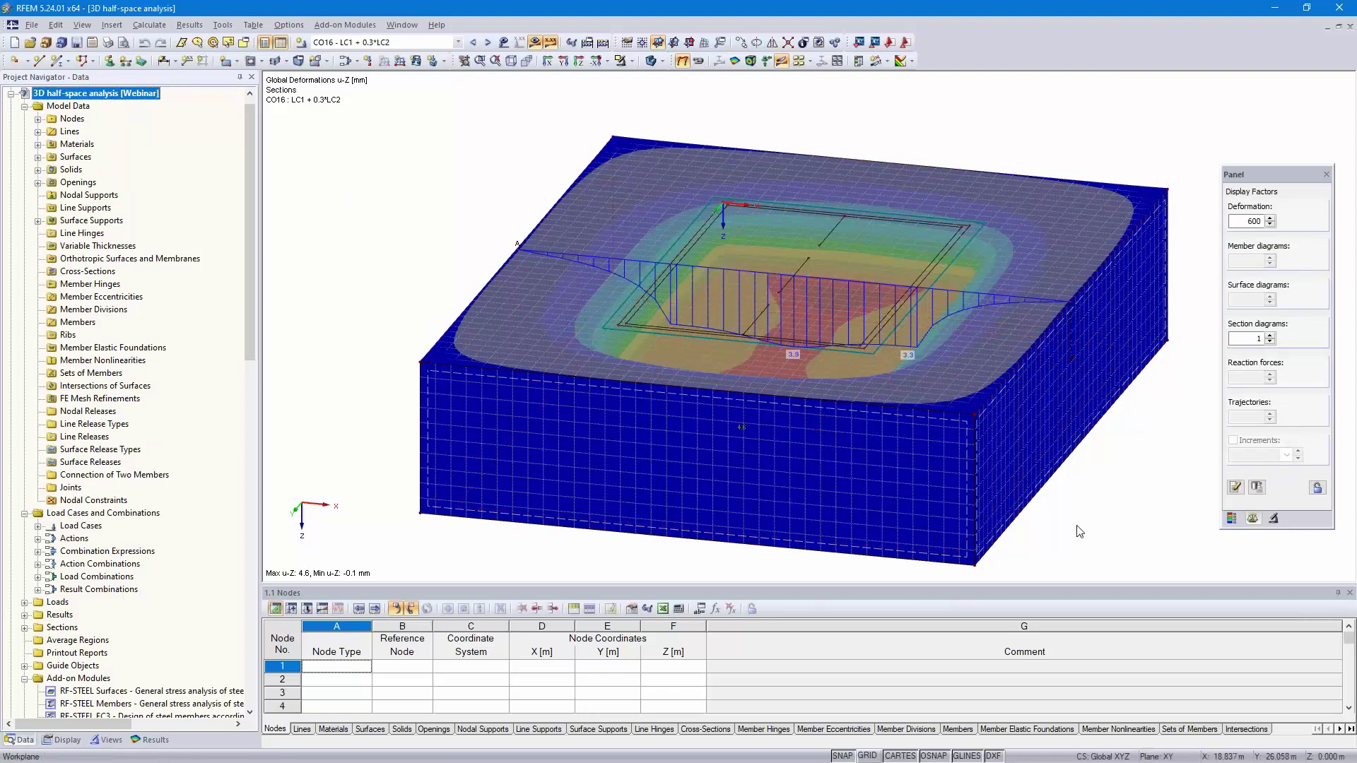
{"action": "middle_click_drag", "start_coordinate": [1048, 361], "coordinate": [825, 393], "text": "ctrl"}
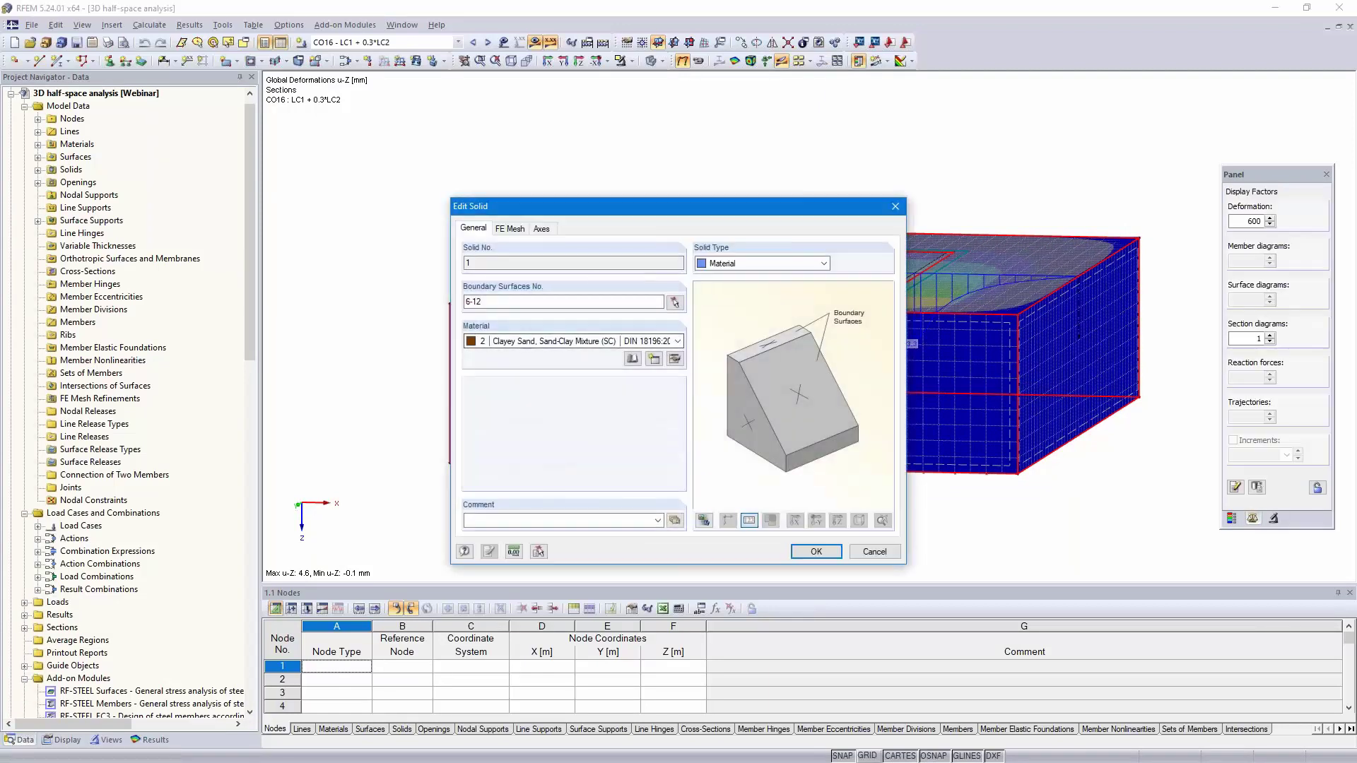
{"action": "left_click", "coordinate": [874, 551]}
{"action": "middle_click_drag", "start_coordinate": [926, 254], "coordinate": [930, 311], "text": "ctrl"}
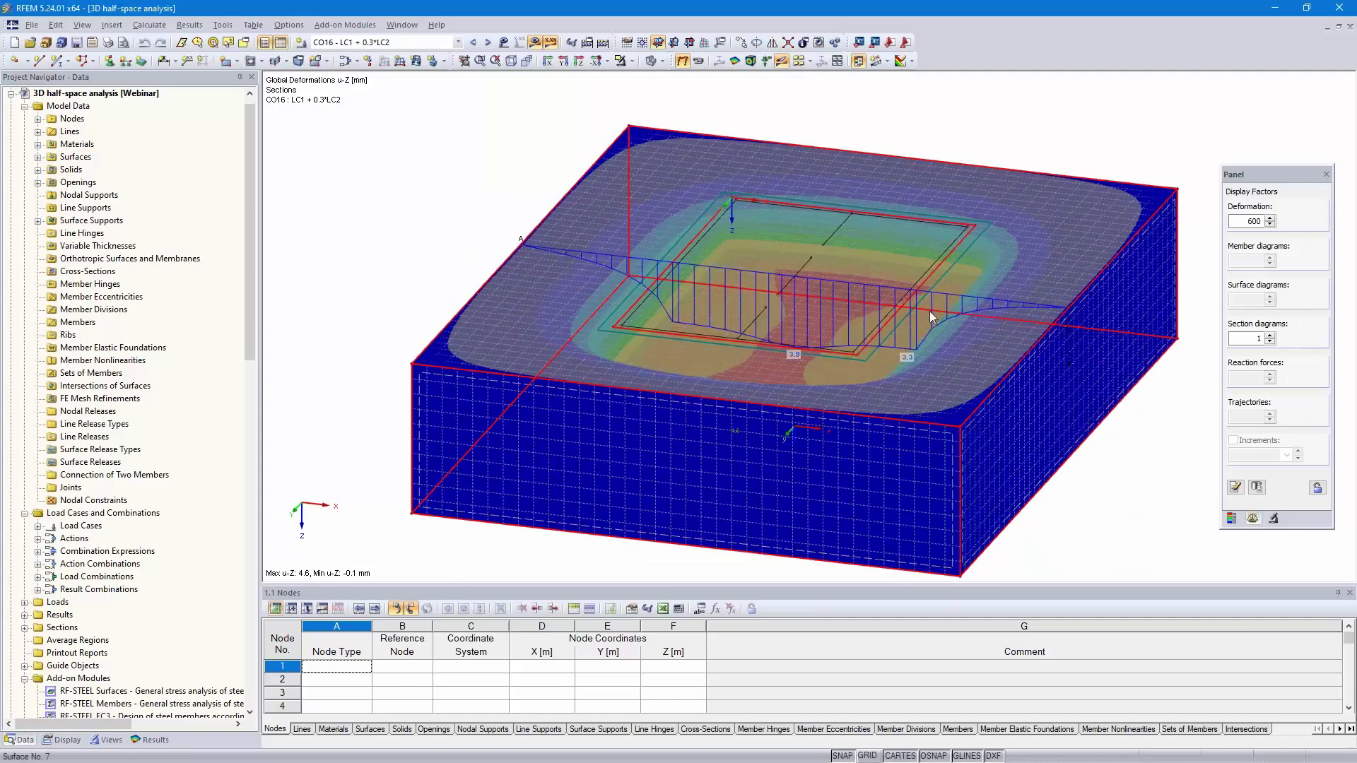
{"action": "left_click", "coordinate": [868, 248]}
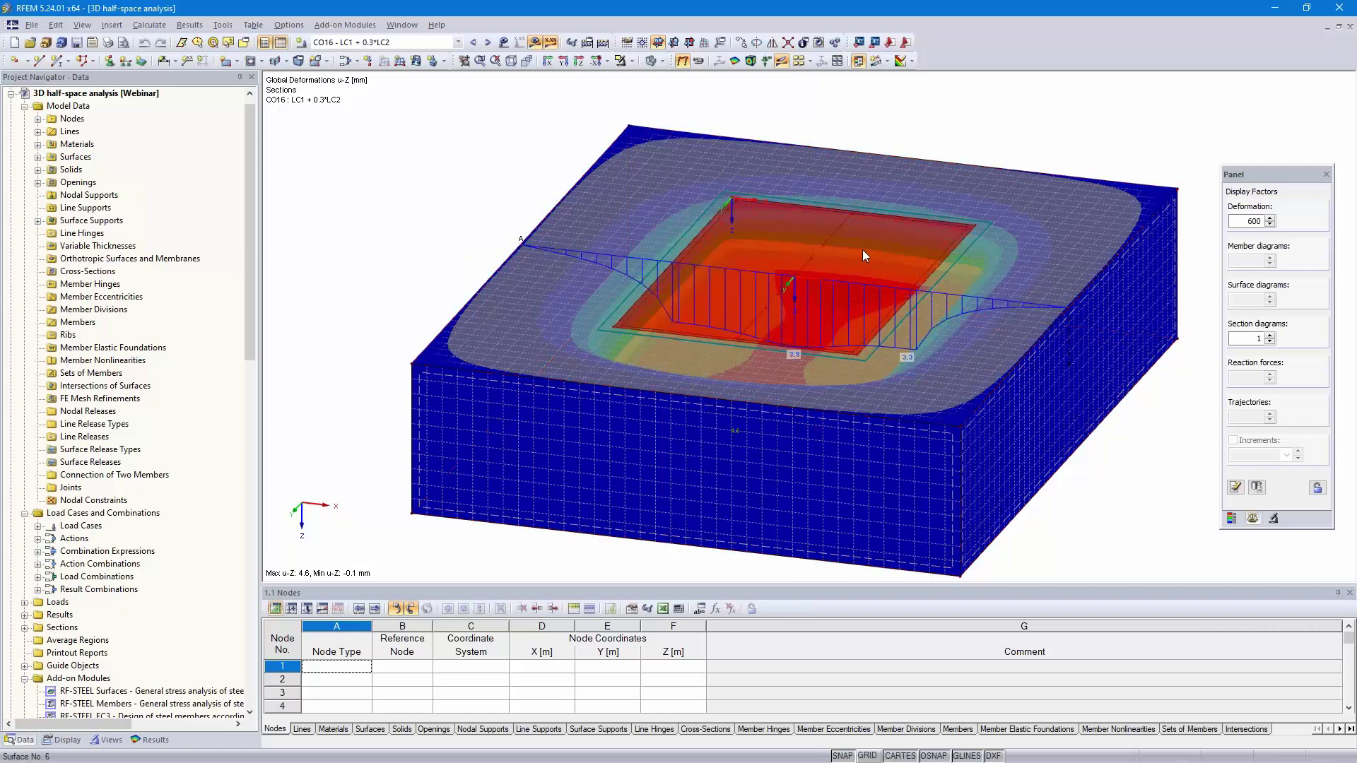
{"action": "double_click", "coordinate": [862, 248]}
{"action": "left_click", "coordinate": [875, 552]}
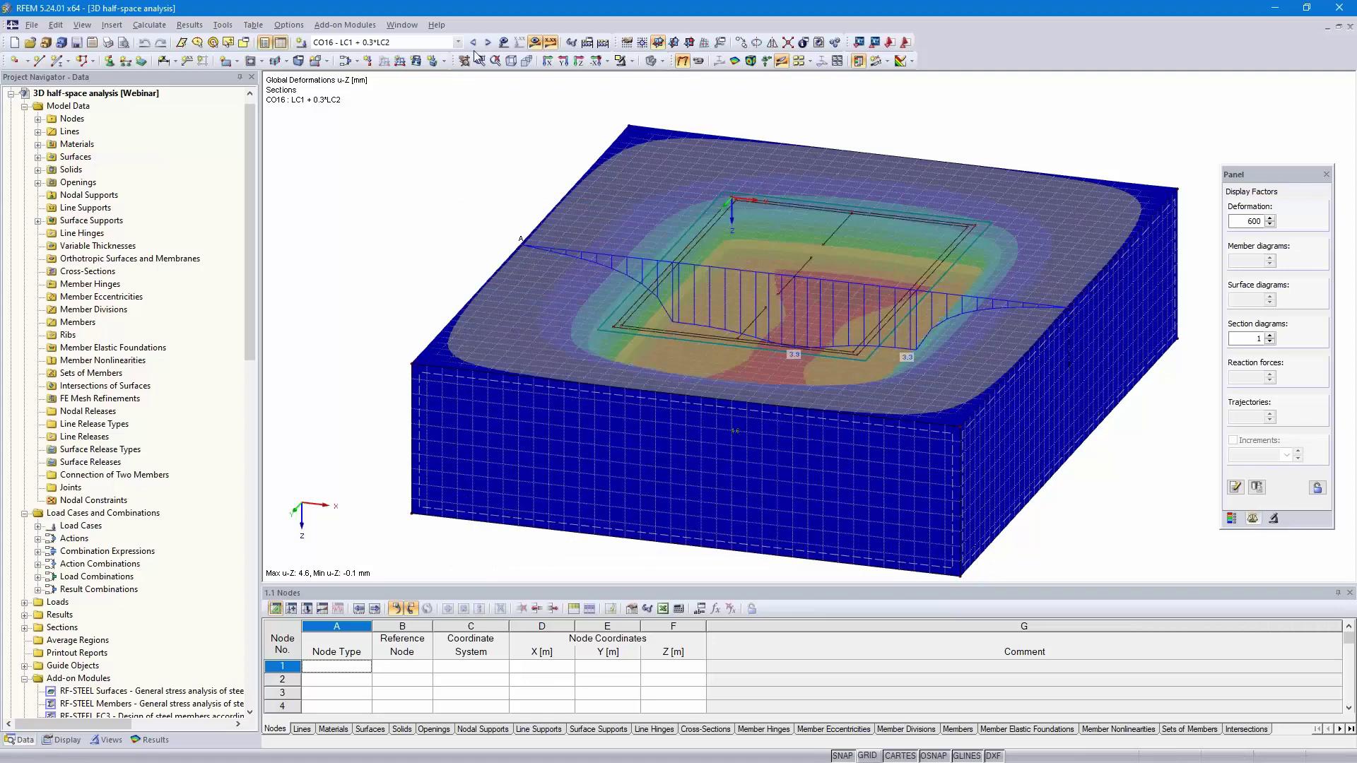
Step: View the loads of load cases LC1 to LC3 and of load combination CO16, and hide the load display
{"action": "left_click", "coordinate": [458, 42]}
{"action": "left_click", "coordinate": [408, 58]}
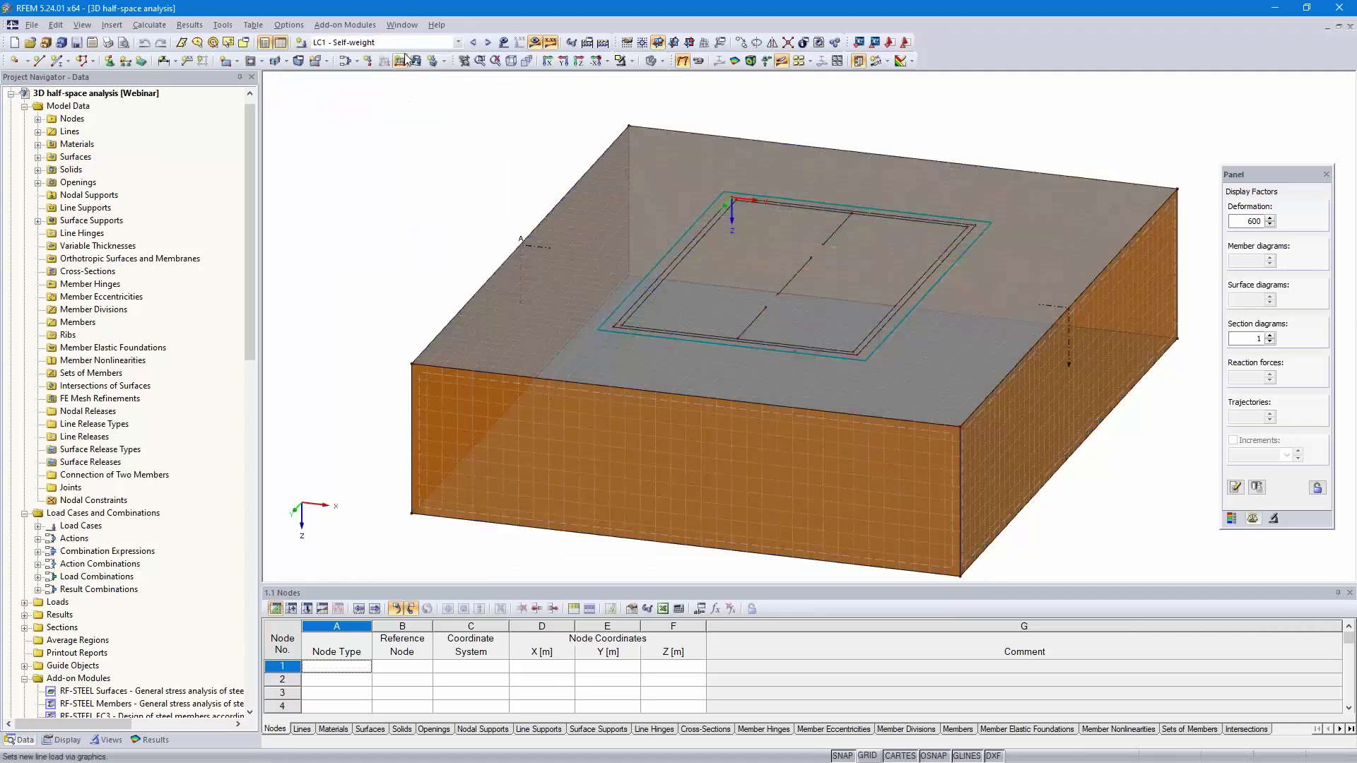
{"action": "left_click", "coordinate": [503, 42]}
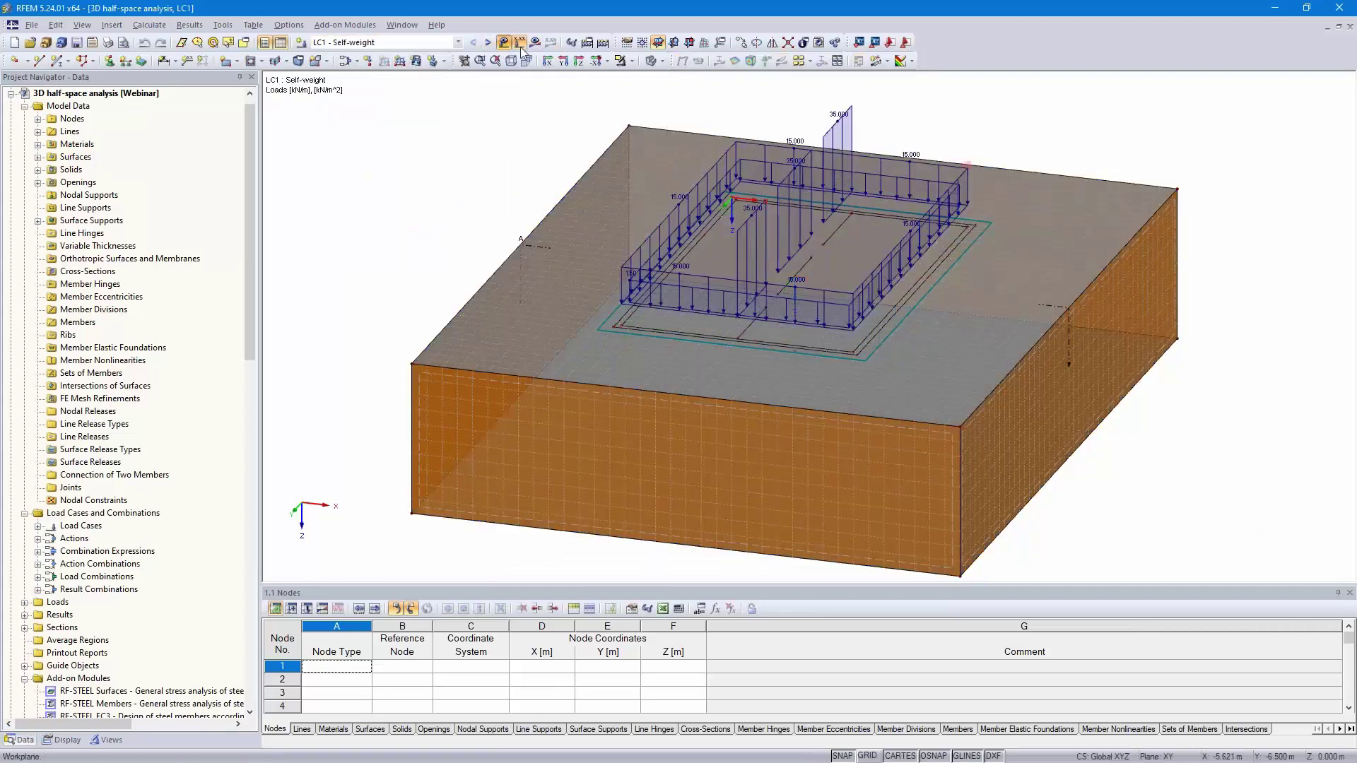
{"action": "left_click", "coordinate": [487, 43]}
{"action": "left_click", "coordinate": [486, 43]}
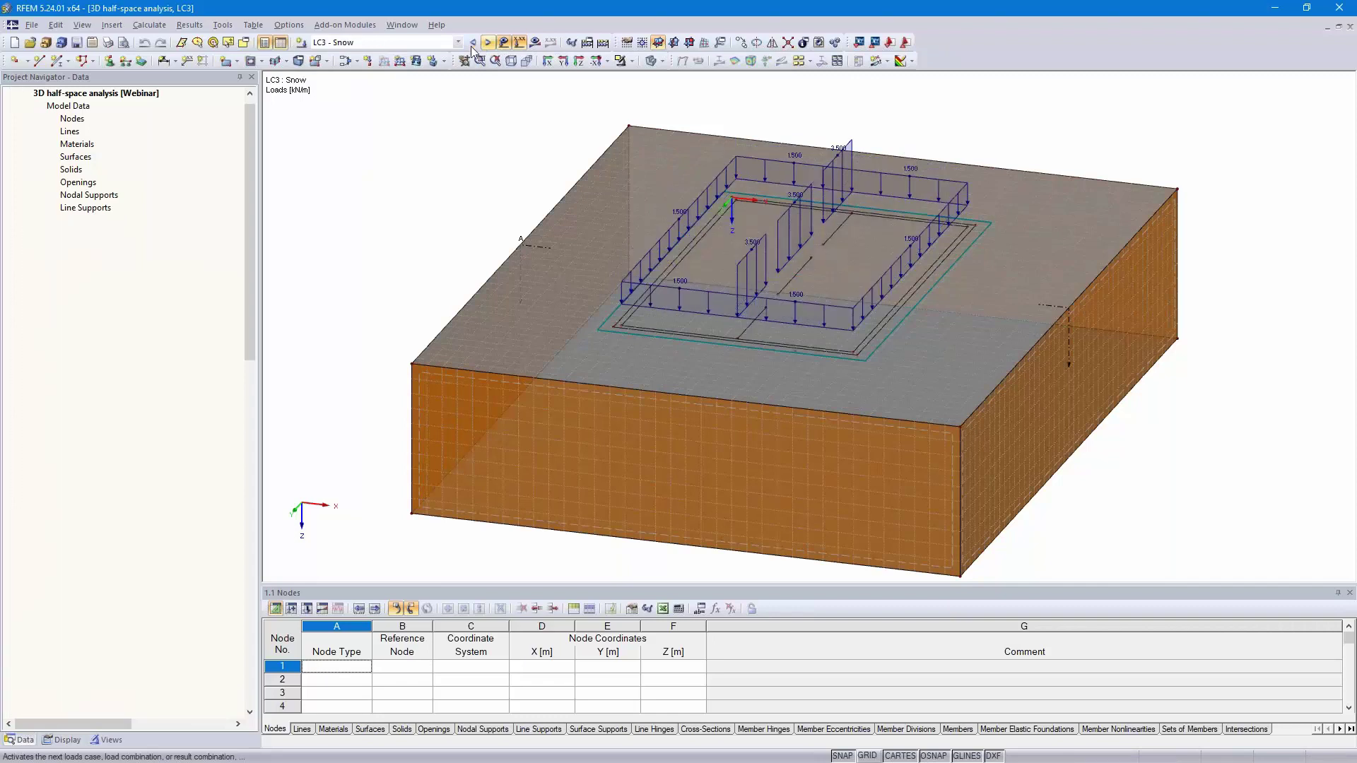
{"action": "left_click", "coordinate": [458, 43]}
{"action": "left_click", "coordinate": [394, 221]}
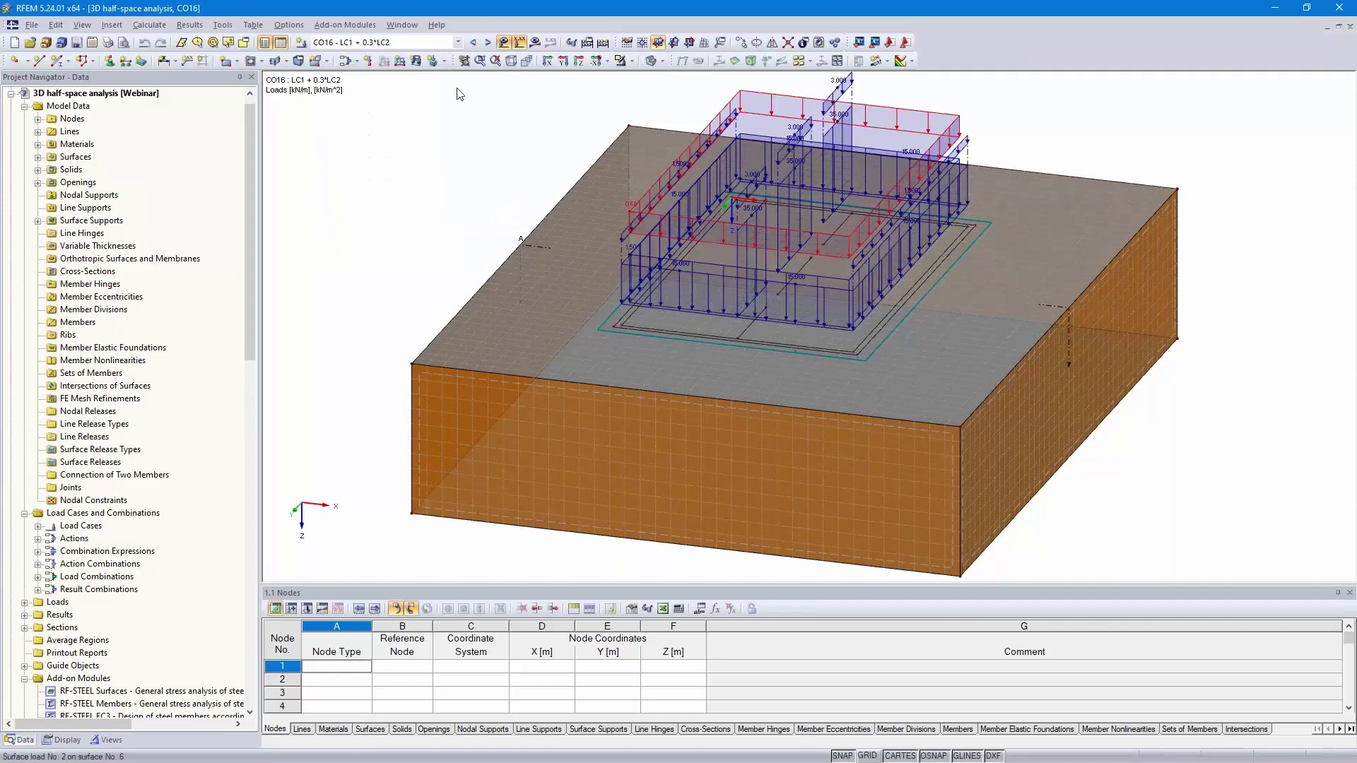
{"action": "left_click", "coordinate": [520, 43]}
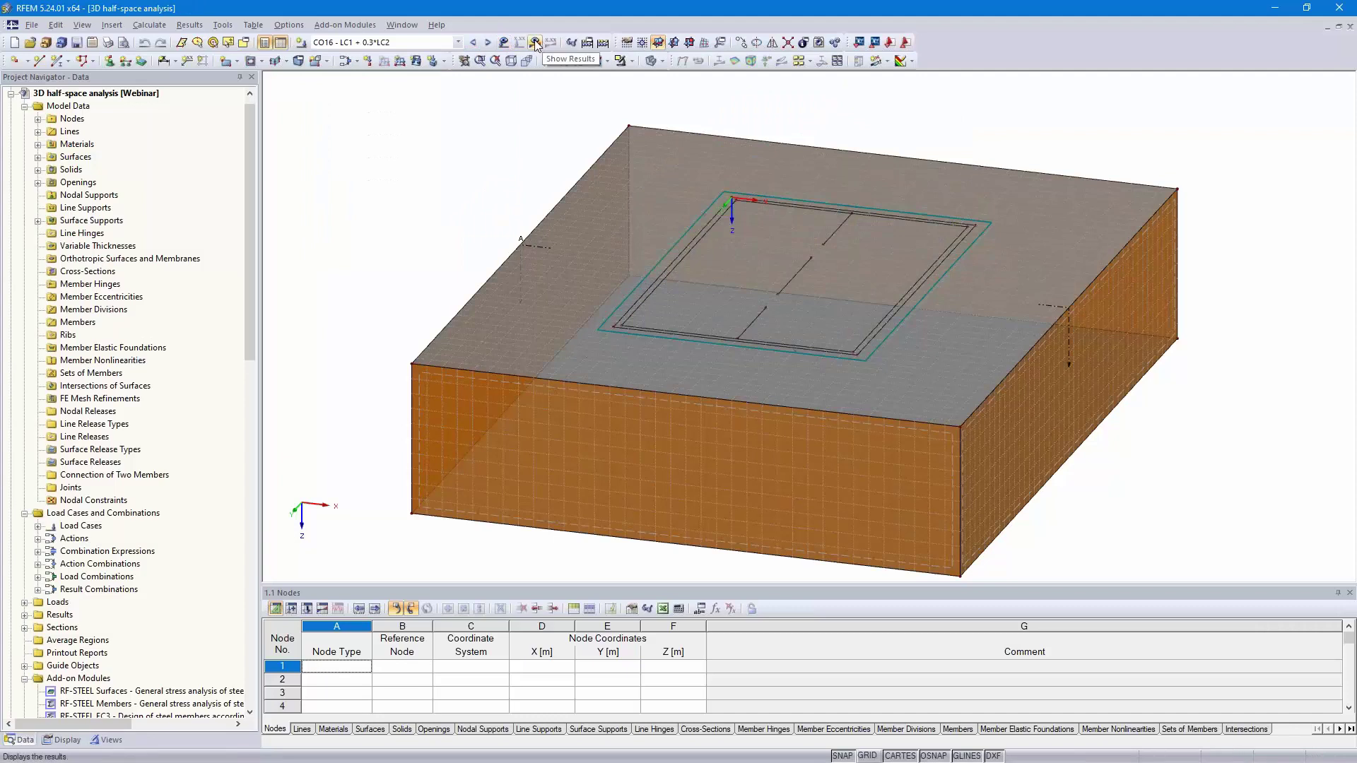
Step: Show the CO16 results of the half-space model and examine the result diagrams of section A
{"action": "left_click", "coordinate": [535, 42]}
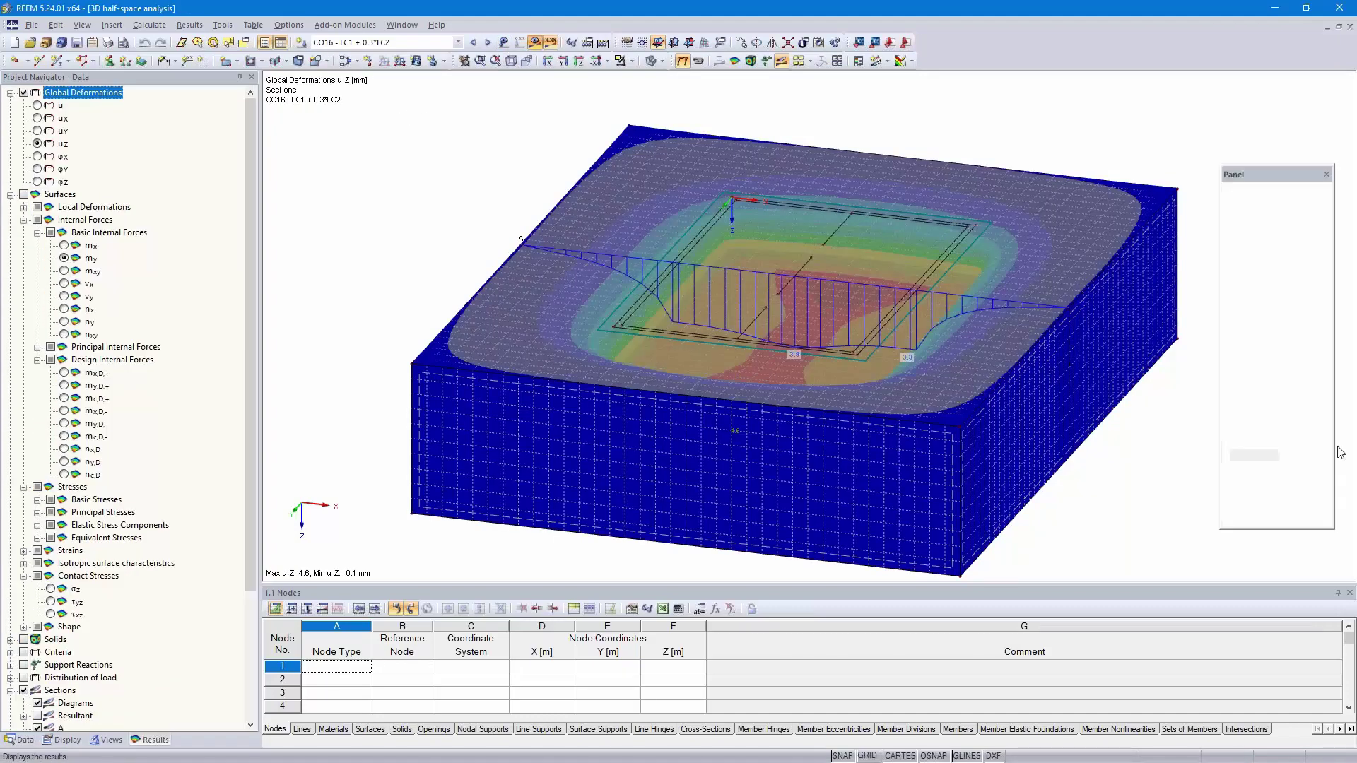
{"action": "right_click", "coordinate": [1072, 350]}
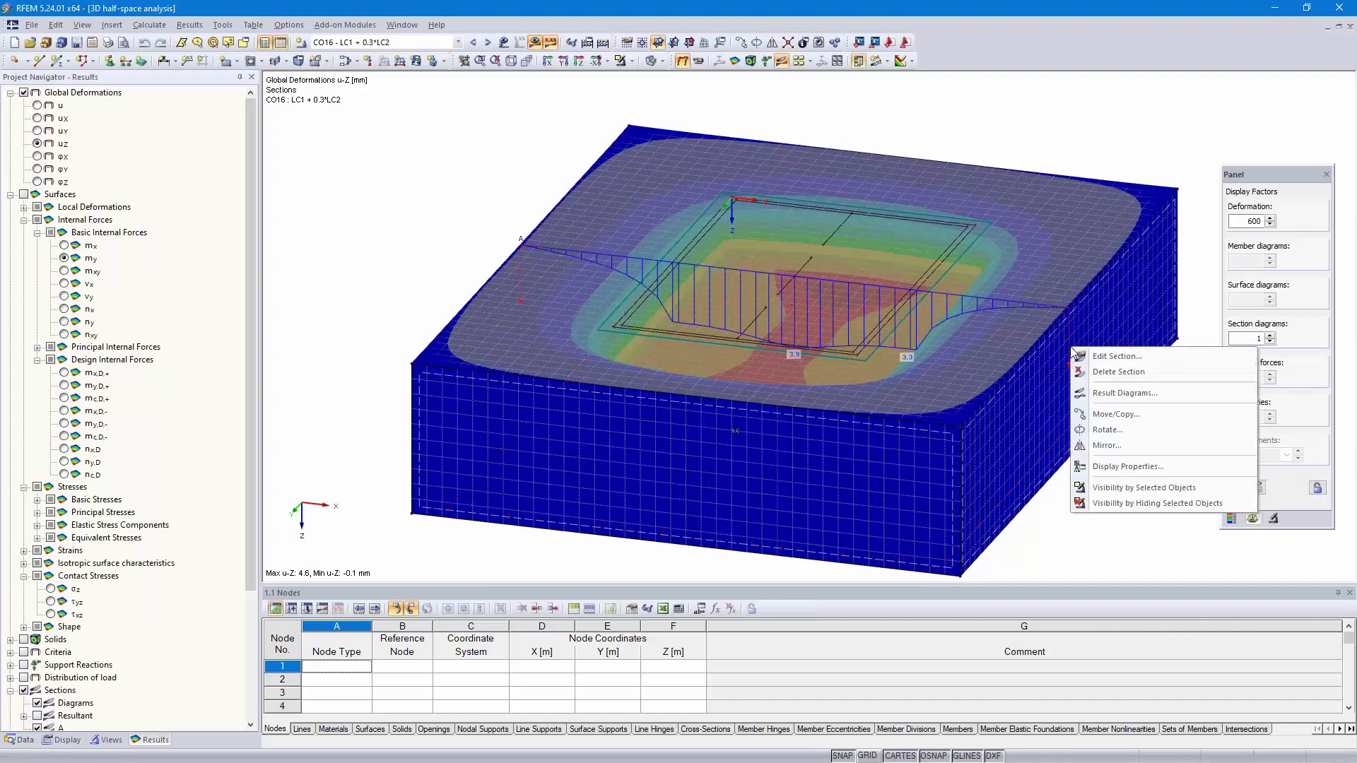
{"action": "left_click", "coordinate": [1136, 393]}
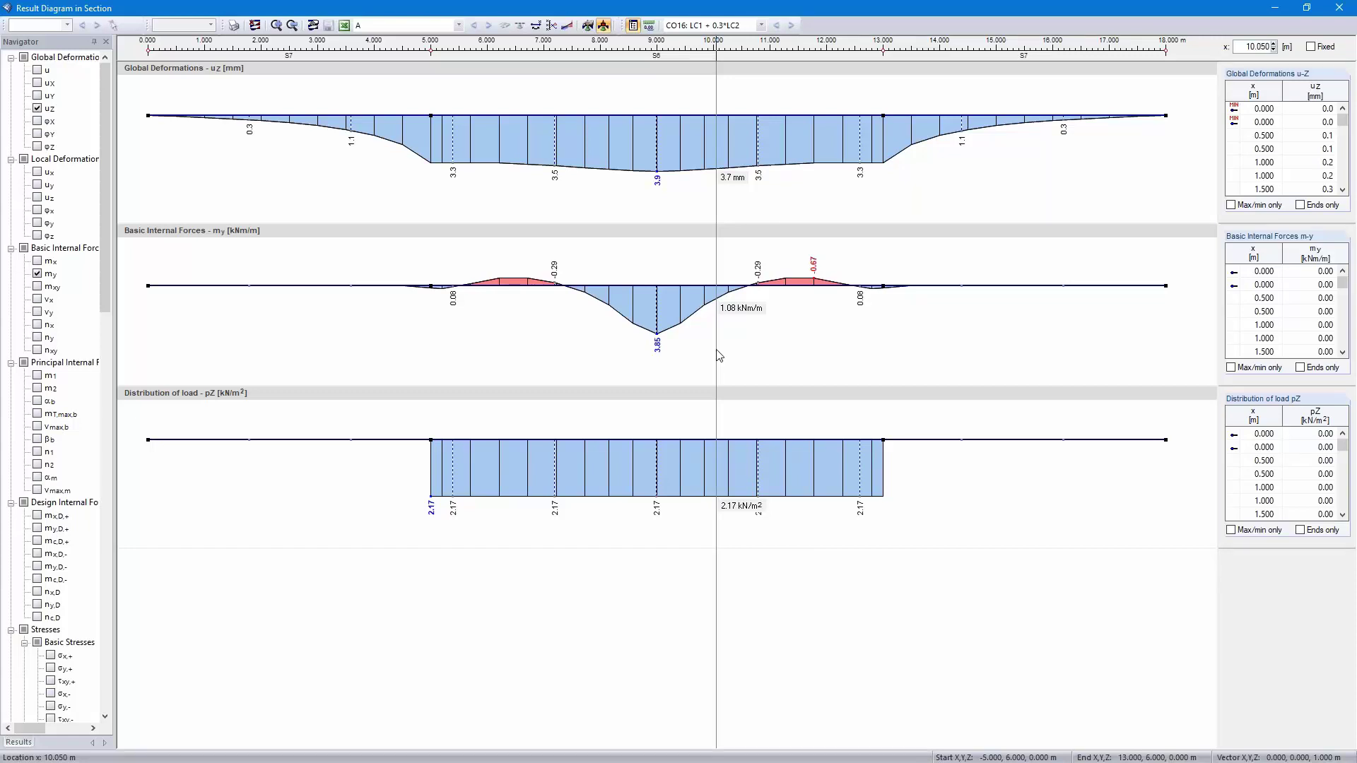
{"action": "left_click", "coordinate": [1329, 16]}
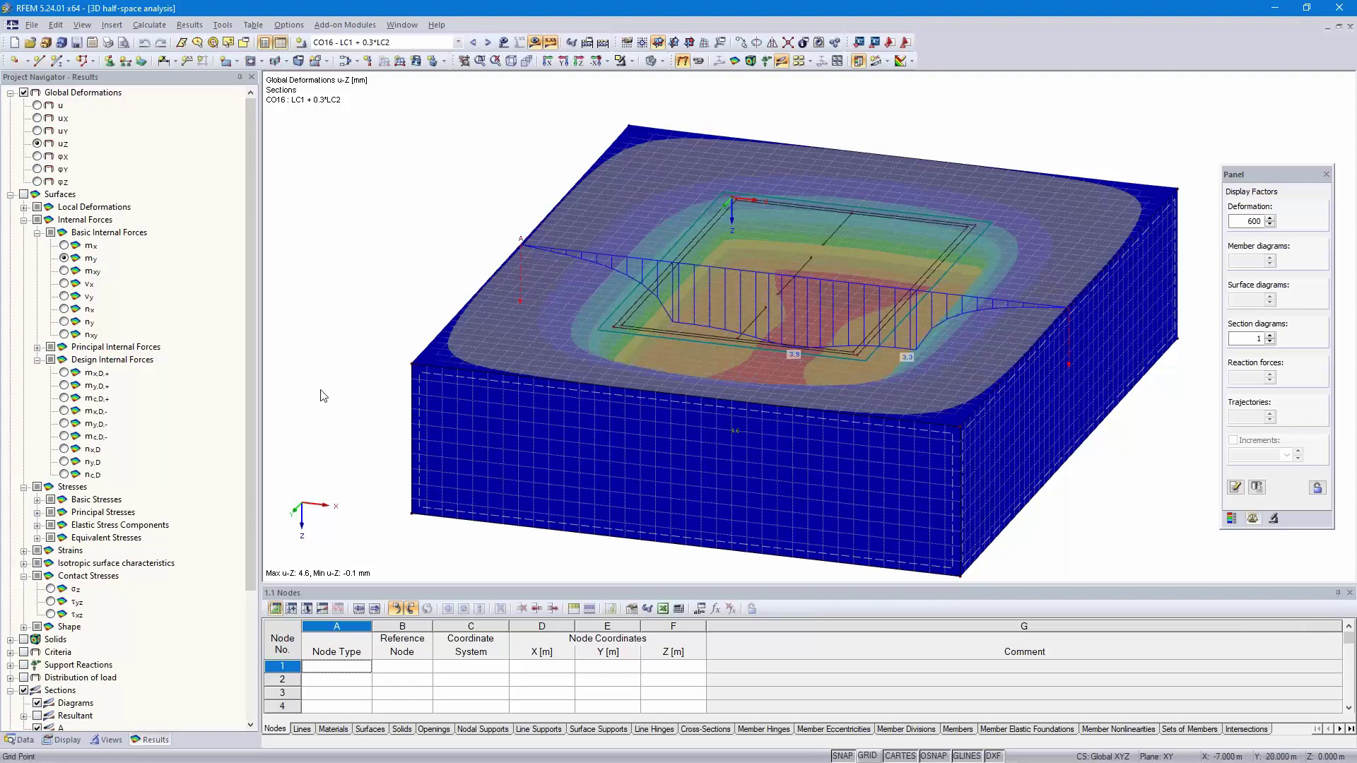
Step: Collapse the half-space model's data tree and switch back to the Soil models model
{"action": "left_click", "coordinate": [23, 740]}
{"action": "left_click", "coordinate": [11, 94]}
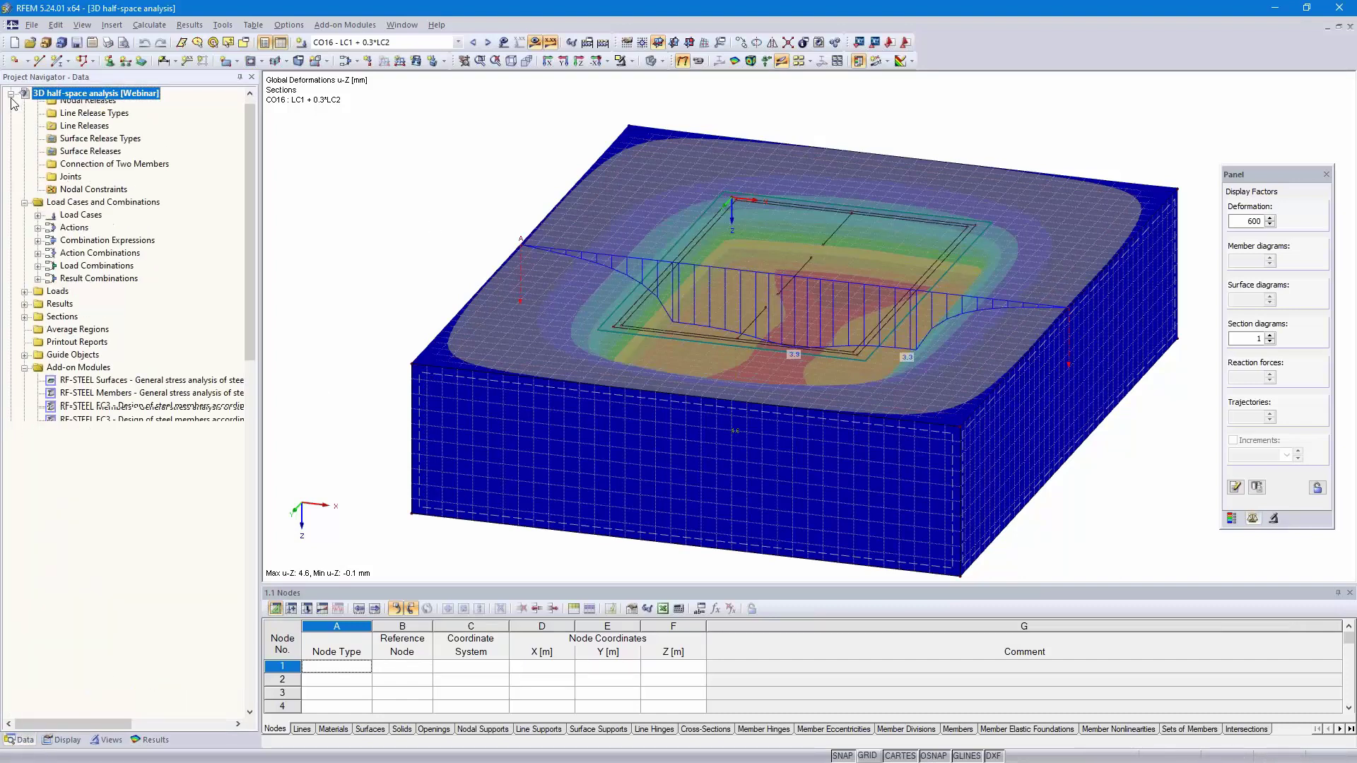
{"action": "double_click", "coordinate": [92, 119]}
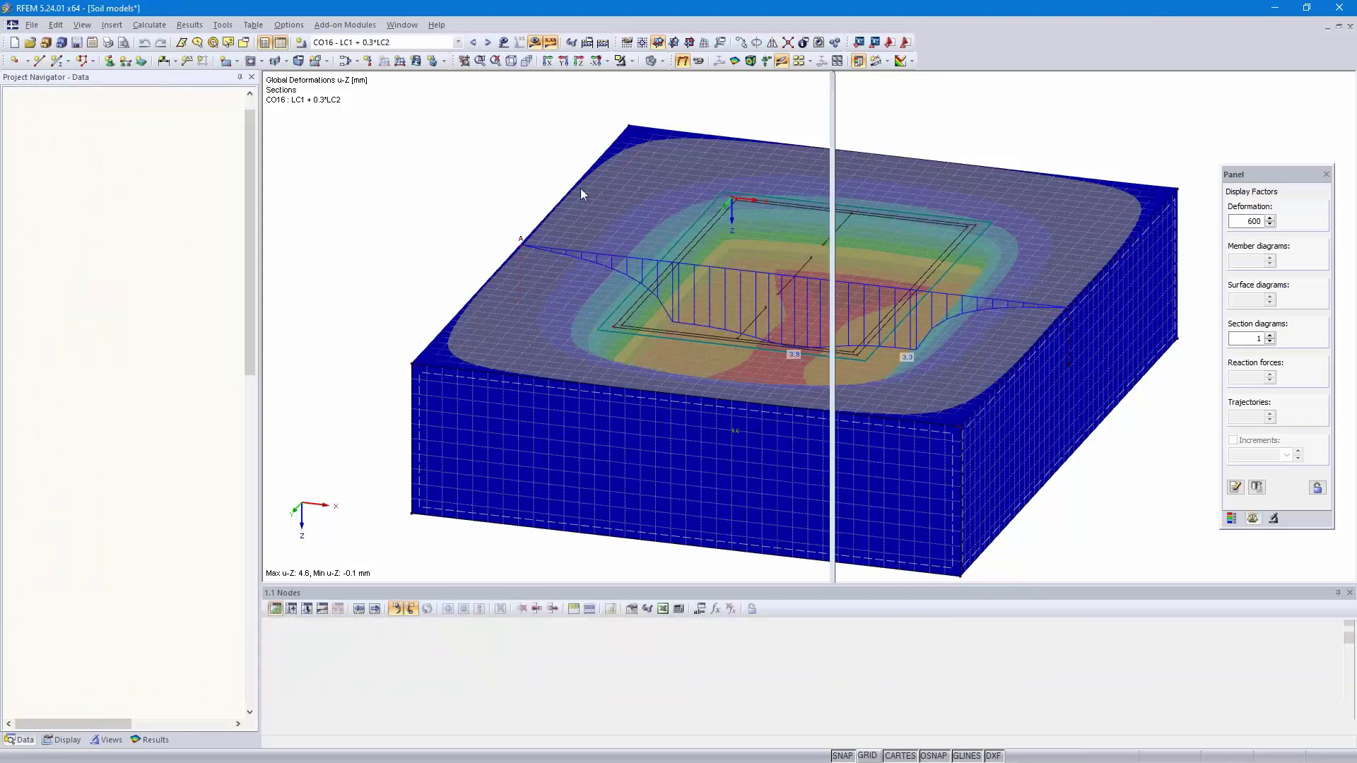
{"action": "left_click", "coordinate": [535, 42]}
Step: Delete the subgrade reaction slab, both two-parametric slabs, all labels and section A, keeping only the RF-SOILIN slab
{"action": "left_click", "coordinate": [578, 61]}
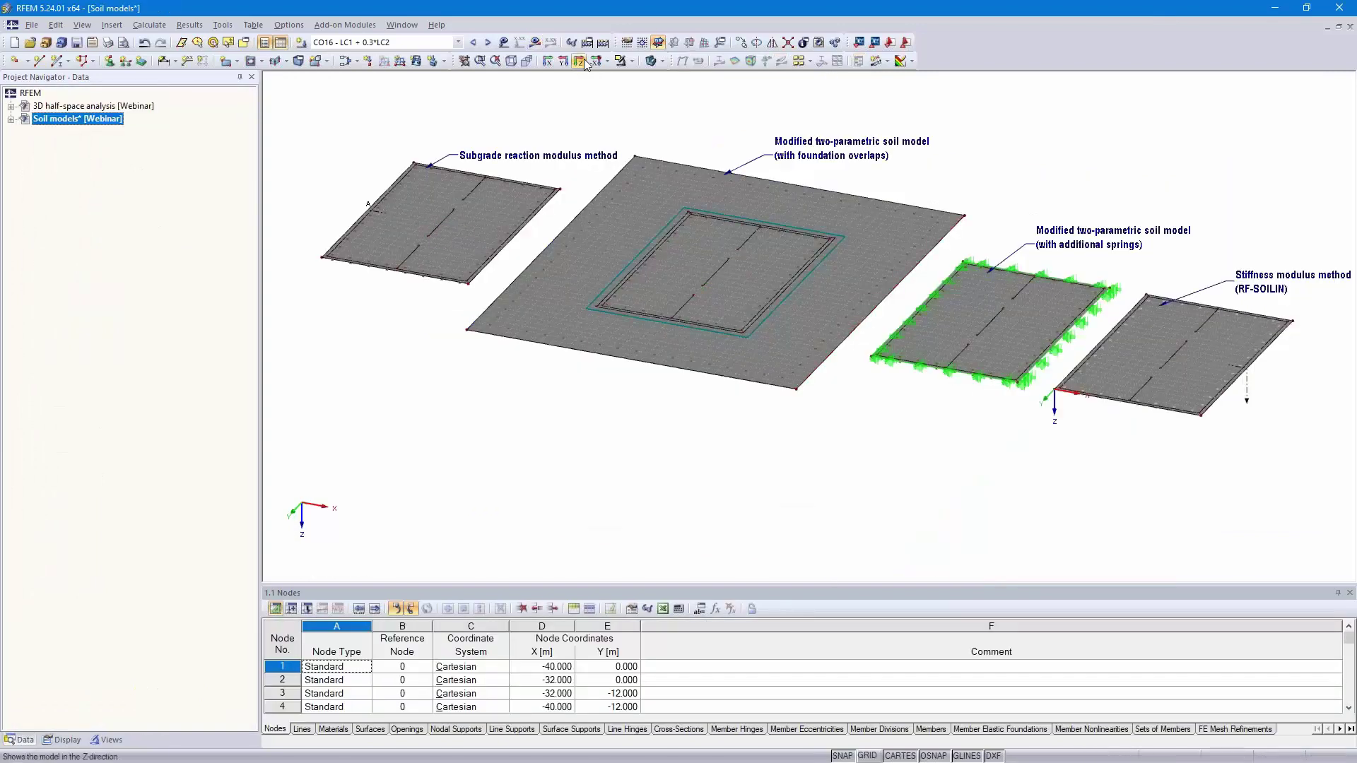
{"action": "scroll", "coordinate": [802, 545], "scroll_direction": "down", "scroll_amount": 1}
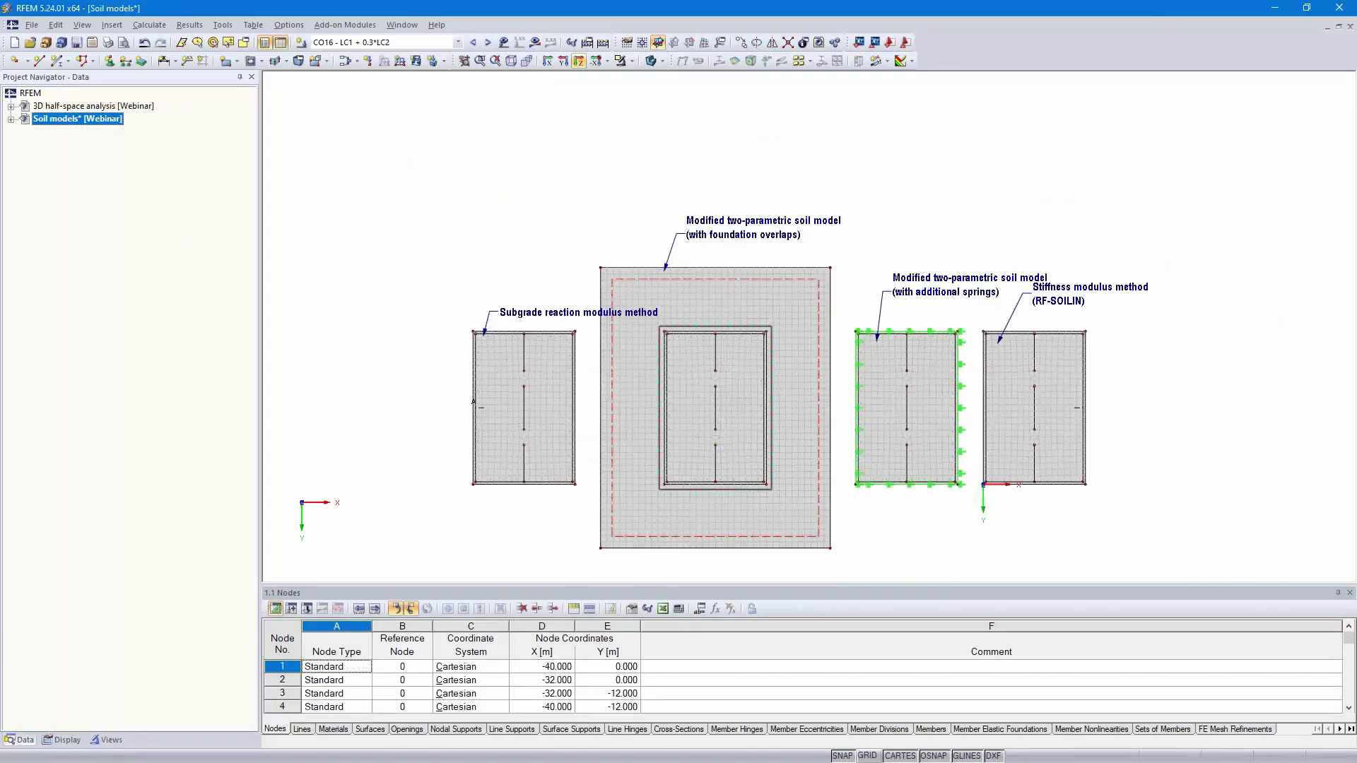
{"action": "left_click_drag", "start_coordinate": [401, 572], "coordinate": [976, 181]}
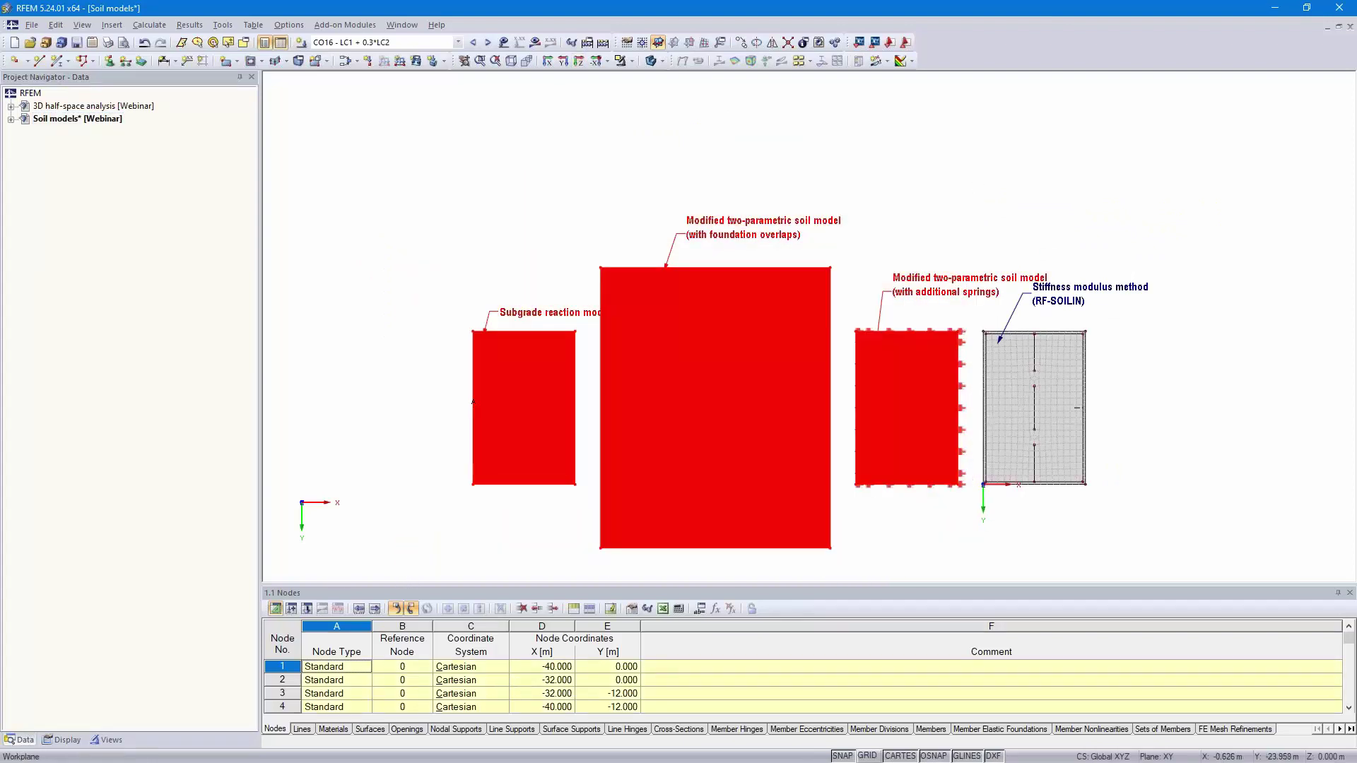
{"action": "key", "text": "Delete"}
{"action": "left_click_drag", "start_coordinate": [974, 317], "coordinate": [1192, 247]}
{"action": "key", "text": "Delete"}
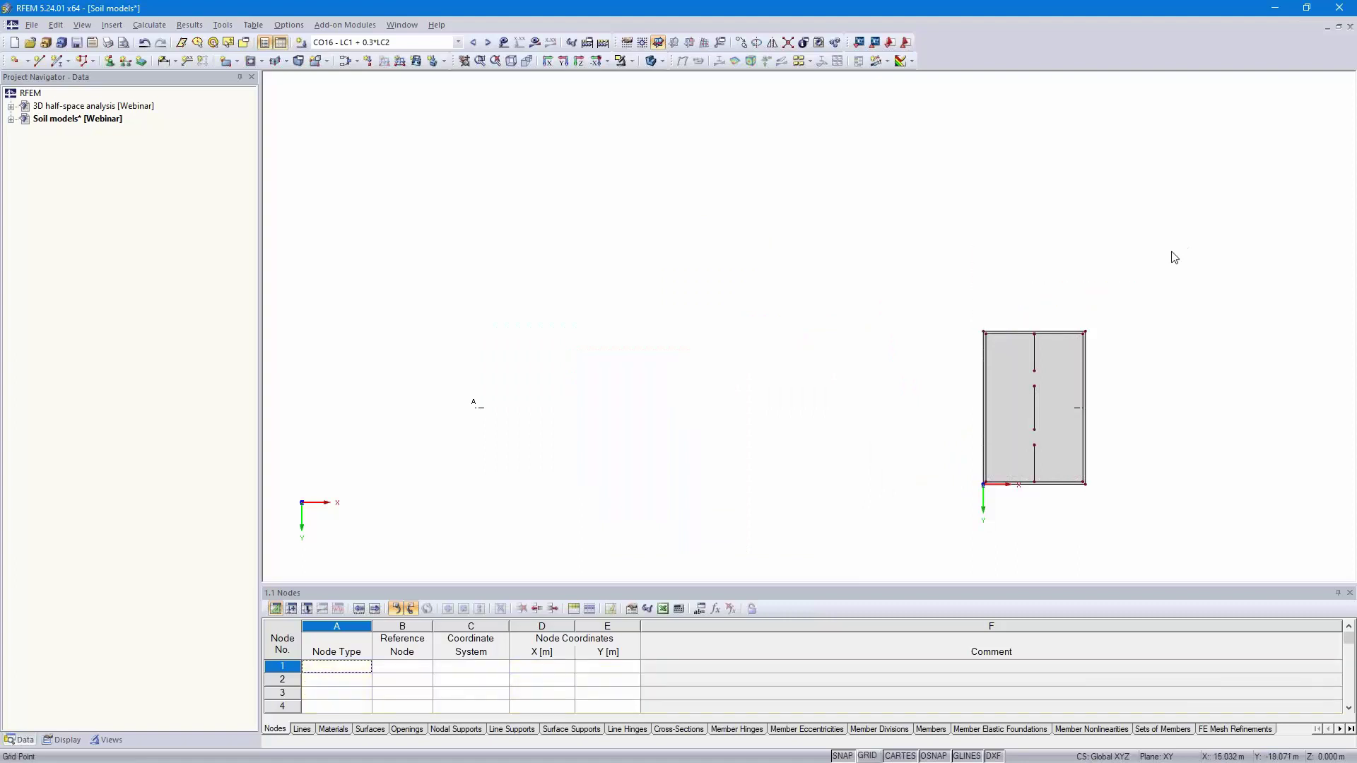
{"action": "left_click", "coordinate": [579, 61]}
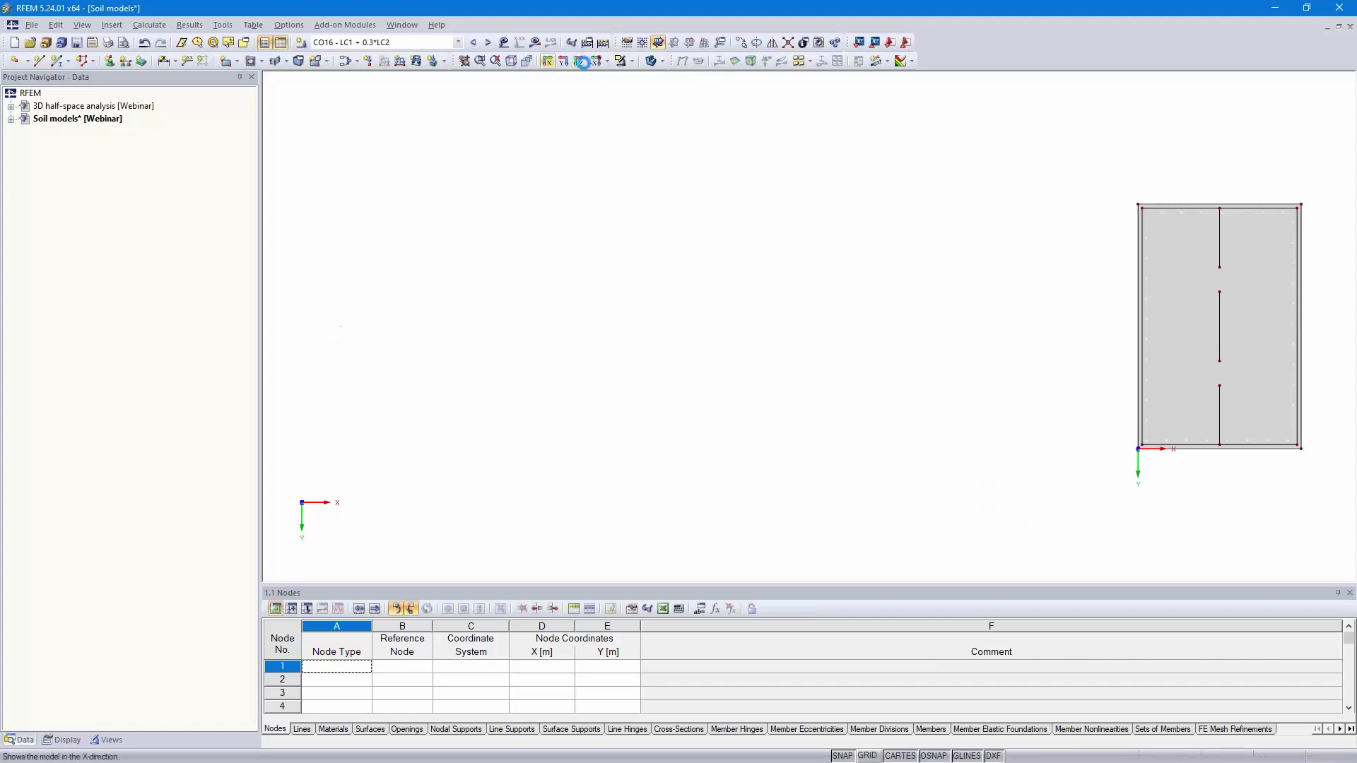
{"action": "left_click", "coordinate": [579, 62]}
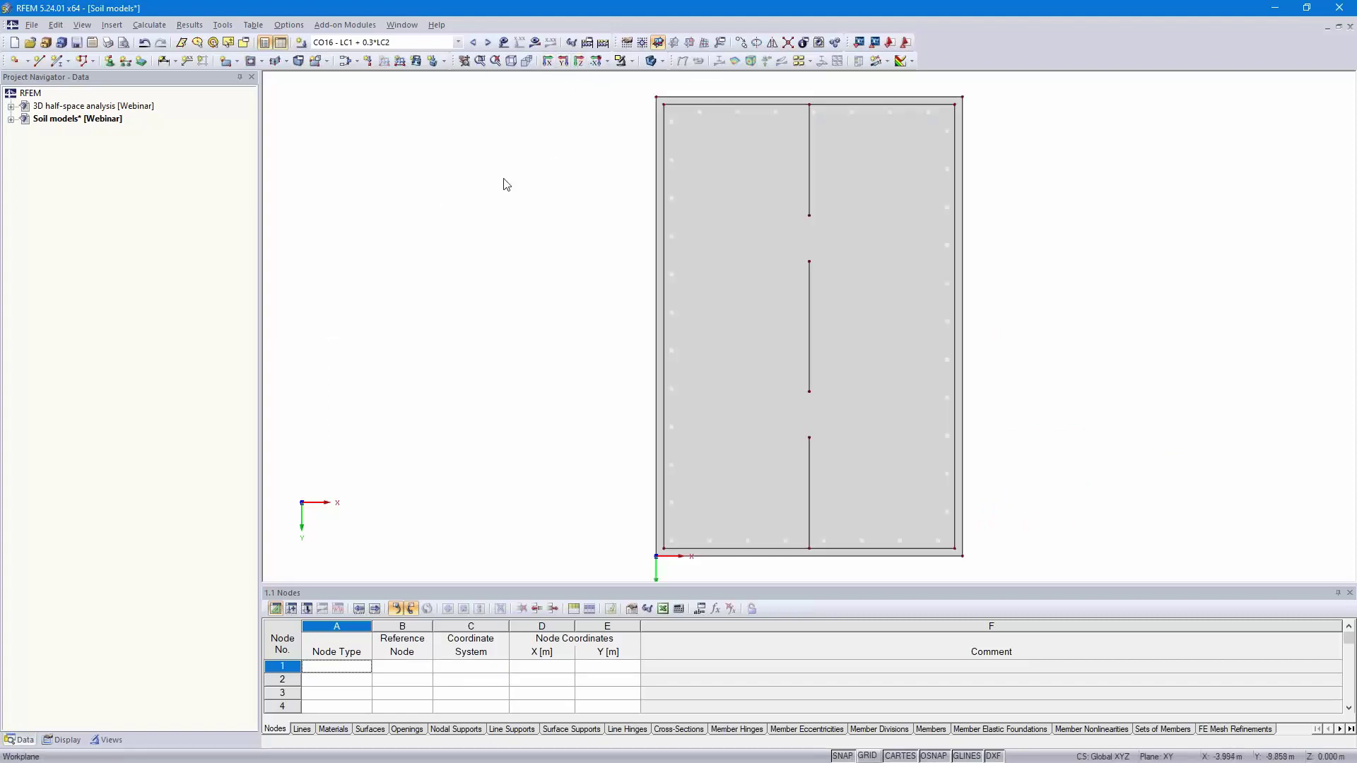
Step: Activate the RF-SOILIN CA1 case, open its module and go to the Soils, Soil Samples and Layers input data
{"action": "left_click", "coordinate": [345, 25]}
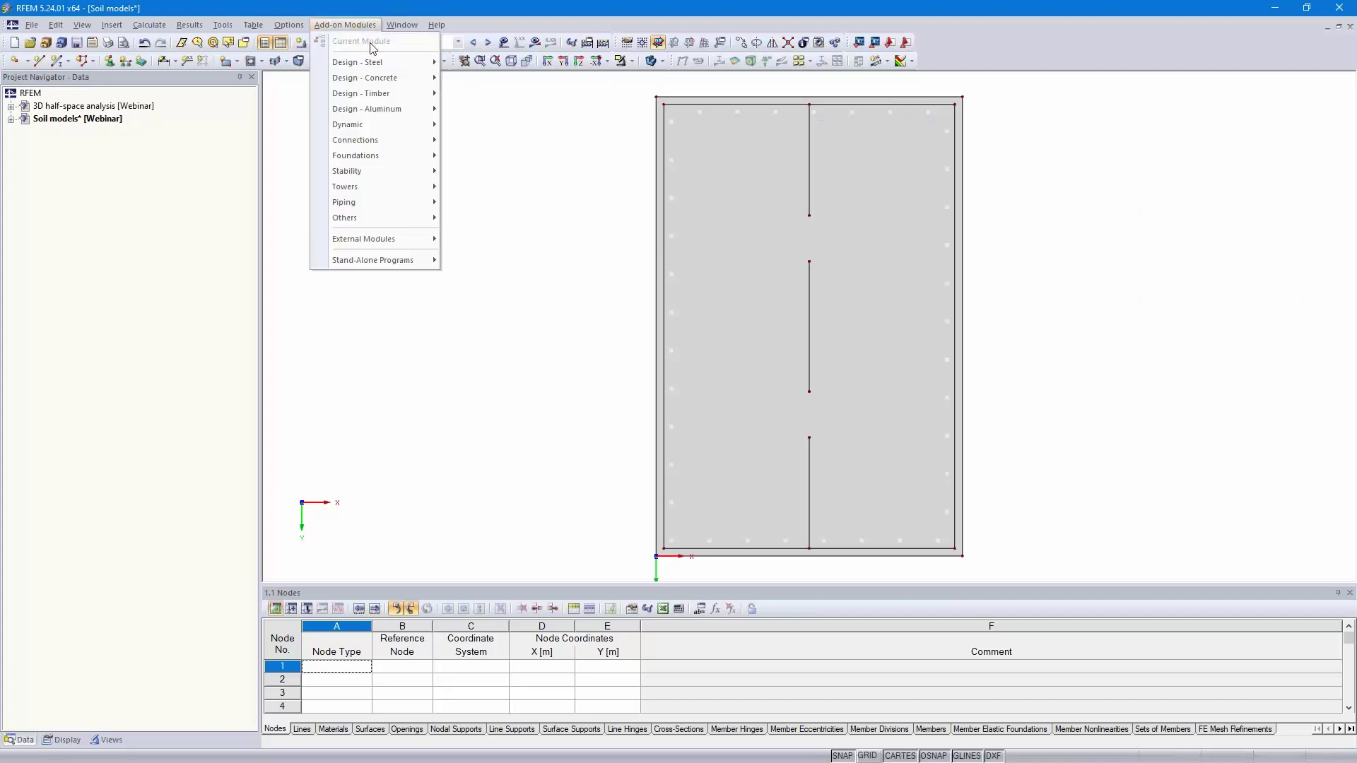
{"action": "left_click", "coordinate": [458, 42]}
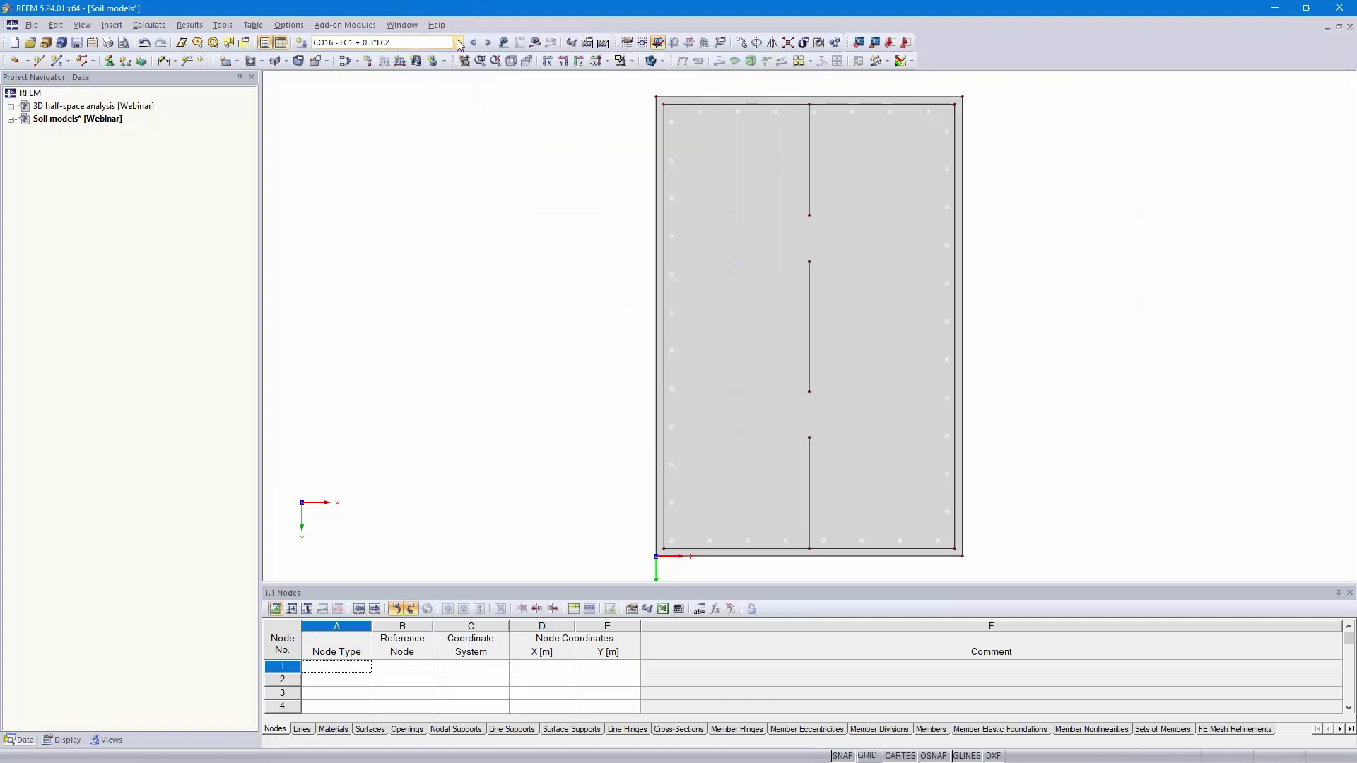
{"action": "left_click", "coordinate": [458, 42]}
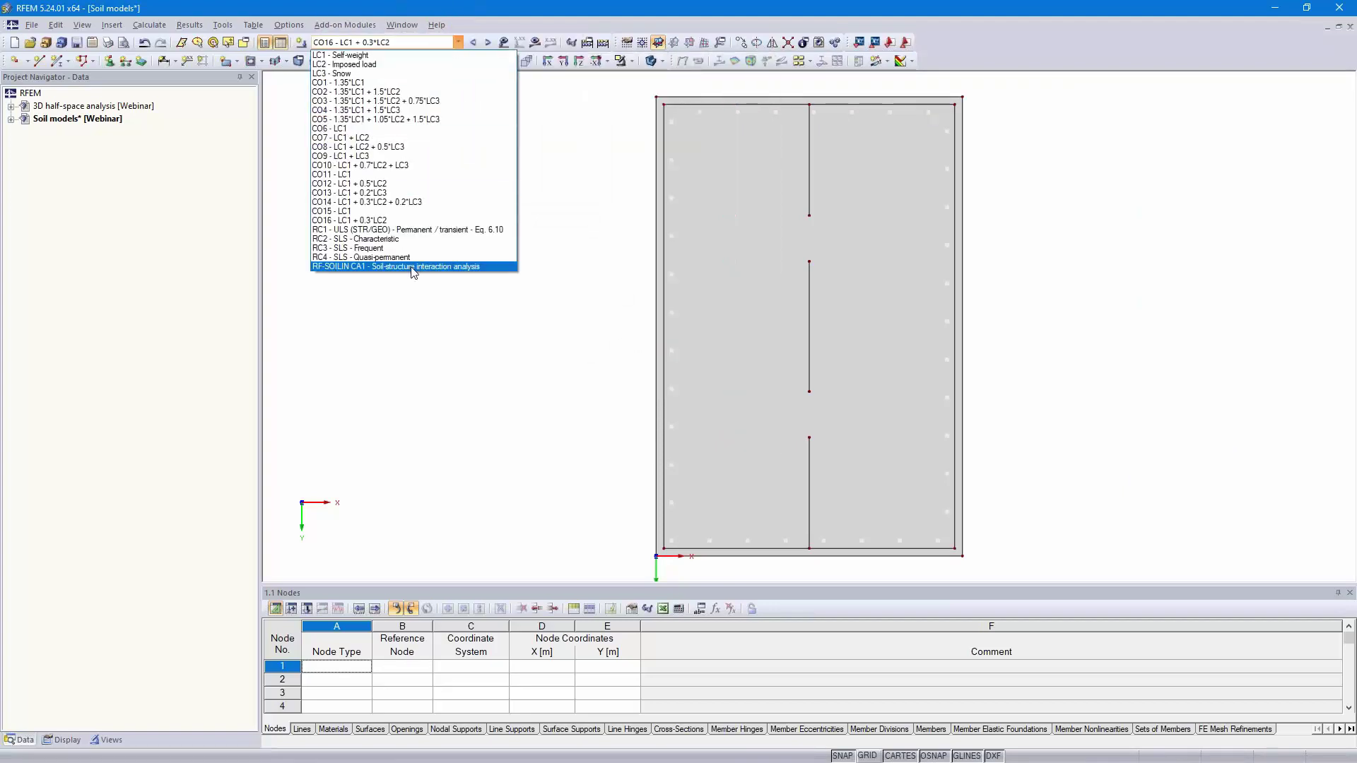
{"action": "left_click", "coordinate": [413, 267]}
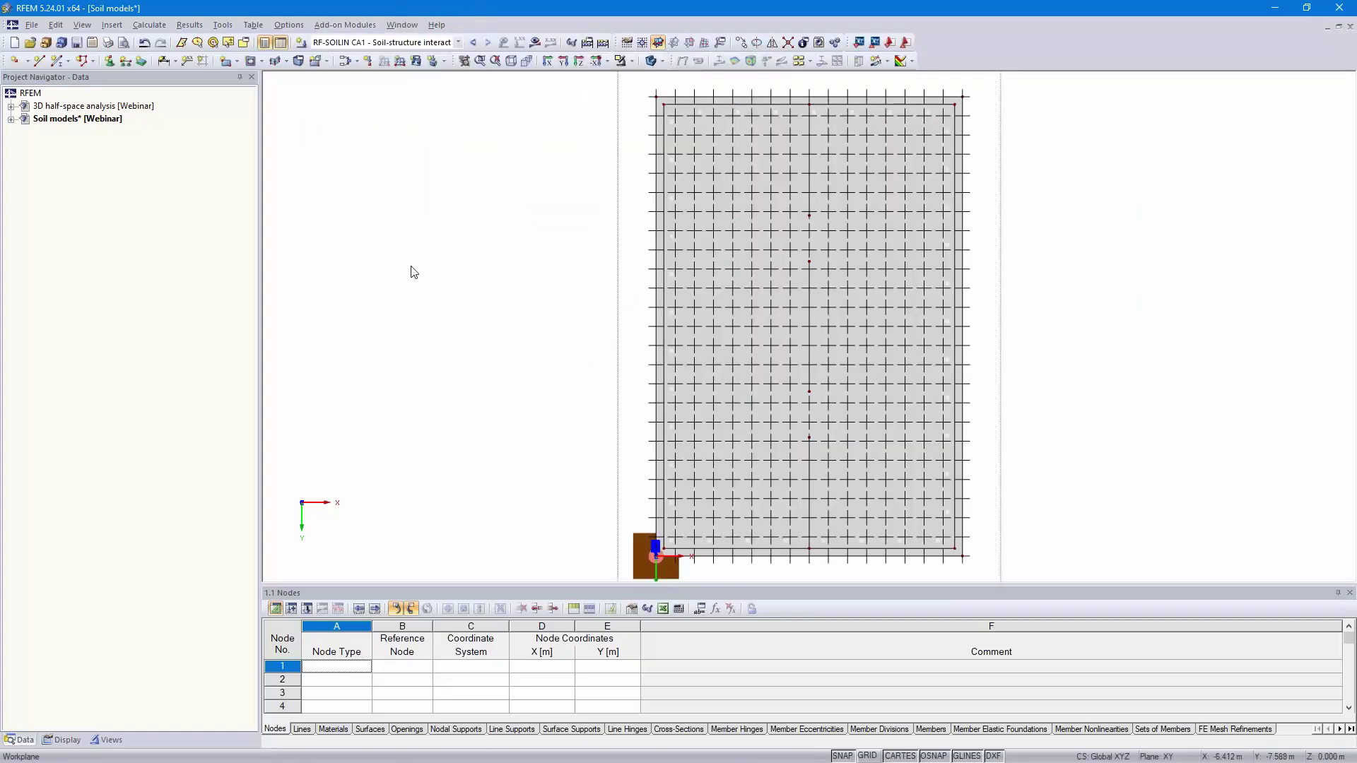
{"action": "left_click", "coordinate": [345, 26]}
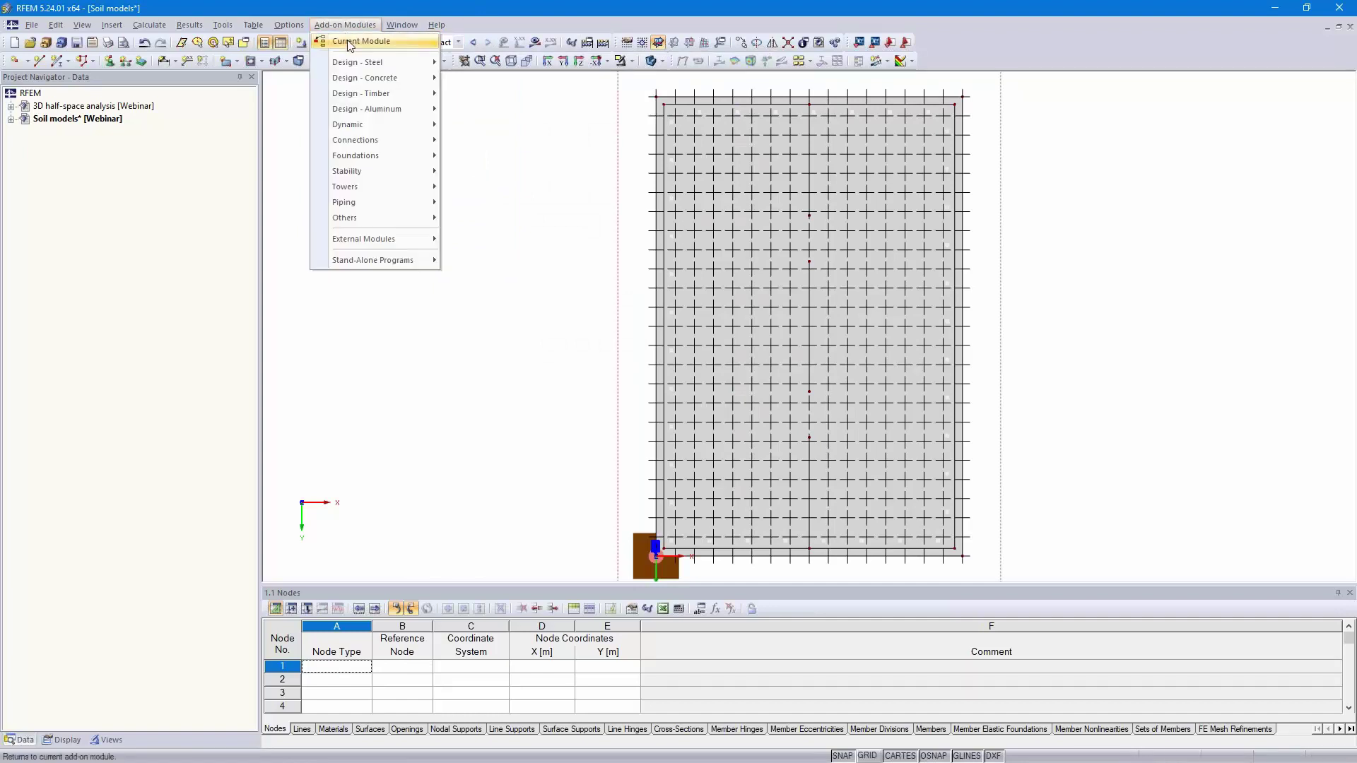
{"action": "left_click", "coordinate": [351, 41]}
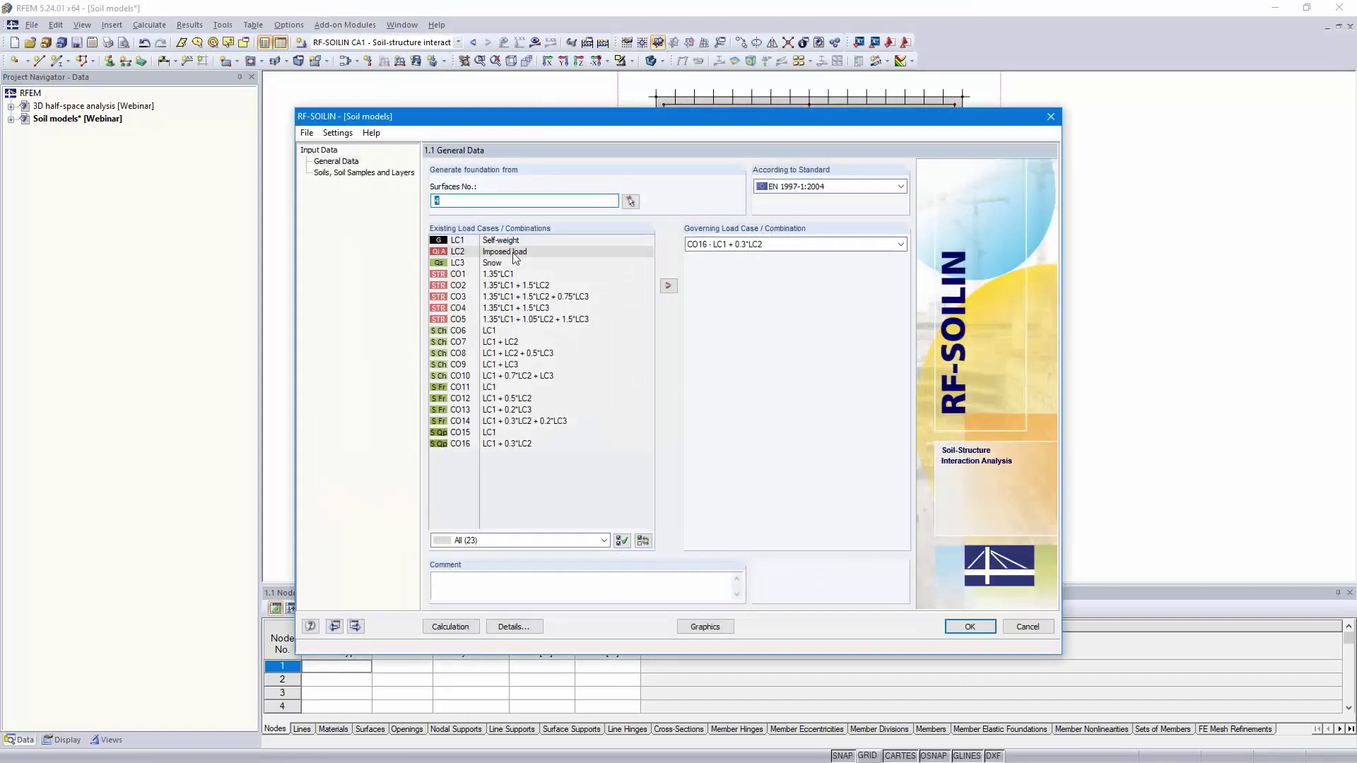
{"action": "left_click", "coordinate": [337, 174]}
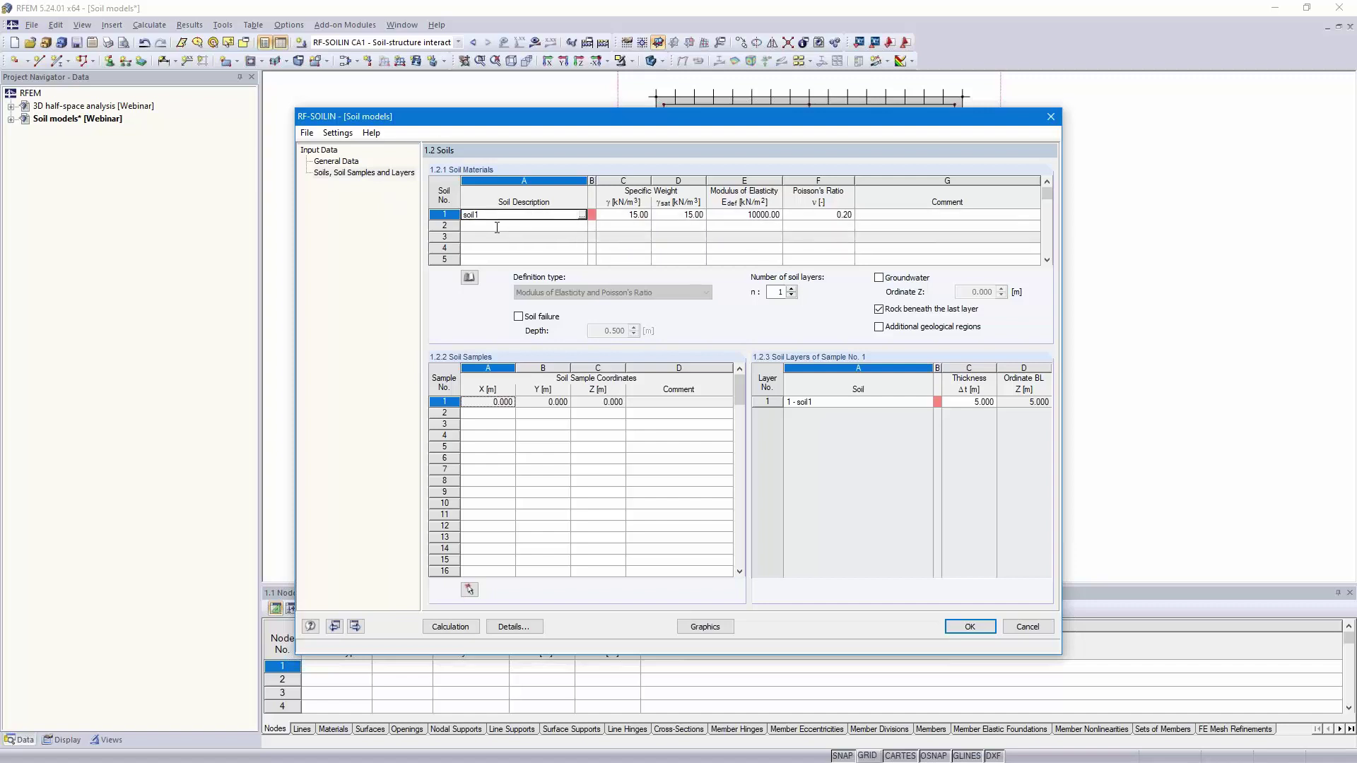
Step: Assign Sand, Gravelly Sand (SP) from the DIN 18196:2011-05 library materials as soil no. 1
{"action": "left_click", "coordinate": [582, 215]}
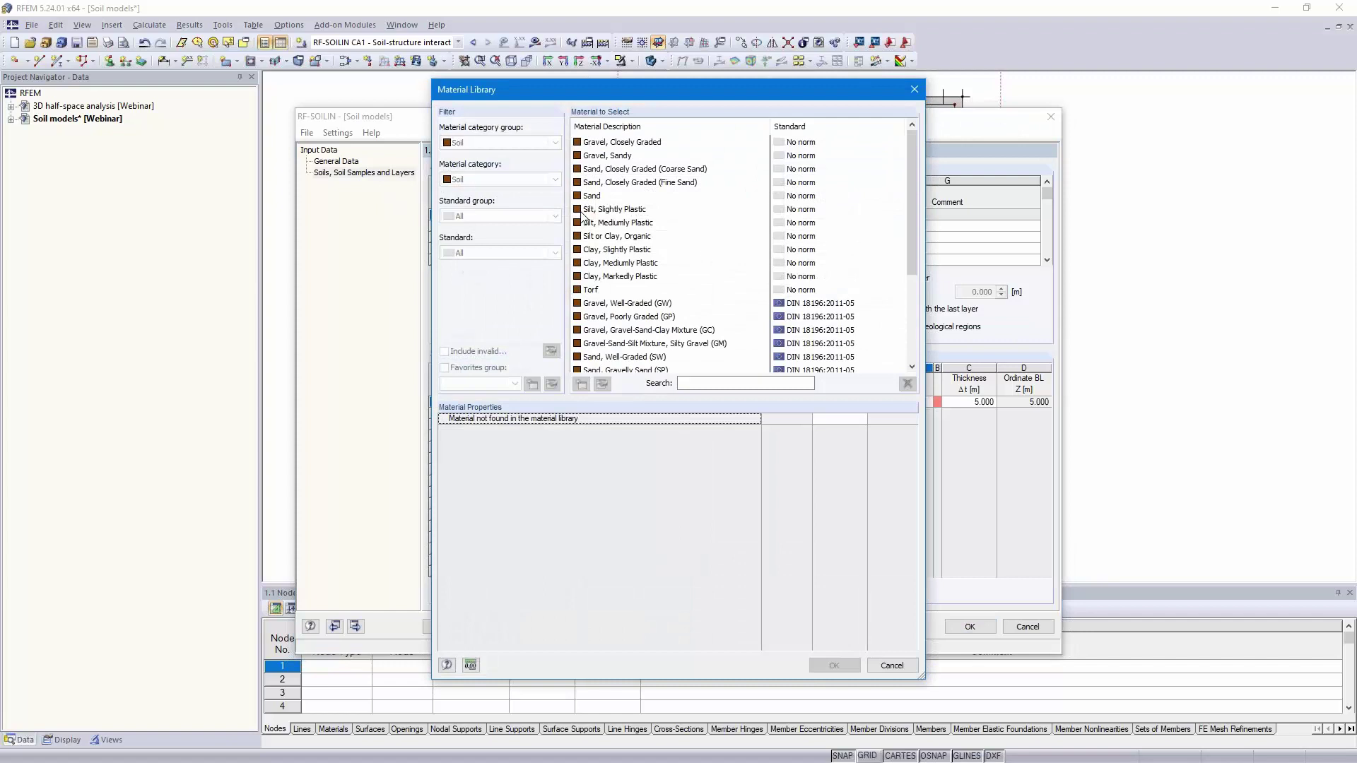
{"action": "scroll", "coordinate": [677, 277], "scroll_direction": "down", "scroll_amount": 3}
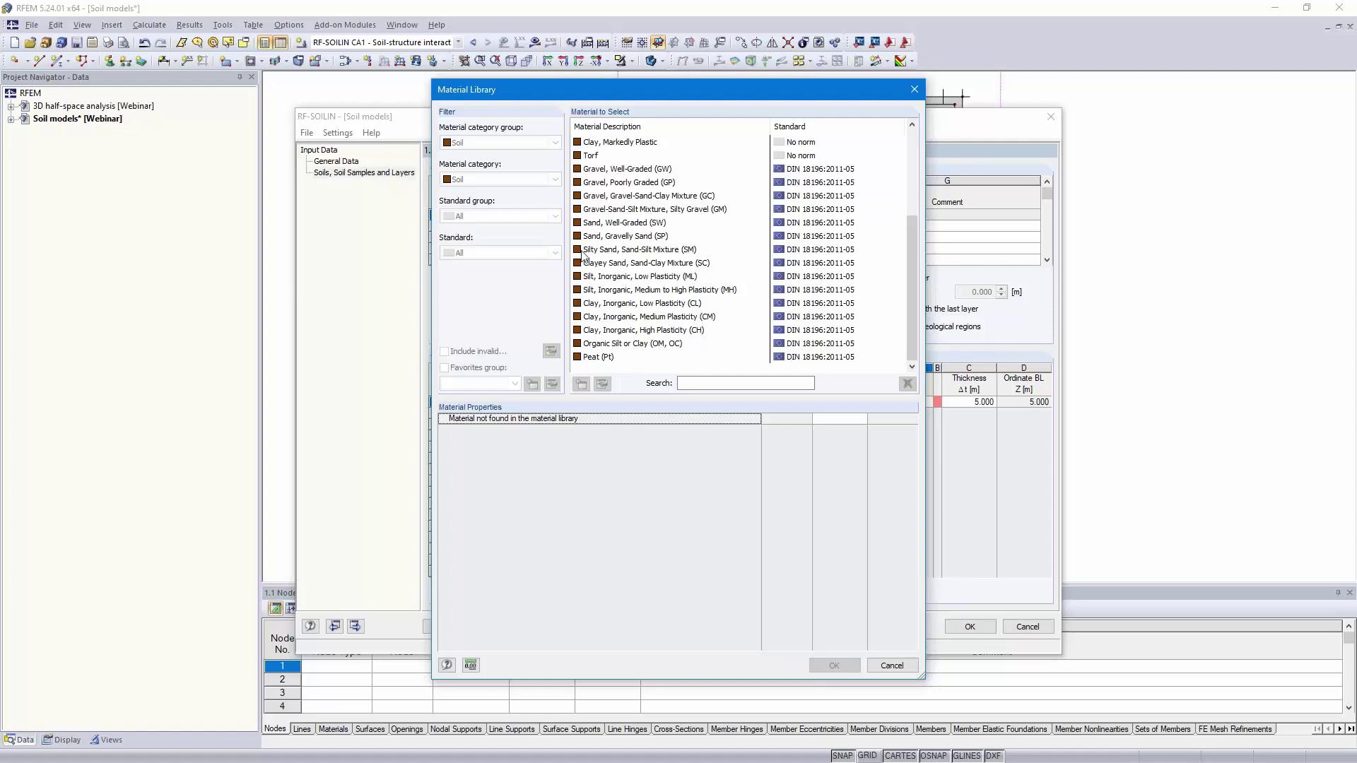
{"action": "left_click", "coordinate": [620, 239]}
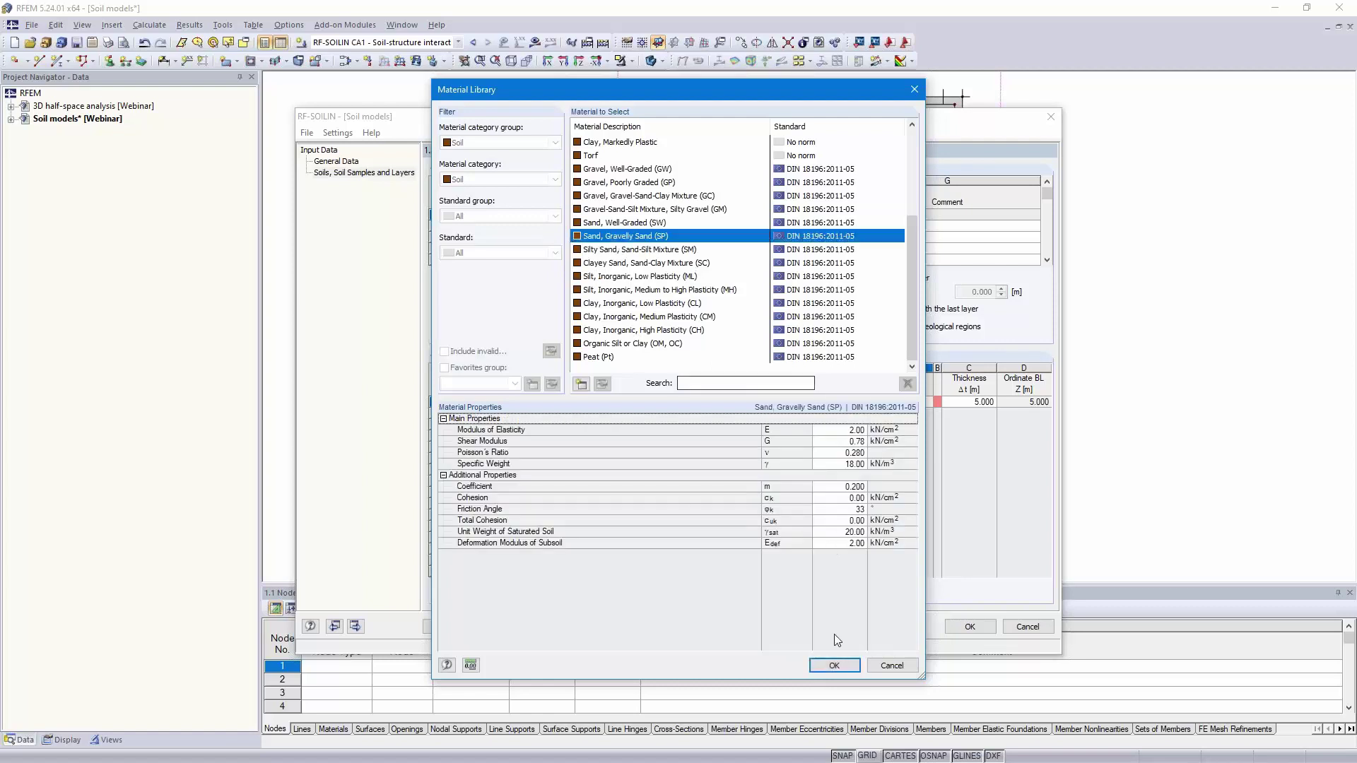
{"action": "left_click", "coordinate": [835, 665]}
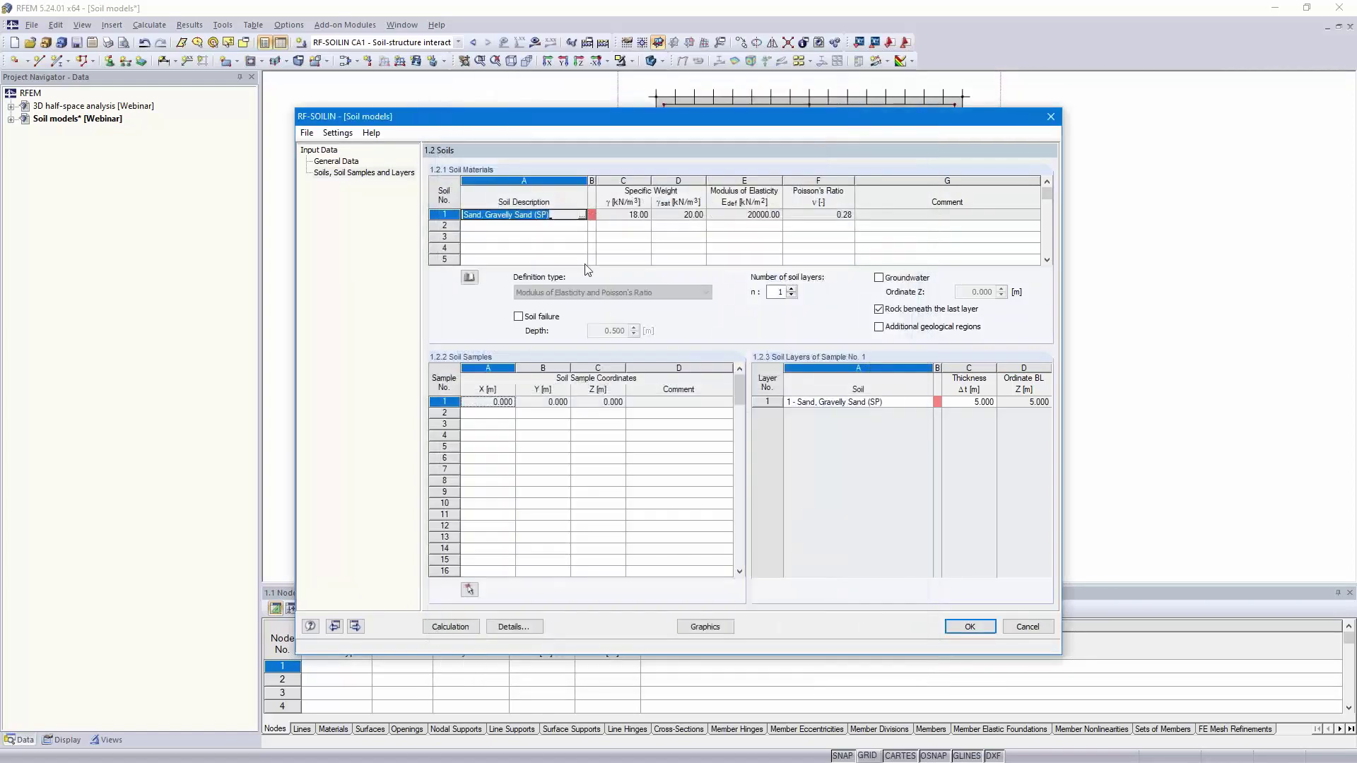
Step: Add Clay, Inorganic, Medium Plasticity (CM) from the material library as soil no. 2
{"action": "left_click", "coordinate": [581, 228]}
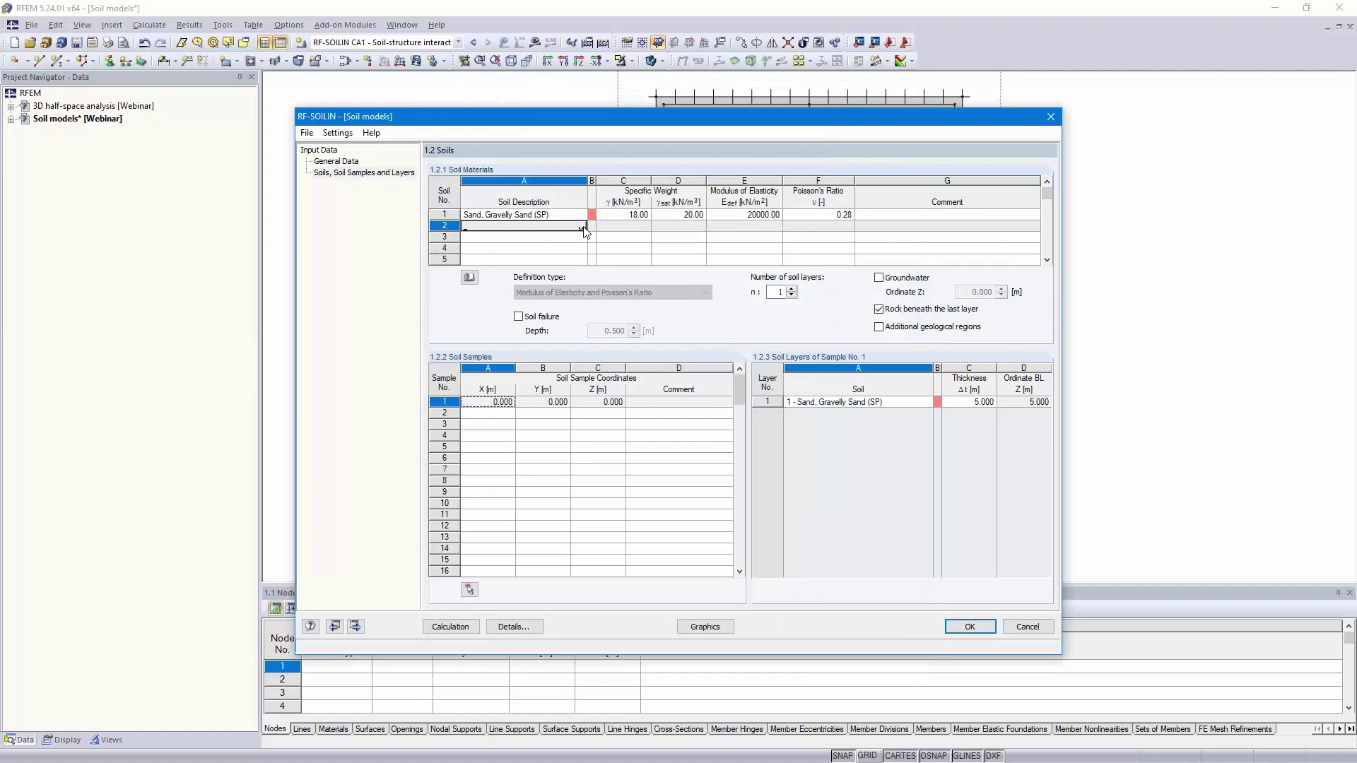
{"action": "left_click", "coordinate": [581, 228]}
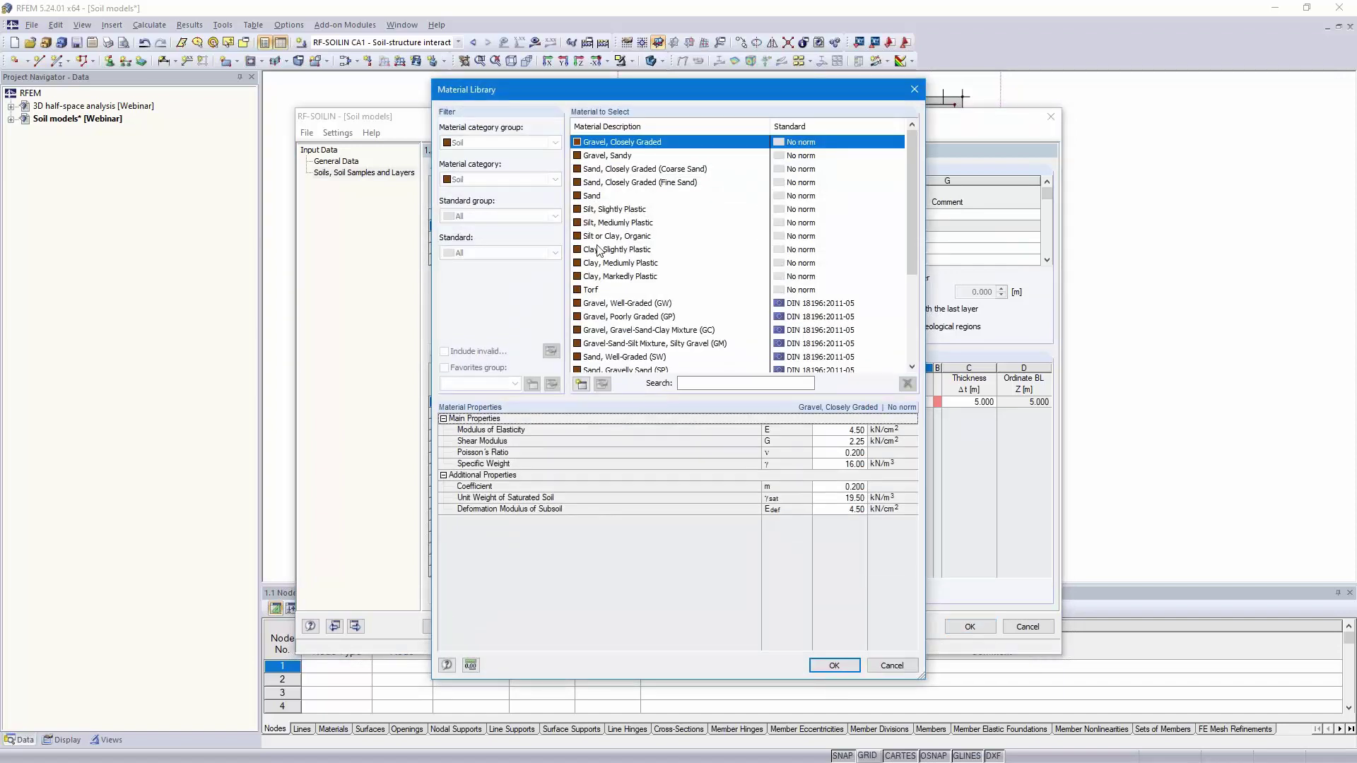
{"action": "scroll", "coordinate": [668, 286], "scroll_direction": "down", "scroll_amount": 4}
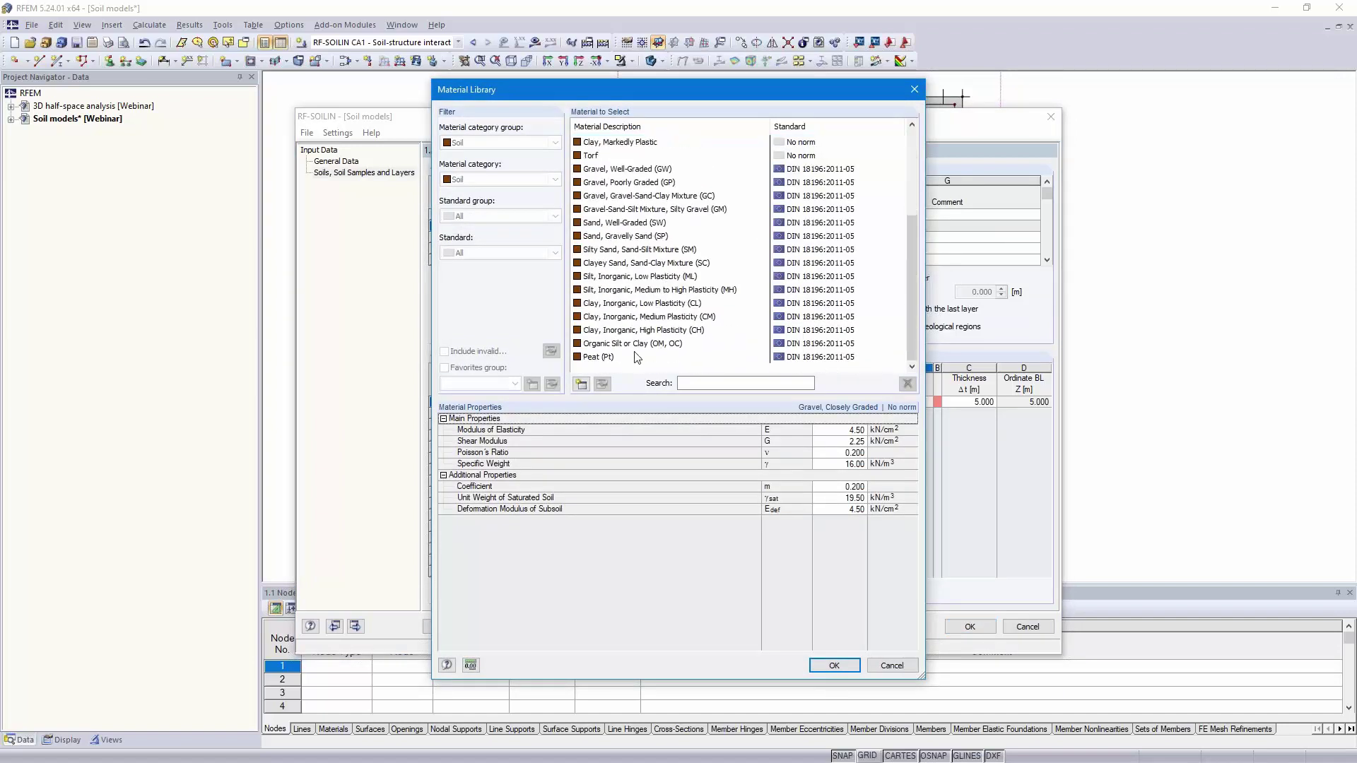
{"action": "left_click", "coordinate": [641, 318]}
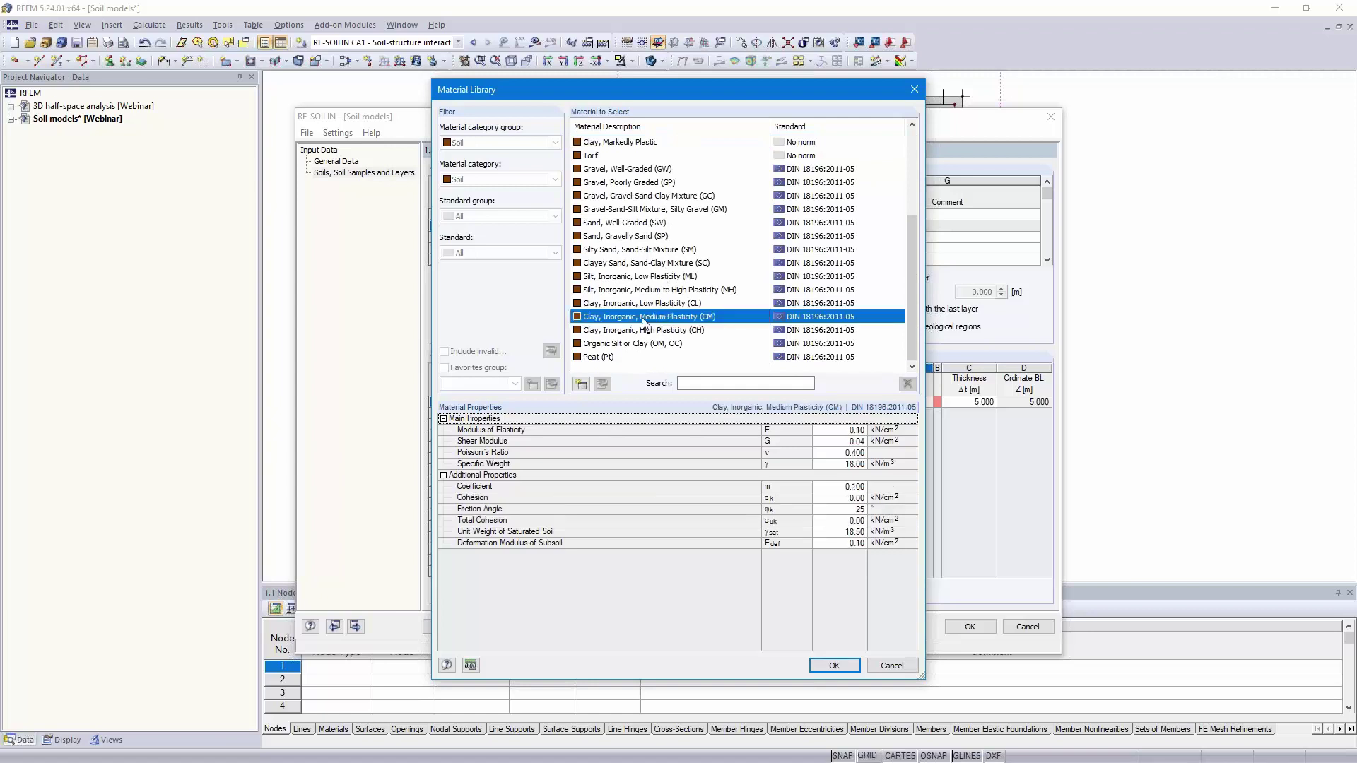
{"action": "left_click", "coordinate": [834, 666]}
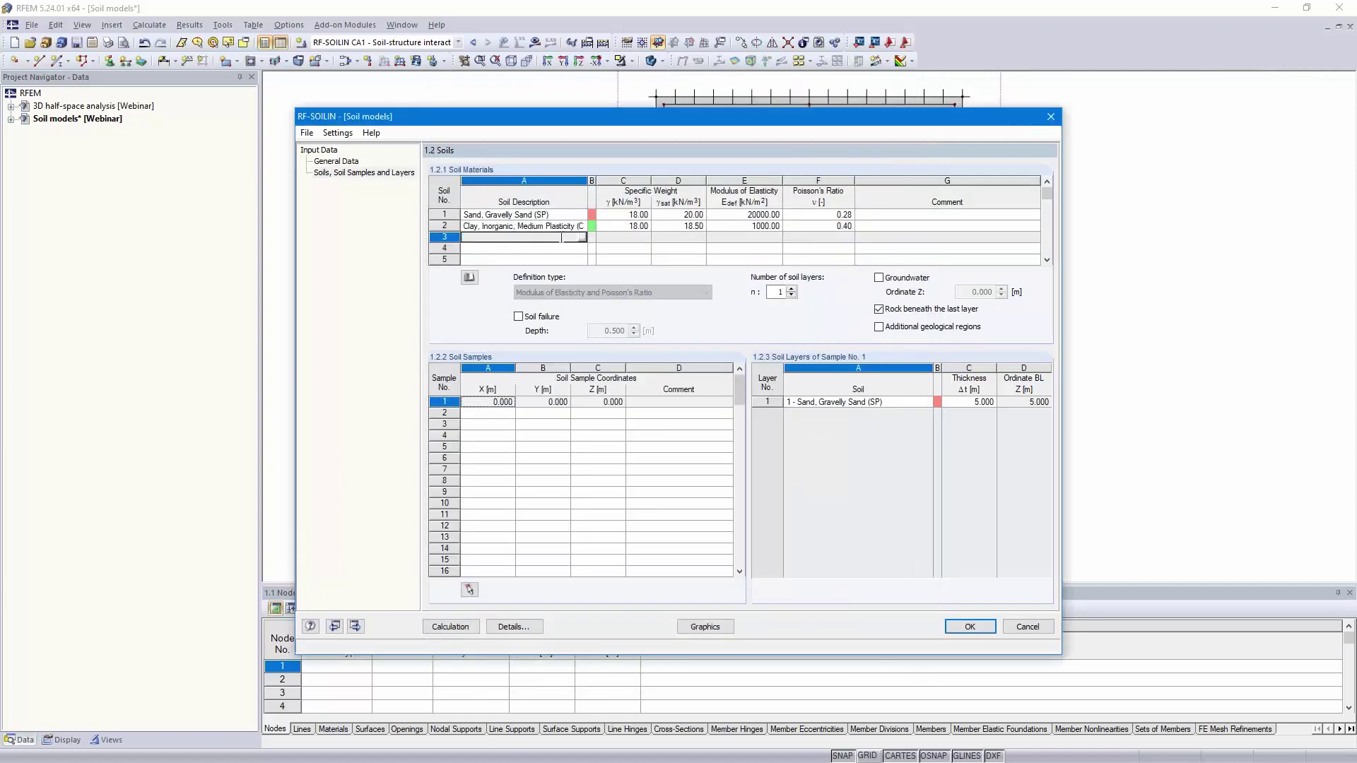
Step: Add Clayey Sand, Sand-Clay Mixture (SC) from the material library as soil no. 3
{"action": "left_click", "coordinate": [584, 241]}
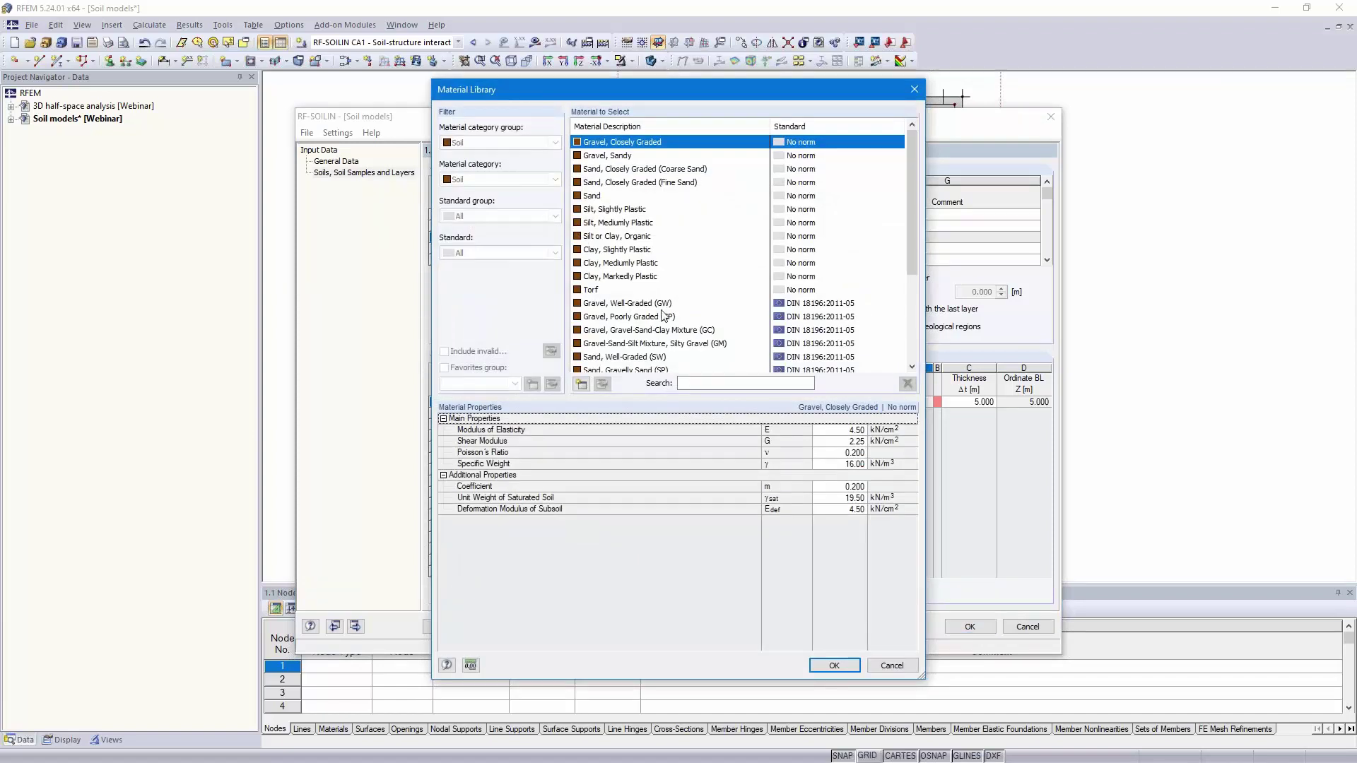
{"action": "scroll", "coordinate": [653, 315], "scroll_direction": "down", "scroll_amount": 3}
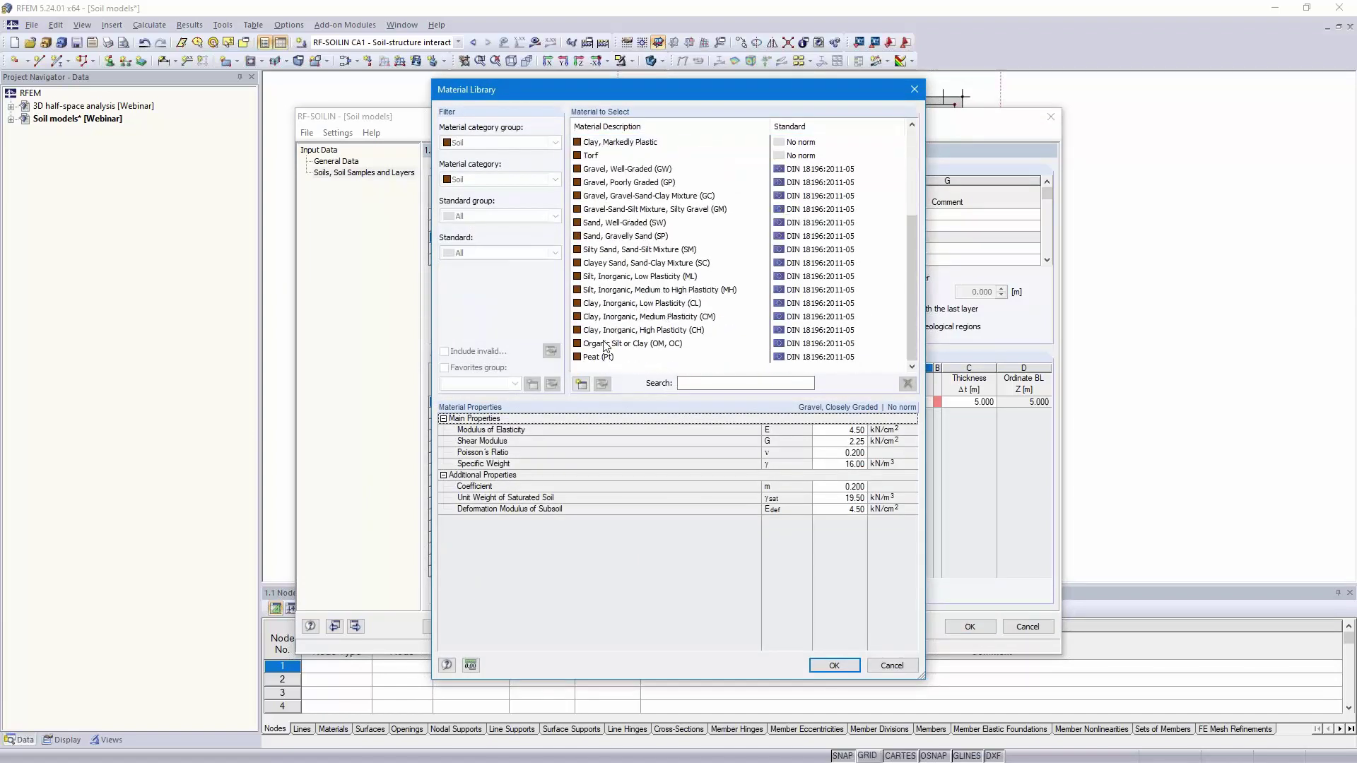
{"action": "left_click", "coordinate": [617, 263]}
{"action": "left_click", "coordinate": [832, 665]}
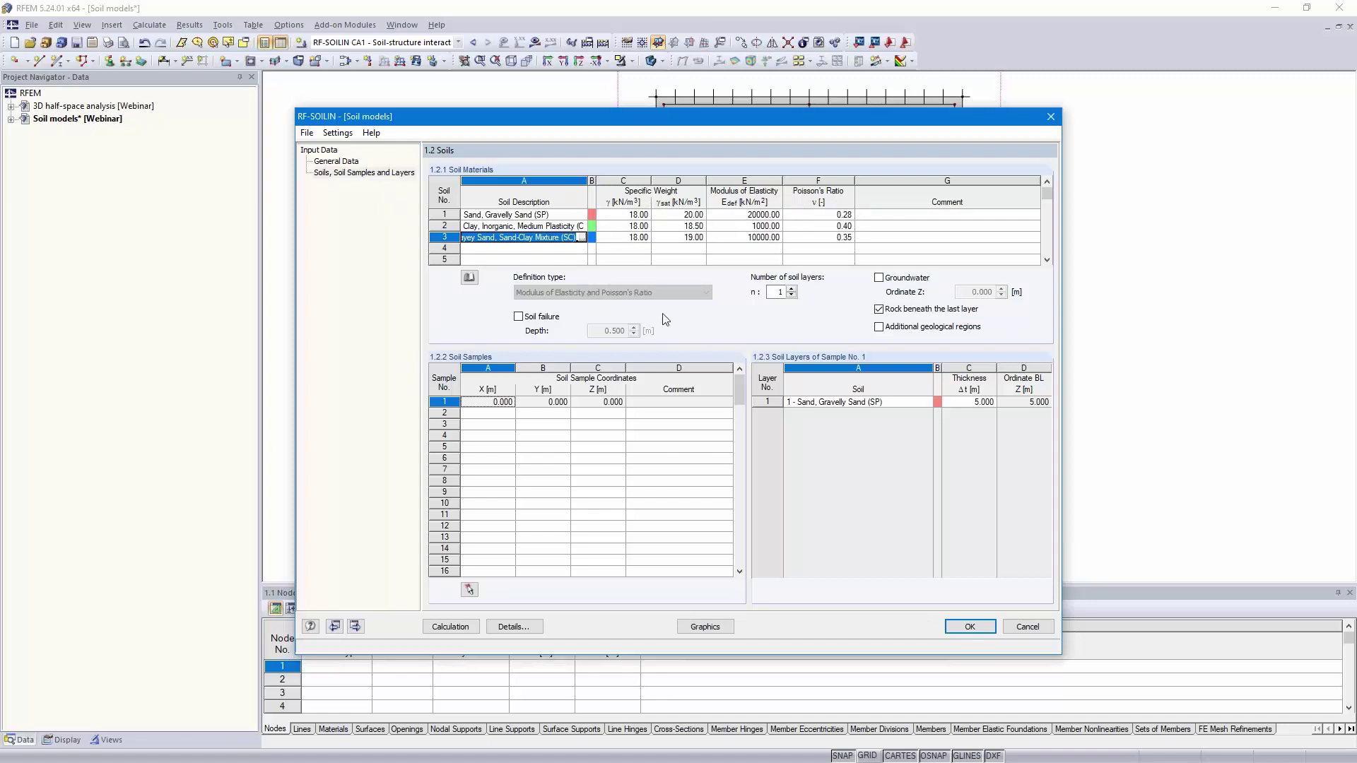
Step: Set the number of soil layers to 3 and graphically place soil sample 1 at the slab corner at the origin
{"action": "left_click", "coordinate": [793, 290]}
{"action": "left_click", "coordinate": [793, 290]}
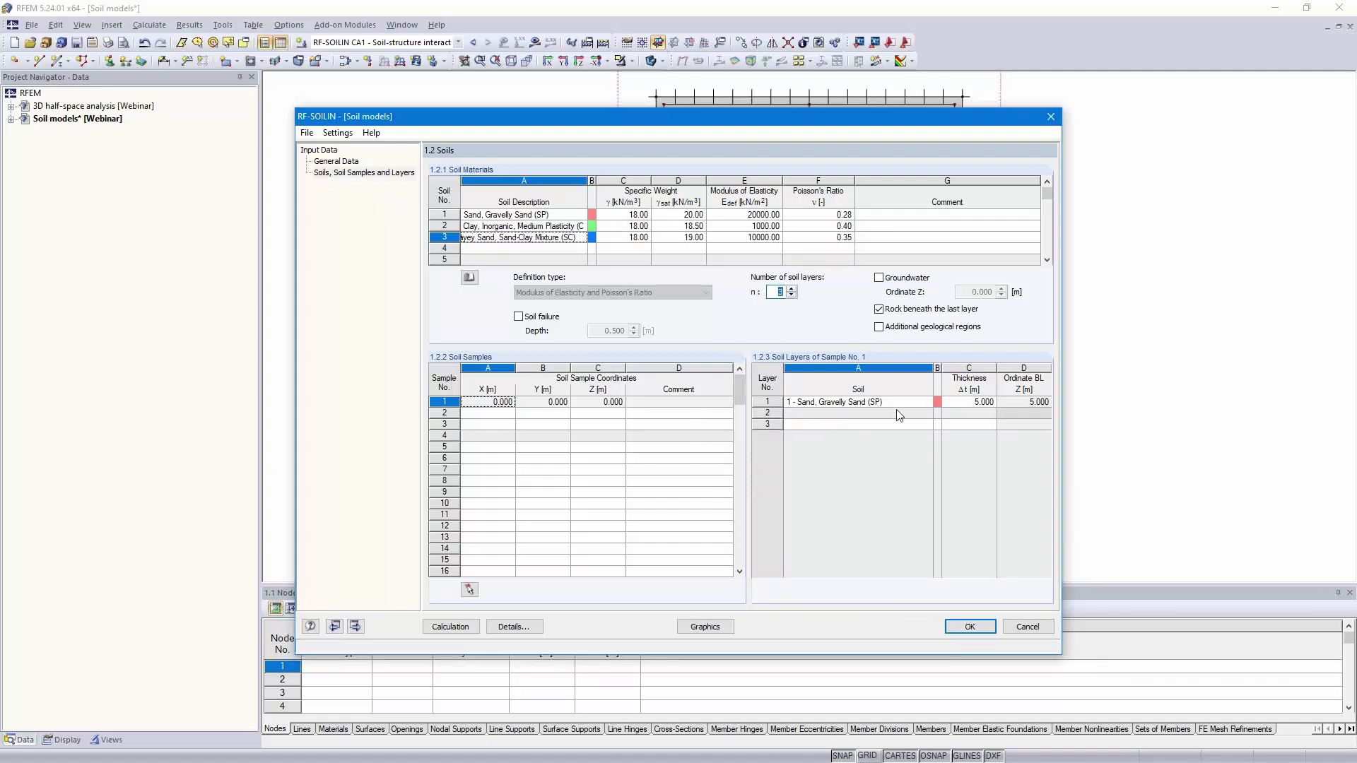
{"action": "left_click", "coordinate": [491, 403]}
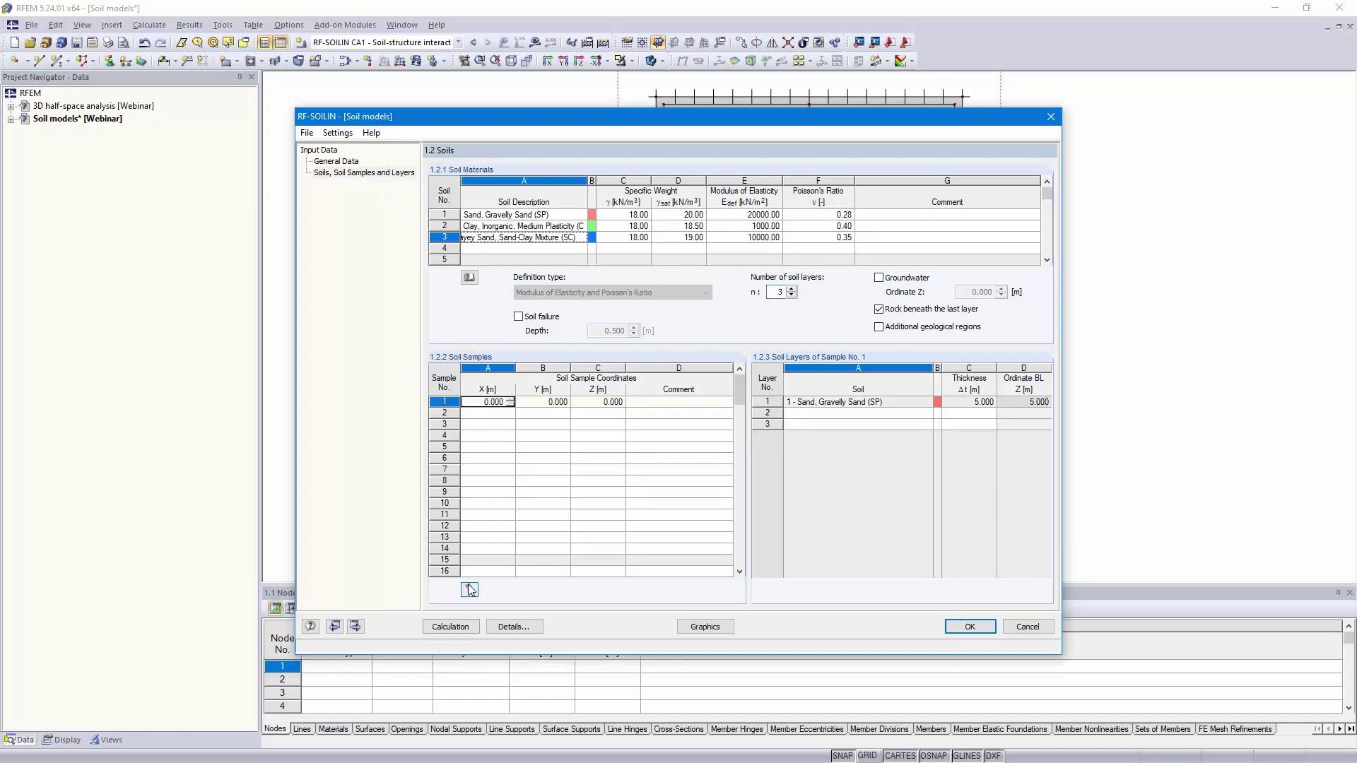
{"action": "left_click", "coordinate": [470, 590]}
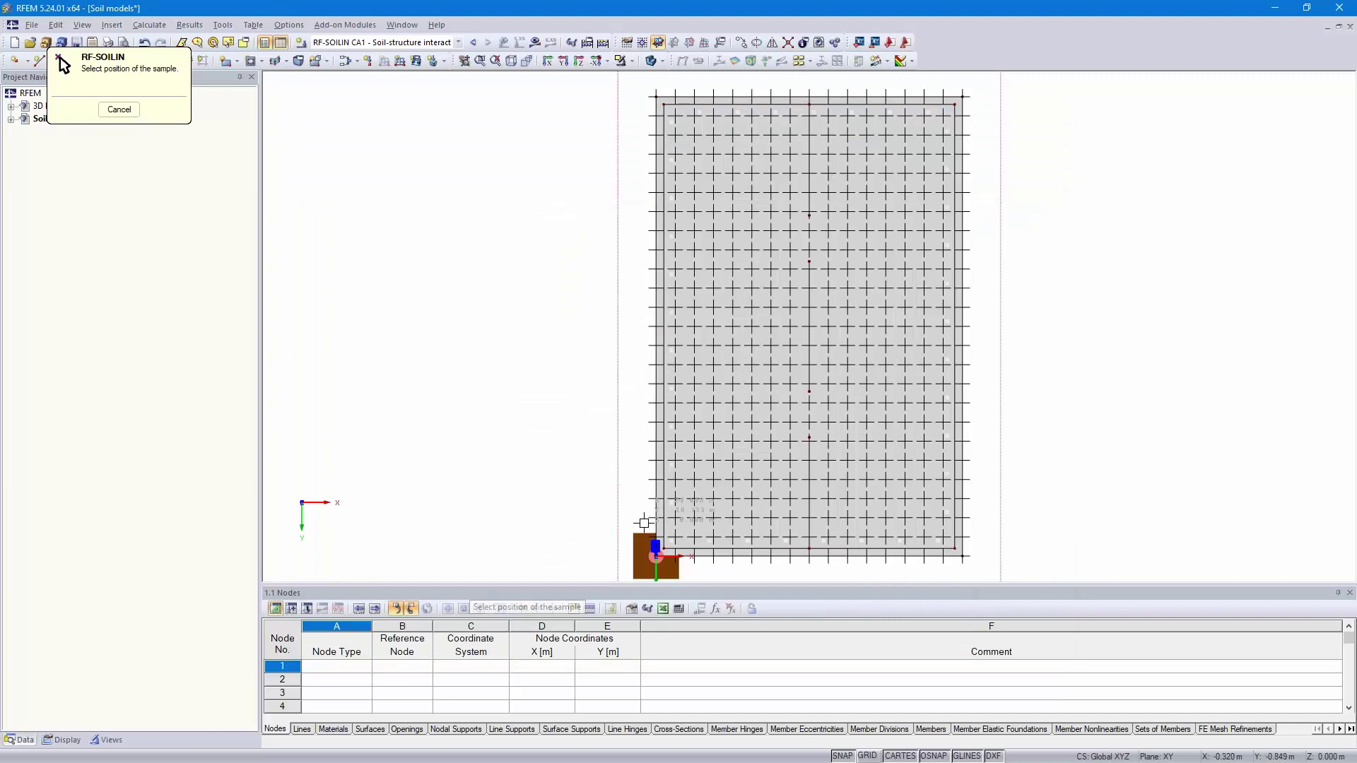
{"action": "left_click", "coordinate": [654, 546]}
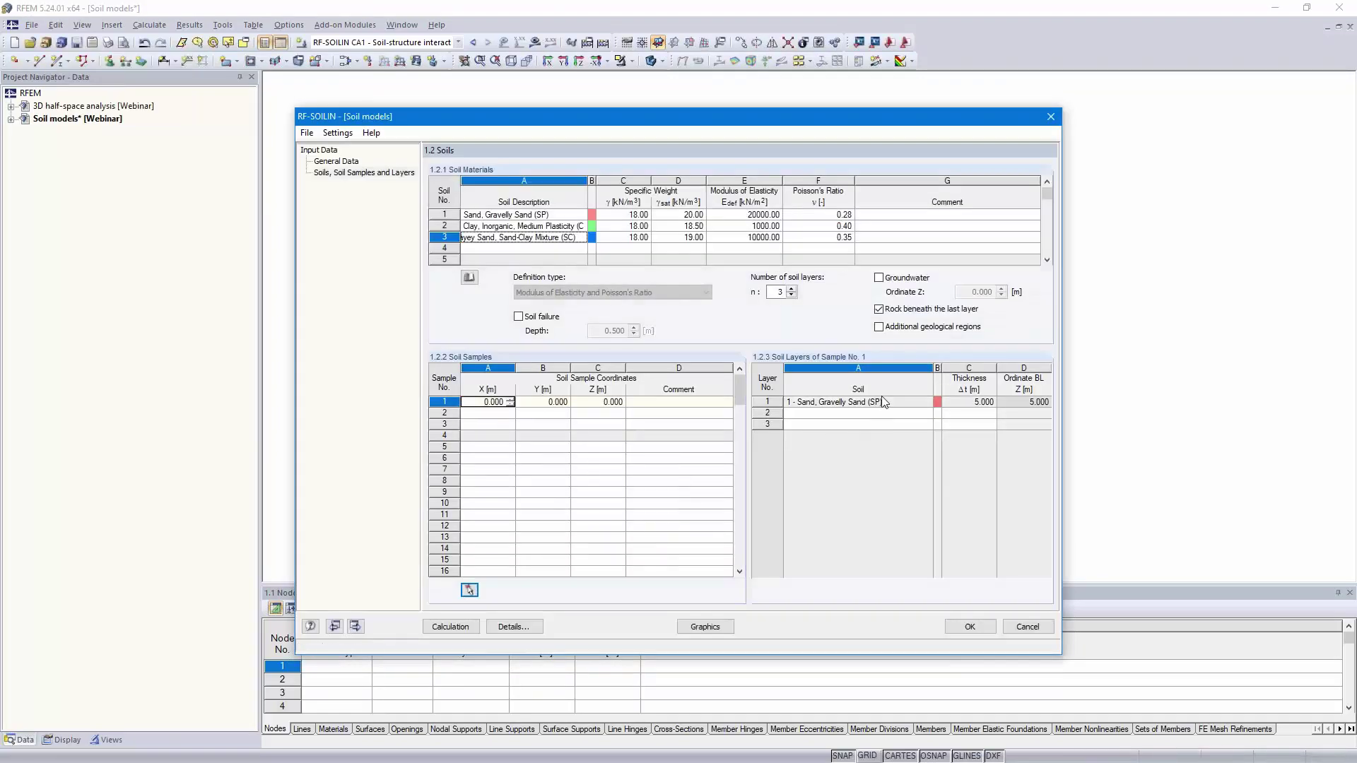
Step: In sample 1, set the gravelly sand layer's thickness to 1 m and define layer 2 as the CM clay, 3.5 m thick
{"action": "left_click", "coordinate": [976, 401]}
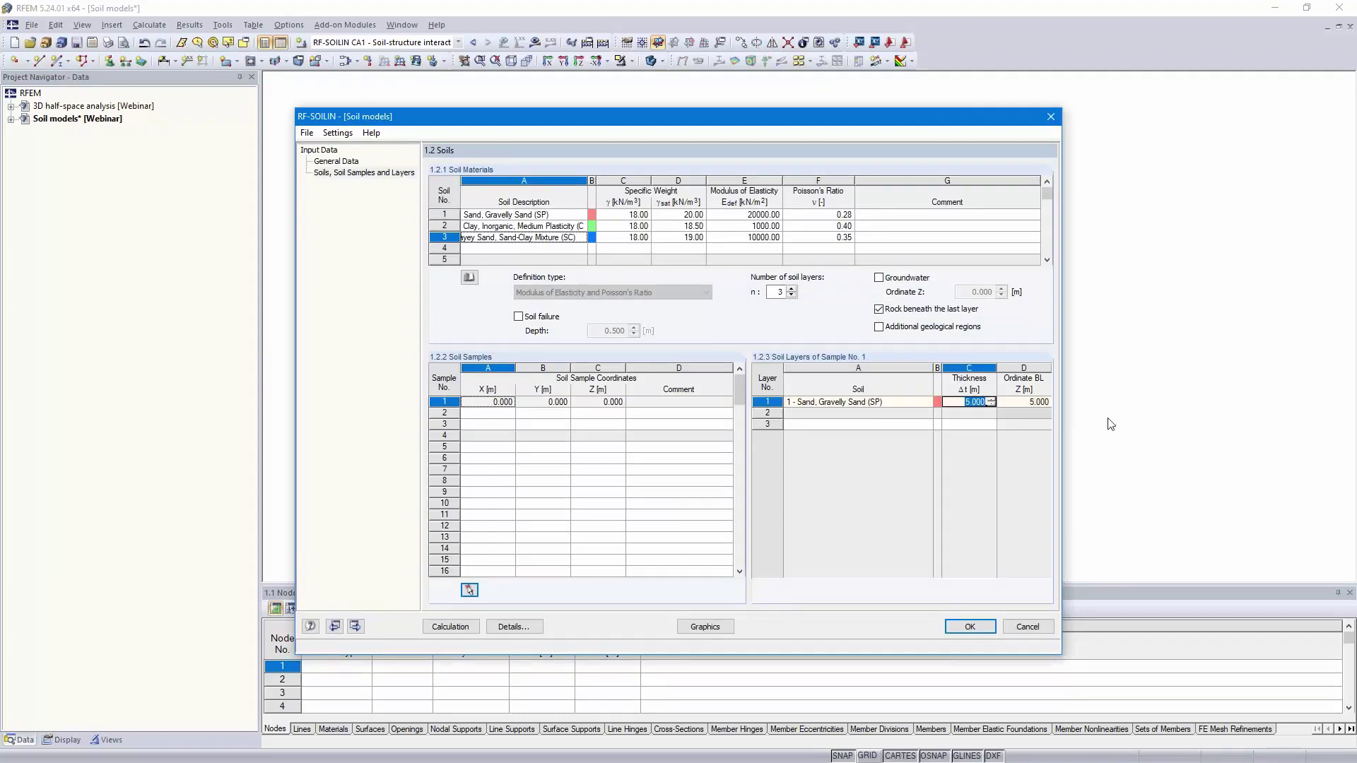
{"action": "type", "text": "1"}
{"action": "key", "text": "Return"}
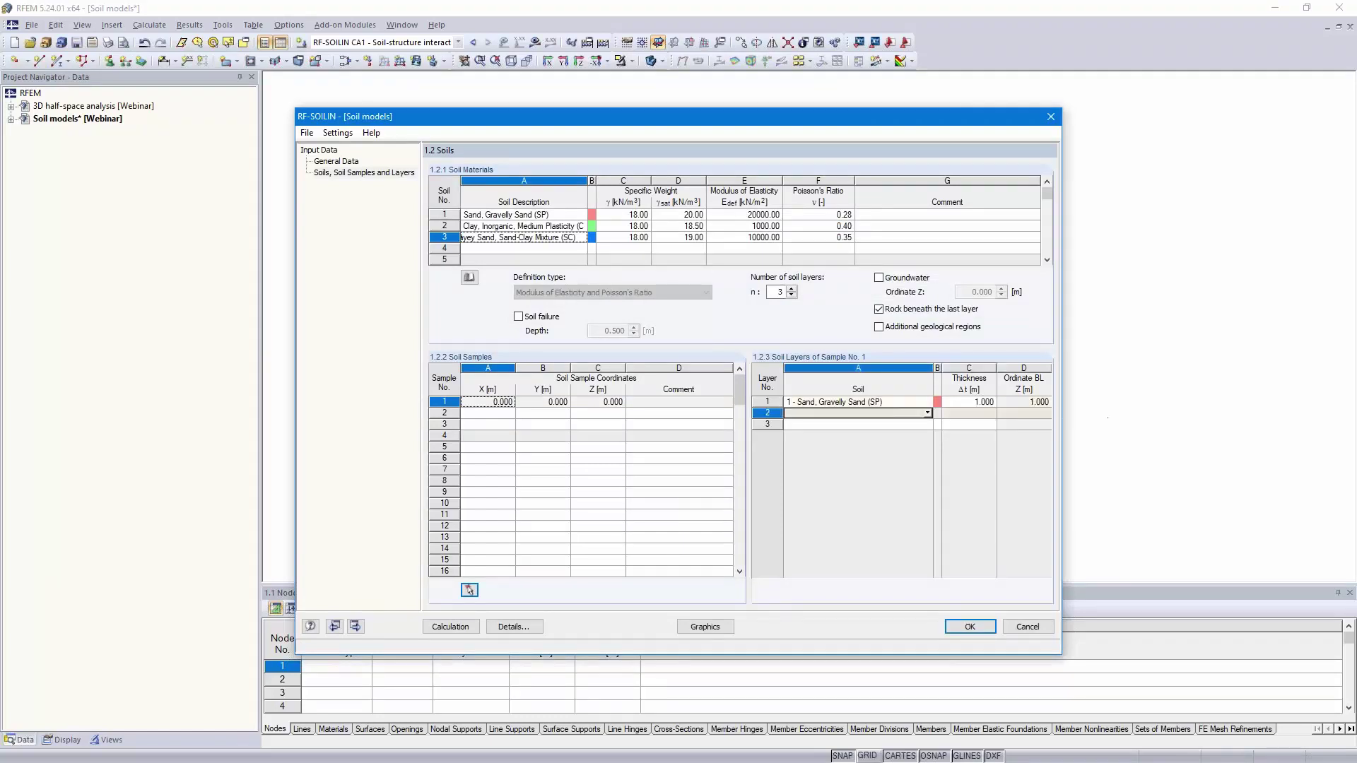
{"action": "left_click", "coordinate": [927, 413]}
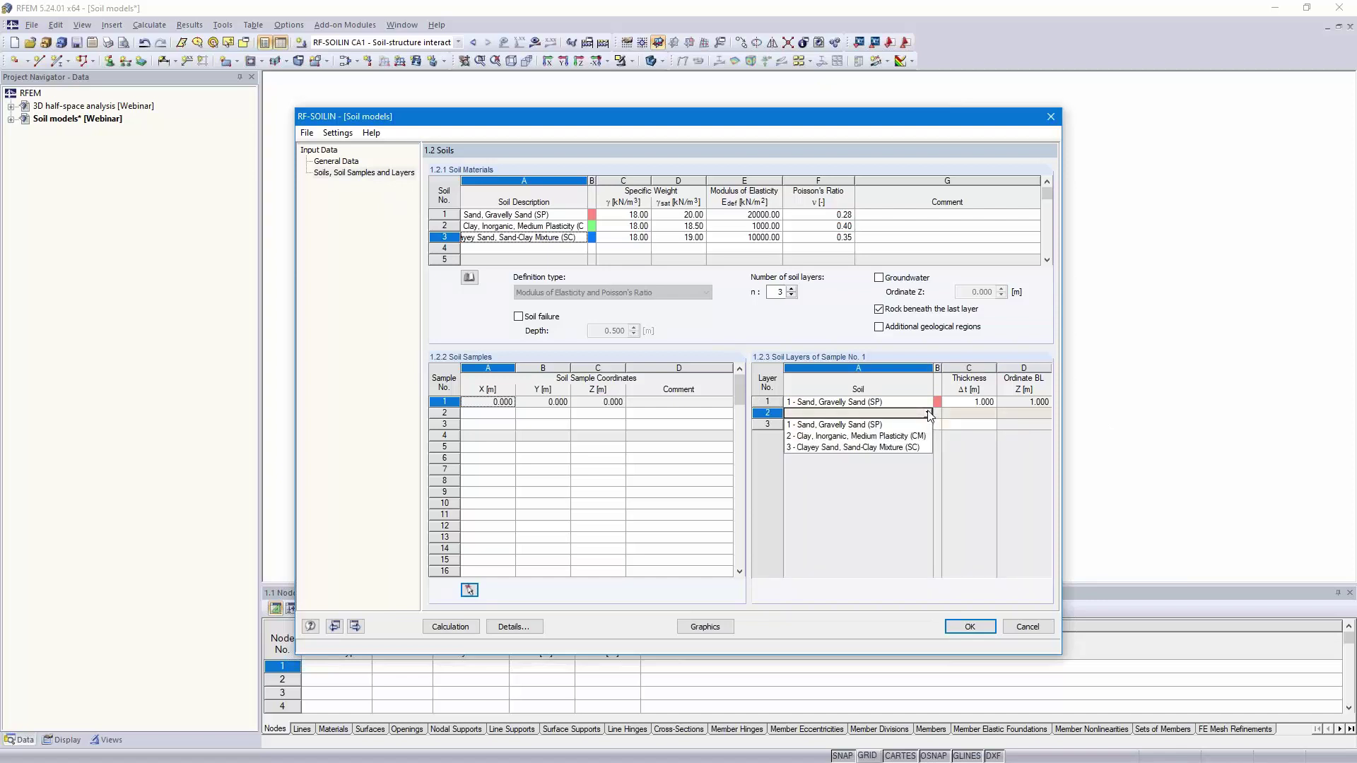
{"action": "left_click", "coordinate": [889, 436]}
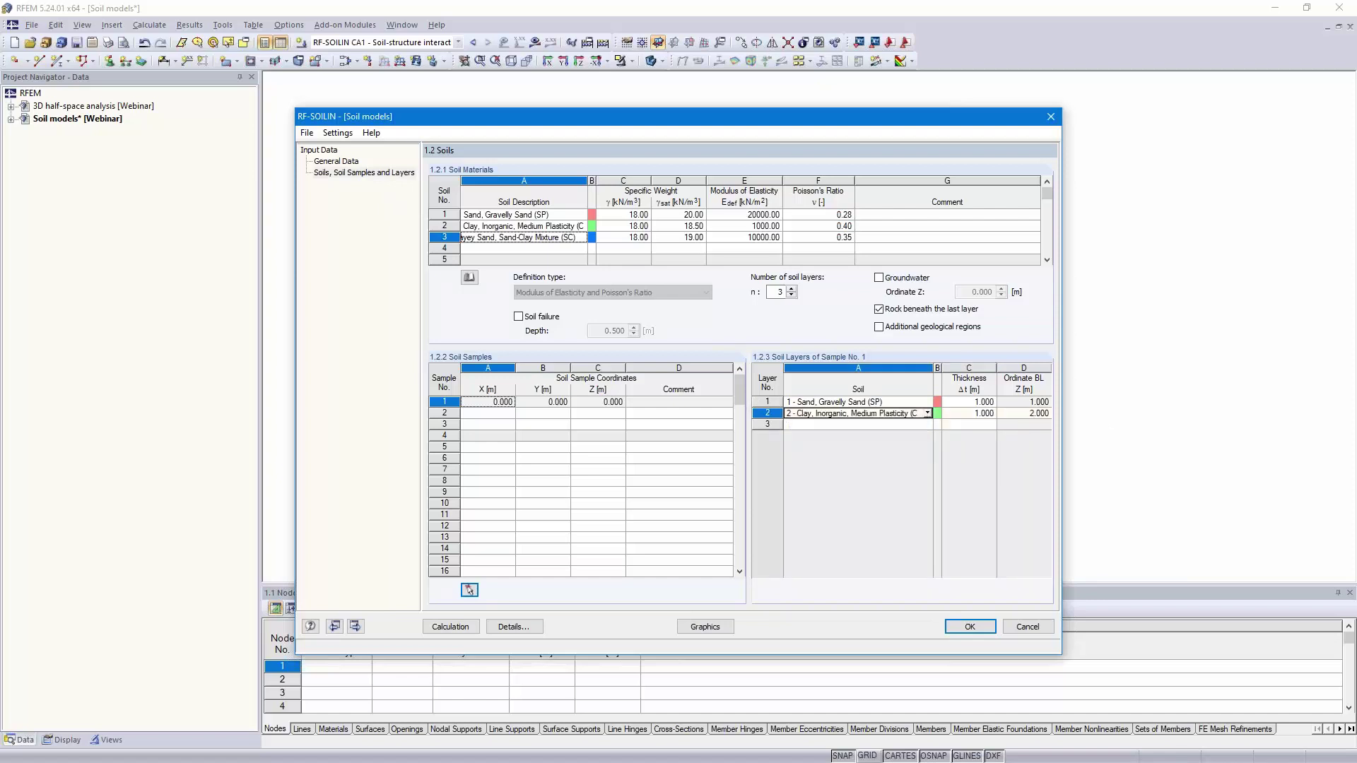
{"action": "left_click", "coordinate": [974, 414]}
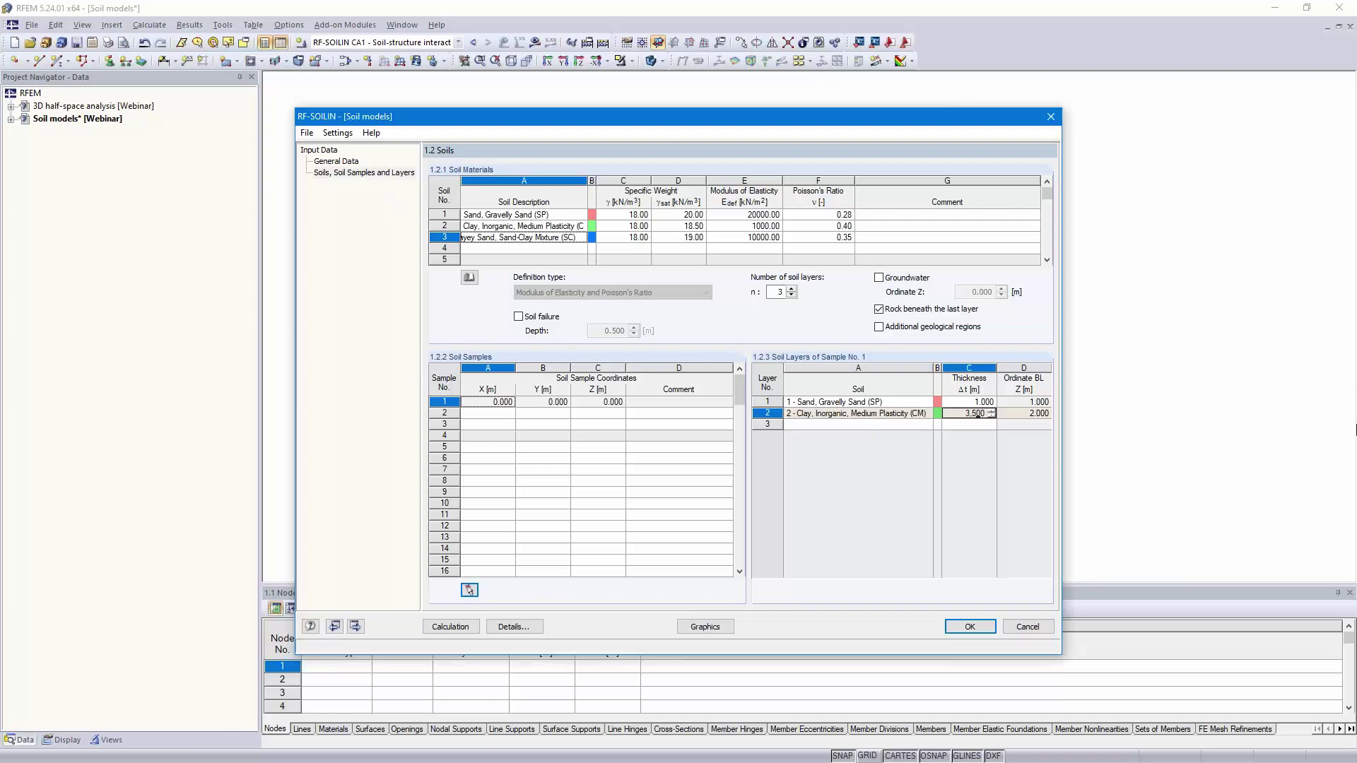
{"action": "key", "text": "Return"}
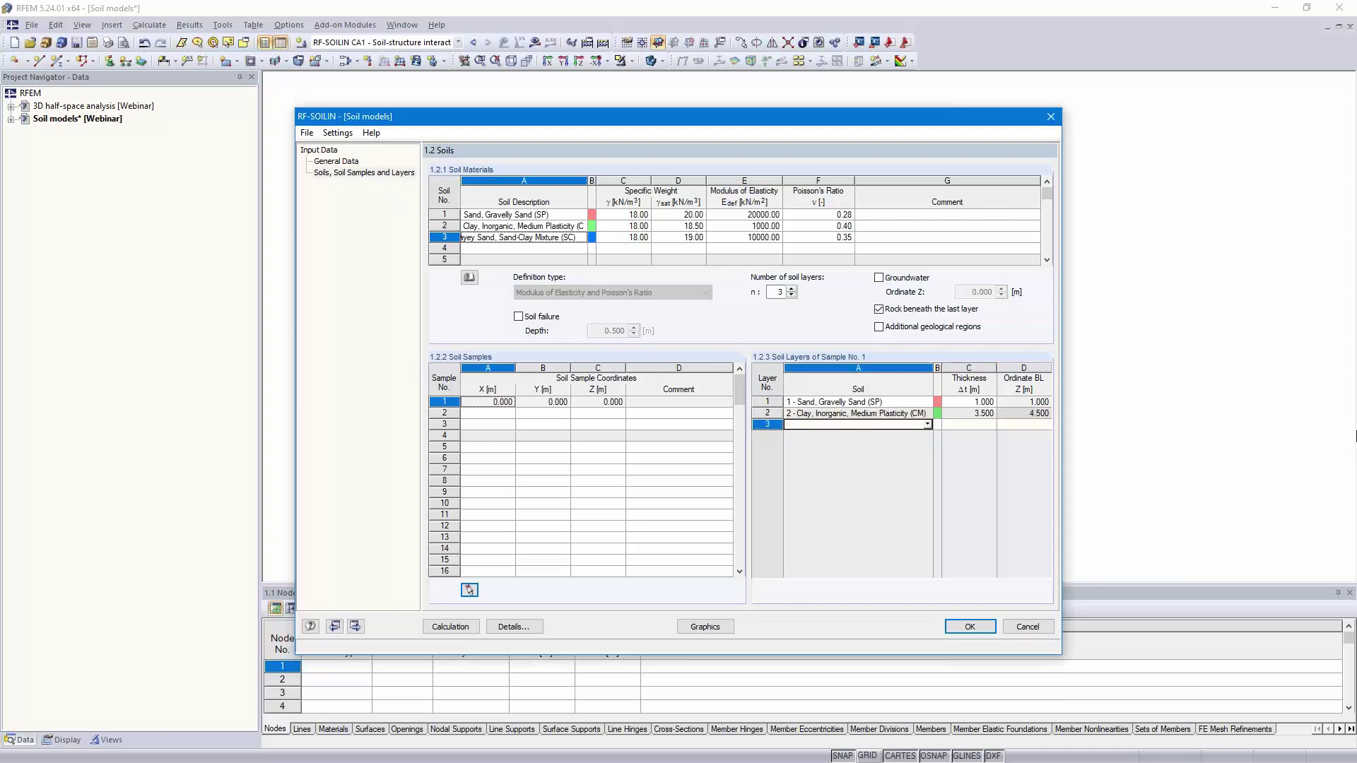
Step: Define layer 3 of sample 1 as Clayey Sand, Sand-Clay Mixture (SC) with a thickness of 3 m
{"action": "left_click", "coordinate": [928, 425]}
{"action": "left_click", "coordinate": [875, 456]}
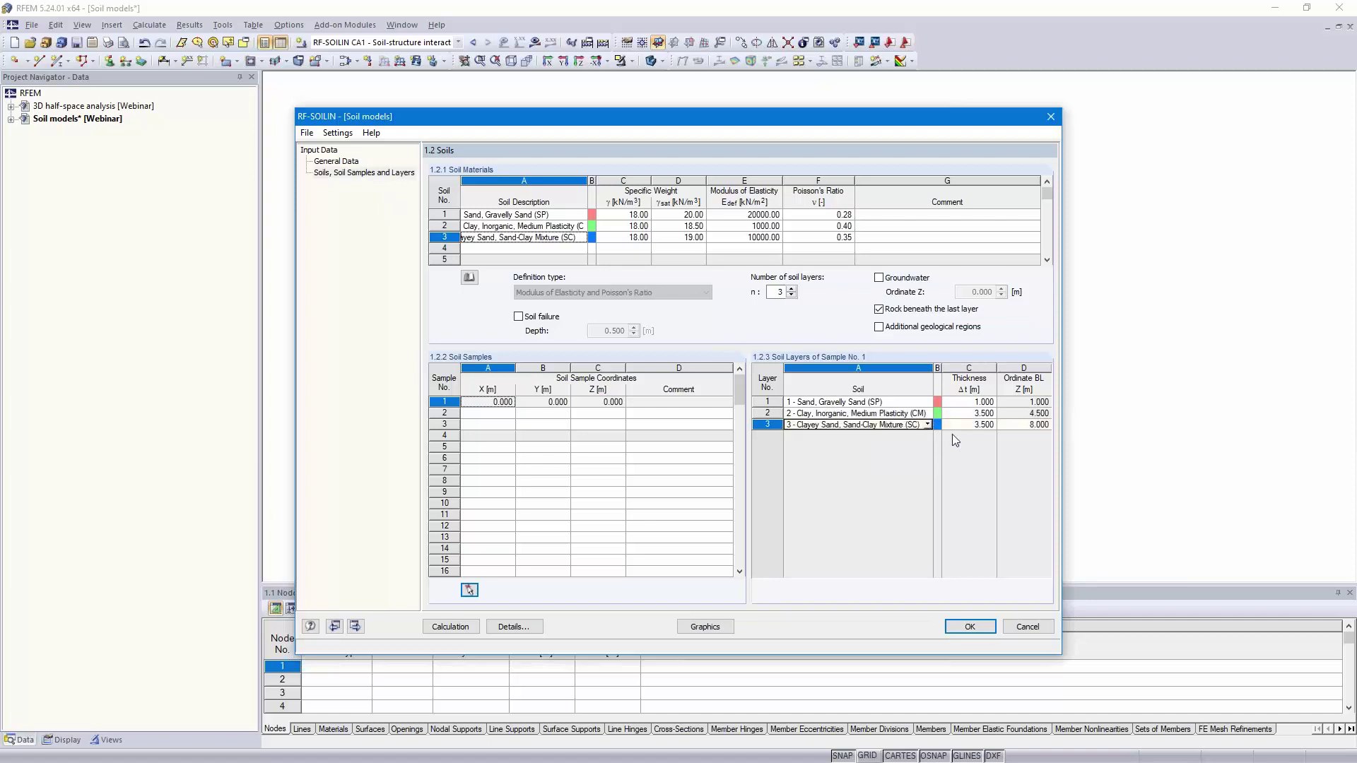
{"action": "left_click", "coordinate": [975, 423]}
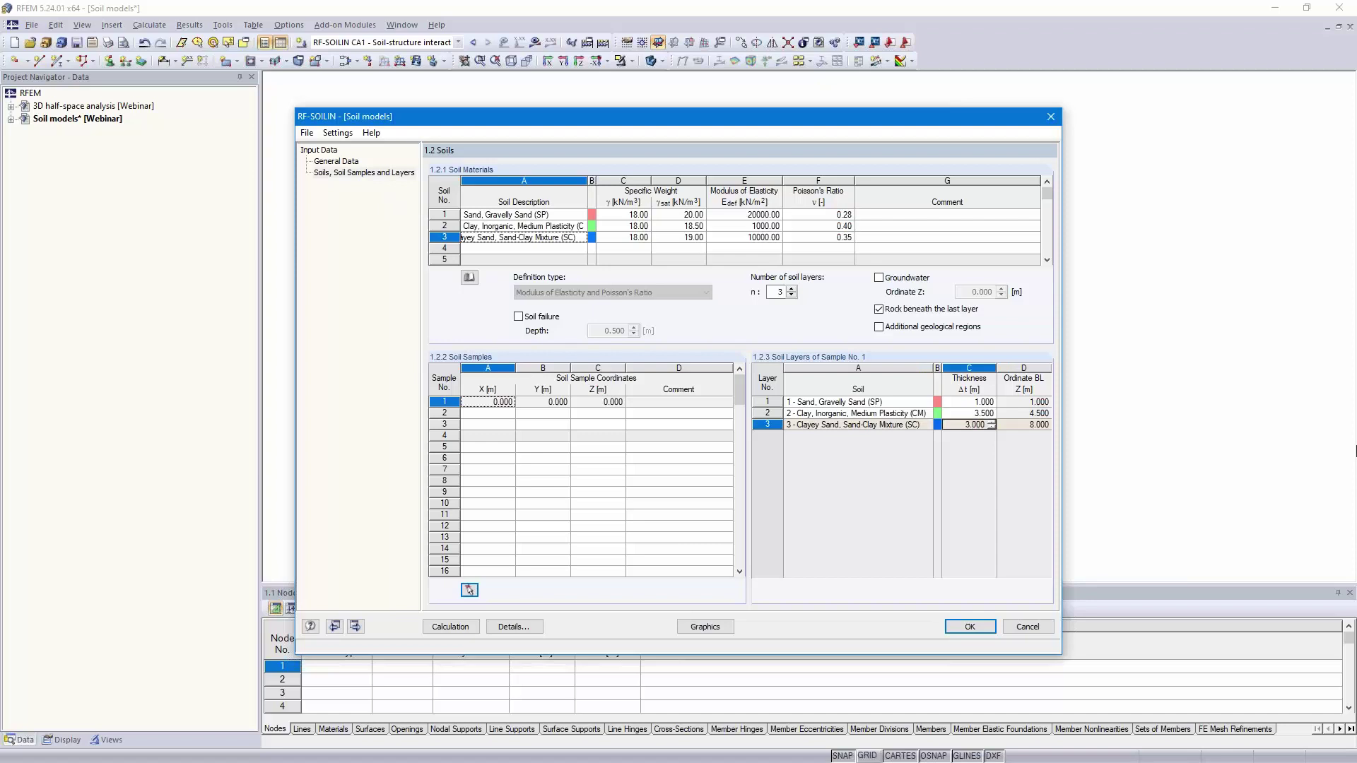
{"action": "left_click", "coordinate": [858, 425]}
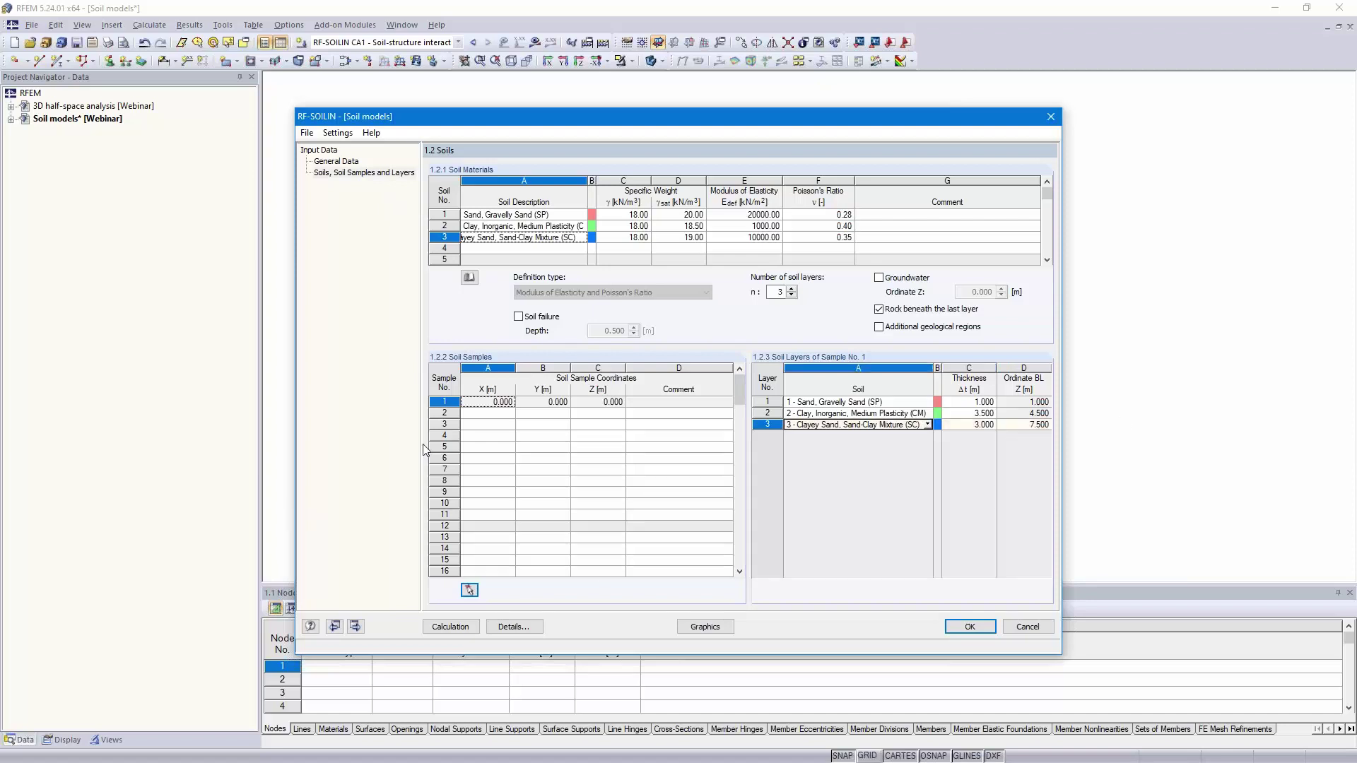
Step: Add soil sample 2 graphically at the slab corner diagonally opposite sample 1, at X 8 m and Y -12 m
{"action": "left_click", "coordinate": [490, 412]}
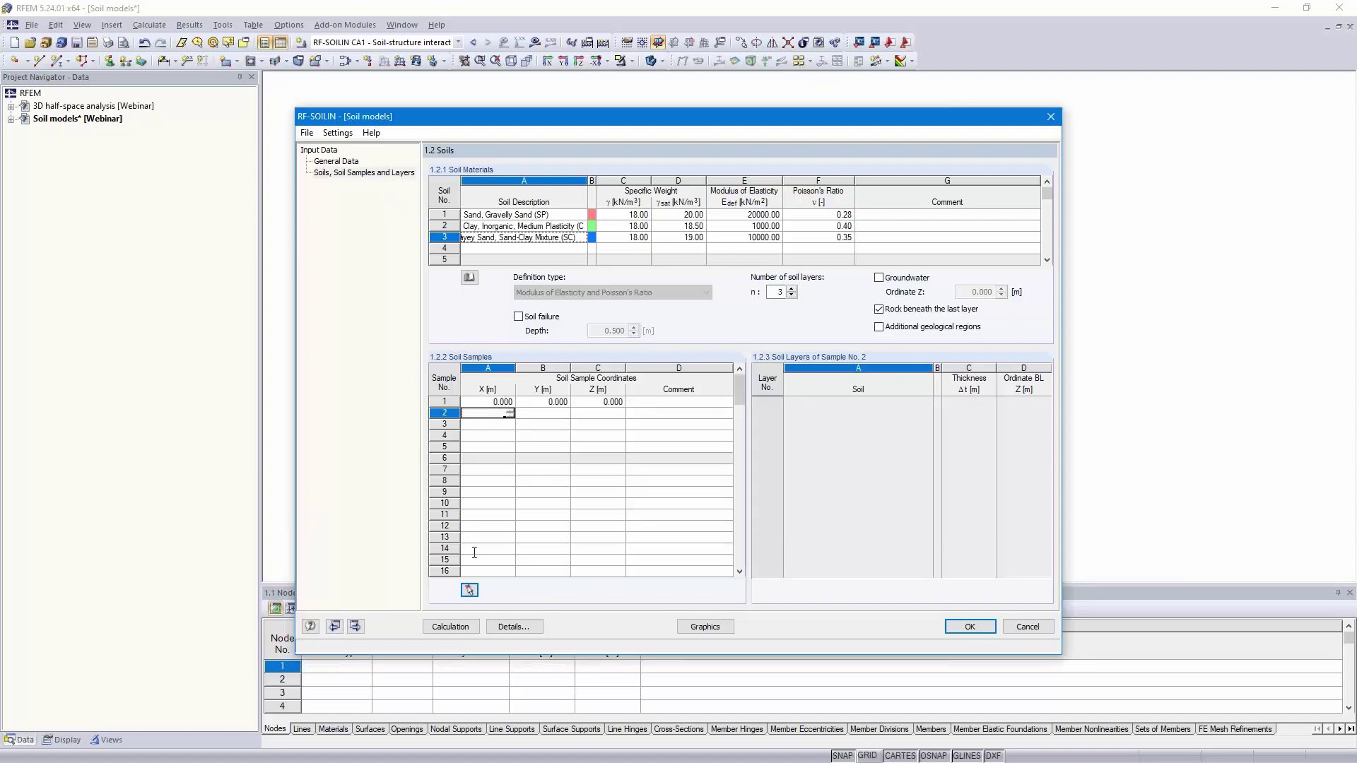
{"action": "left_click", "coordinate": [470, 591]}
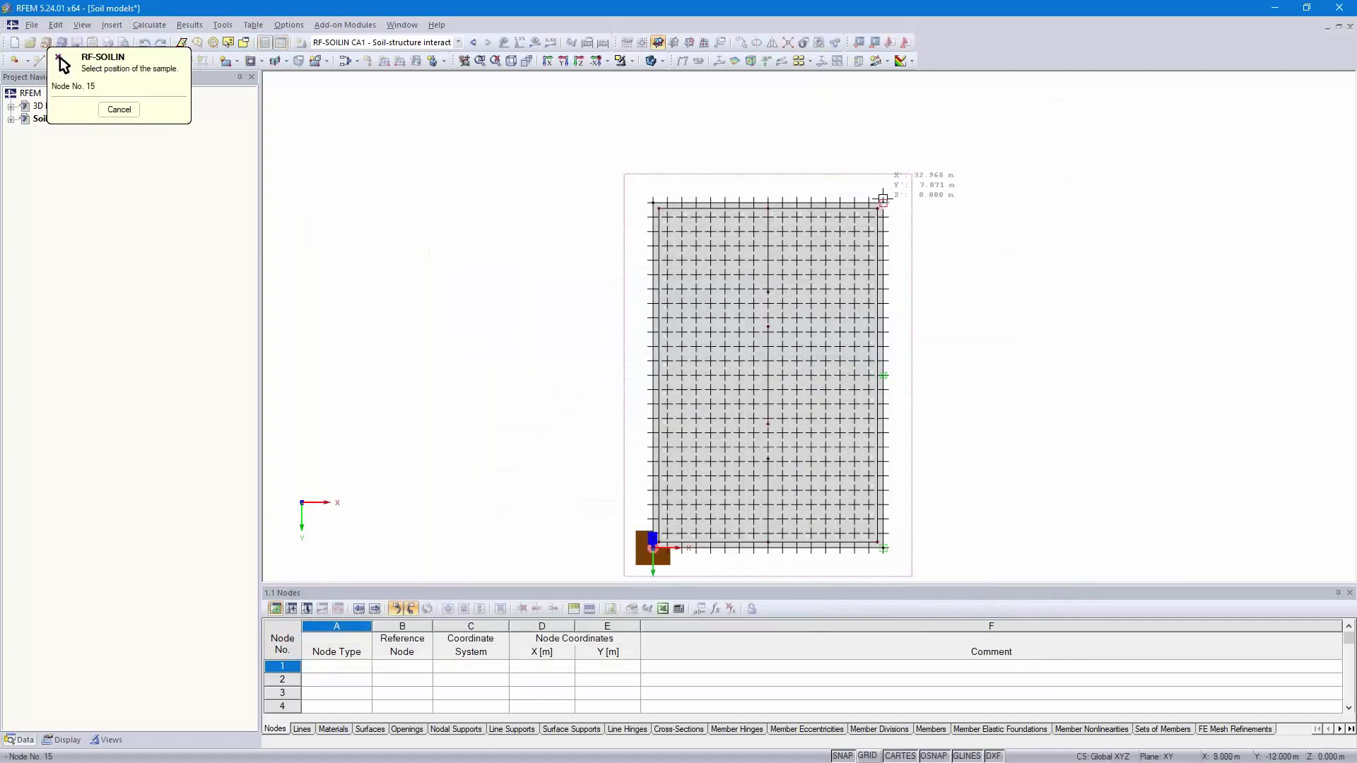
{"action": "left_click", "coordinate": [883, 202]}
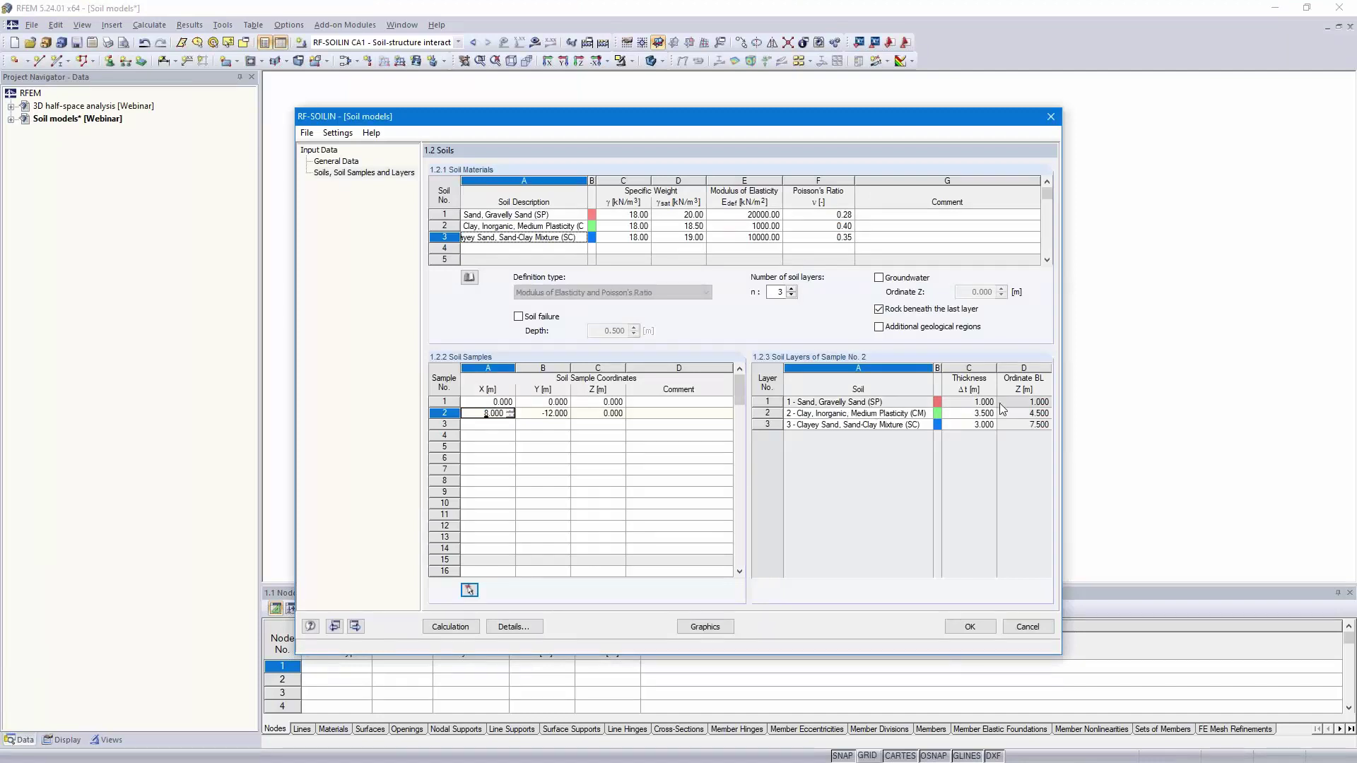
Step: Set the layer thicknesses of sample 2 to 2 m for gravelly sand, 0.5 m for clay and 5 m for clayey sand
{"action": "left_click", "coordinate": [974, 401]}
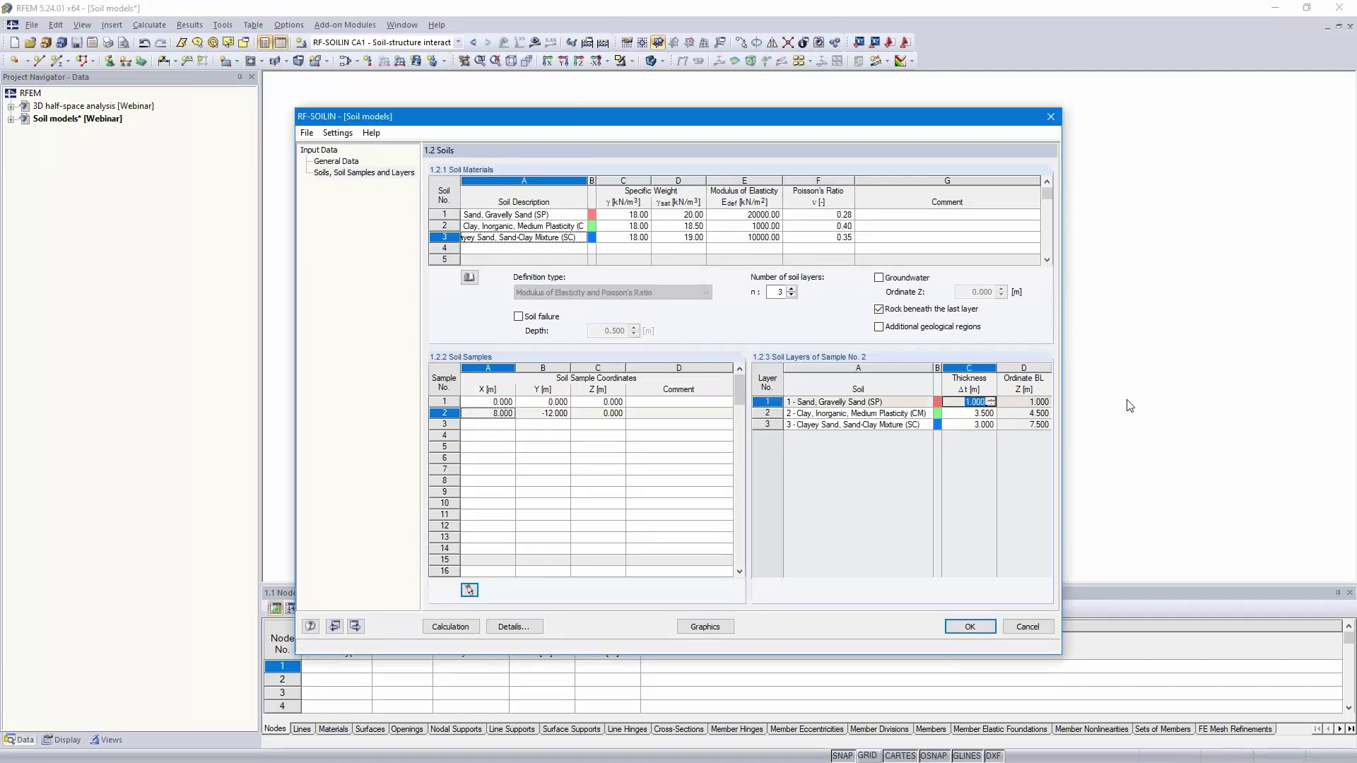
{"action": "type", "text": "2"}
{"action": "key", "text": "Return"}
{"action": "key", "text": "Return"}
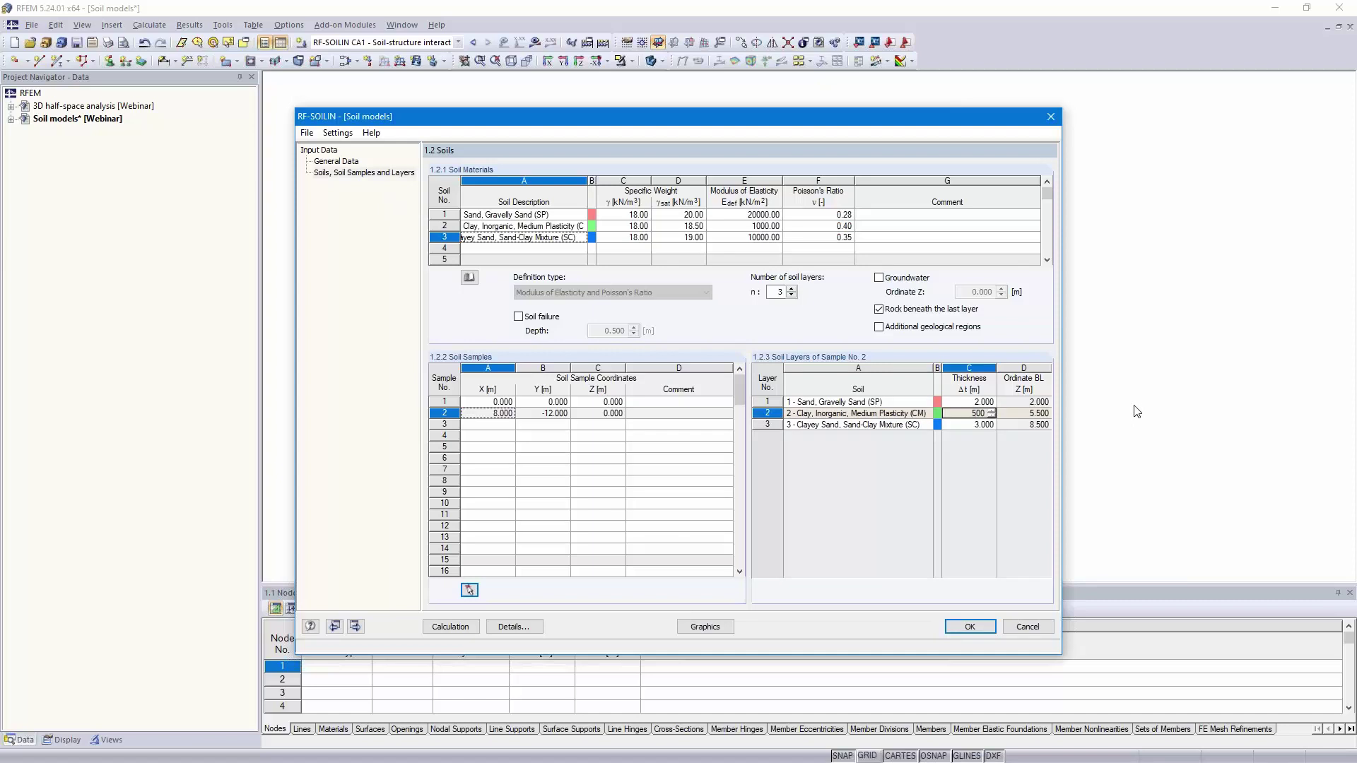
{"action": "key", "text": "Return"}
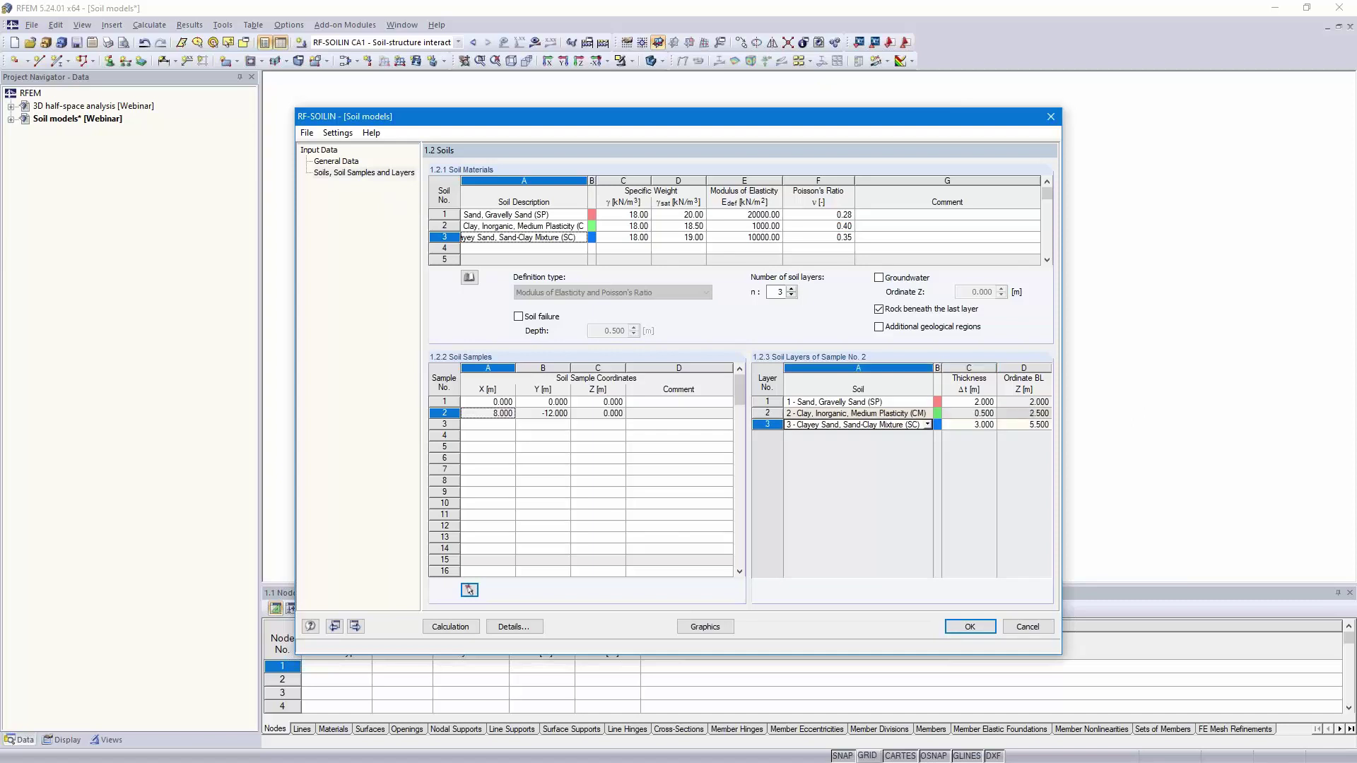
{"action": "left_click", "coordinate": [979, 424]}
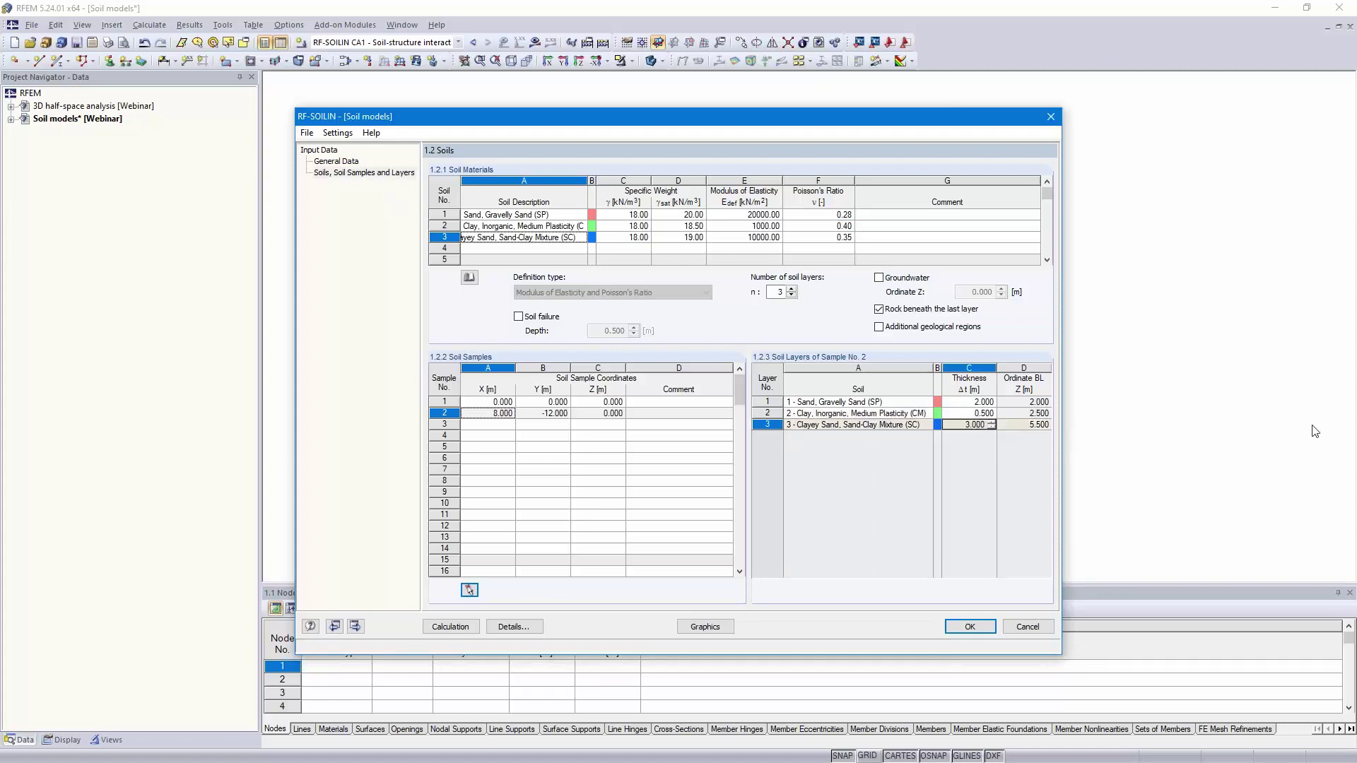
{"action": "key", "text": "Return"}
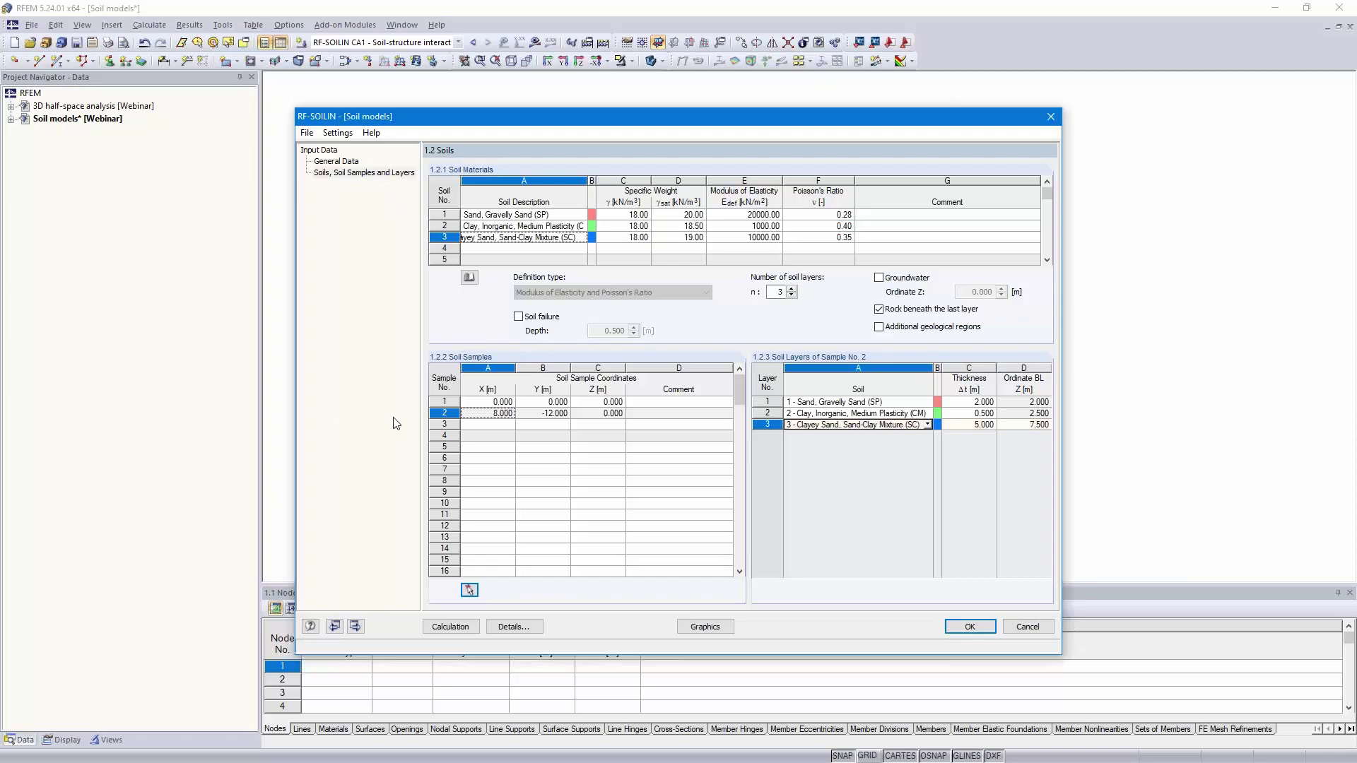
Step: Compare the layer thicknesses of soil samples 1 and 2 and check the groundwater option without keeping it enabled
{"action": "left_click", "coordinate": [550, 402]}
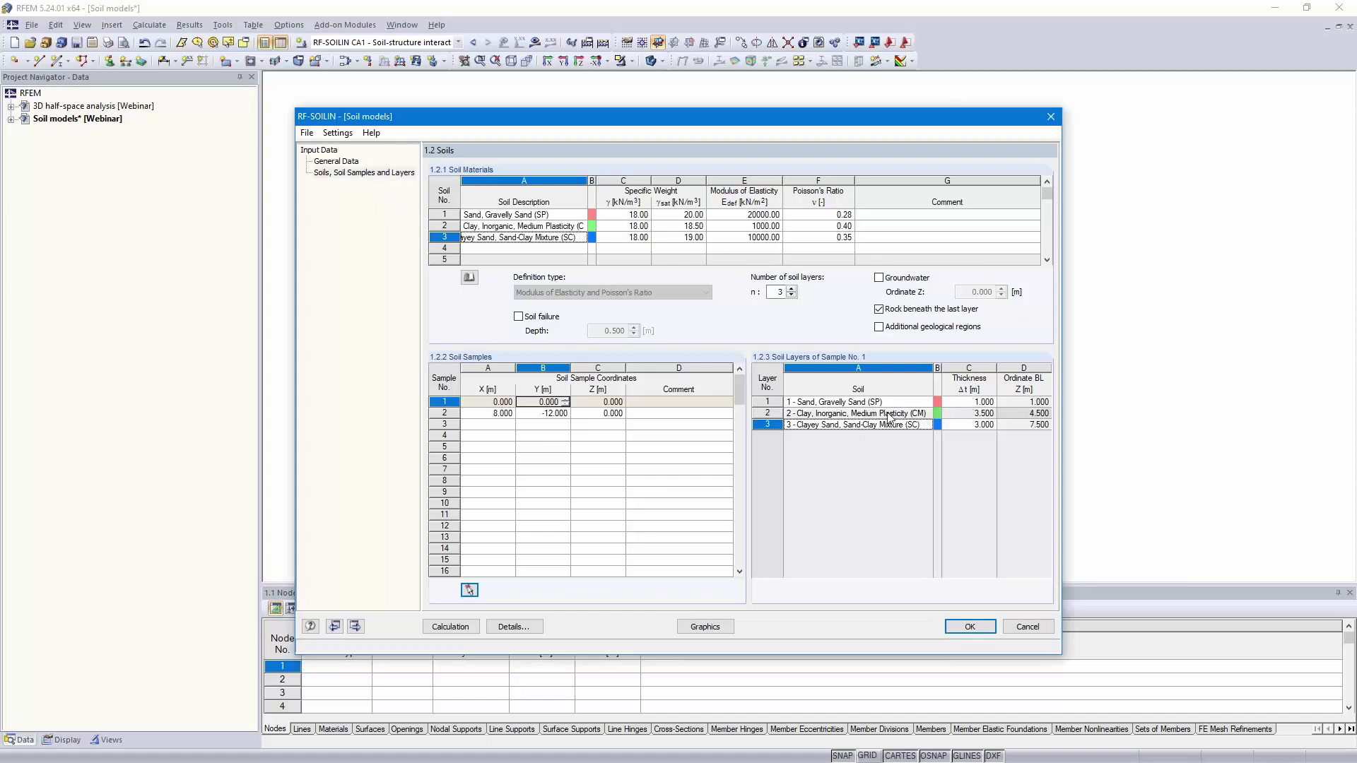
{"action": "left_click", "coordinate": [976, 415]}
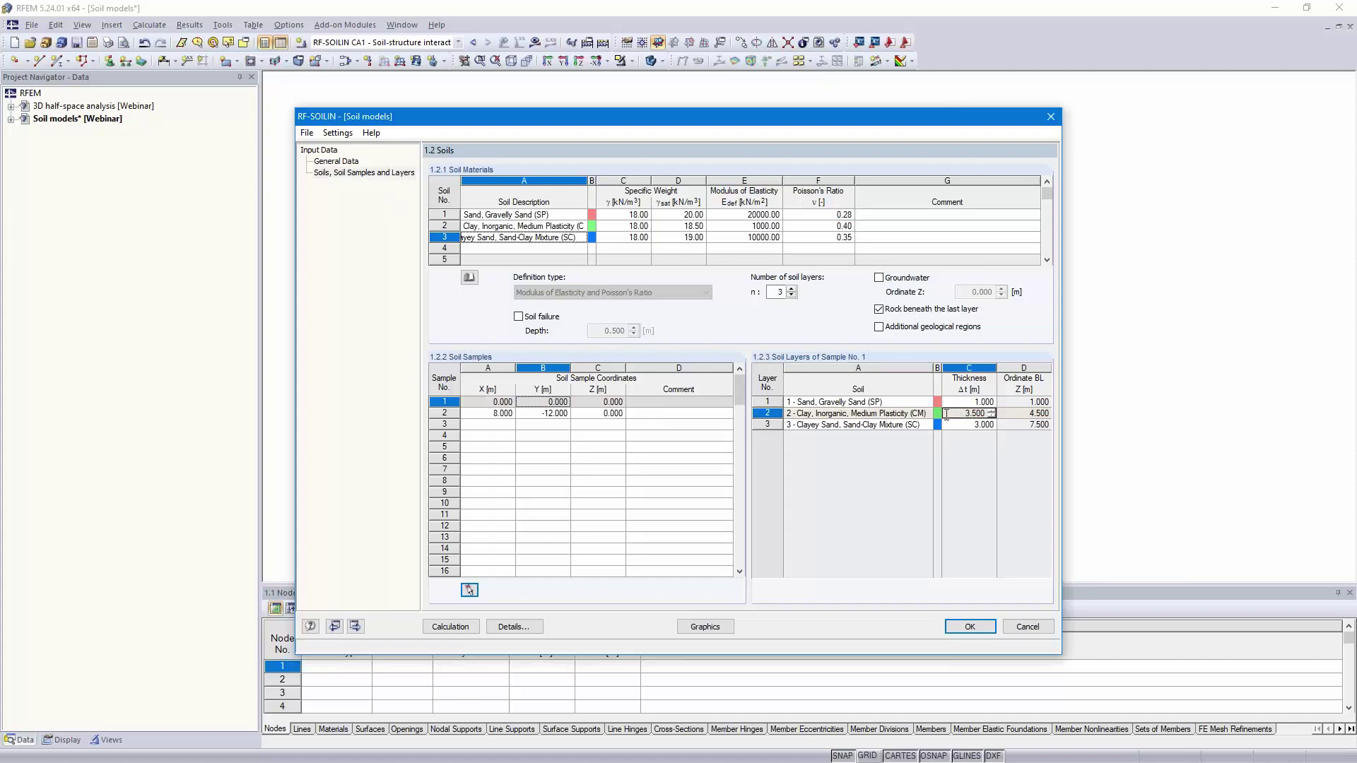
{"action": "left_click", "coordinate": [576, 413]}
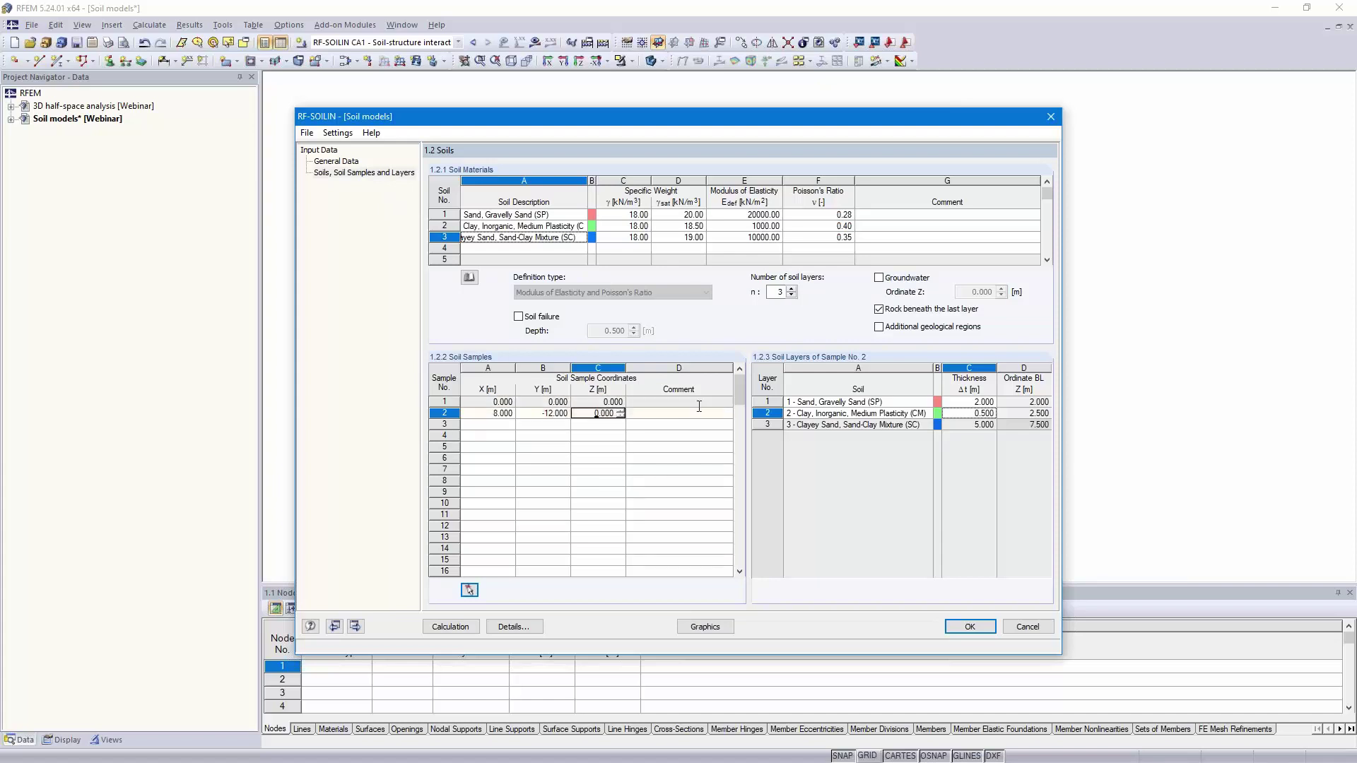
{"action": "left_click", "coordinate": [880, 279]}
{"action": "left_click", "coordinate": [880, 279]}
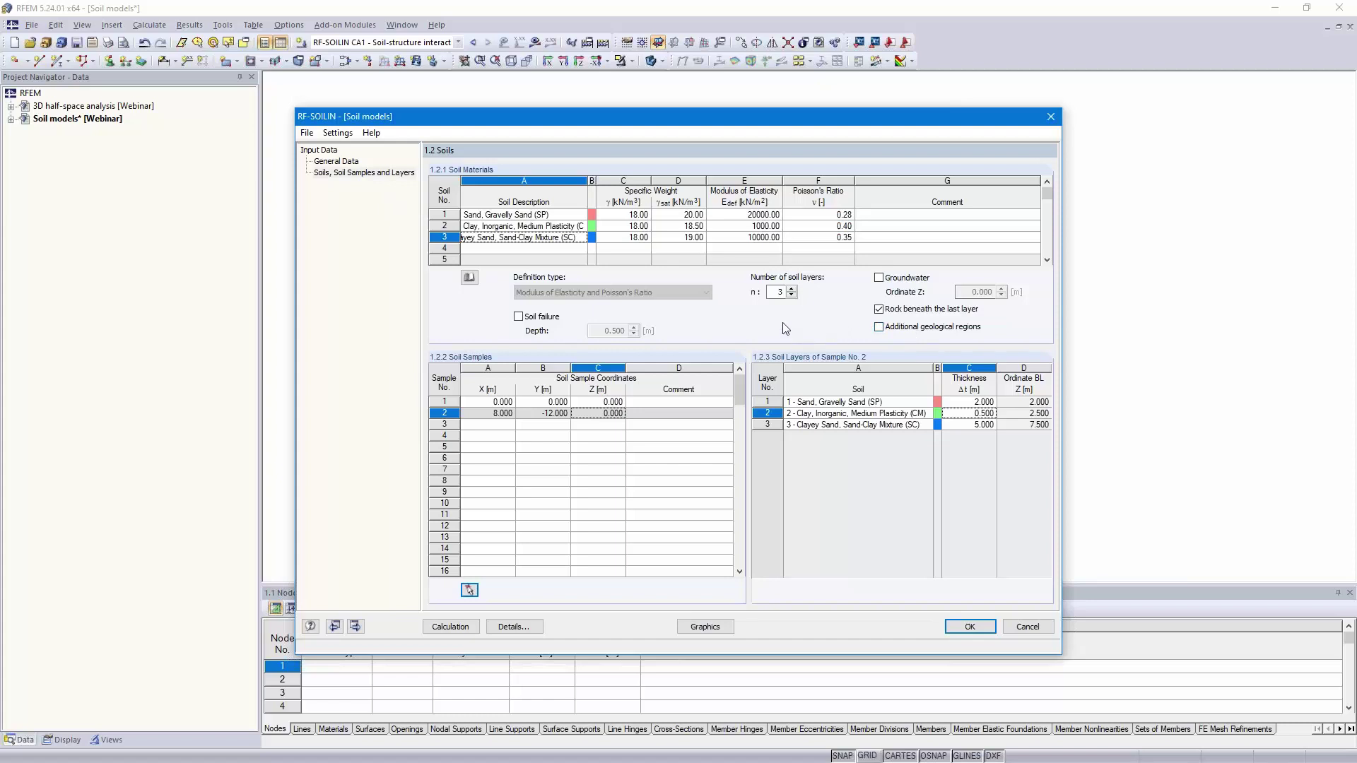
Step: Set the subsidence basin's edge distance from the foundation surface to 5 m and run the soil-structure interaction calculation
{"action": "left_click", "coordinate": [514, 627]}
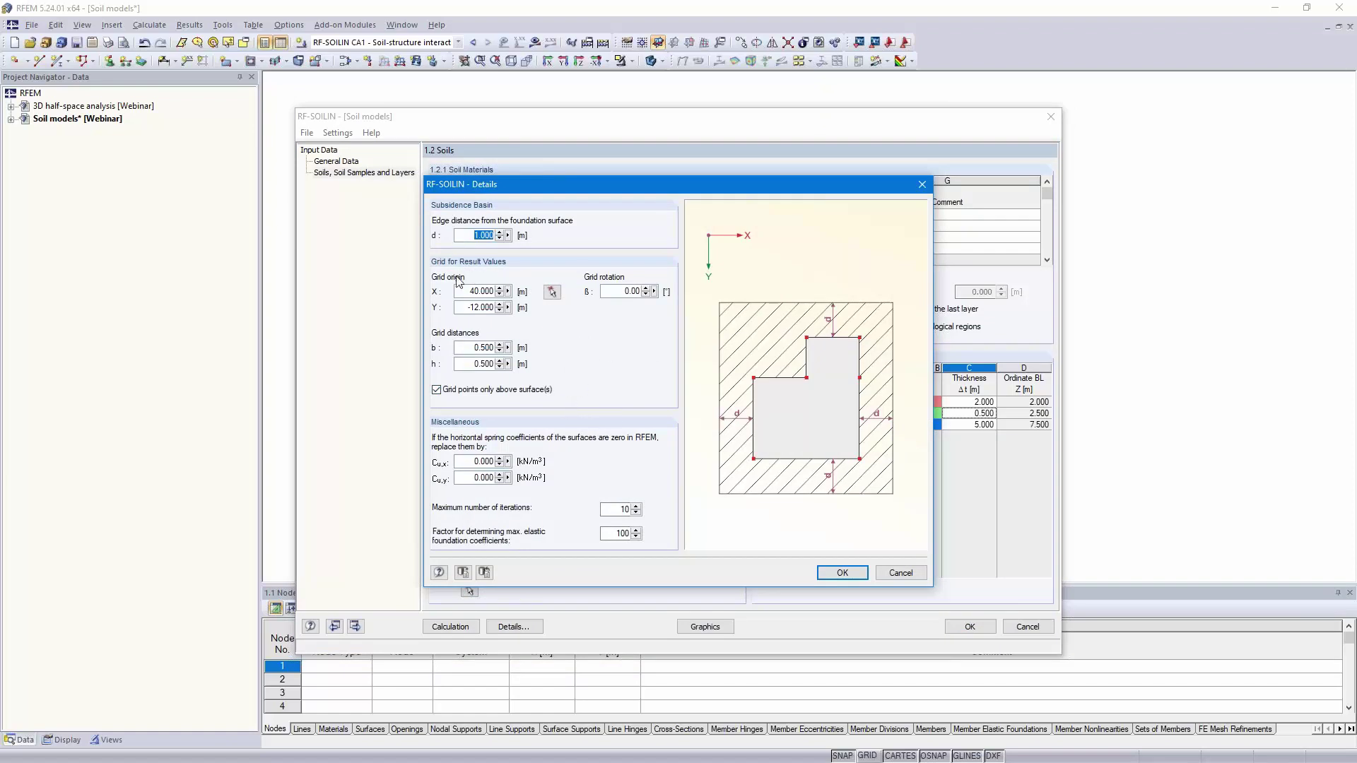
{"action": "type", "text": "5"}
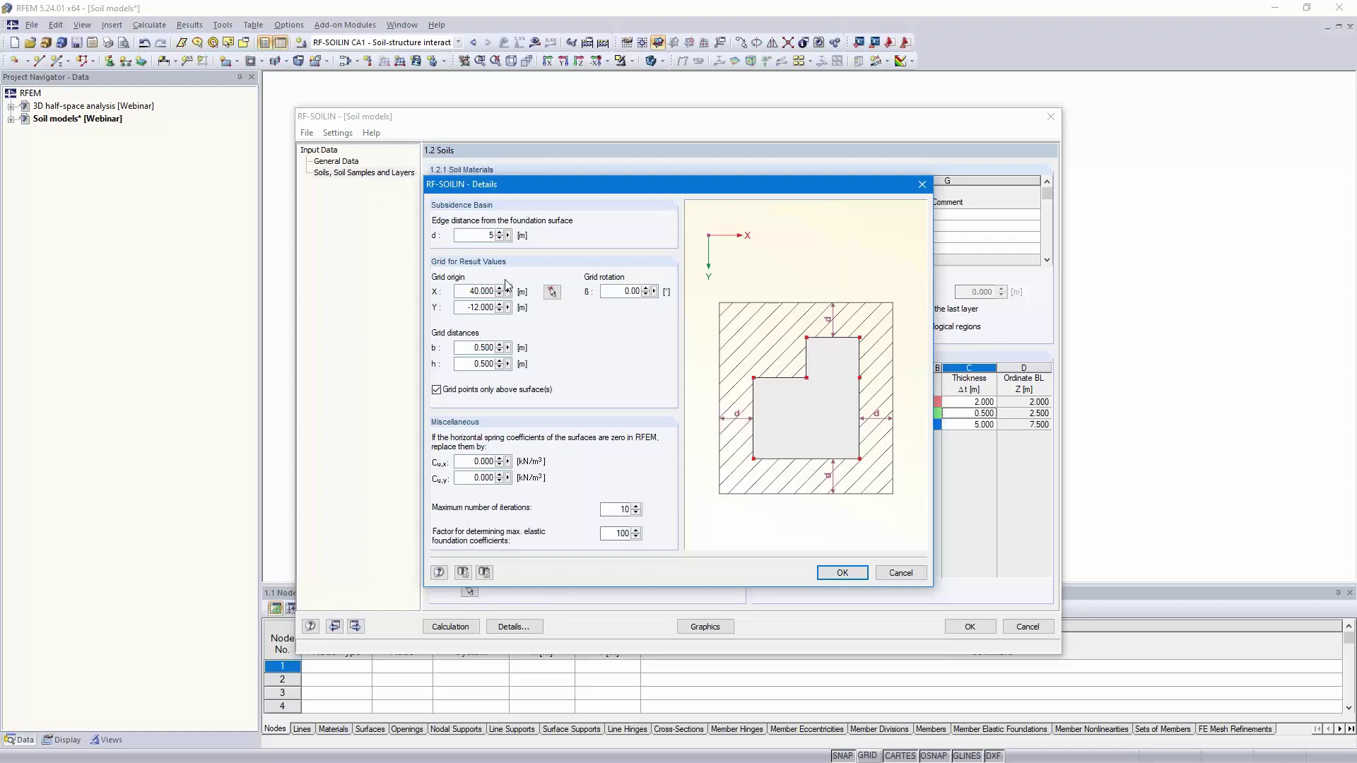
{"action": "left_click", "coordinate": [843, 574]}
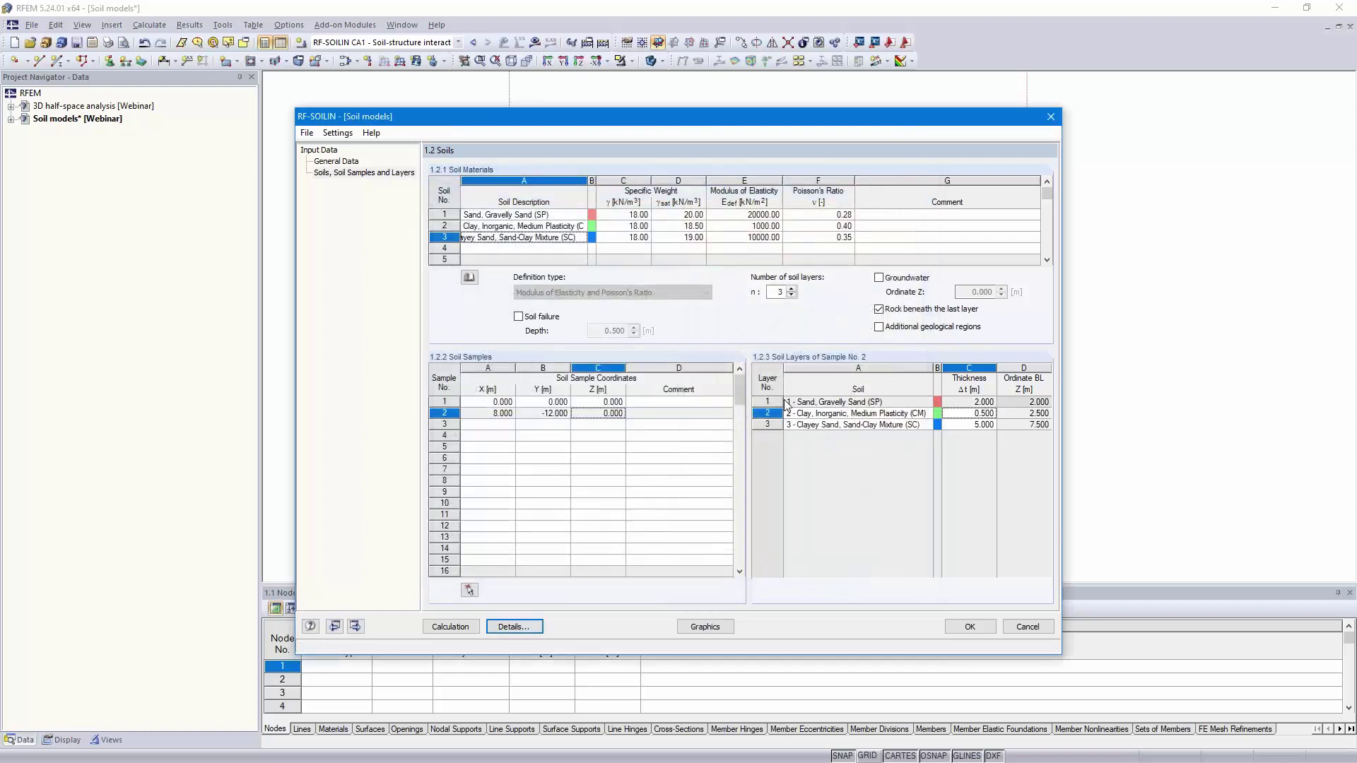
{"action": "left_click", "coordinate": [449, 628]}
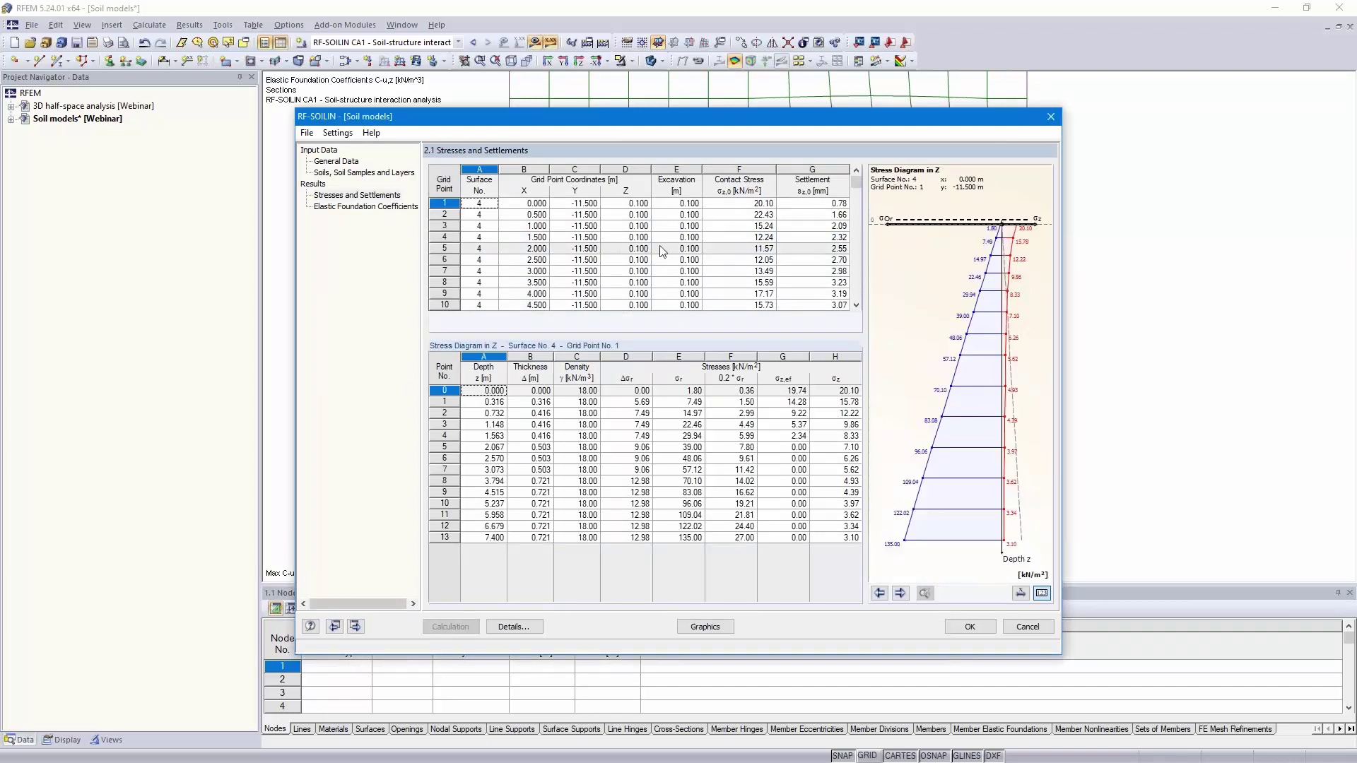
Step: Examine the elastic foundation coefficients in the results table and their C-u,z distribution over the slab in the model view
{"action": "left_click", "coordinate": [363, 208]}
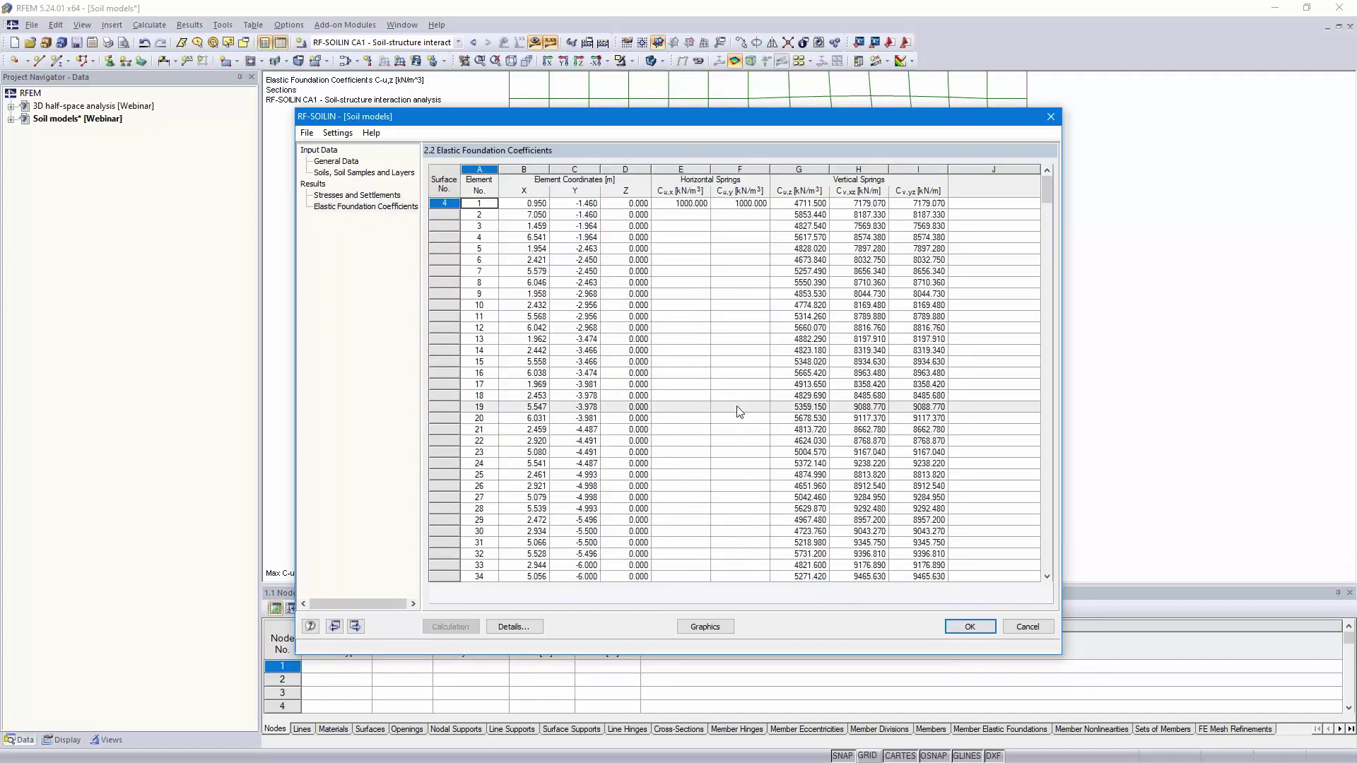
{"action": "left_click", "coordinate": [969, 627]}
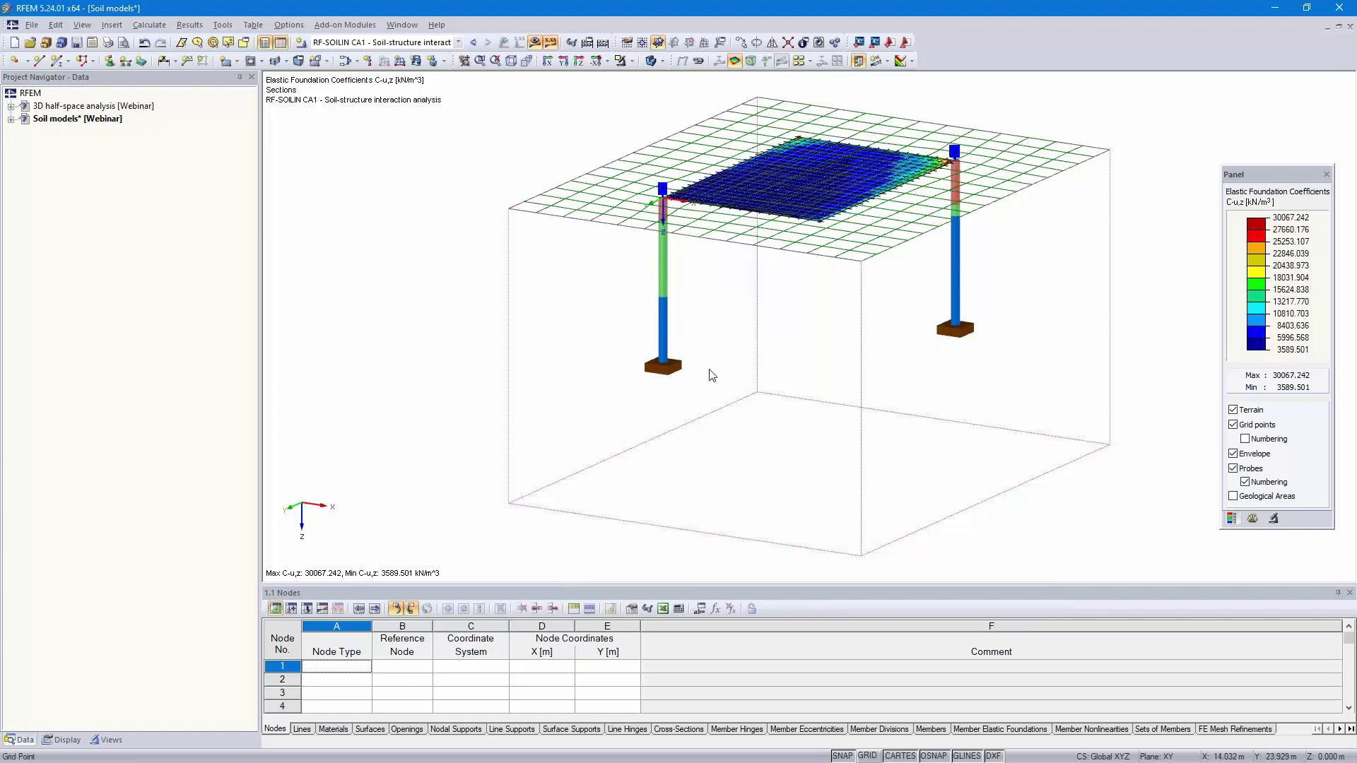
{"action": "scroll", "coordinate": [902, 248], "scroll_direction": "up", "scroll_amount": 1}
{"action": "scroll", "coordinate": [901, 248], "scroll_direction": "up", "scroll_amount": 2}
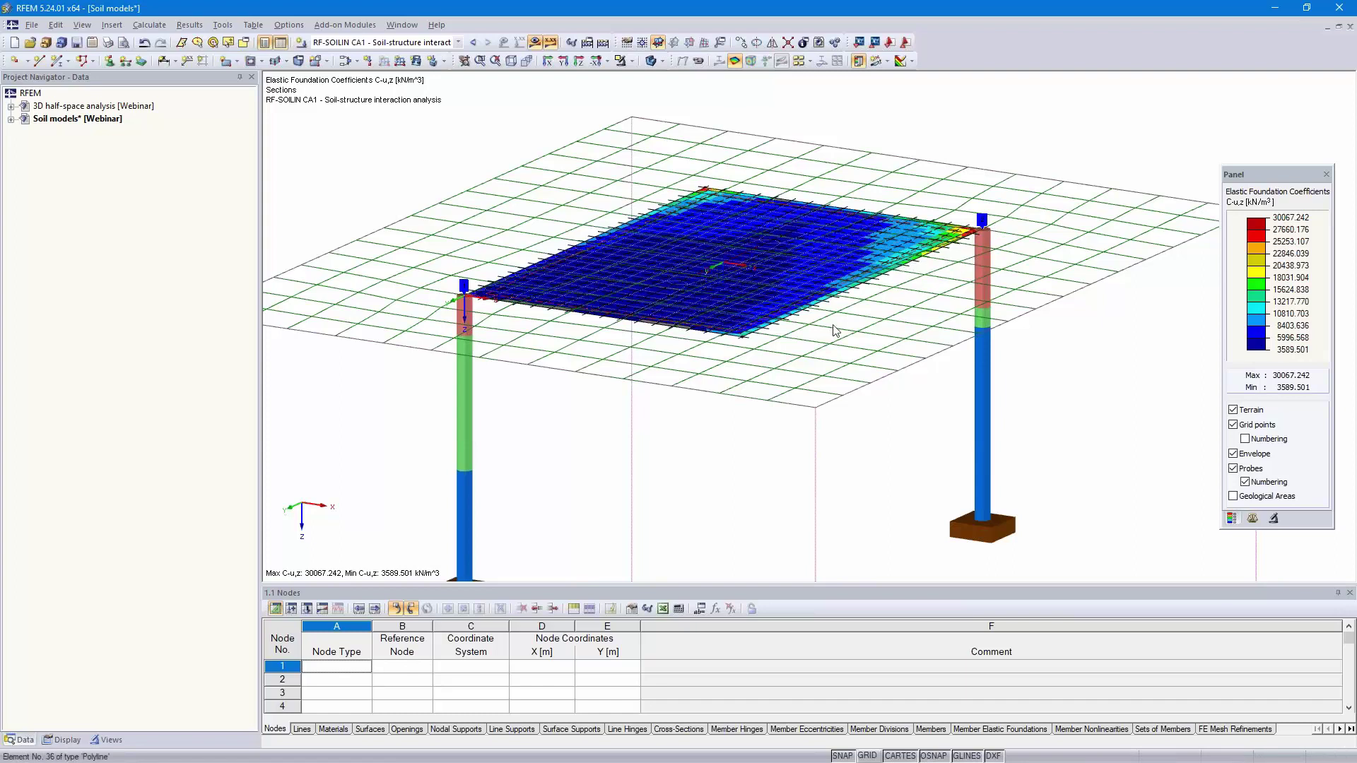
{"action": "scroll", "coordinate": [796, 424], "scroll_direction": "up", "scroll_amount": 4}
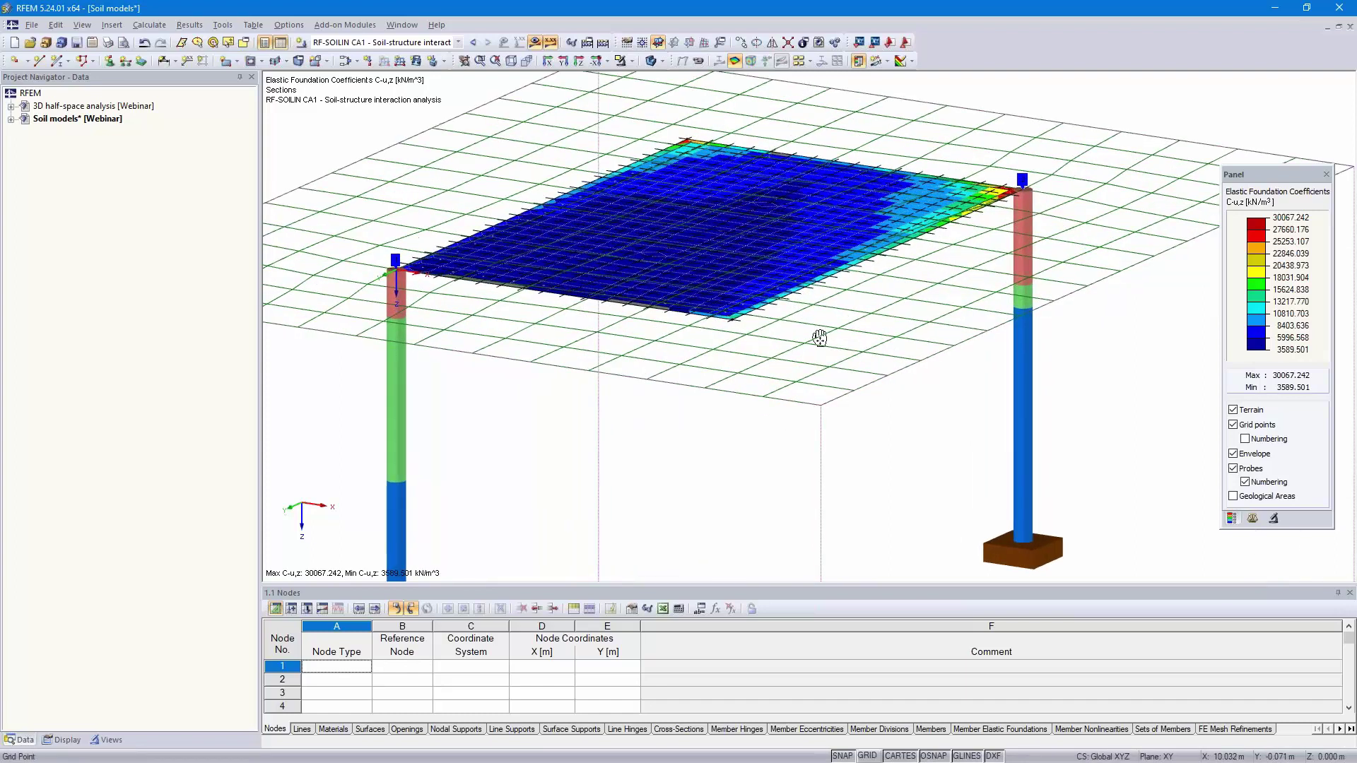
{"action": "middle_click_drag", "start_coordinate": [824, 448], "coordinate": [989, 297], "text": "ctrl"}
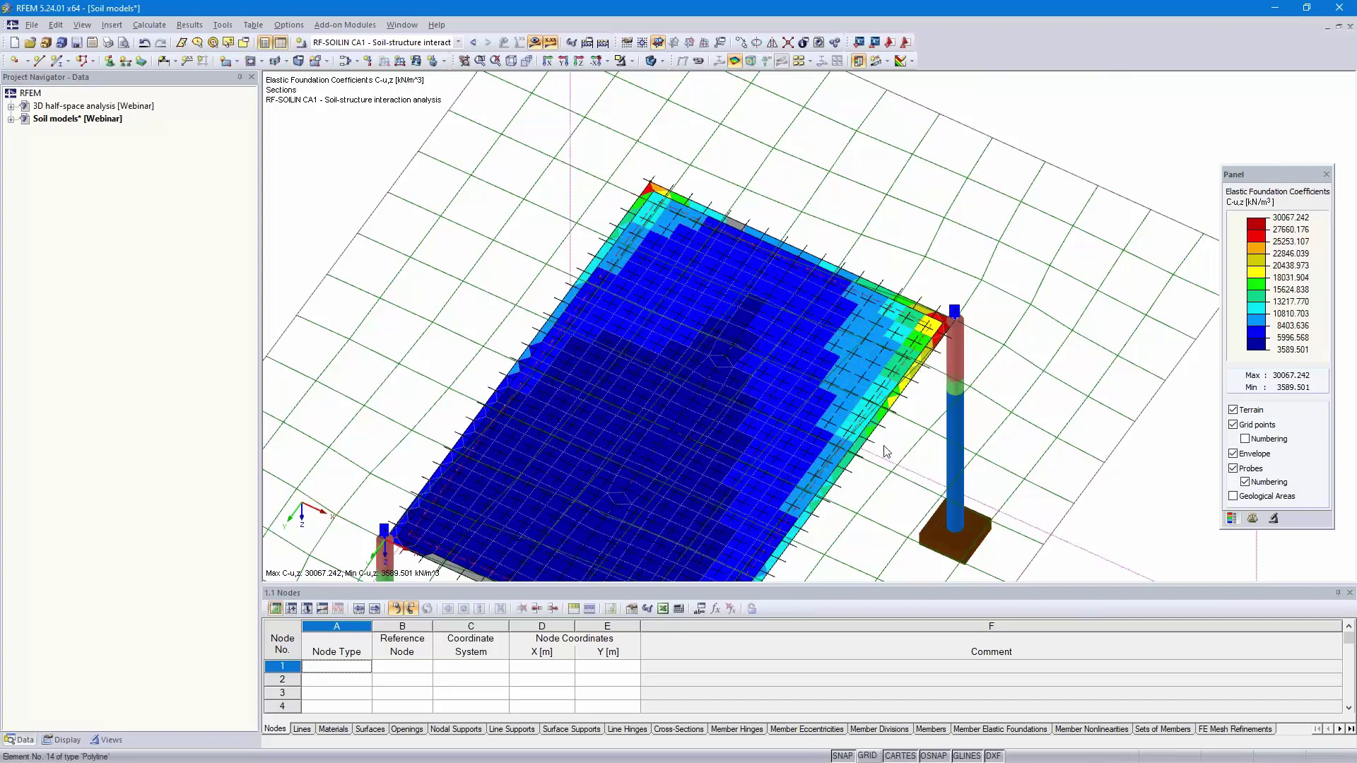
{"action": "middle_click_drag", "start_coordinate": [893, 448], "coordinate": [754, 393]}
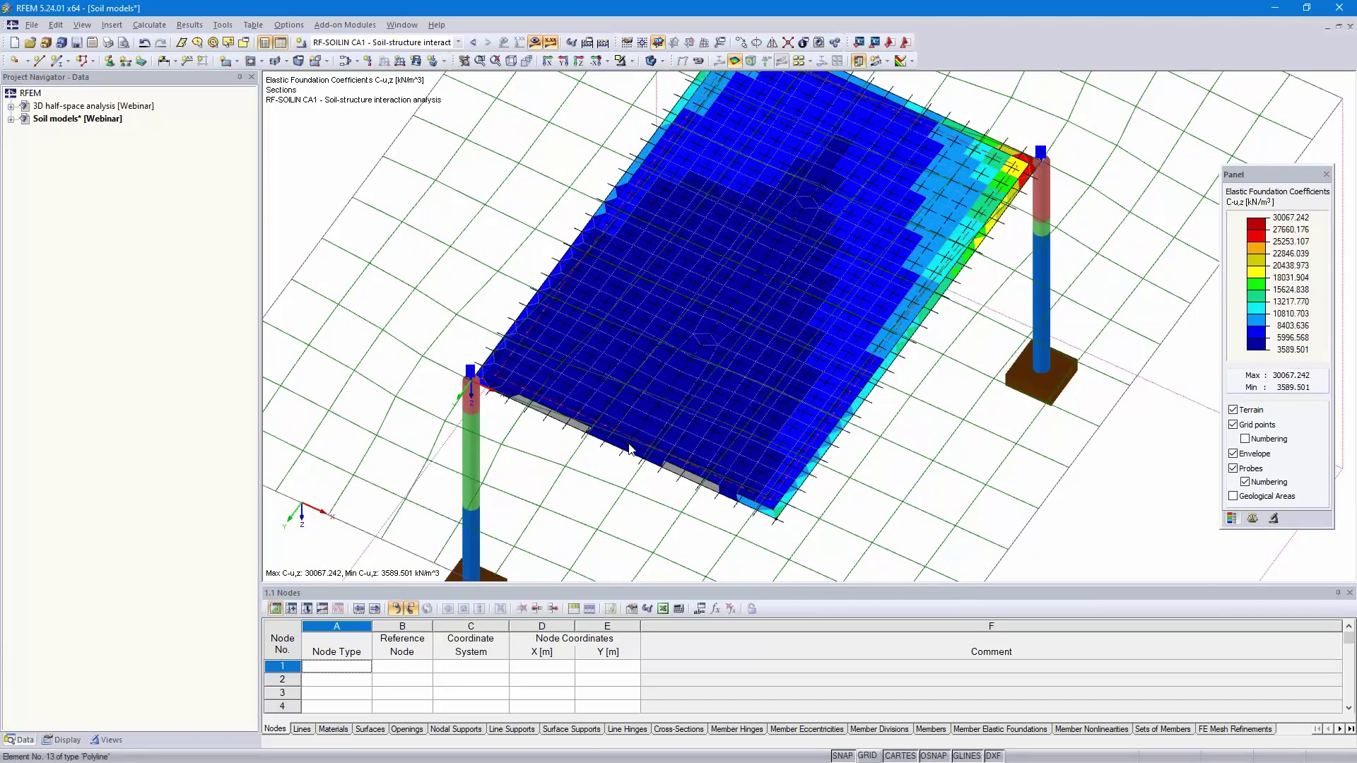
{"action": "middle_click_drag", "start_coordinate": [961, 444], "coordinate": [990, 339], "text": "ctrl"}
Step: Display the results of load combination CO16 (LC1 + 0.3*LC2) and inspect the slab's global deformations u-Z
{"action": "left_click", "coordinate": [458, 42]}
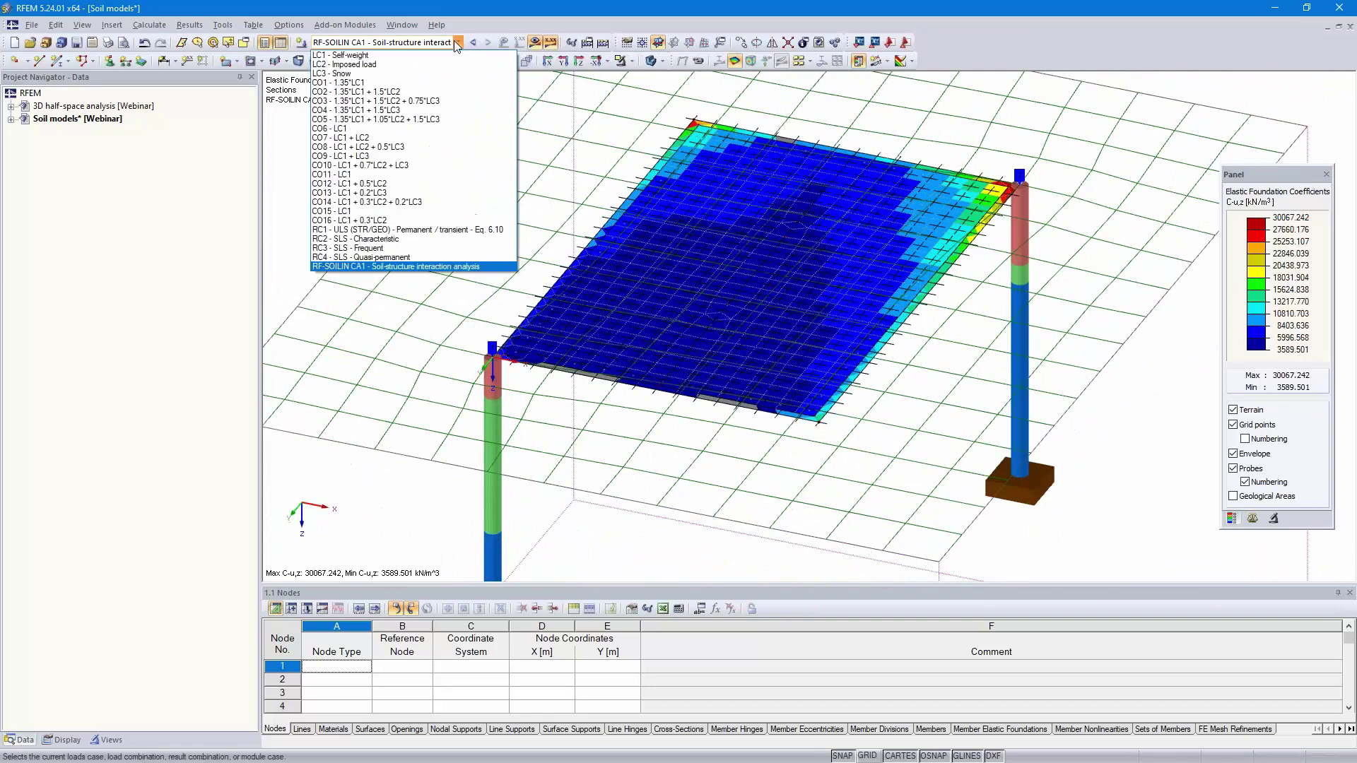
{"action": "left_click", "coordinate": [398, 220]}
{"action": "middle_click_drag", "start_coordinate": [963, 360], "coordinate": [727, 416], "text": "ctrl"}
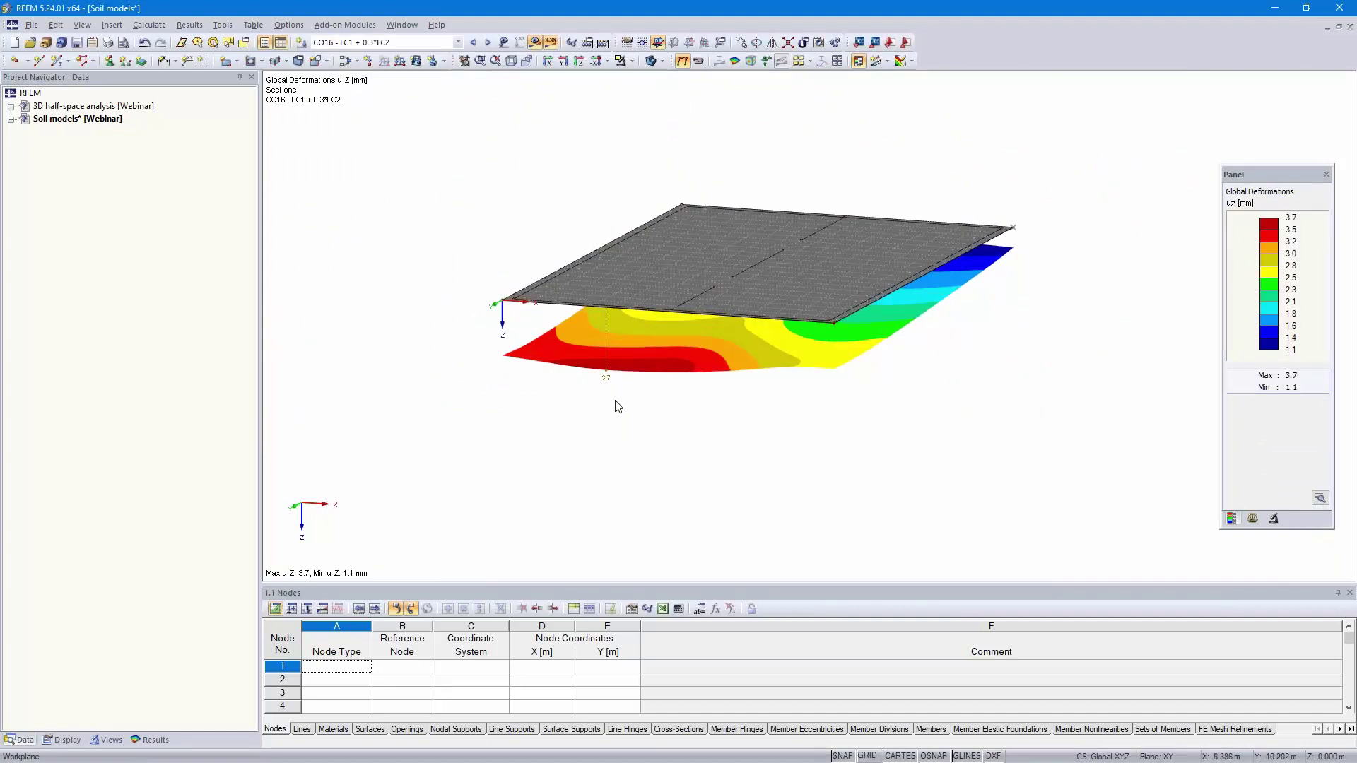
{"action": "scroll", "coordinate": [625, 396], "scroll_direction": "up", "scroll_amount": 1}
{"action": "scroll", "coordinate": [624, 396], "scroll_direction": "up", "scroll_amount": 1}
{"action": "scroll", "coordinate": [628, 392], "scroll_direction": "down", "scroll_amount": 3}
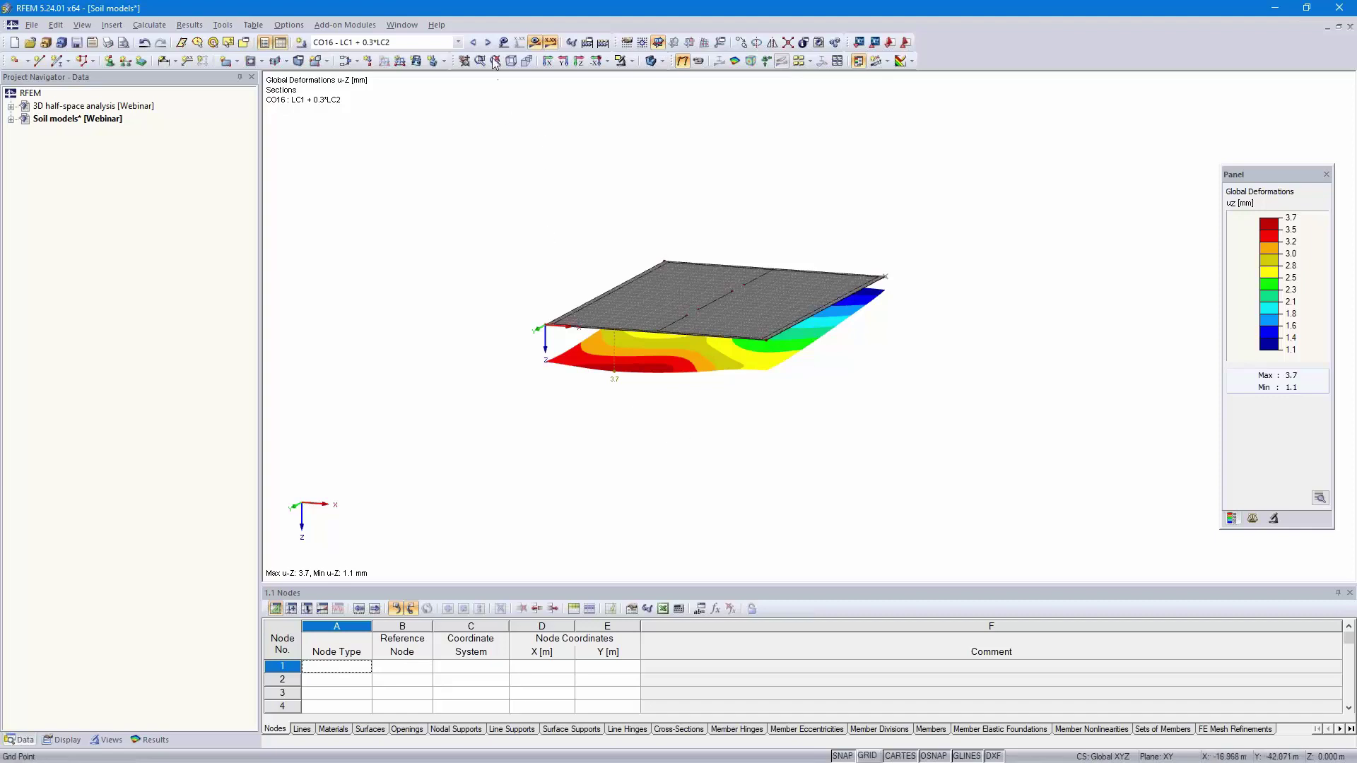
Step: Hide the results and show the foundation slab in plan, viewed in the Z-direction
{"action": "left_click", "coordinate": [535, 43]}
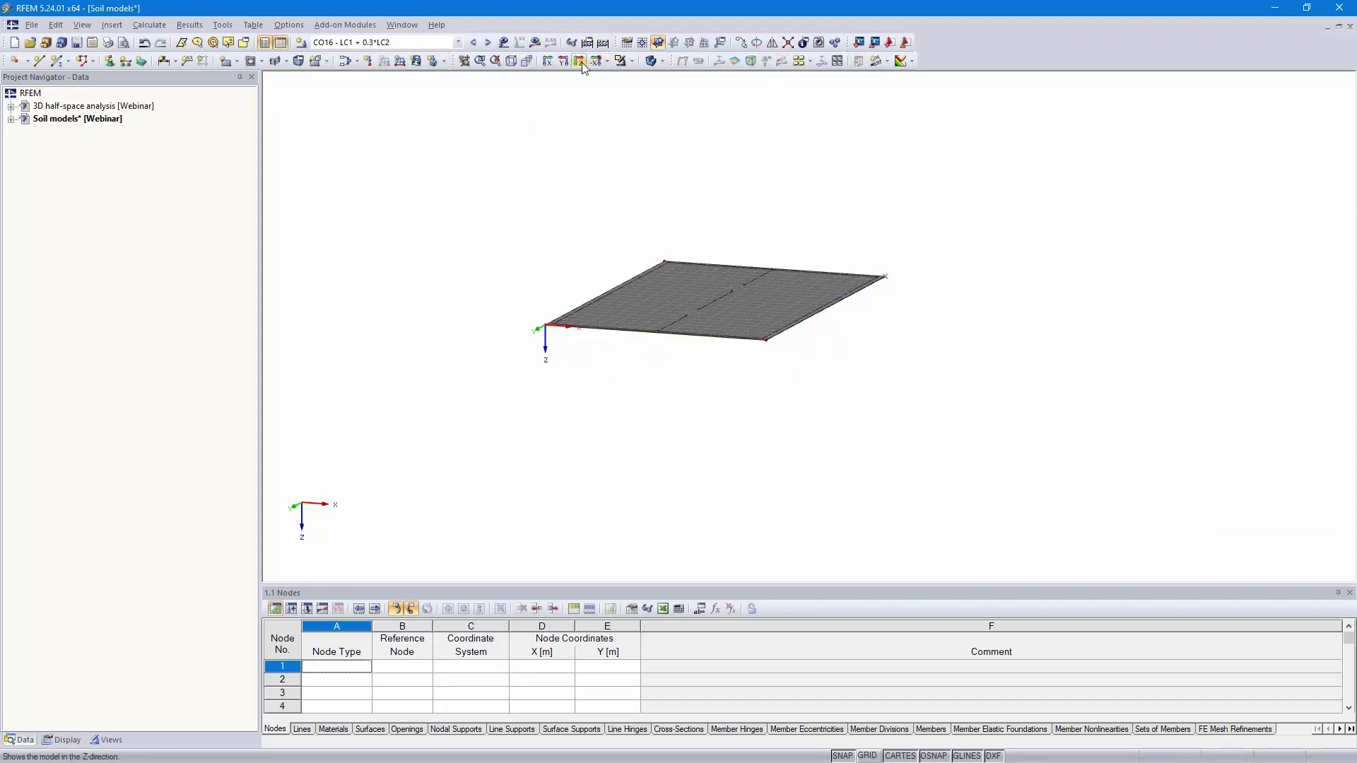
{"action": "left_click", "coordinate": [580, 61]}
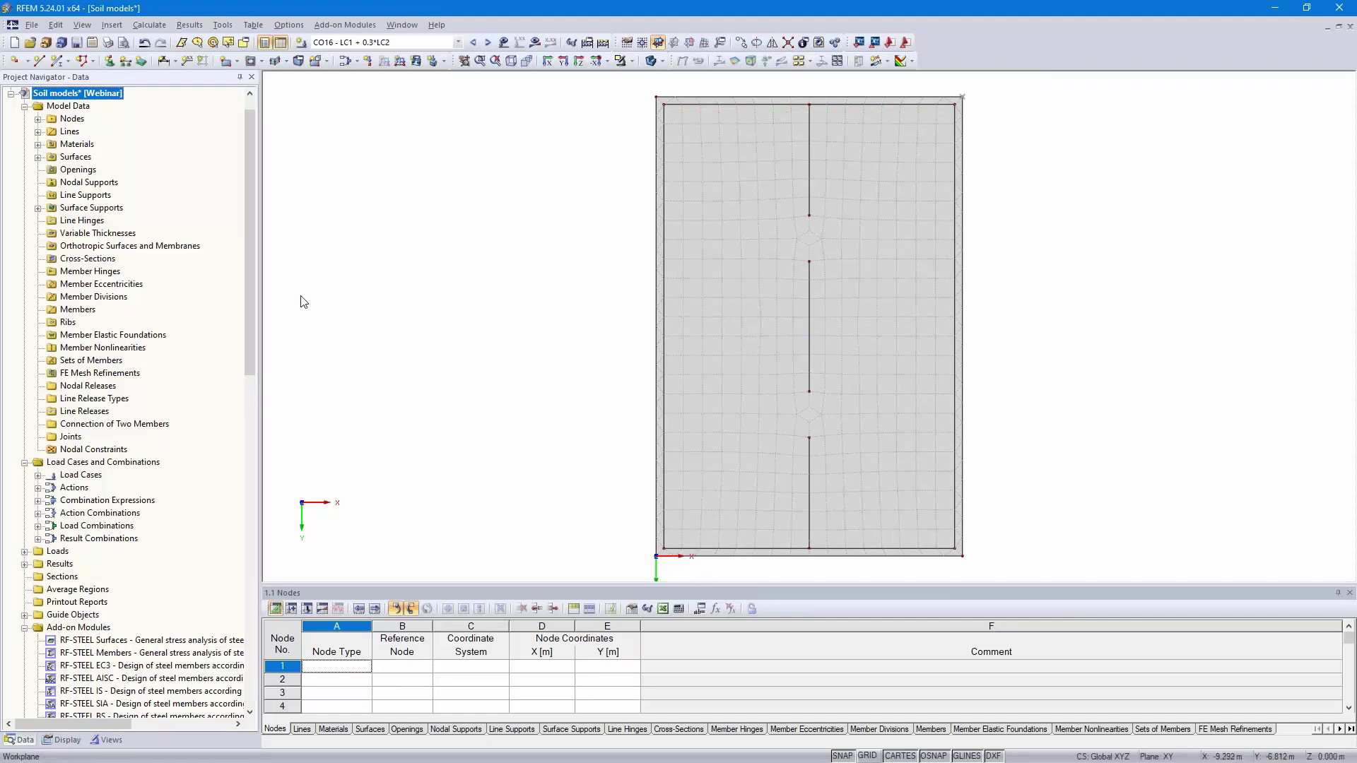
{"action": "scroll", "coordinate": [141, 353], "scroll_direction": "down", "scroll_amount": 1}
{"action": "scroll", "coordinate": [283, 304], "scroll_direction": "up", "scroll_amount": 1}
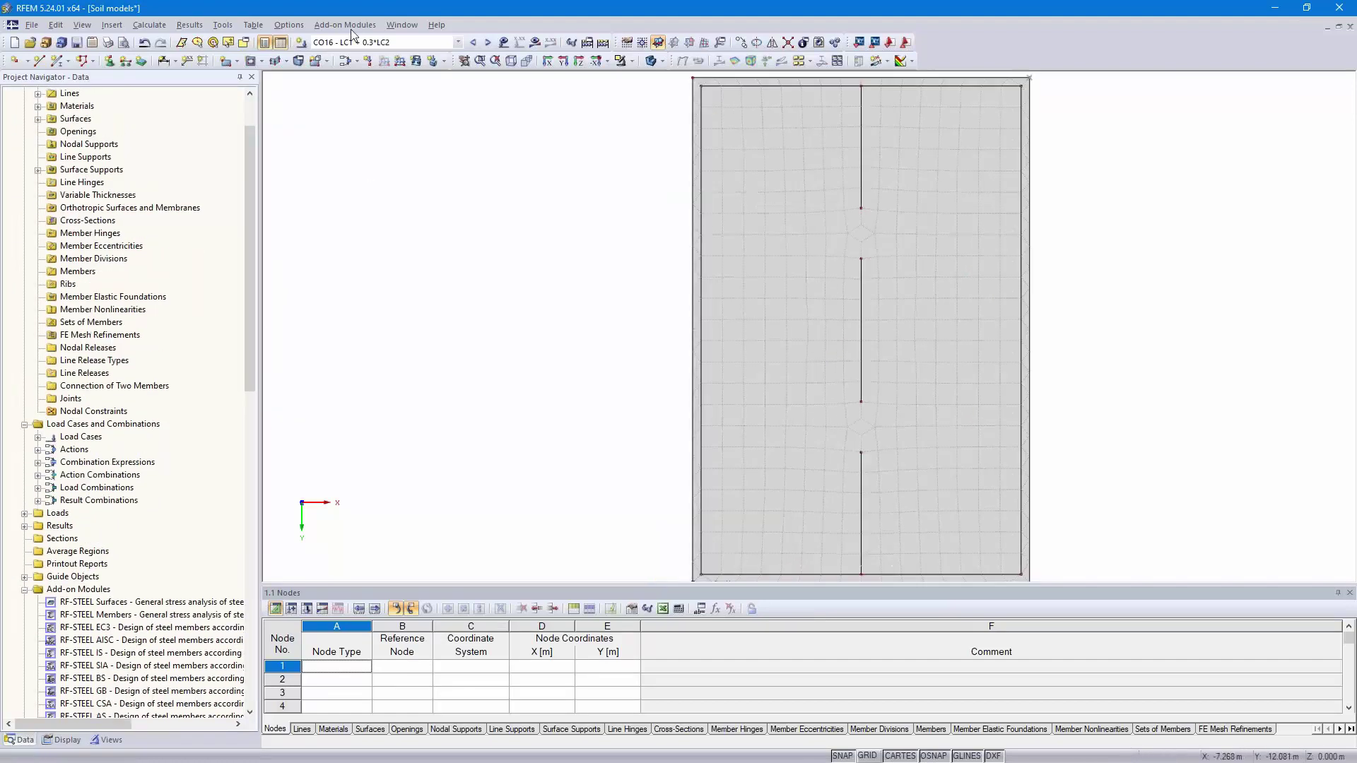
Step: Open the RF-CONCRETE Surfaces add-on module and choose EN 1992-1-1:2004/A1:2014 with the German annex DIN:2015 as design standard
{"action": "left_click", "coordinate": [352, 27]}
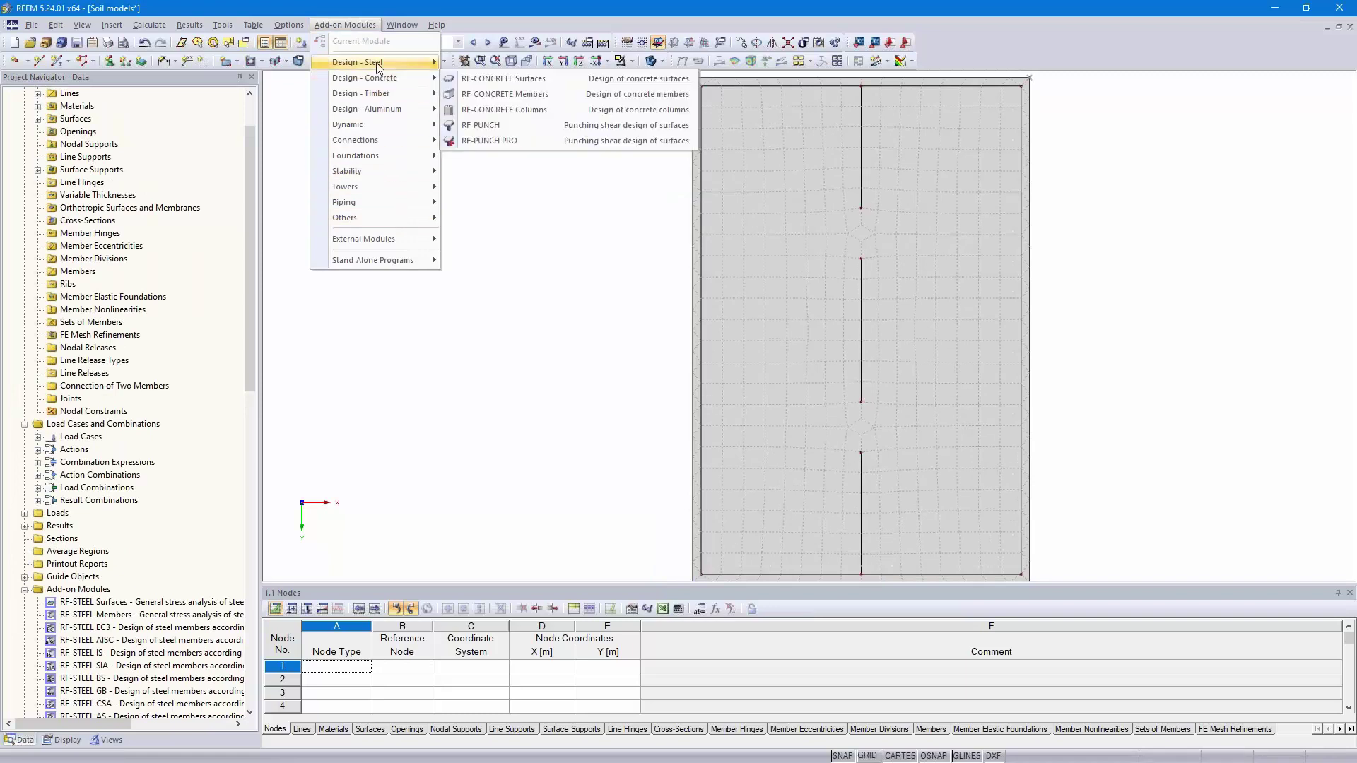
{"action": "left_click", "coordinate": [531, 82]}
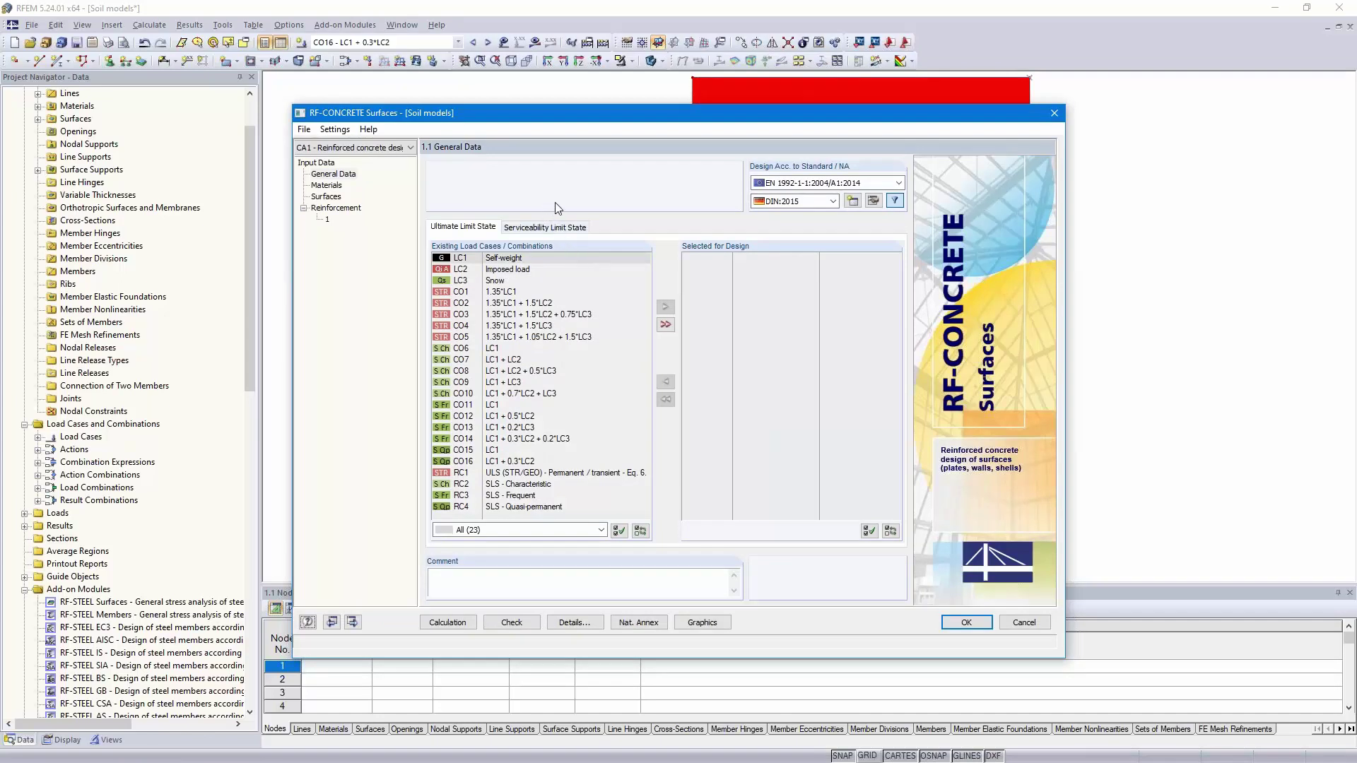
{"action": "left_click", "coordinate": [864, 184]}
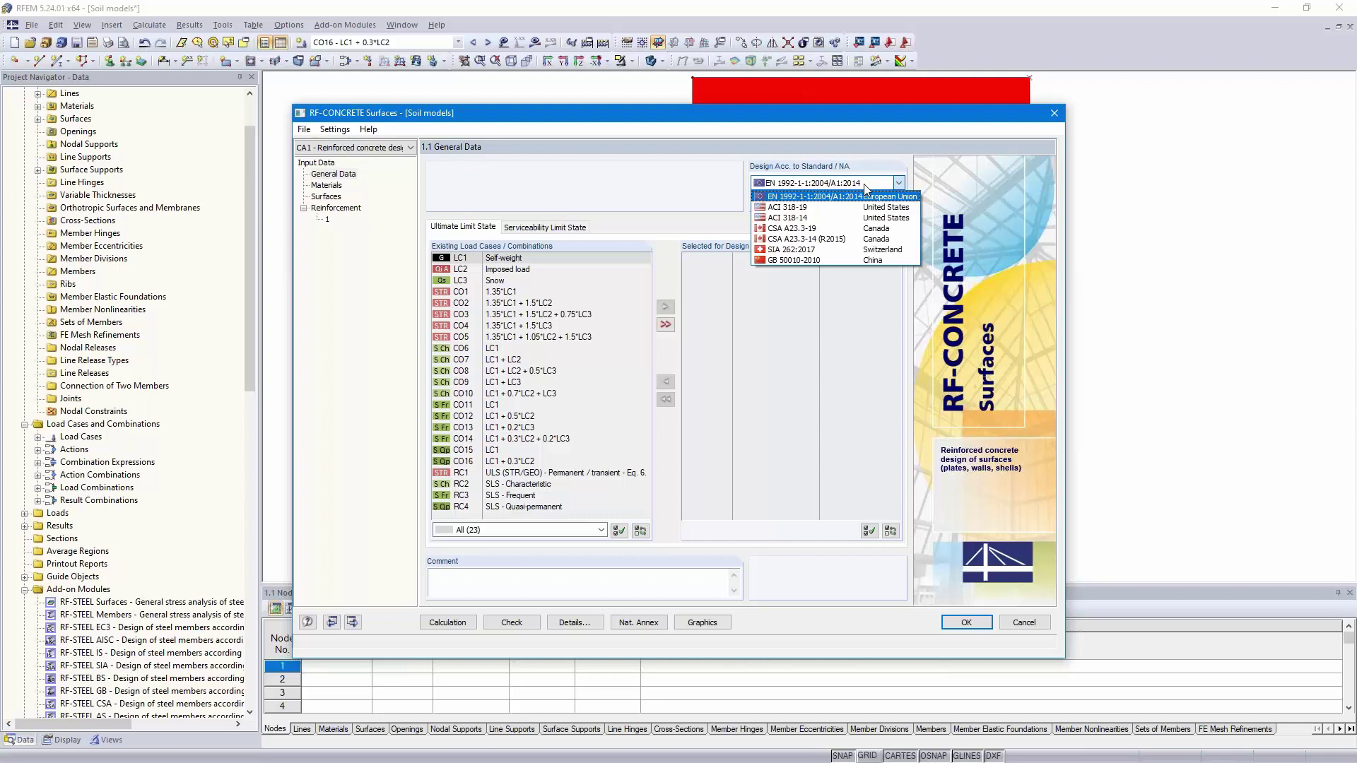
{"action": "left_click", "coordinate": [863, 196]}
{"action": "left_click", "coordinate": [822, 203]}
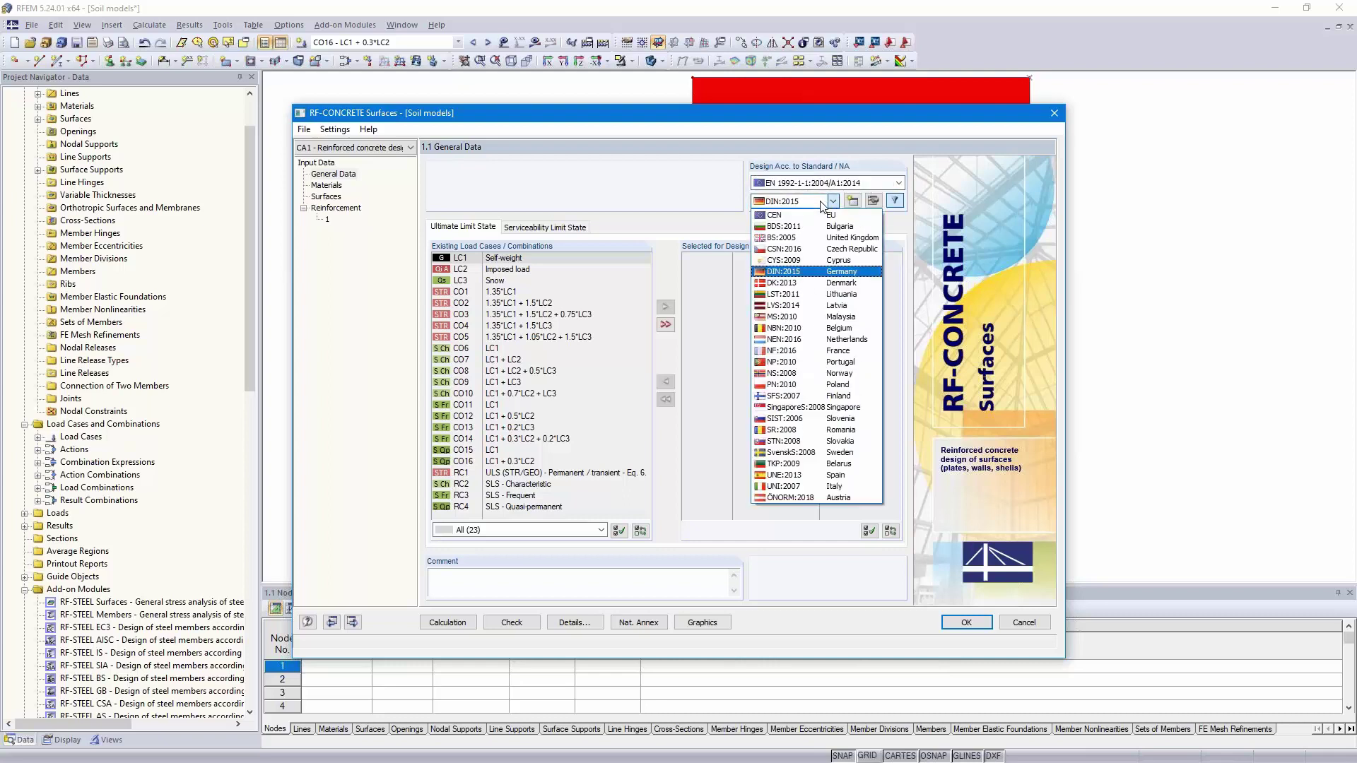
{"action": "left_click", "coordinate": [820, 272]}
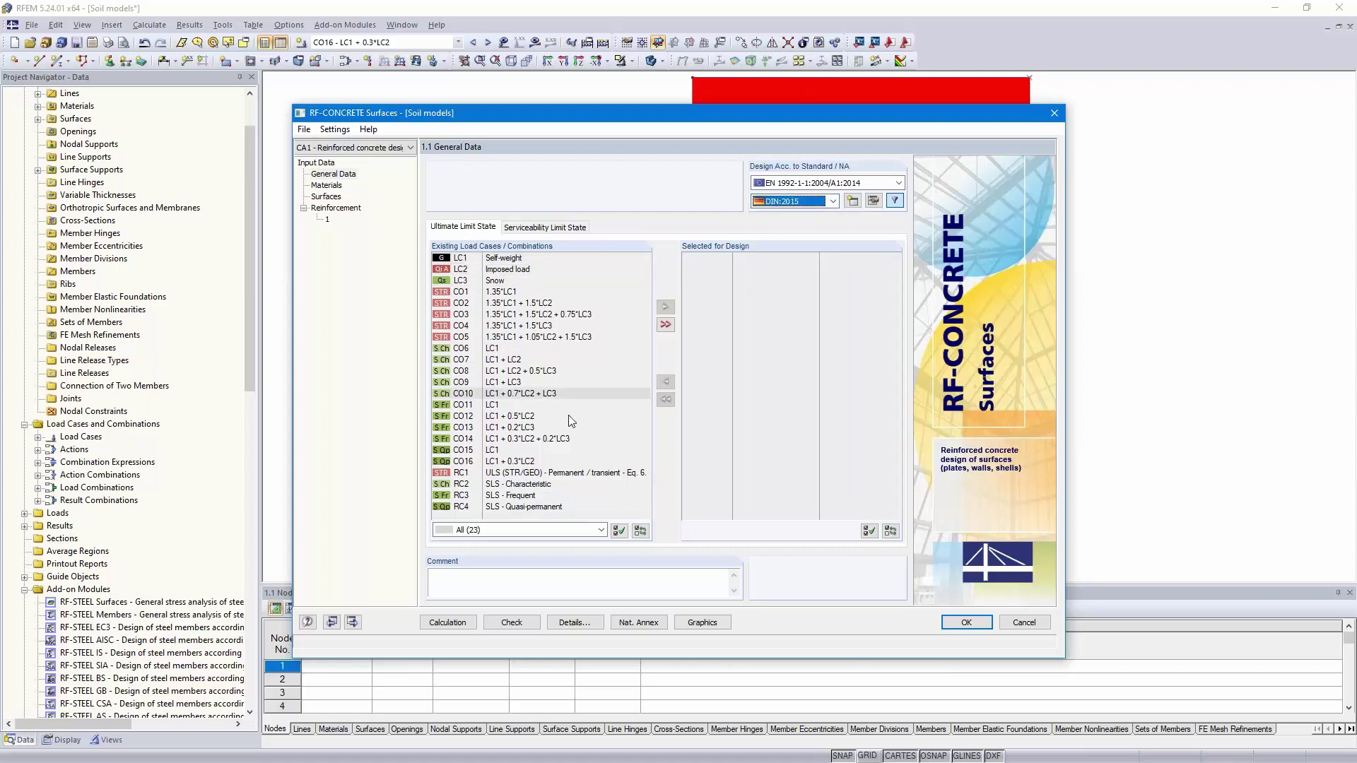
Step: Filter the combinations to ULS (STR/GEO) permanent/transient and select CO1 to CO5 for the ultimate limit state design
{"action": "left_click", "coordinate": [601, 530]}
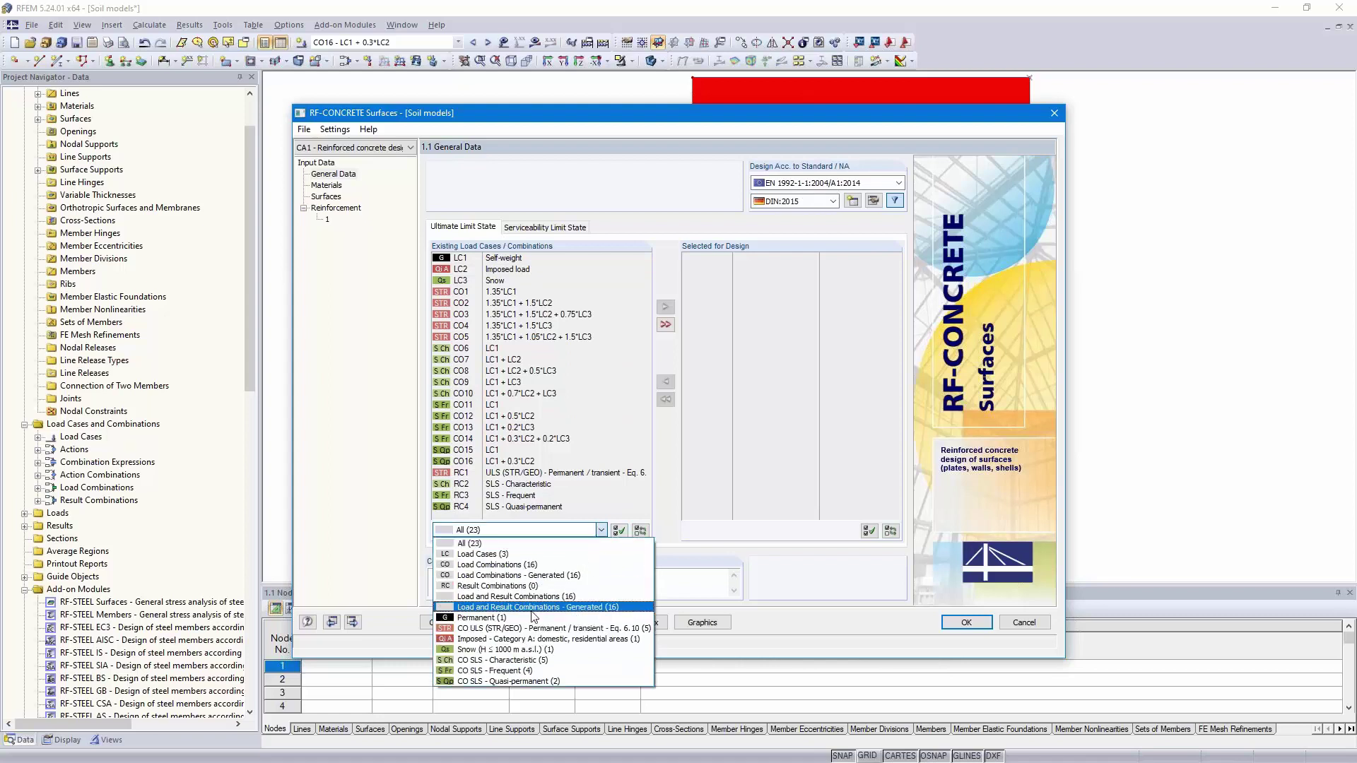
{"action": "left_click", "coordinate": [542, 629]}
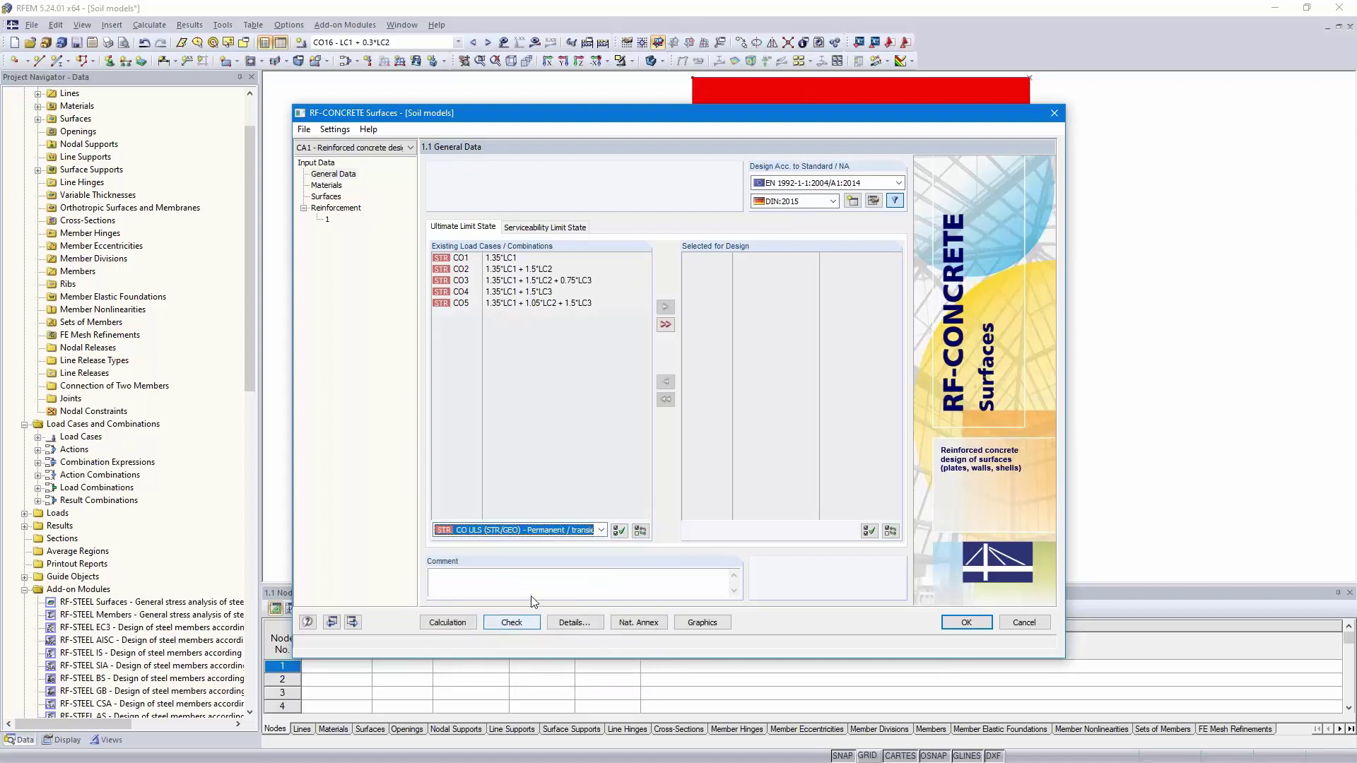
{"action": "left_click", "coordinate": [665, 325]}
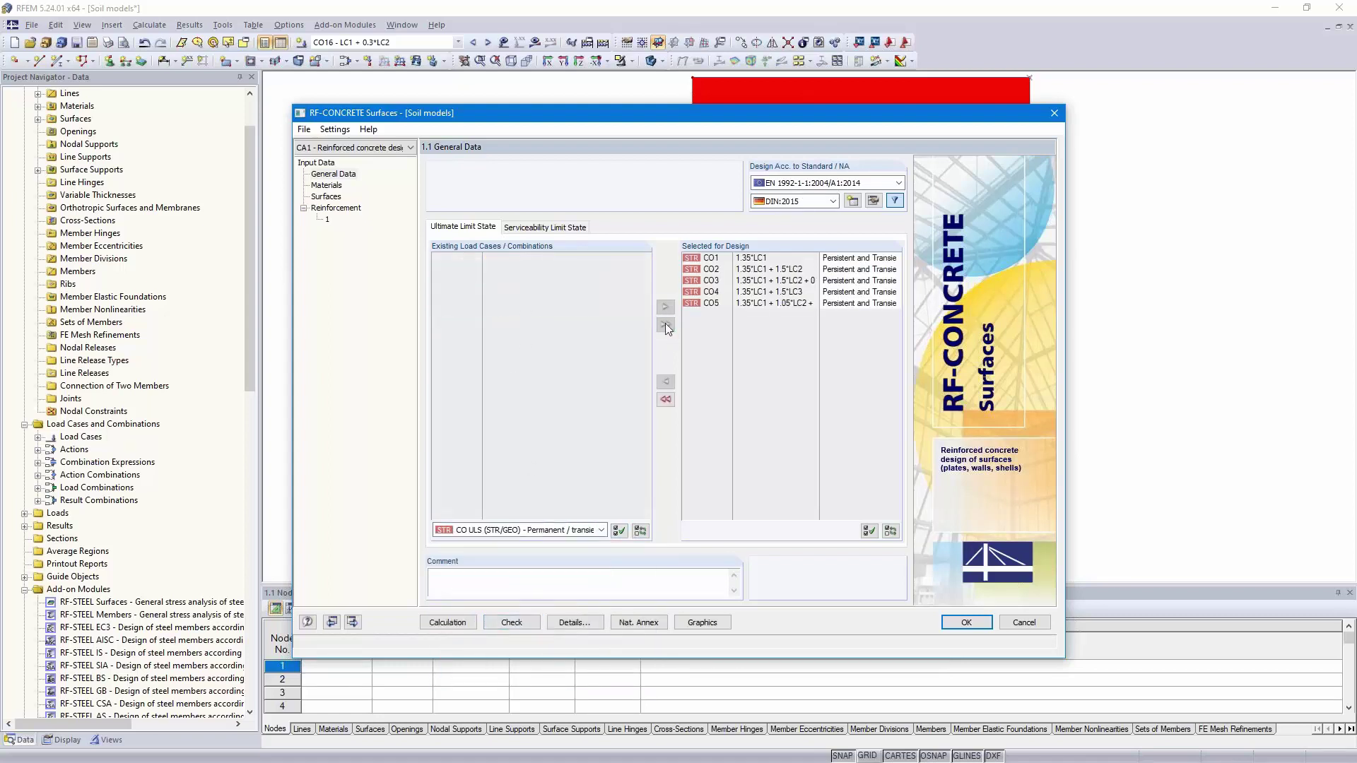
Step: For the serviceability limit state design, select the characteristic combinations CO6 to CO10 and the quasi-permanent combinations CO15 and CO16
{"action": "left_click", "coordinate": [528, 228]}
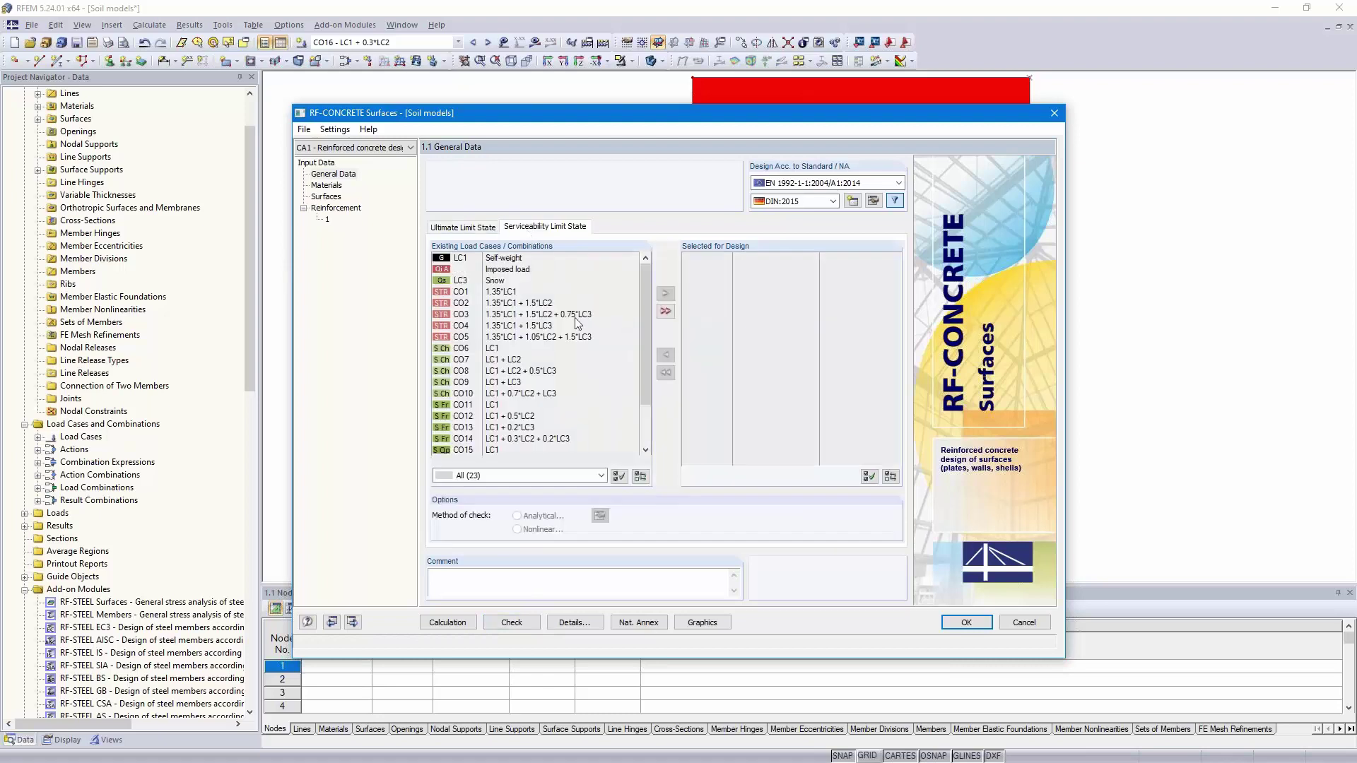
{"action": "left_click", "coordinate": [601, 475]}
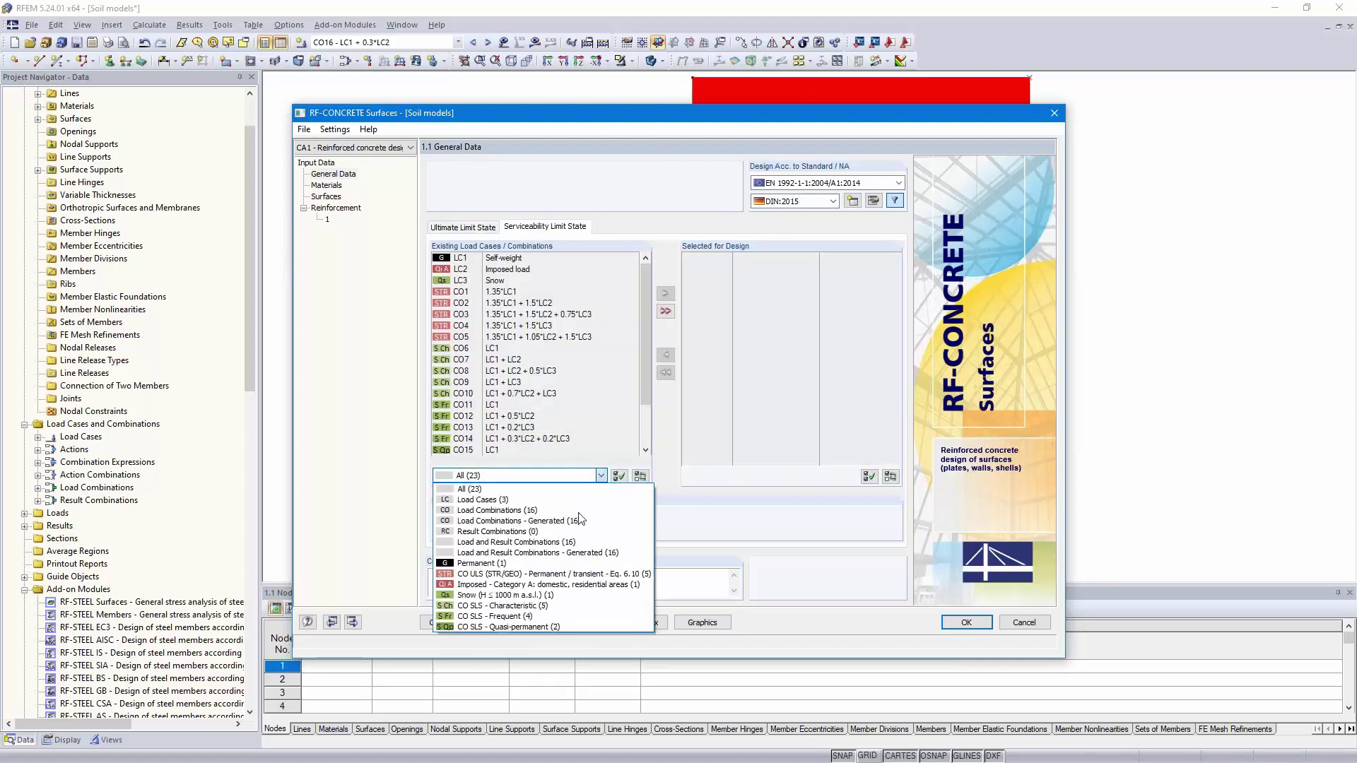
{"action": "left_click", "coordinate": [550, 606]}
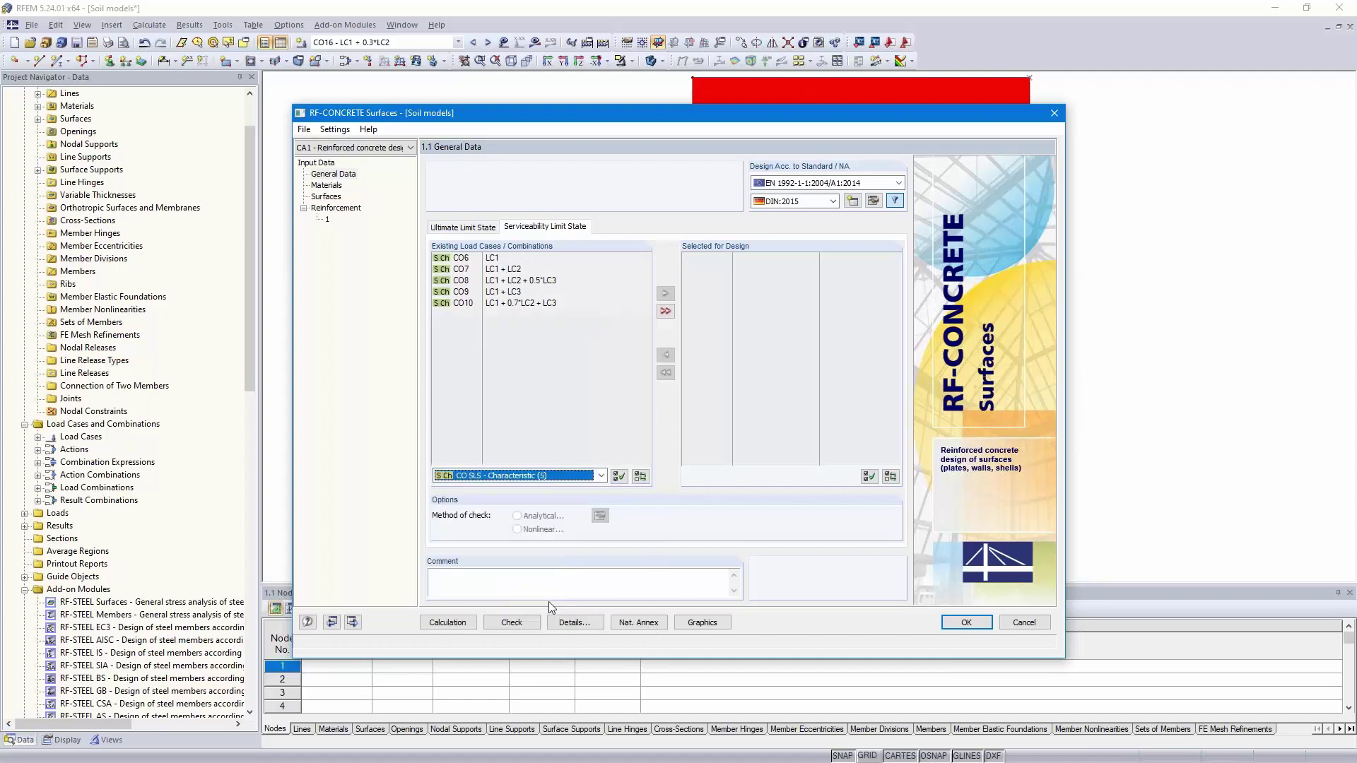
{"action": "left_click", "coordinate": [665, 312]}
{"action": "left_click", "coordinate": [601, 475]}
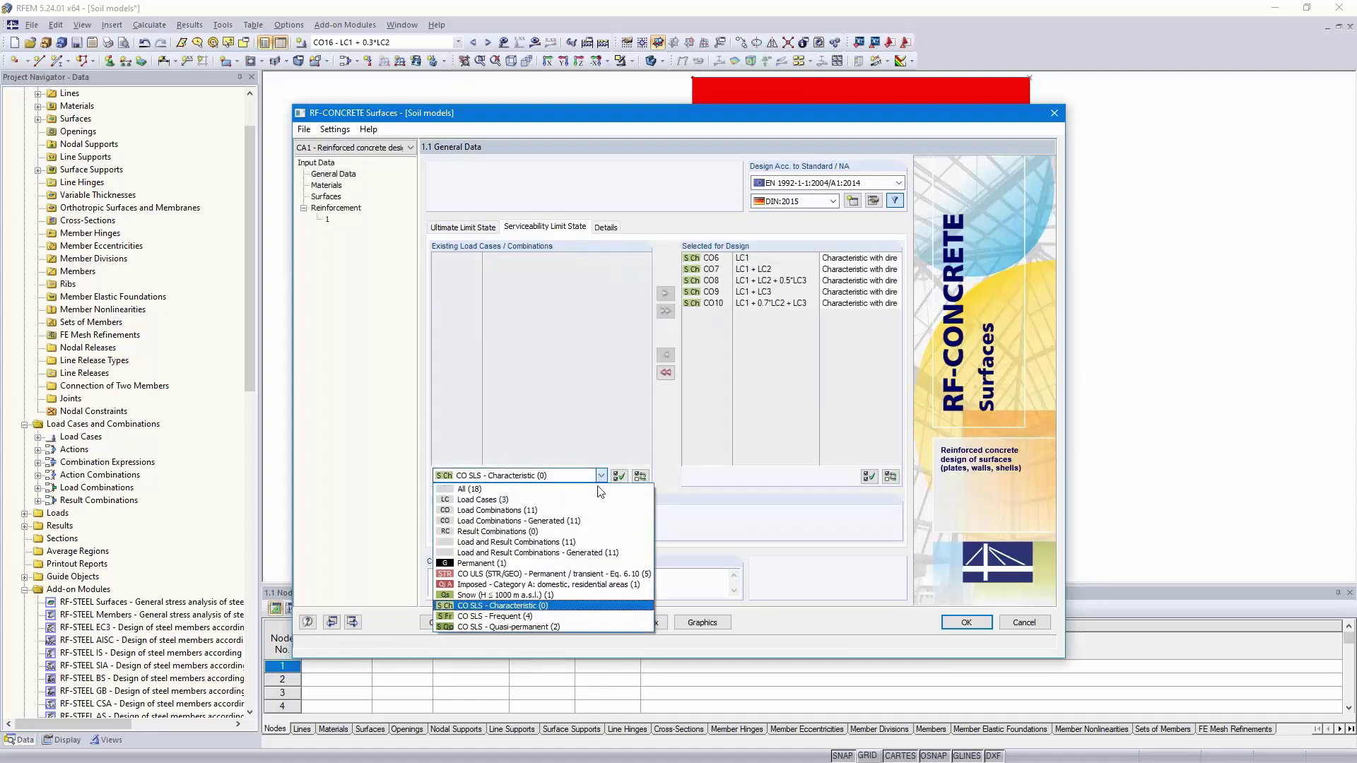
{"action": "left_click", "coordinate": [551, 627]}
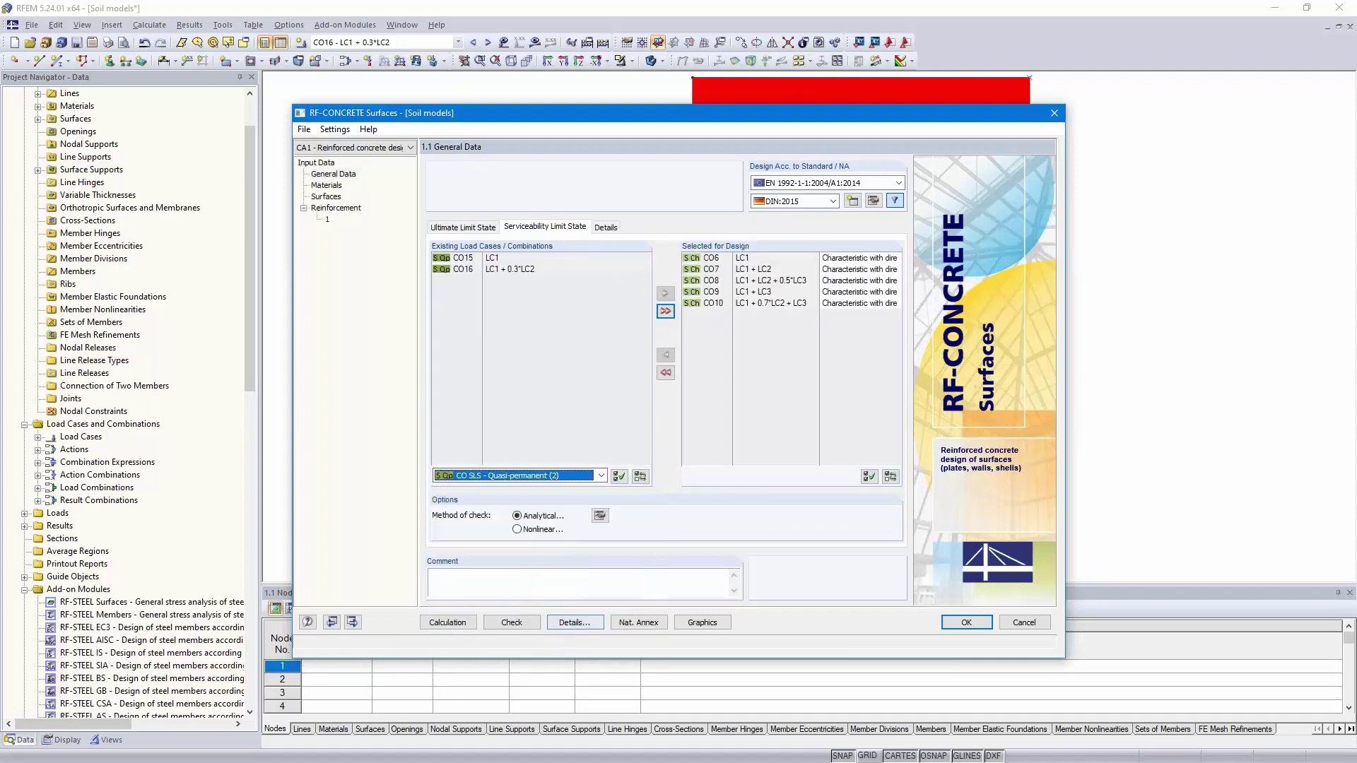
{"action": "left_click", "coordinate": [665, 312]}
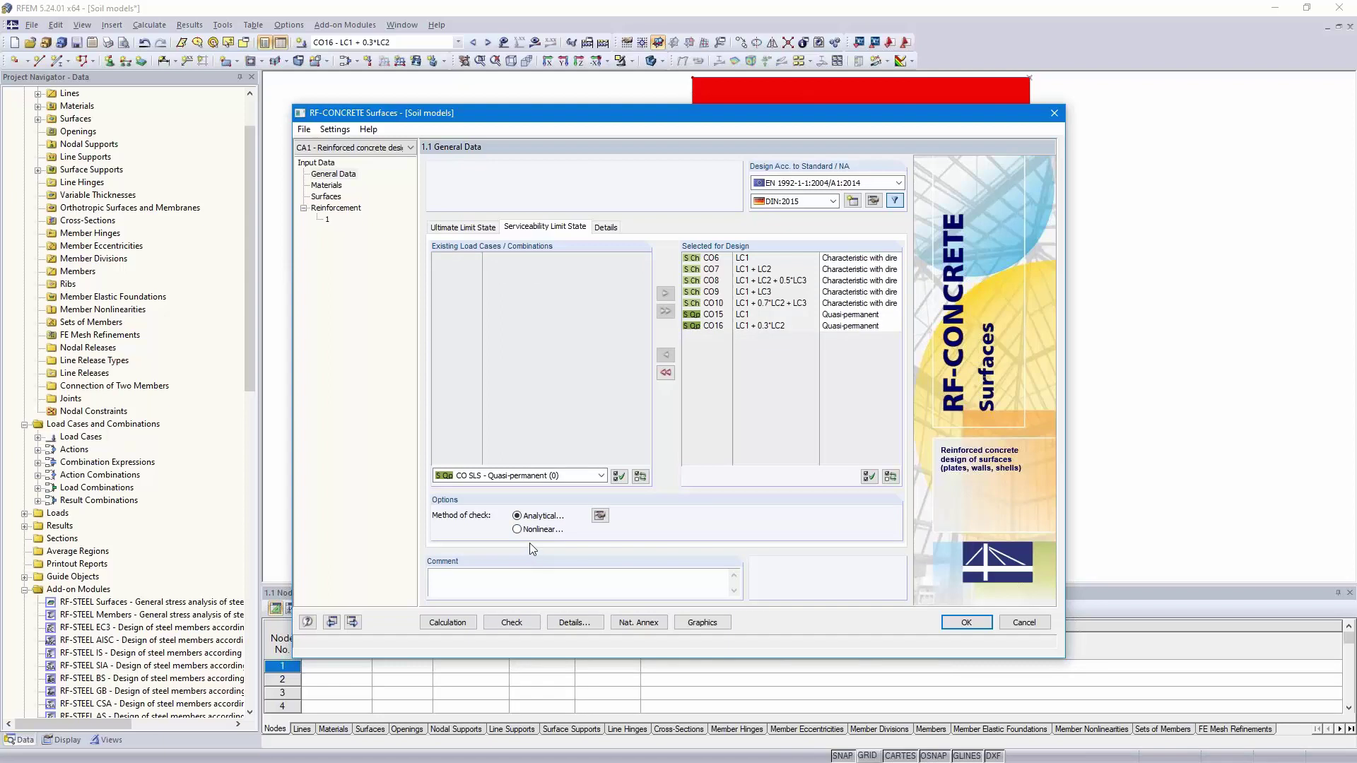
Step: Include the design of concrete stresses in the settings for the analytical serviceability limit state method
{"action": "left_click", "coordinate": [600, 517]}
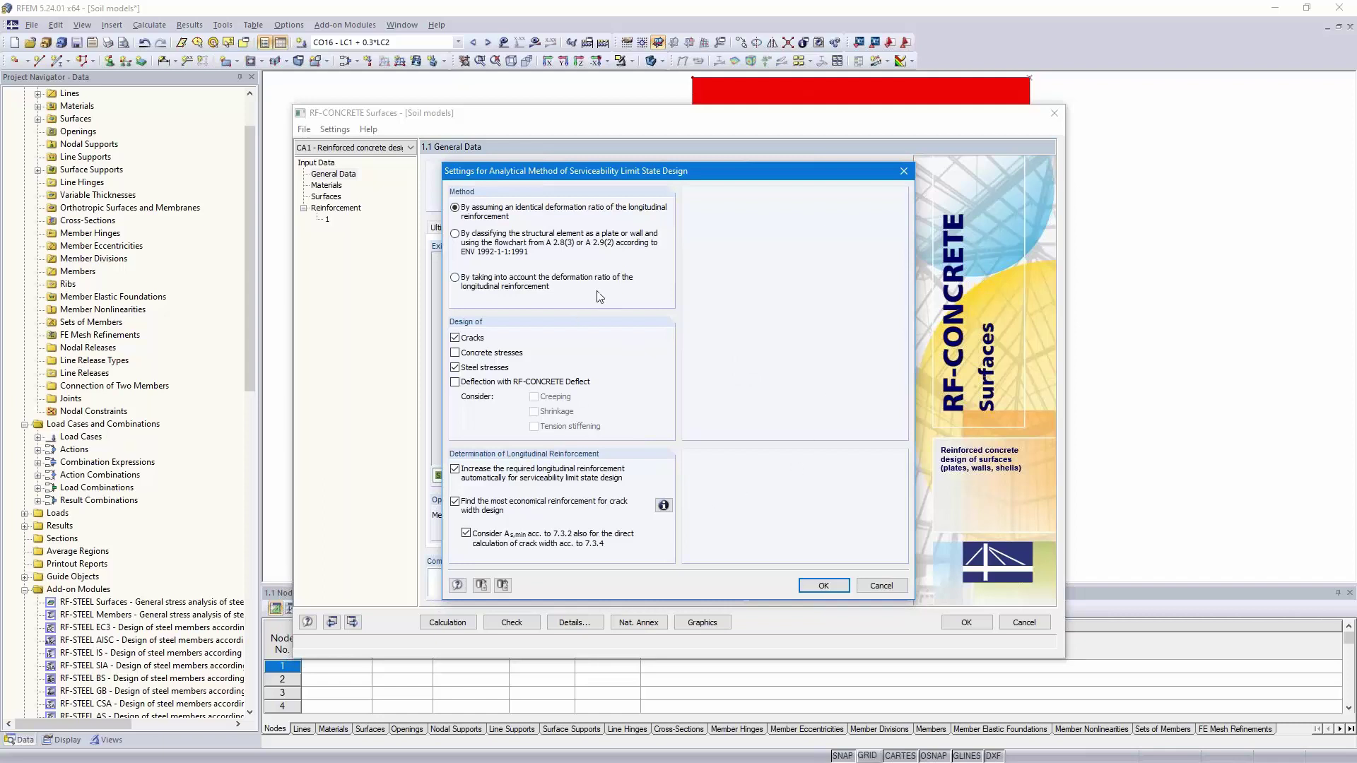
{"action": "left_click", "coordinate": [456, 353]}
{"action": "left_click", "coordinate": [823, 586]}
Step: Review the materials and the concrete stress limitation types for surface 4, keeping the limit according to the design situation with k1*fck and k2*fck
{"action": "left_click", "coordinate": [352, 622]}
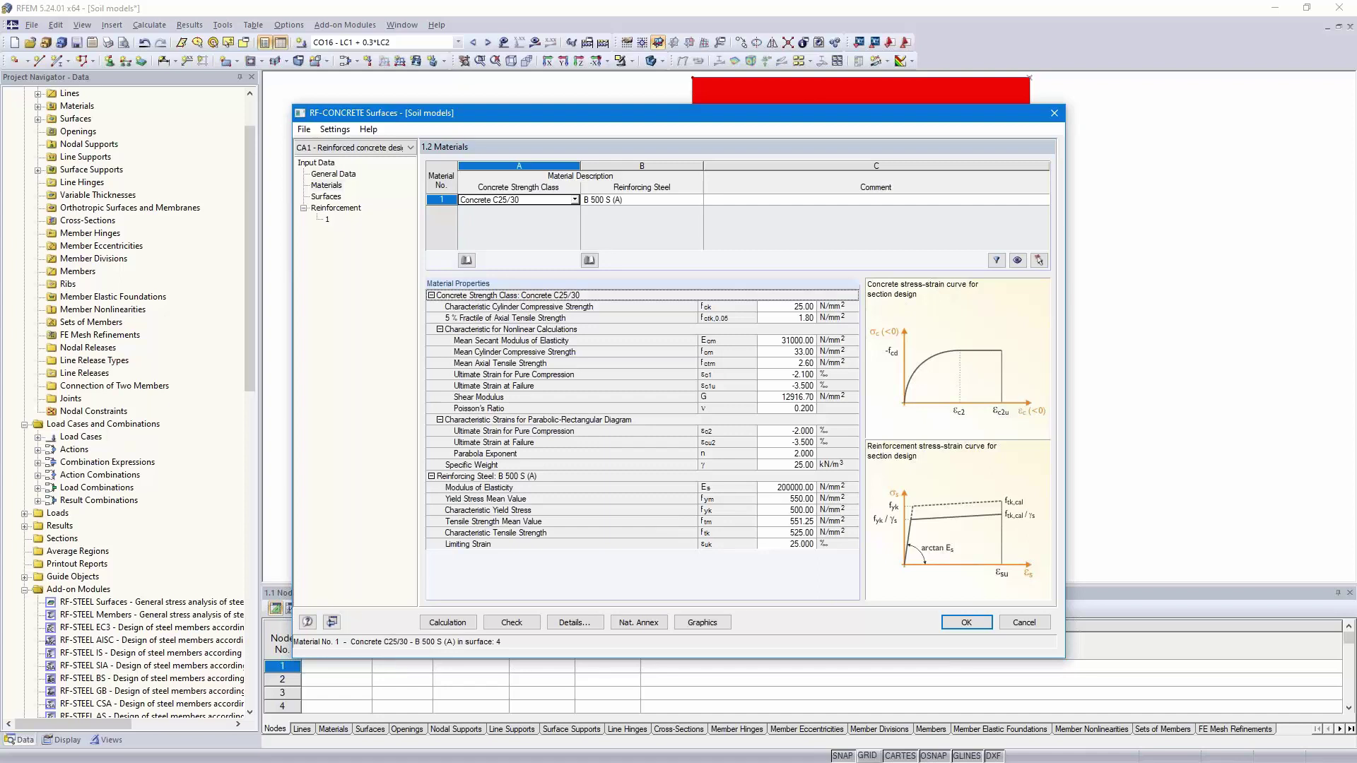
{"action": "left_click", "coordinate": [353, 622]}
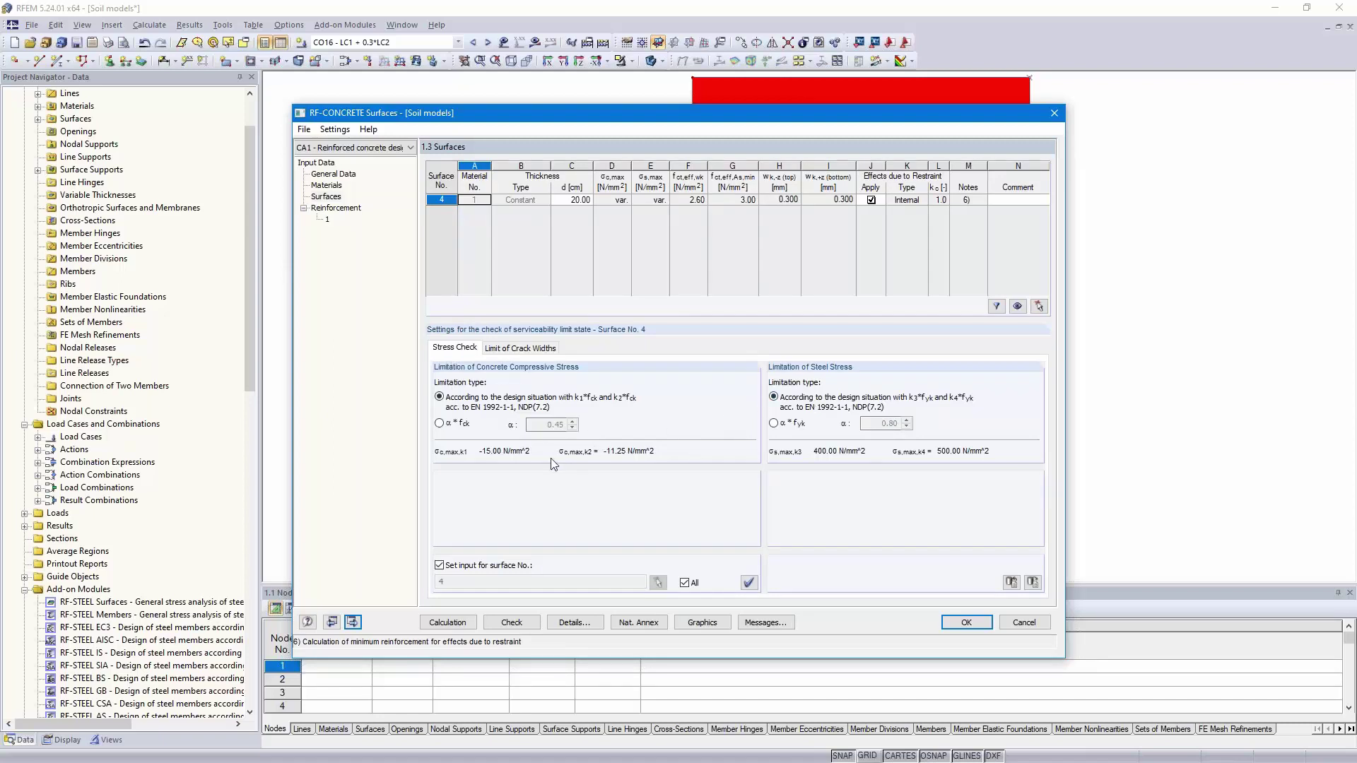
{"action": "left_click", "coordinate": [439, 424]}
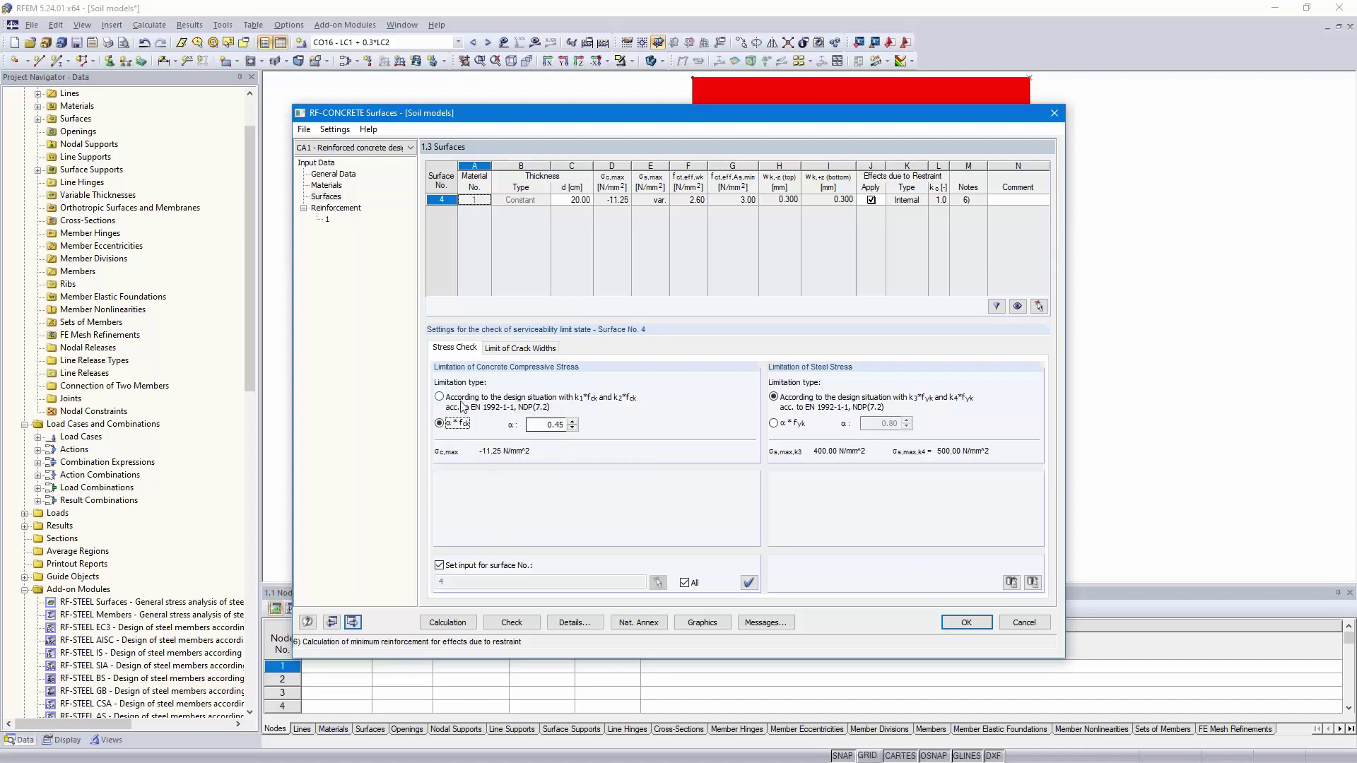
{"action": "left_click", "coordinate": [439, 396]}
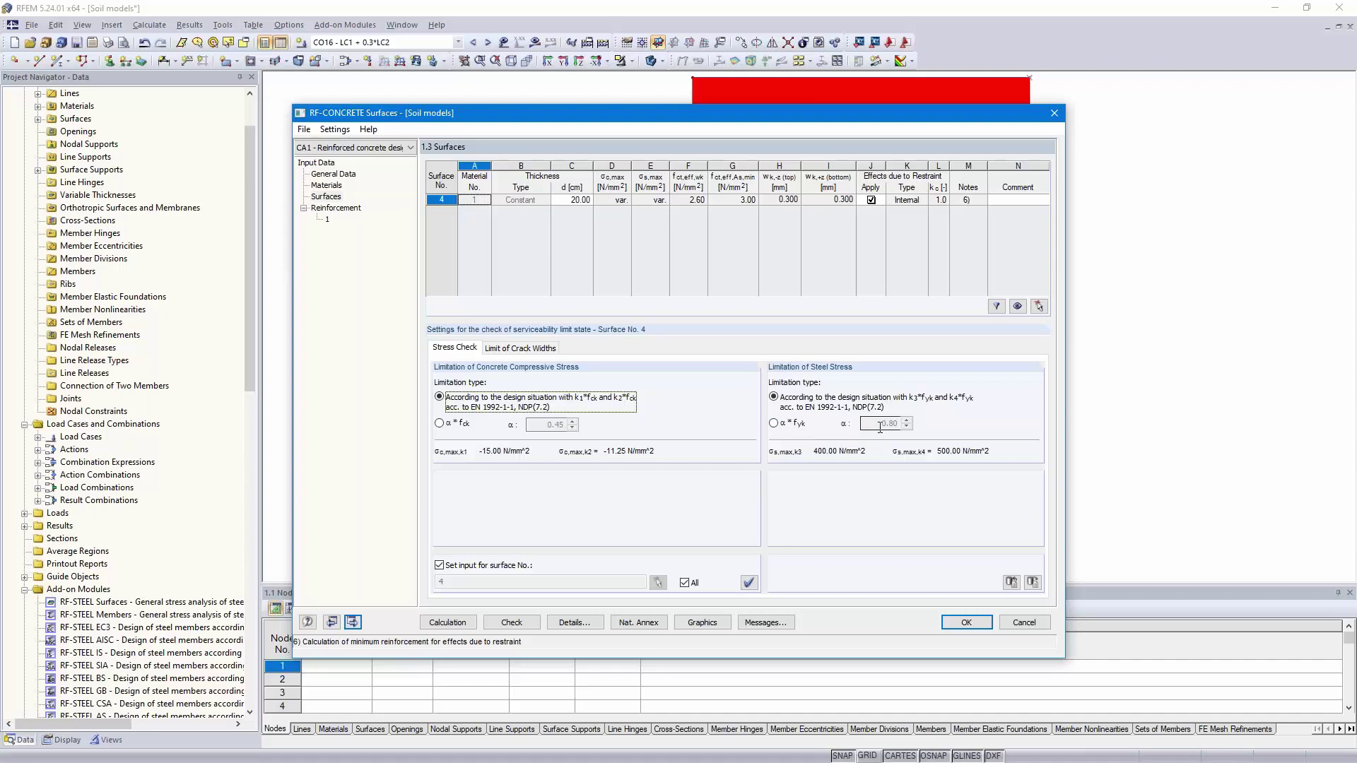
Step: Set surface 4's allowable crack widths to 0.400 mm top (X0, XC1) and 0.300 mm bottom (XC2 - XC4), without the 7.3.3 design
{"action": "left_click", "coordinate": [517, 348]}
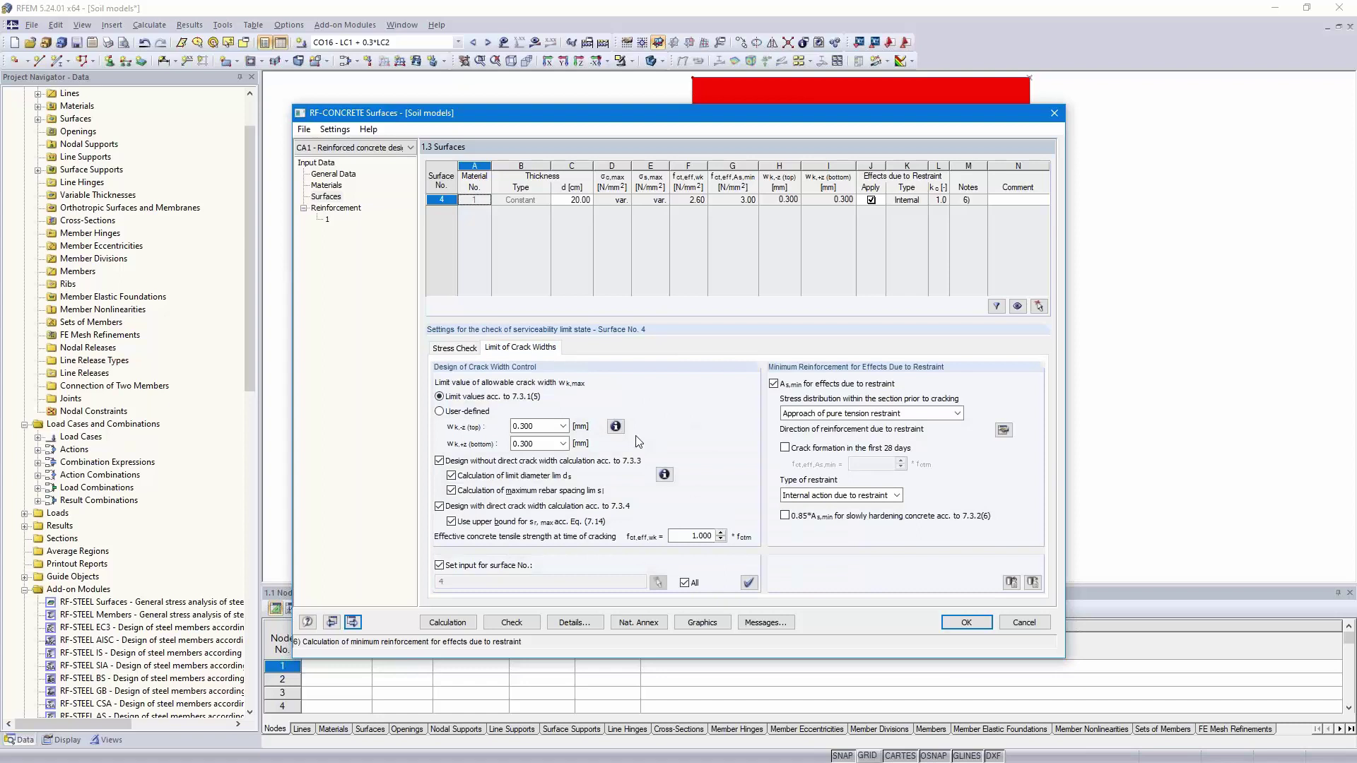
{"action": "left_click", "coordinate": [563, 427]}
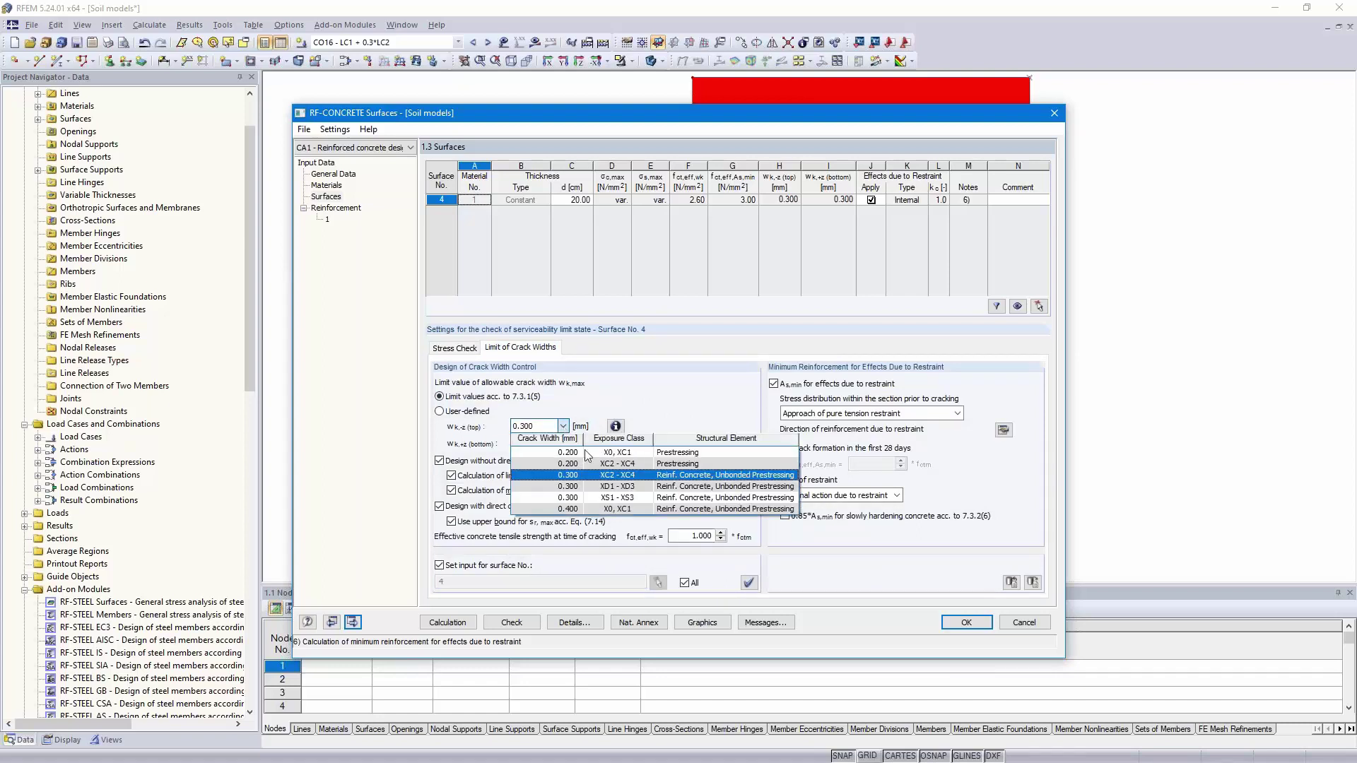
{"action": "left_click", "coordinate": [634, 509]}
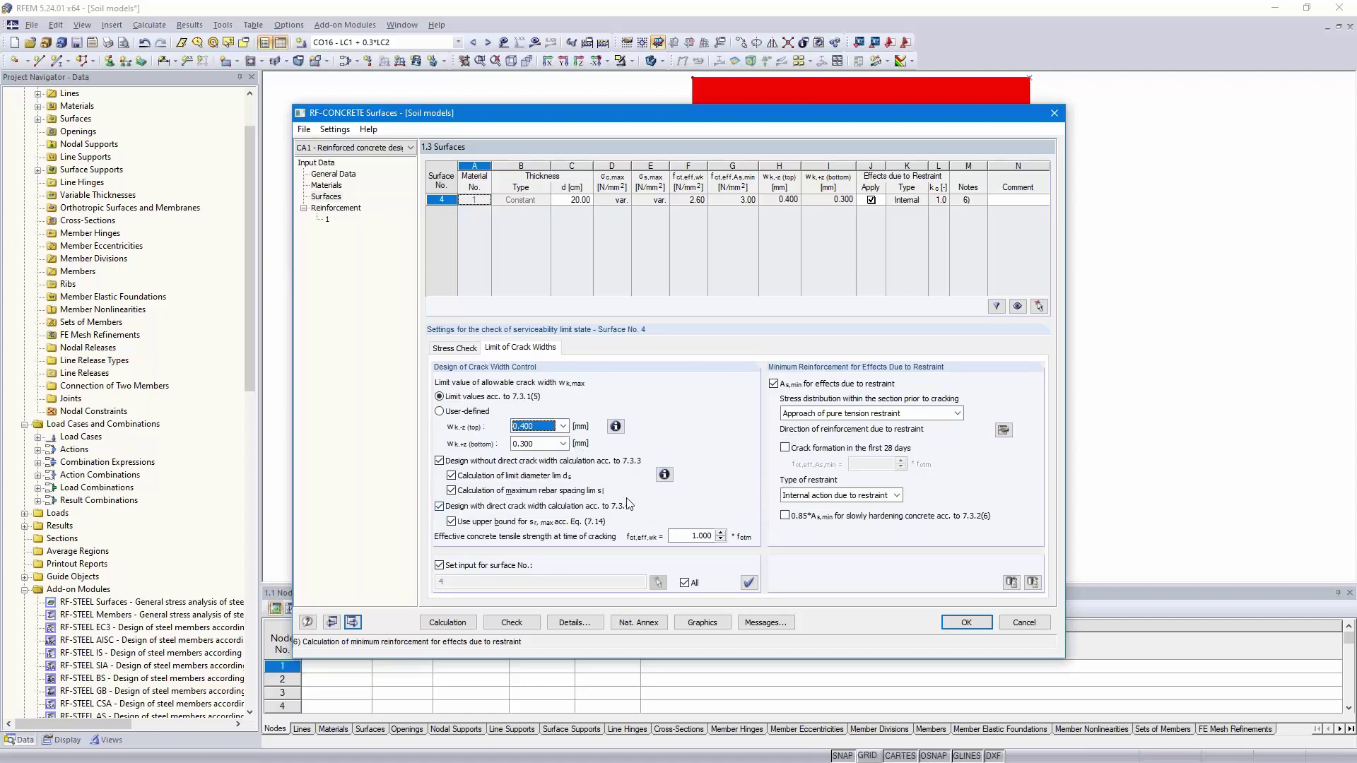
{"action": "left_click", "coordinate": [563, 444]}
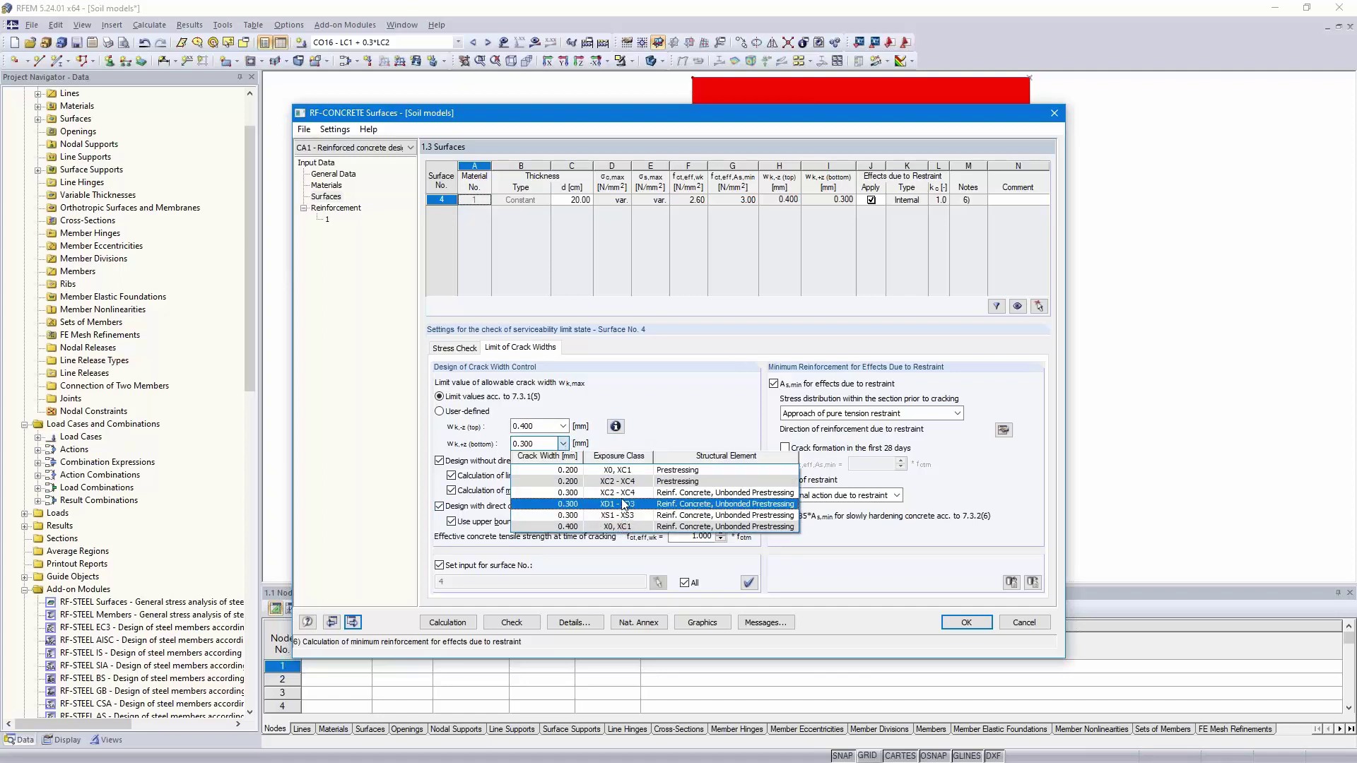
{"action": "left_click", "coordinate": [624, 494]}
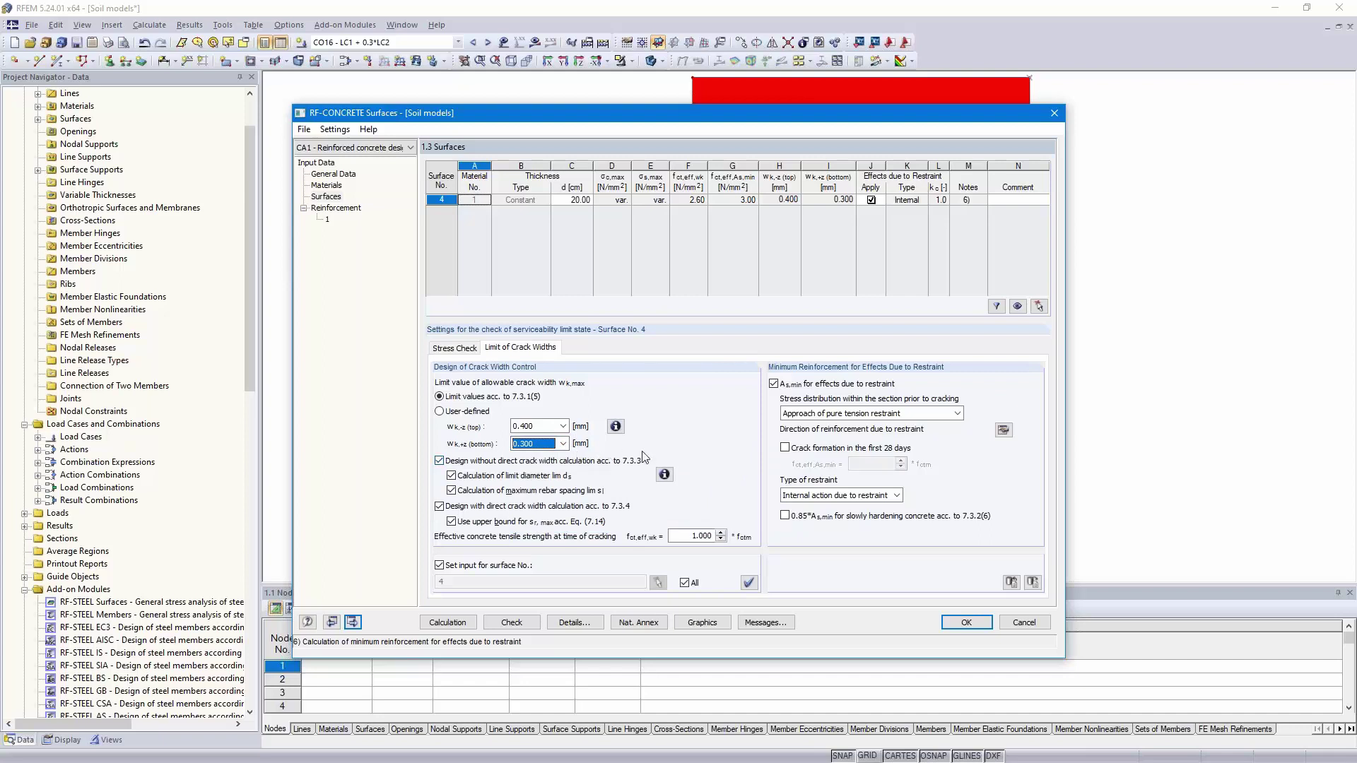
{"action": "left_click", "coordinate": [439, 461]}
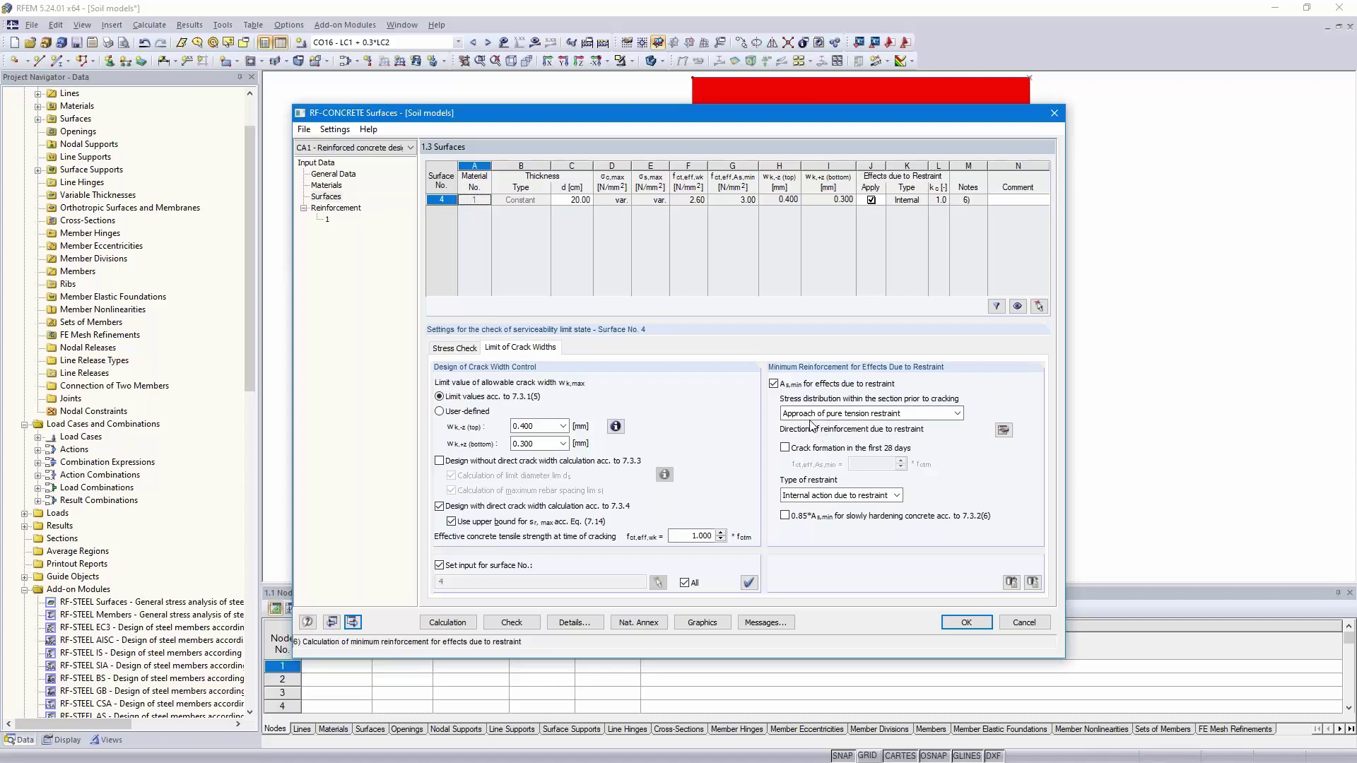
Step: Base the minimum reinforcement on pure tension restraint with crack formation in the first 28 days and an effective tensile strength of 0.65 fctm
{"action": "left_click", "coordinate": [848, 416]}
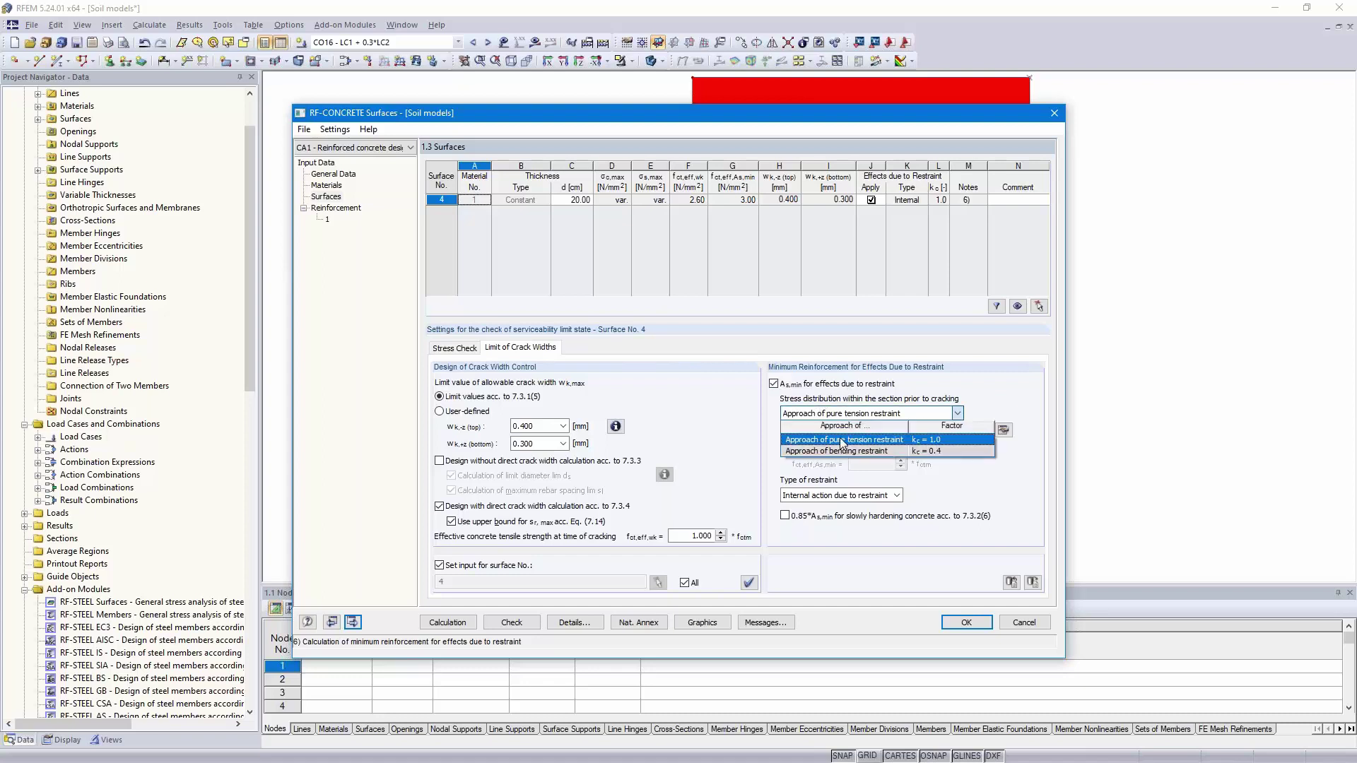
{"action": "left_click", "coordinate": [846, 440]}
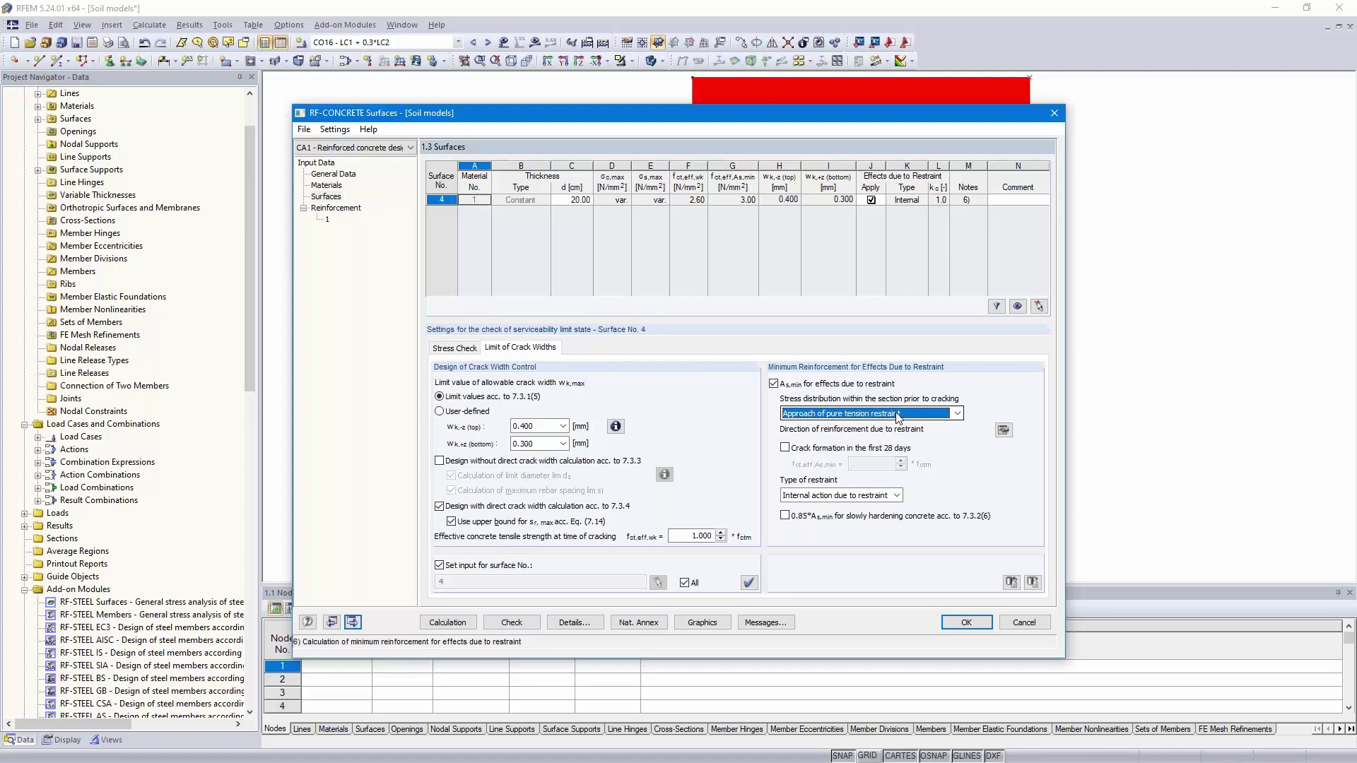
{"action": "left_click", "coordinate": [785, 448]}
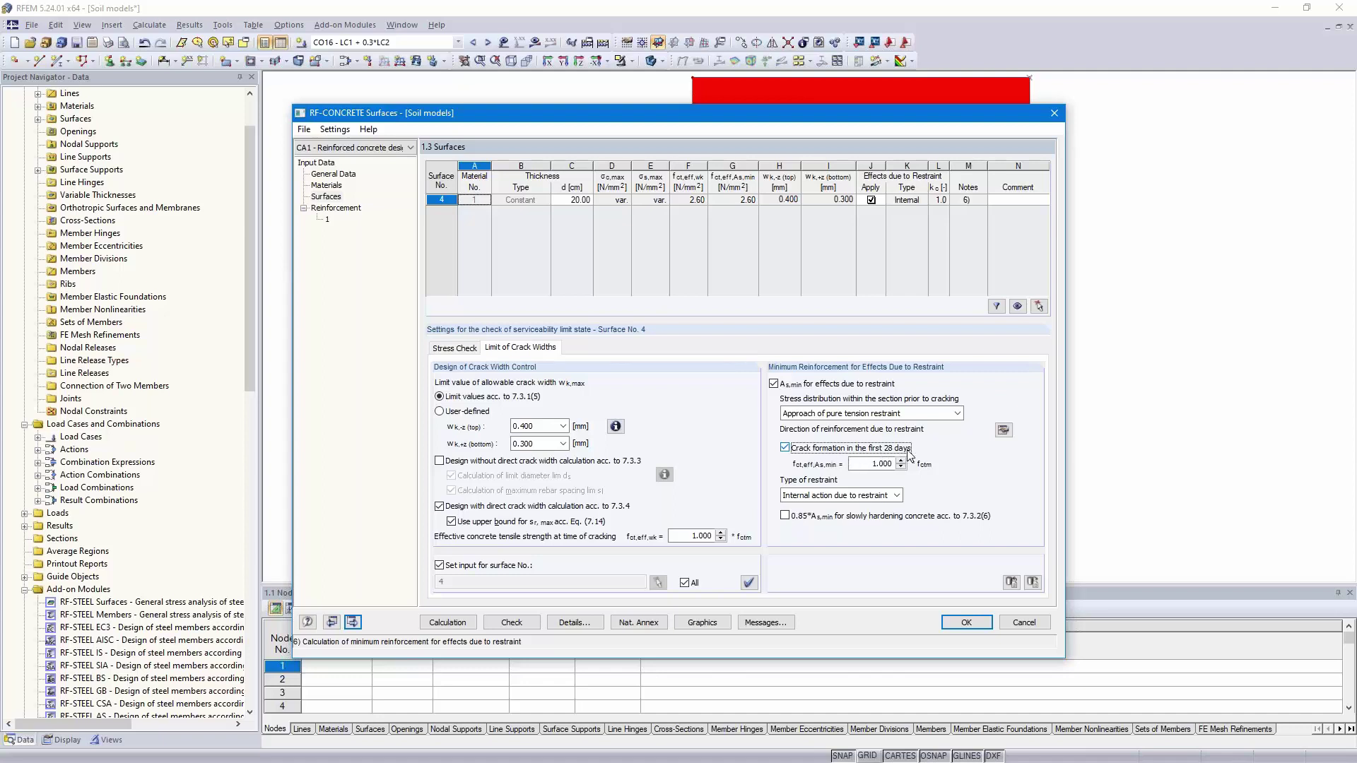
{"action": "key", "text": "Tab"}
{"action": "type", "text": ",65"}
Step: Set the type of restraint for the minimum reinforcement to external action due to restraint
{"action": "left_click", "coordinate": [852, 494]}
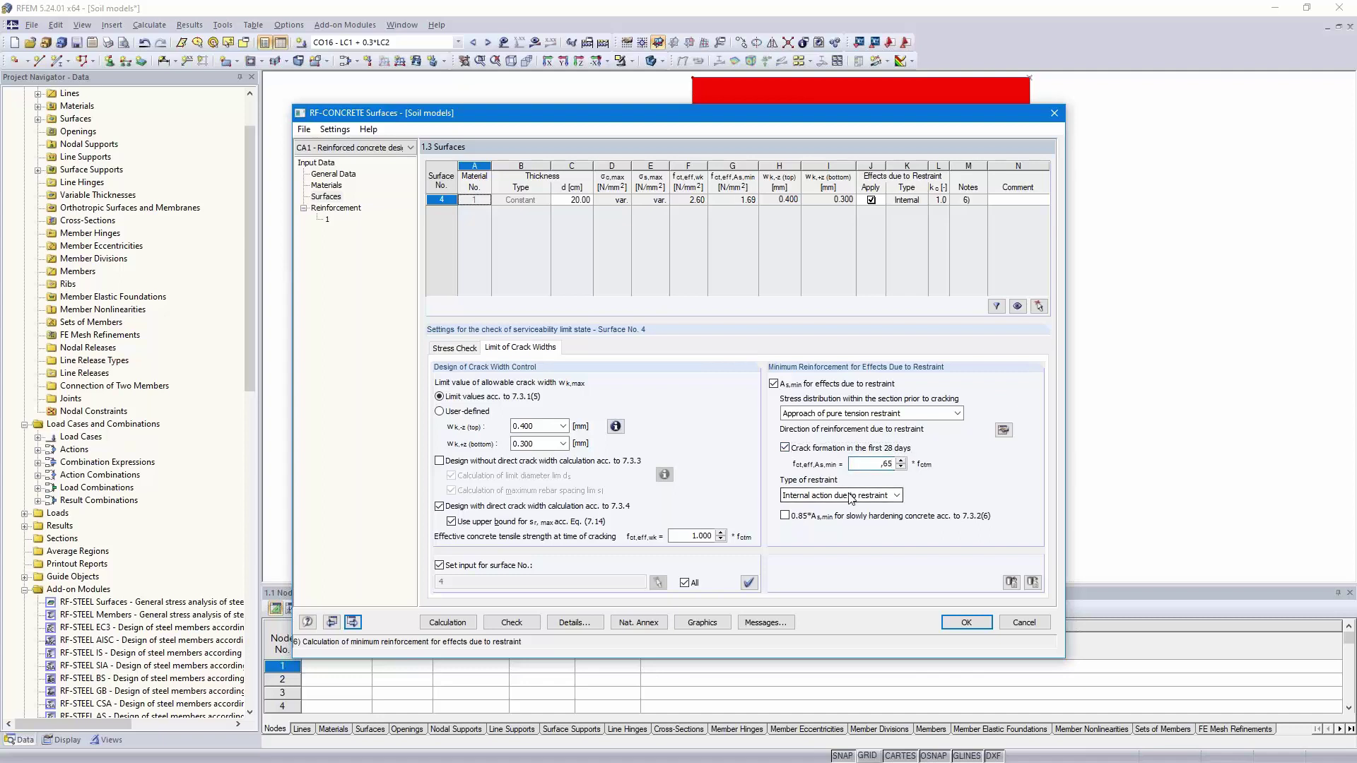
{"action": "left_click", "coordinate": [852, 493]}
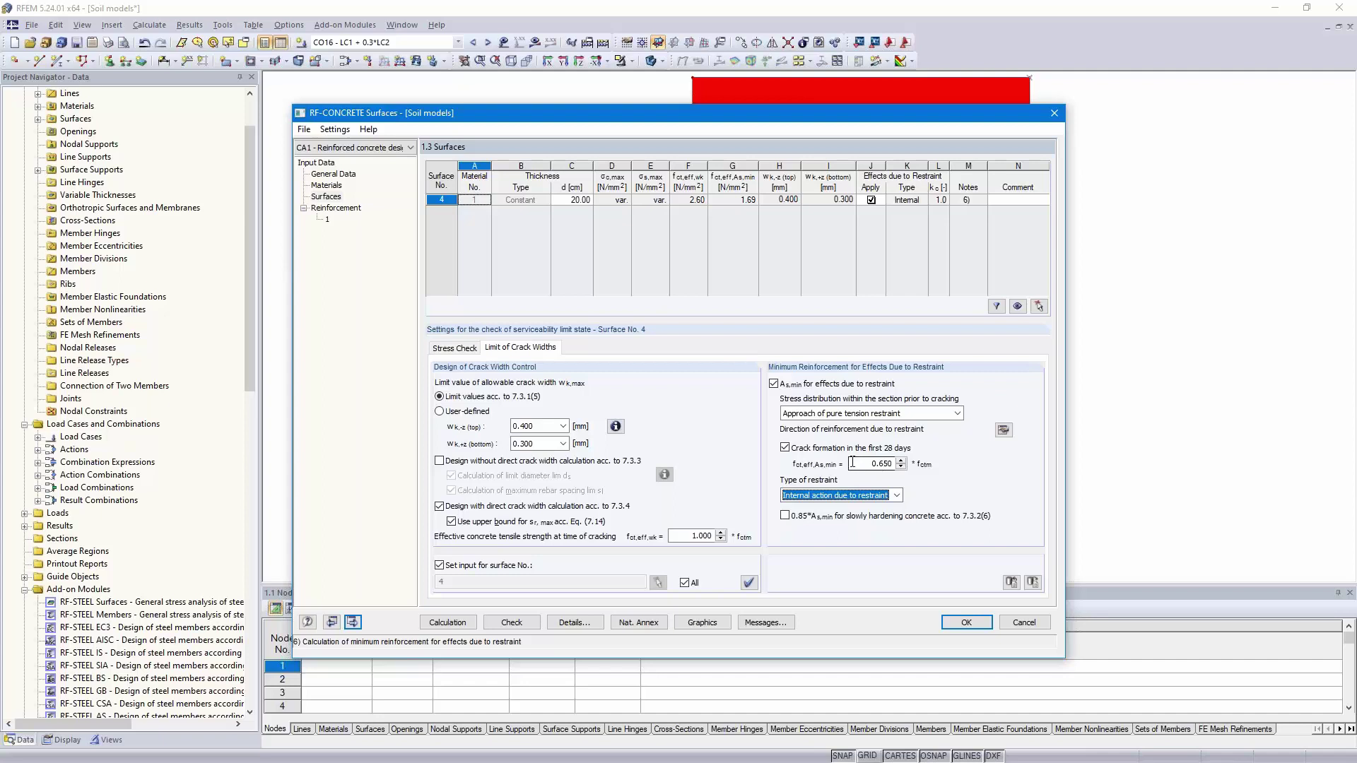
{"action": "left_click", "coordinate": [861, 464]}
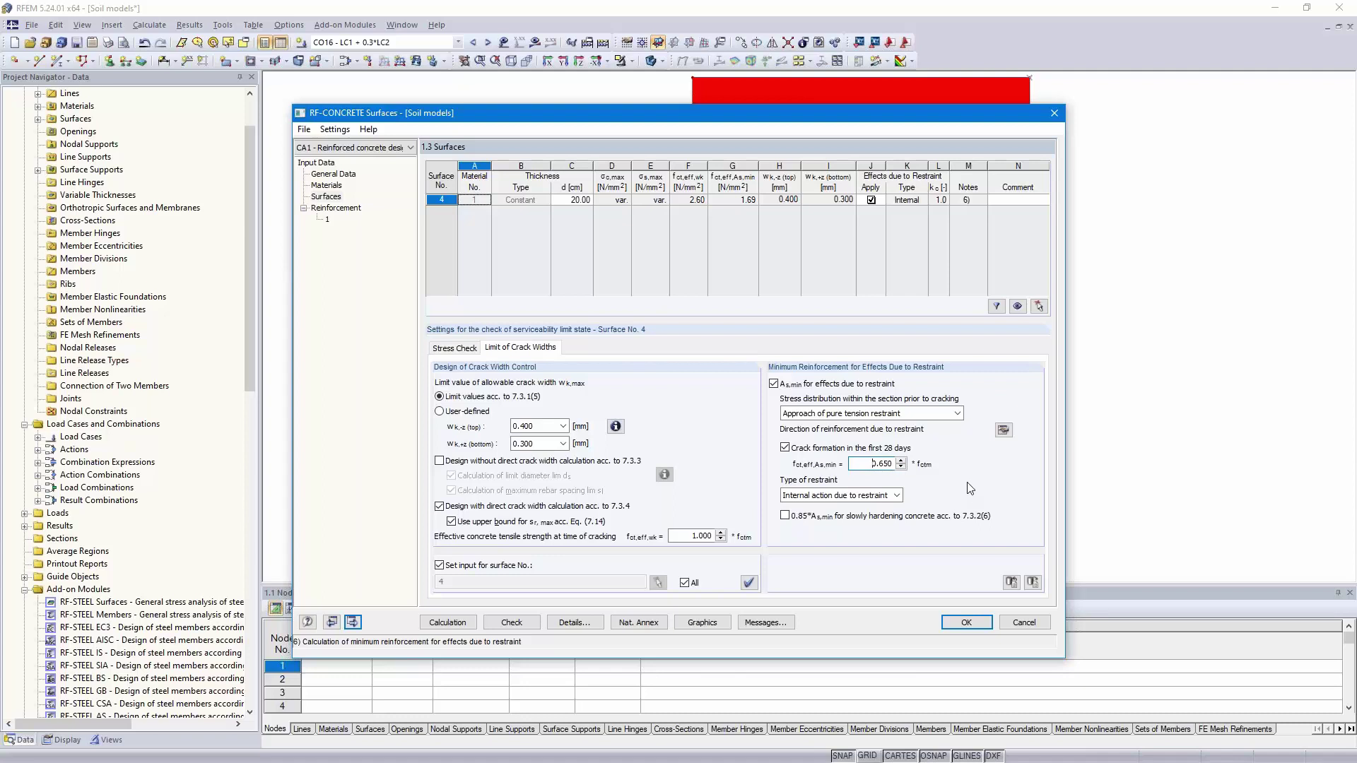
{"action": "left_click", "coordinate": [867, 496]}
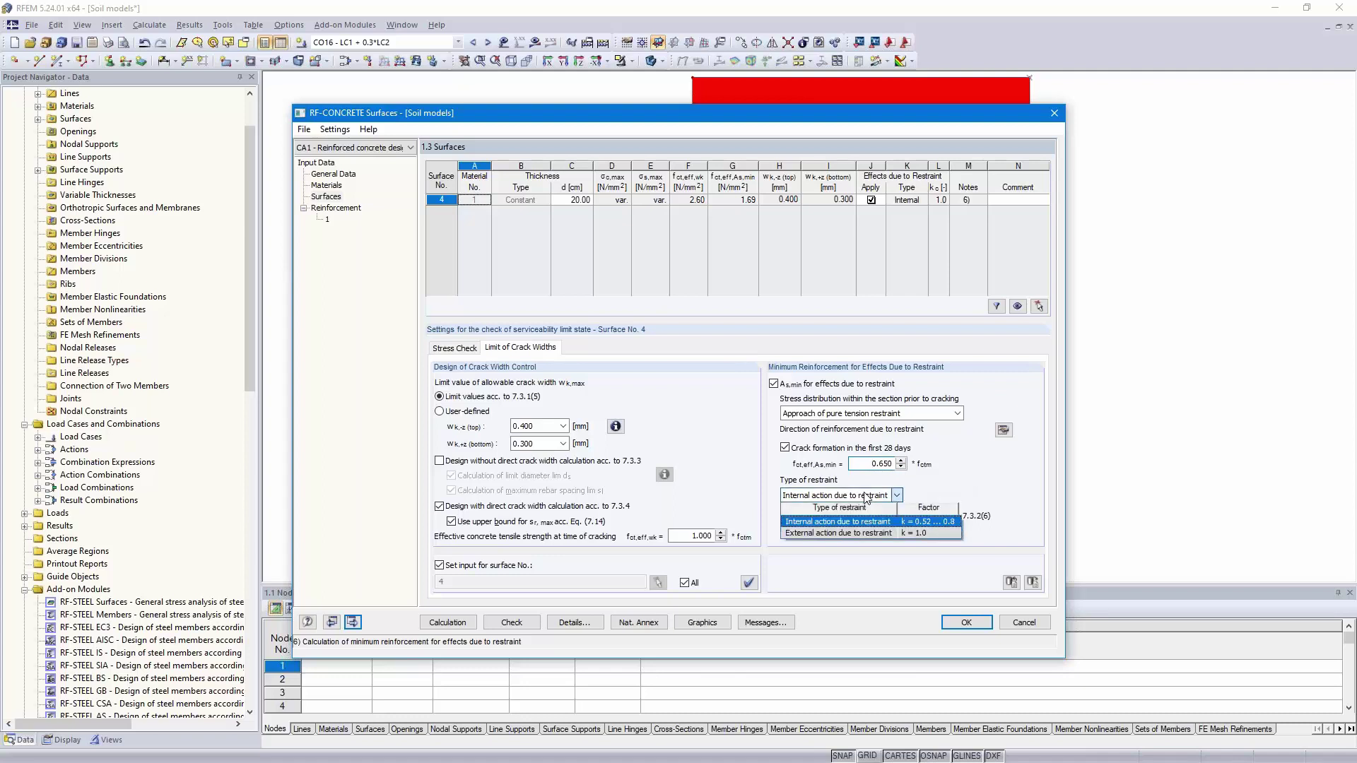
{"action": "left_click", "coordinate": [855, 535]}
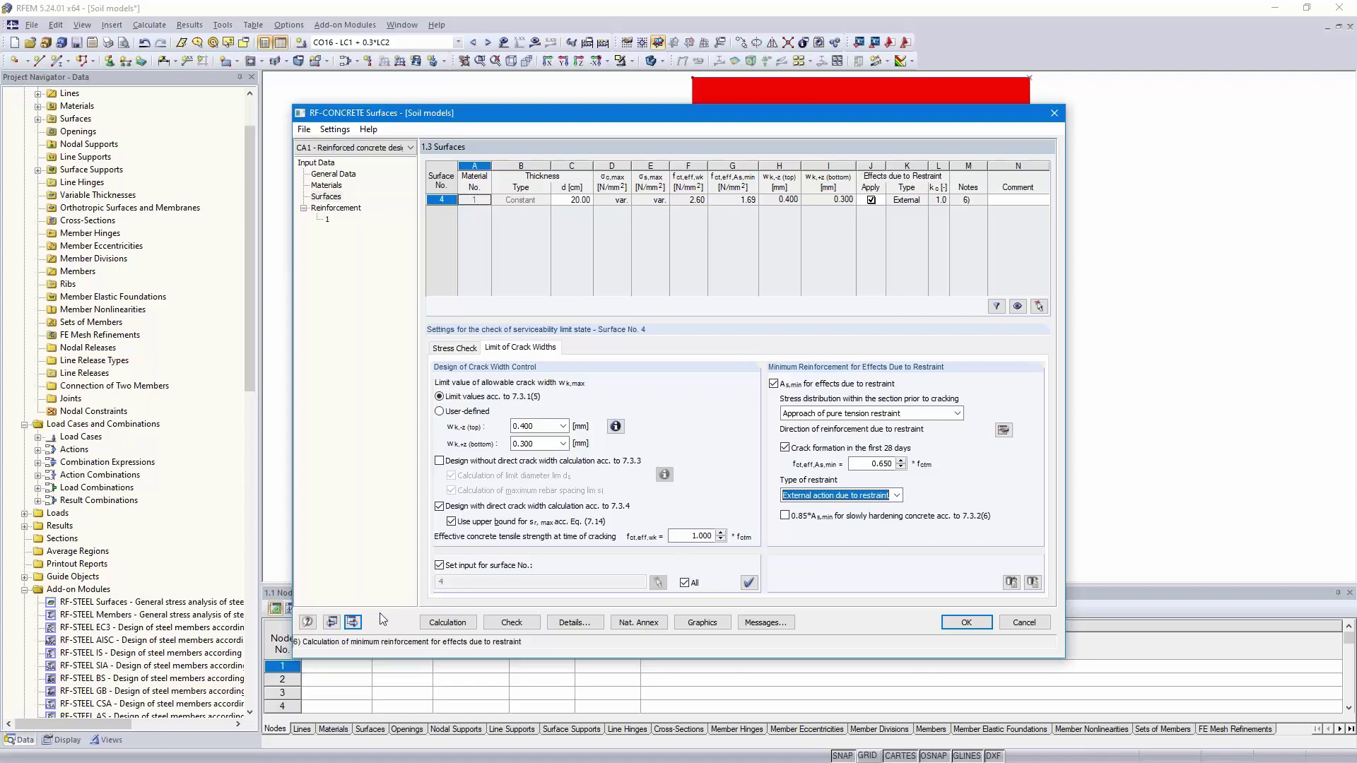
Step: Define the basic reinforcement's concrete cover according to standard and assign exposure class XC2 to the bottom (+z) side
{"action": "left_click", "coordinate": [353, 623]}
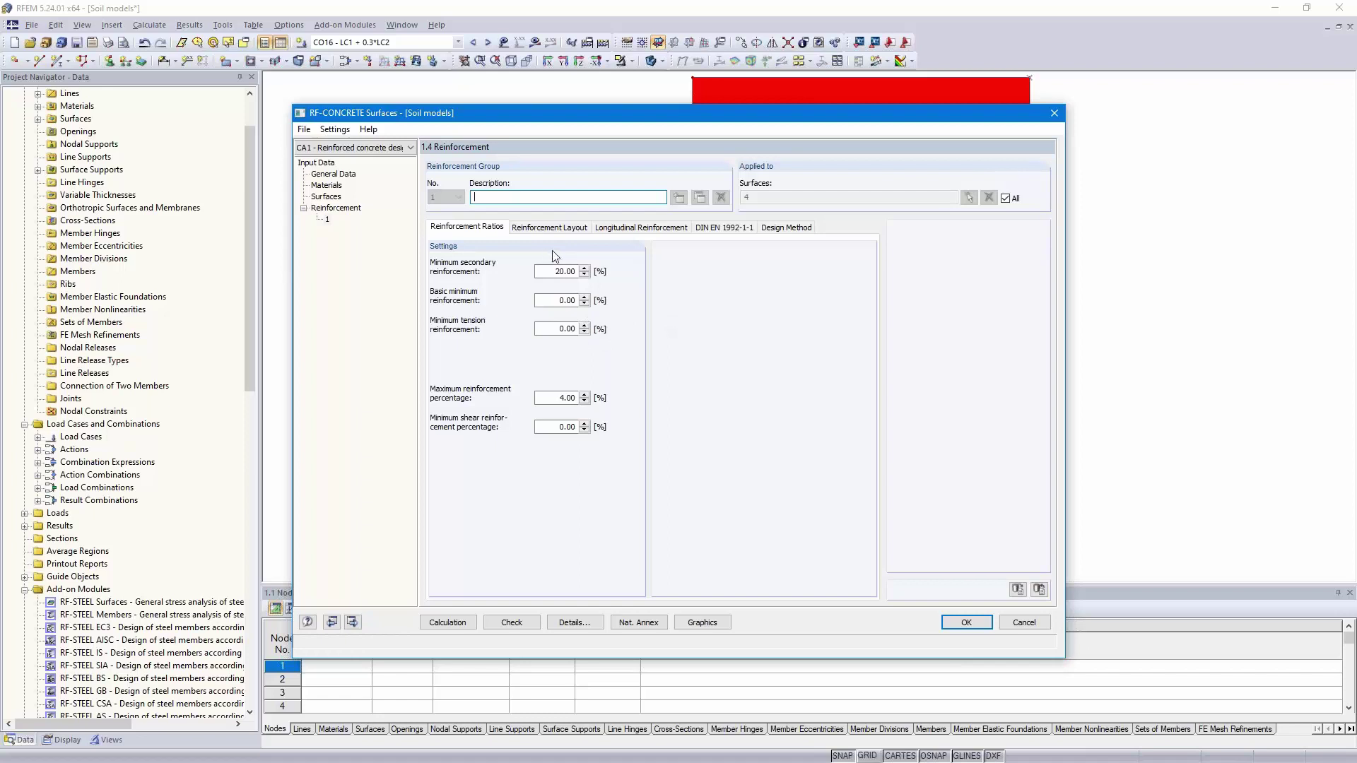
{"action": "left_click", "coordinate": [539, 232]}
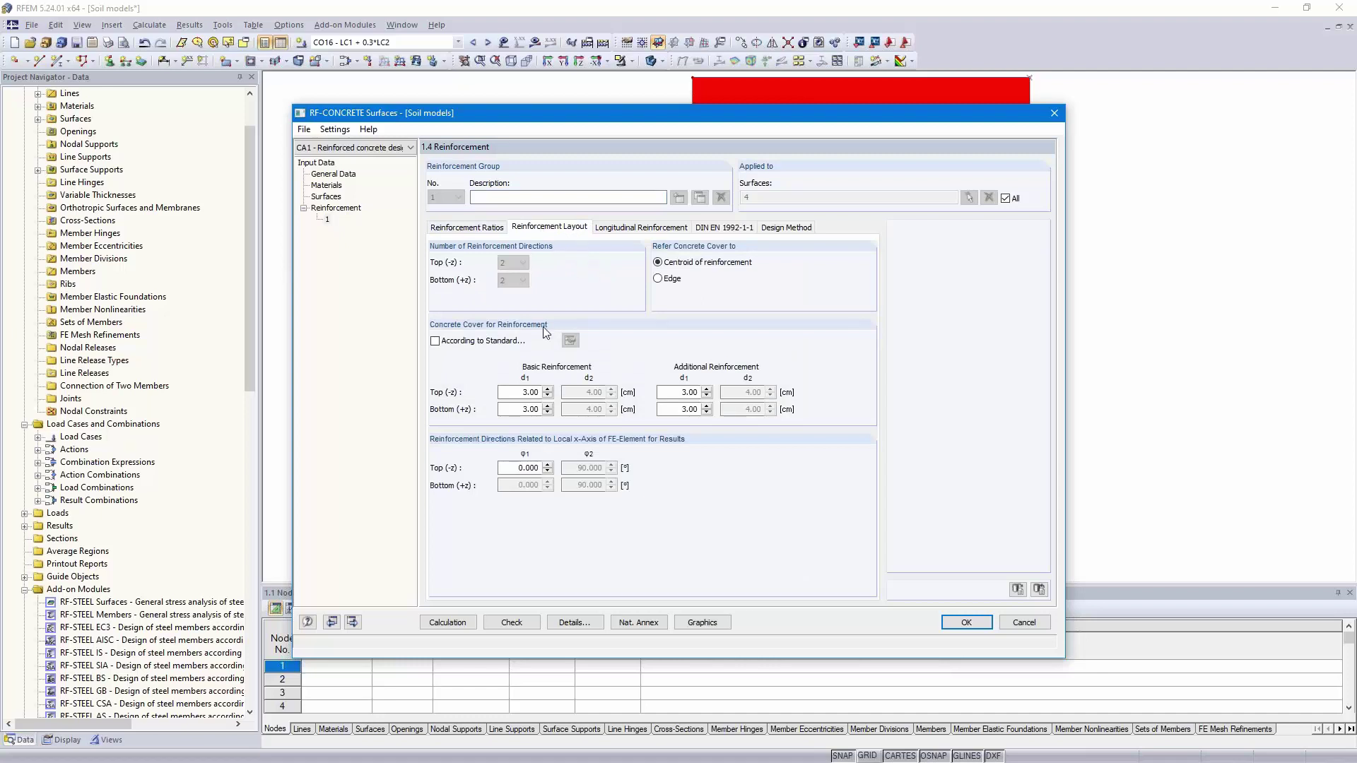
{"action": "left_click", "coordinate": [435, 340]}
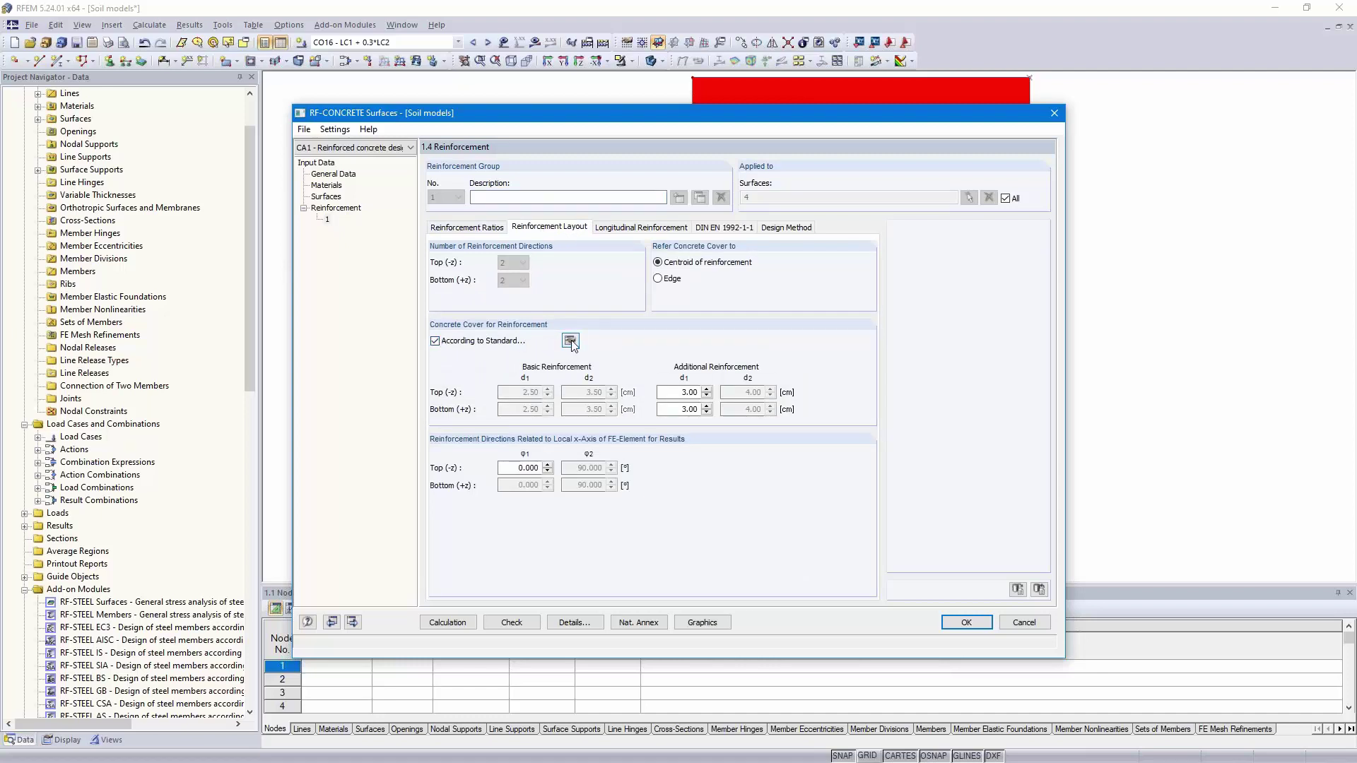
{"action": "left_click", "coordinate": [570, 340]}
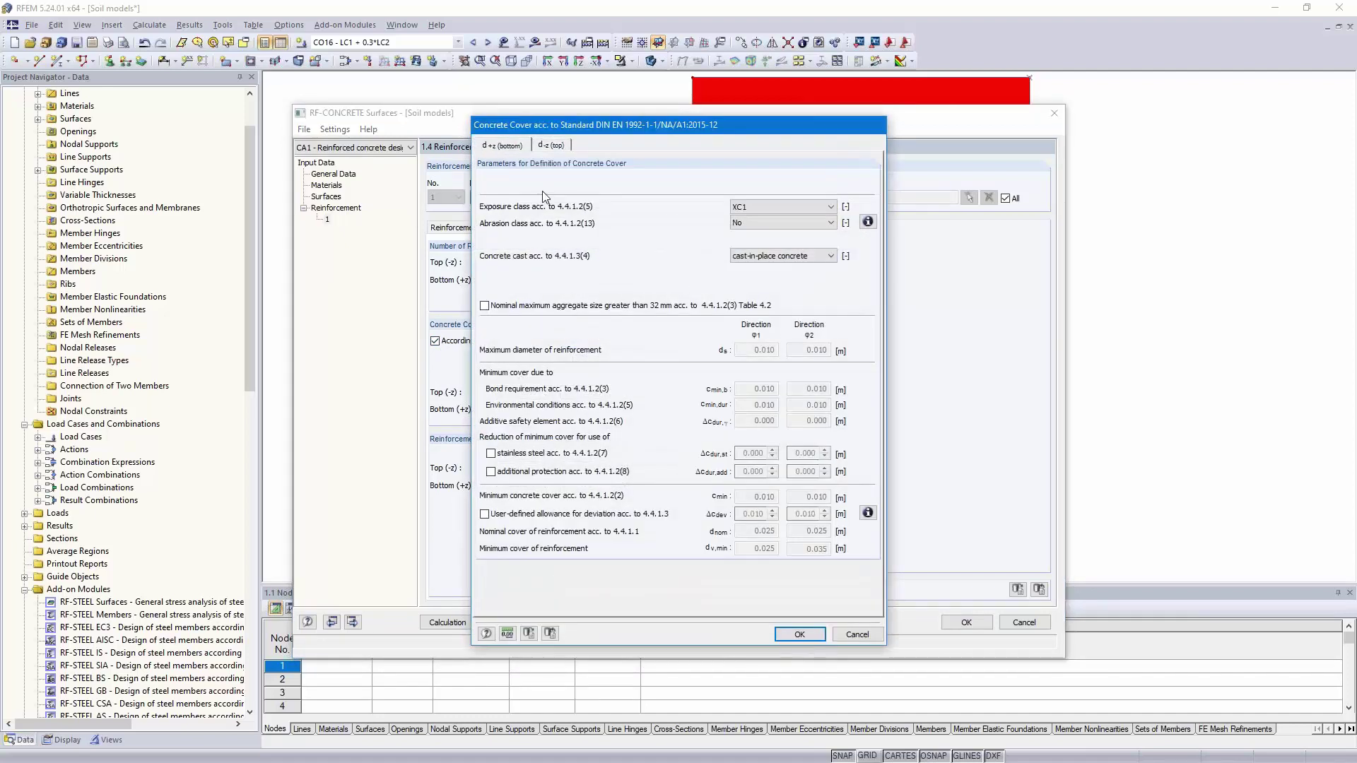
{"action": "left_click", "coordinate": [830, 206]}
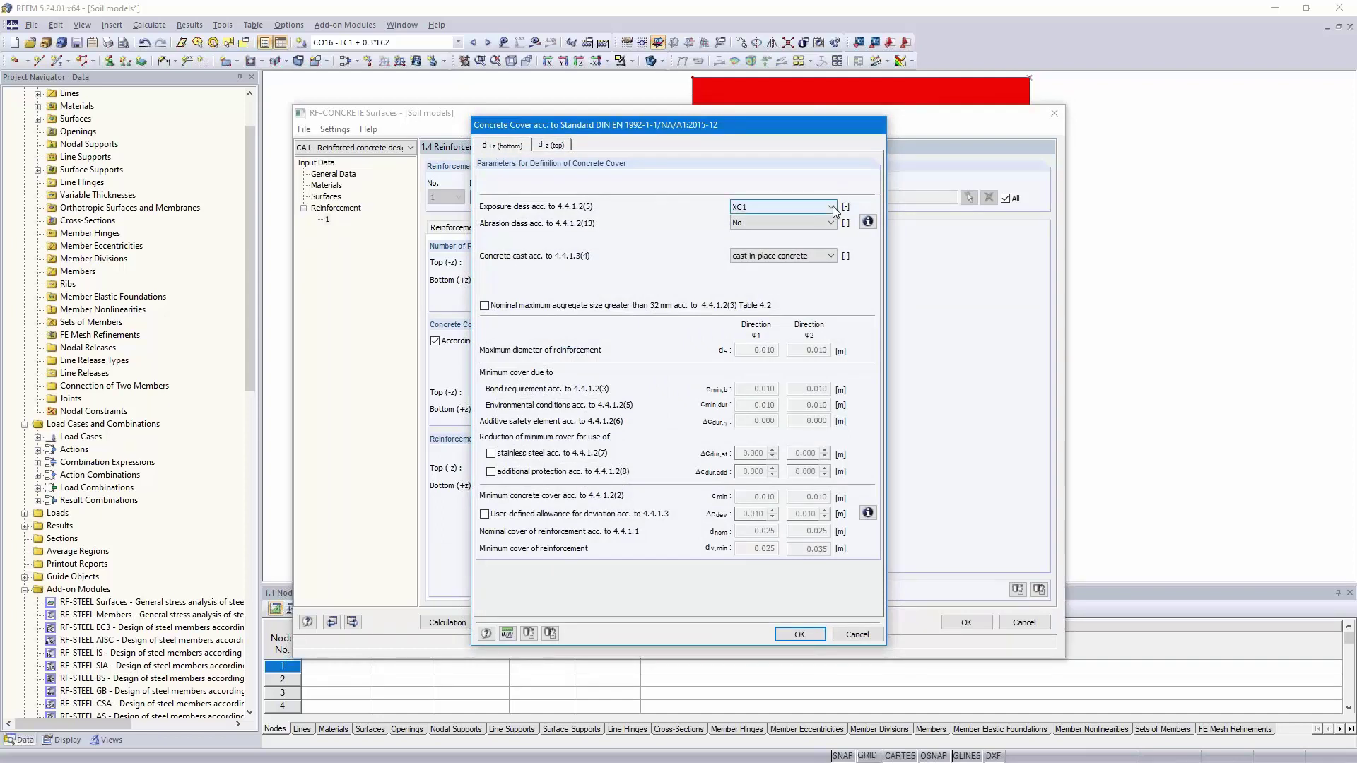
{"action": "left_click", "coordinate": [801, 239]}
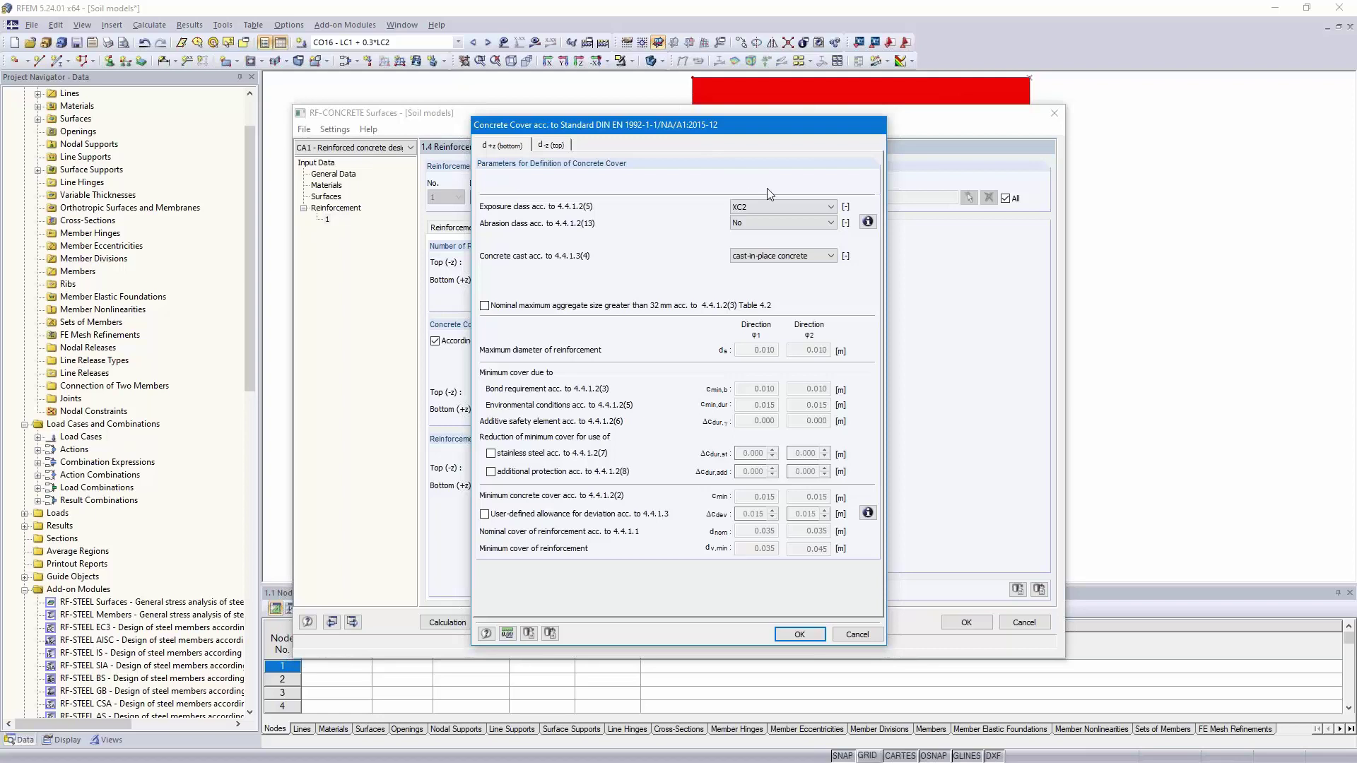
Step: Decouple the top (-z) cover settings from the bottom side and assign exposure class XC1 to the top
{"action": "left_click", "coordinate": [552, 146]}
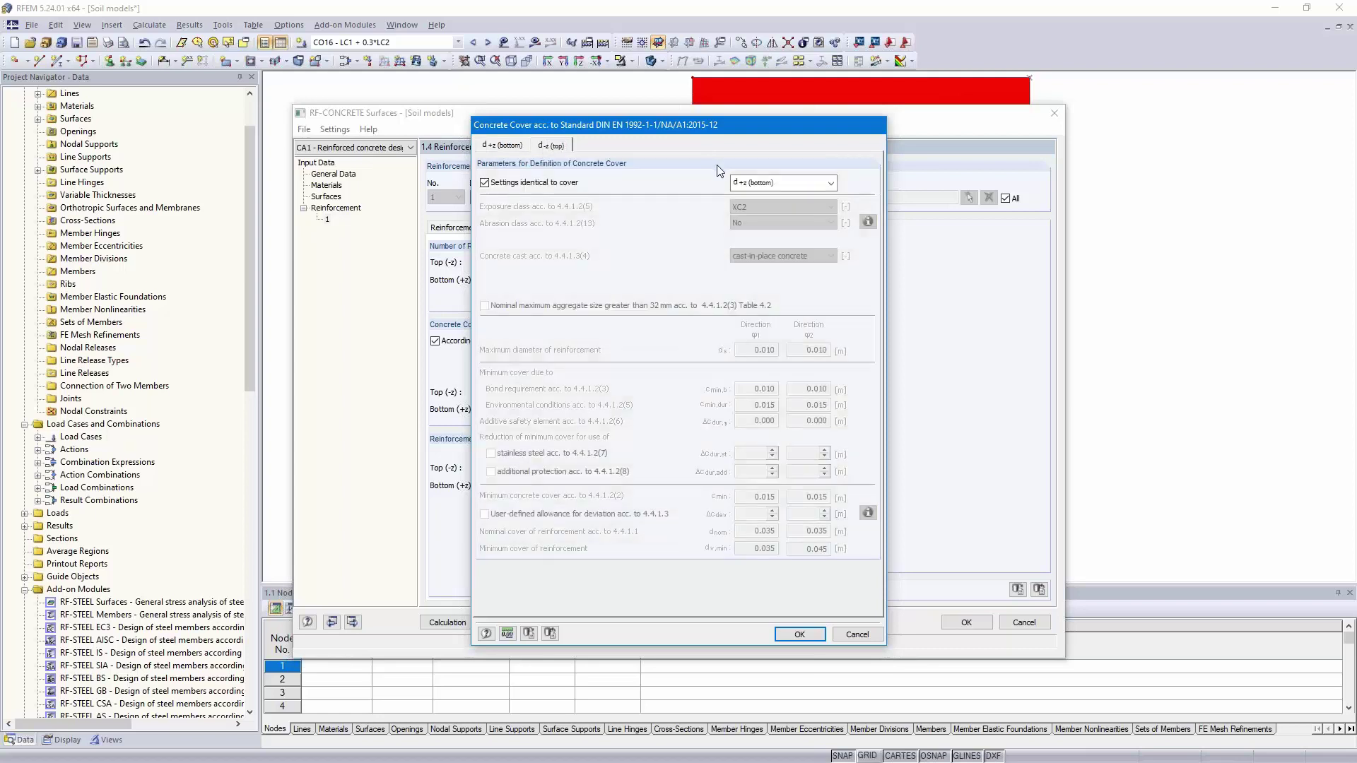
{"action": "left_click", "coordinate": [485, 183]}
{"action": "left_click", "coordinate": [781, 206]}
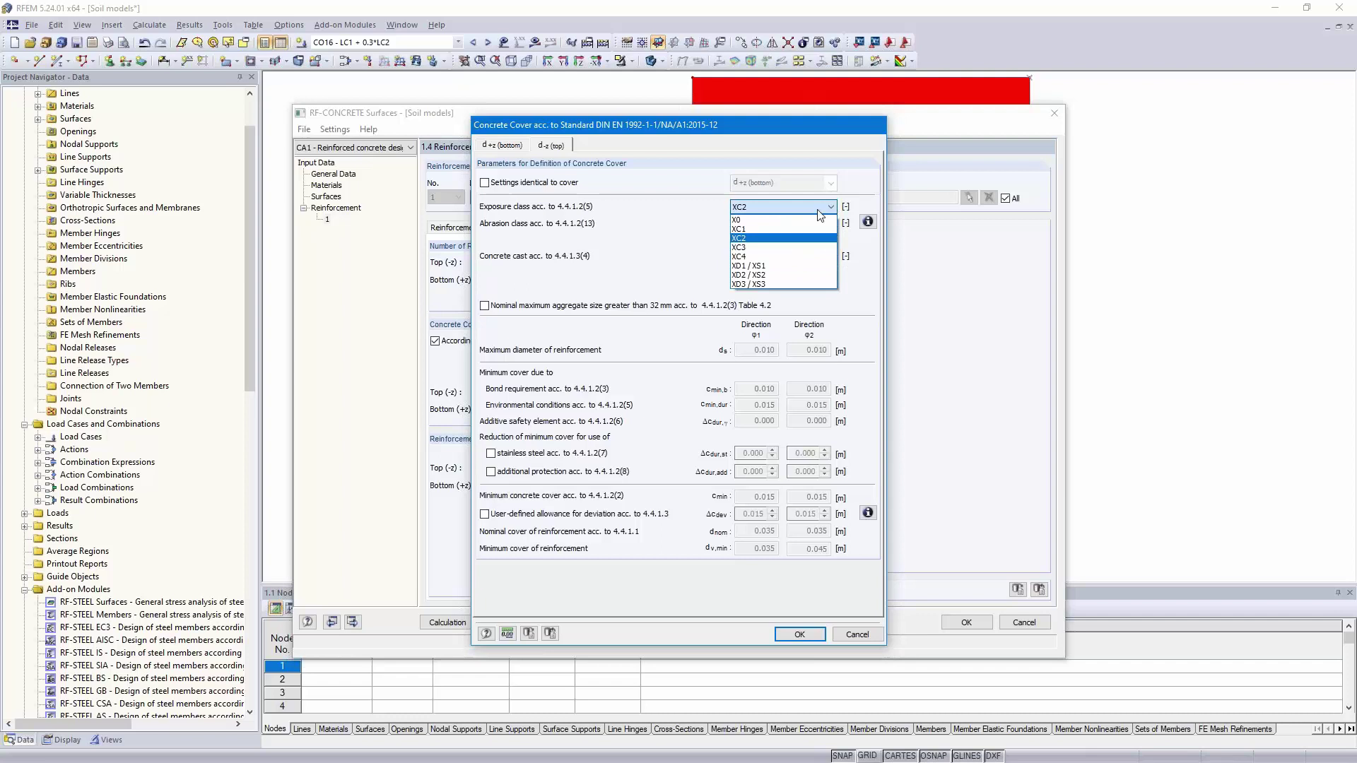
{"action": "left_click", "coordinate": [776, 229]}
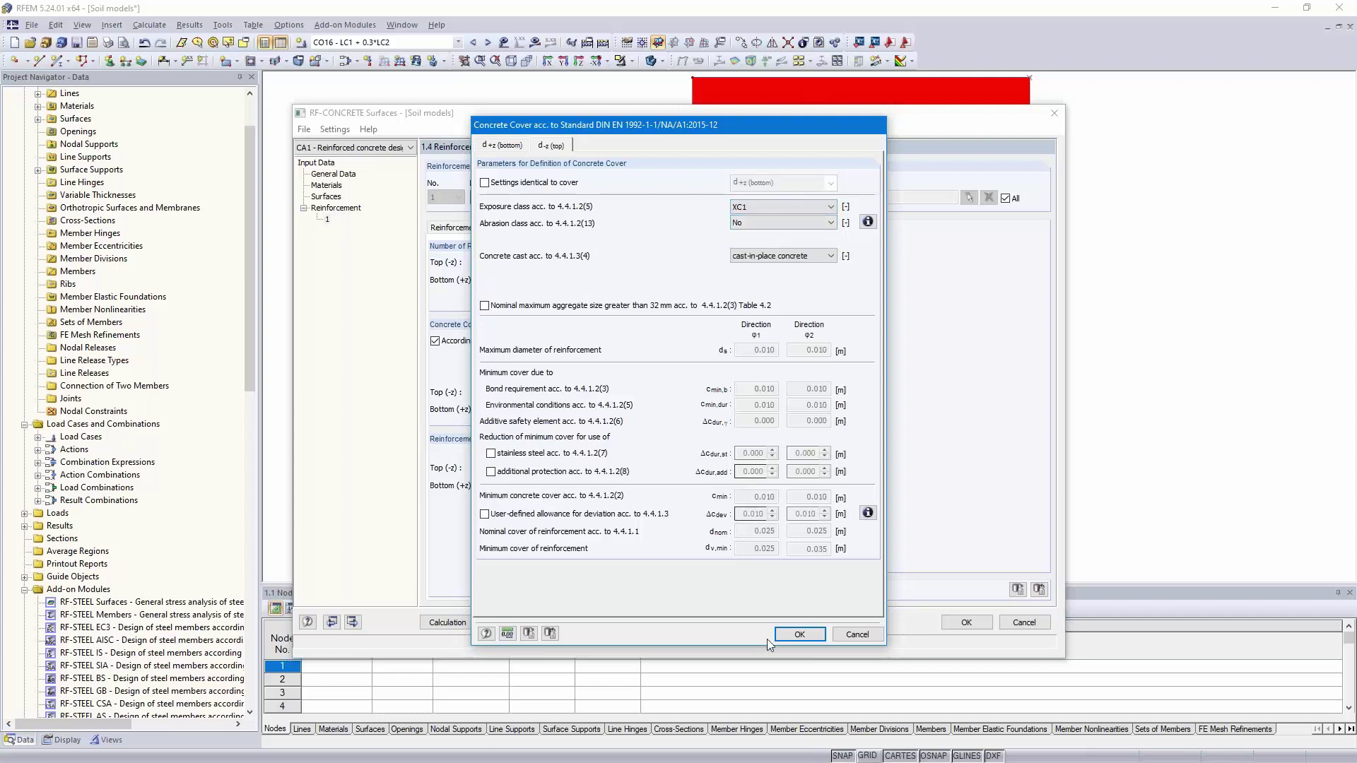
{"action": "left_click", "coordinate": [797, 635]}
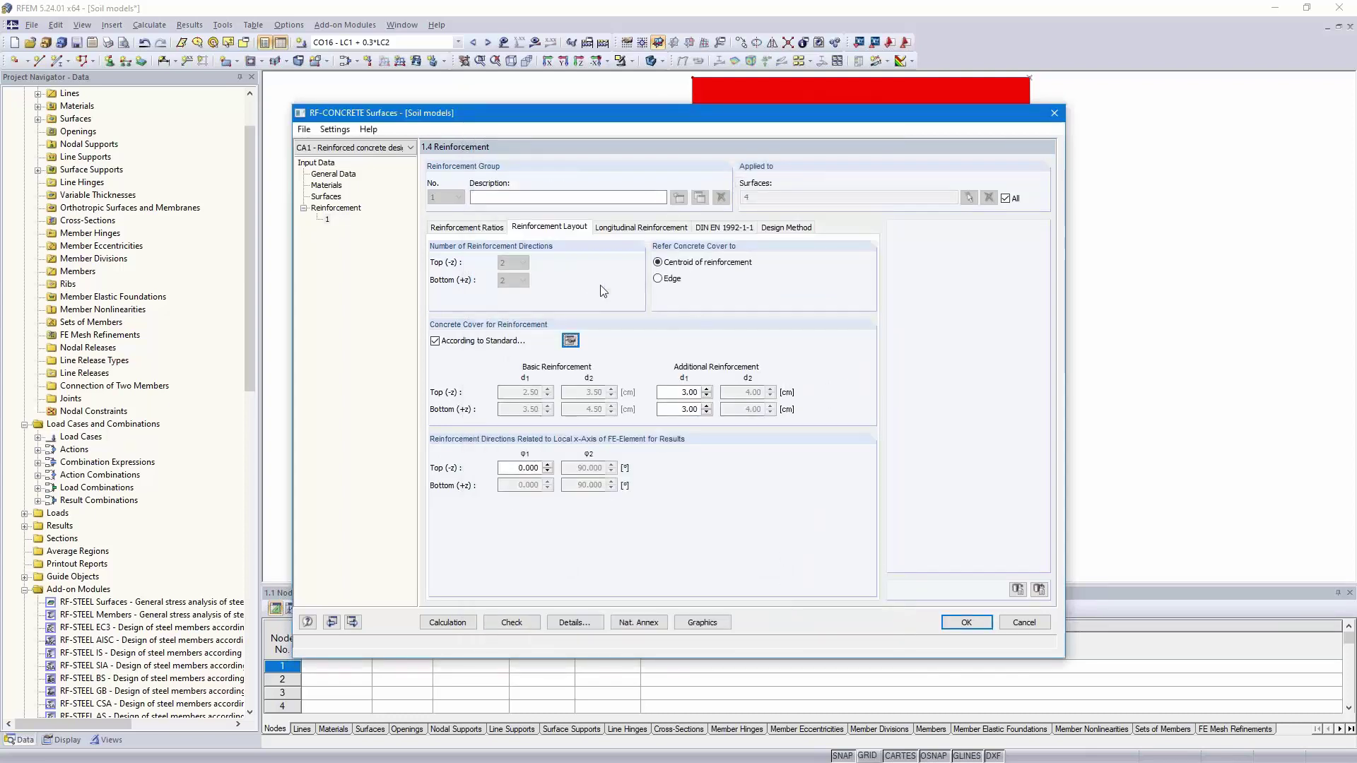
Step: Import mesh Q335A from the mesh reinforcement library as provided basic reinforcement for both the top and bottom
{"action": "left_click", "coordinate": [647, 232]}
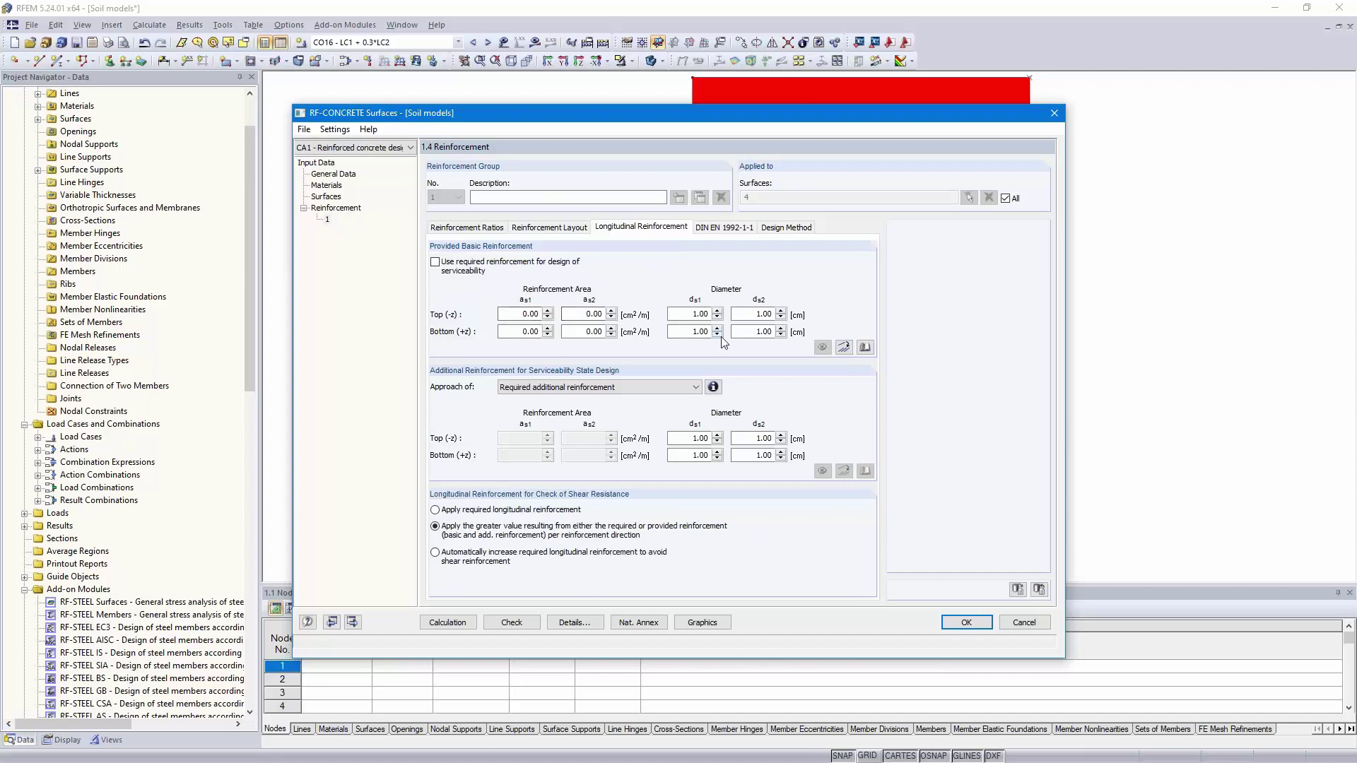
{"action": "left_click", "coordinate": [866, 347]}
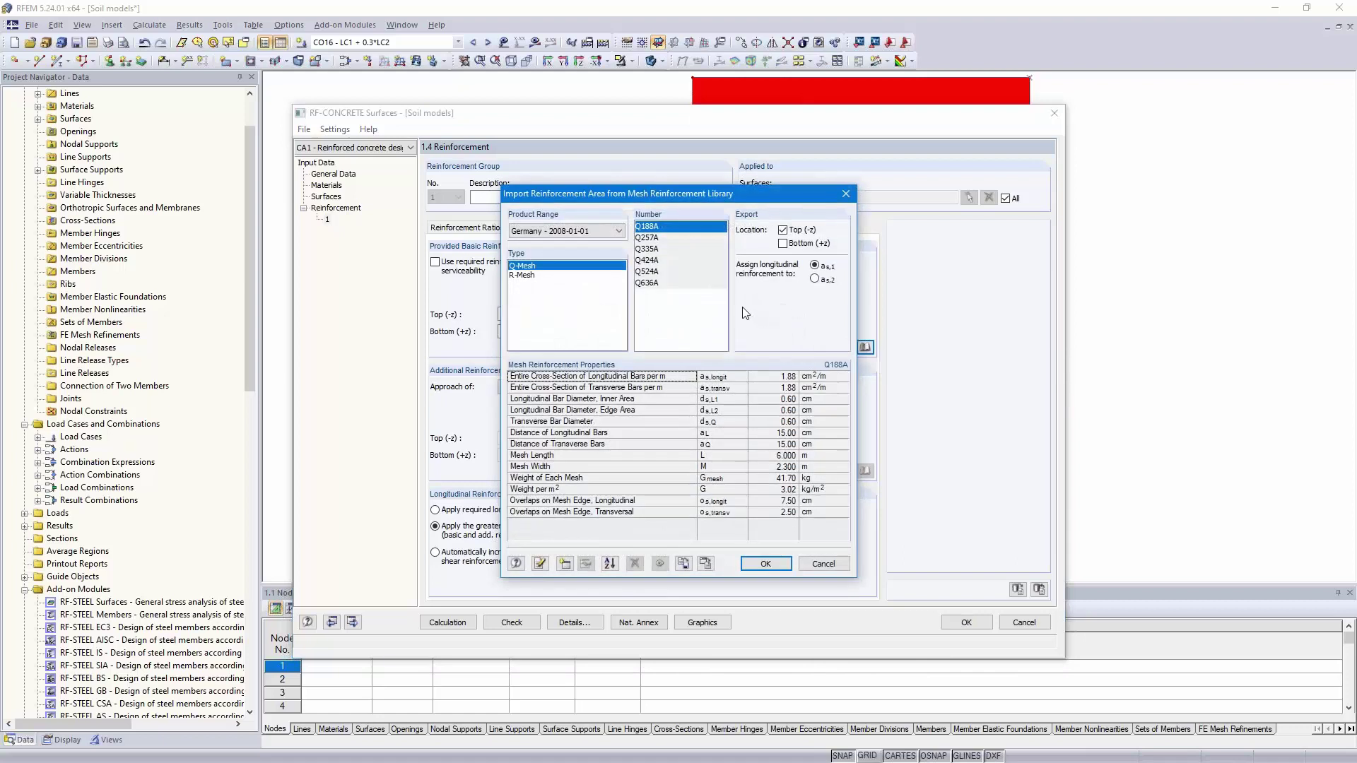
{"action": "left_click", "coordinate": [649, 250]}
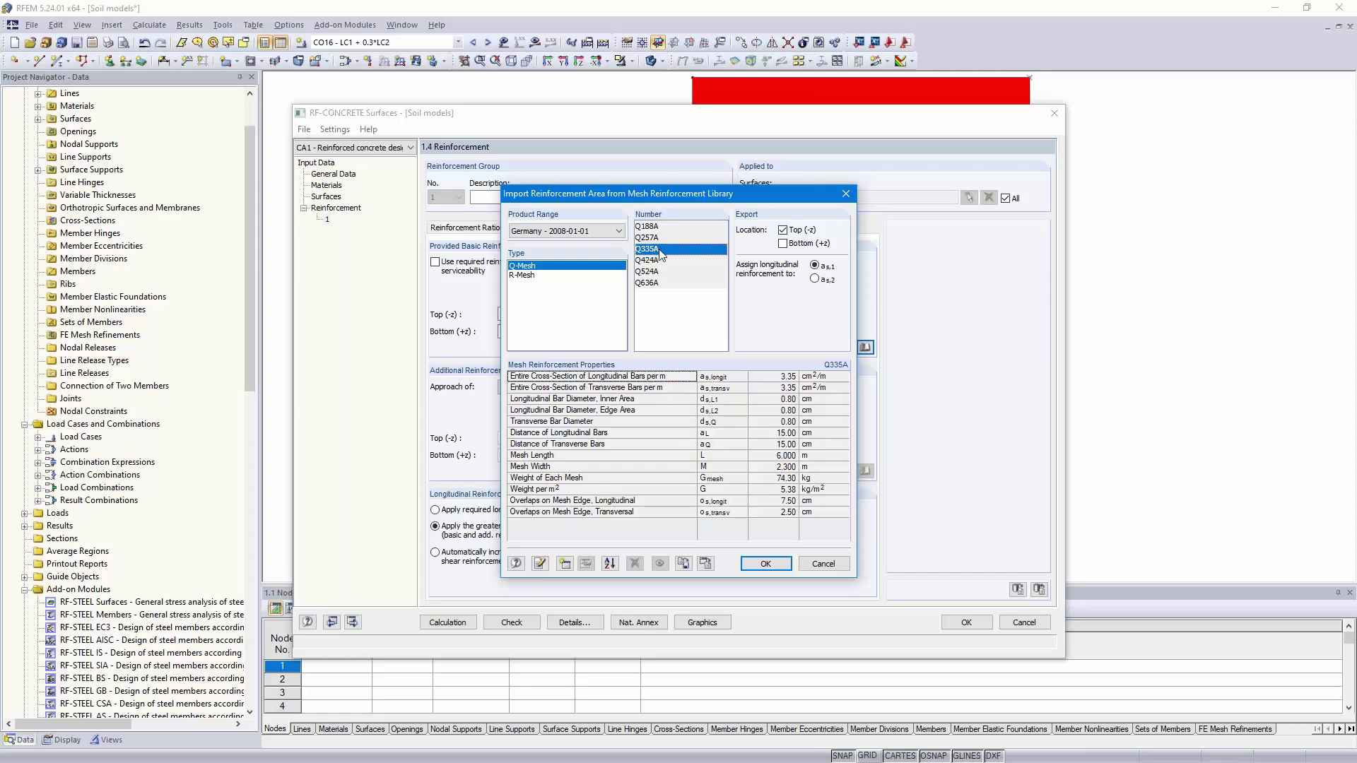
{"action": "left_click", "coordinate": [781, 248]}
{"action": "left_click", "coordinate": [766, 564]}
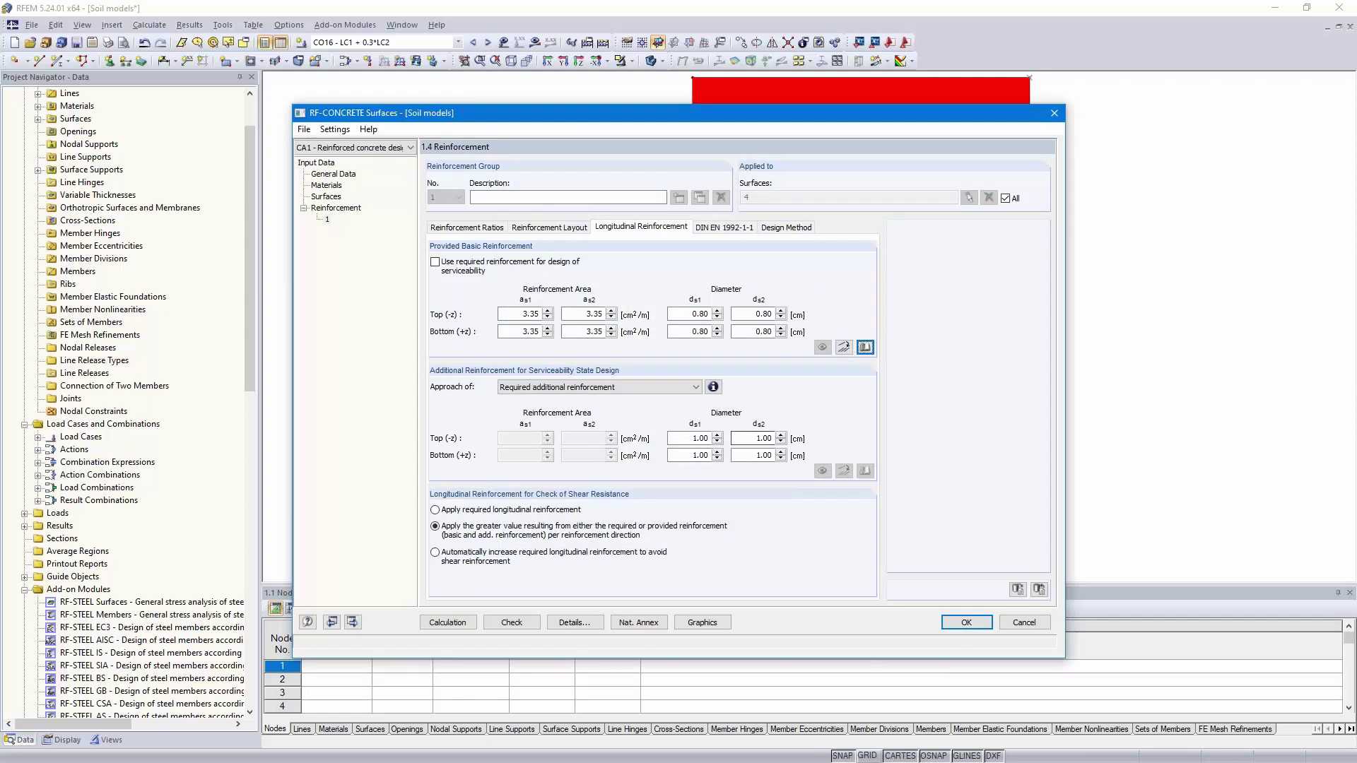
Step: Set the additional serviceability reinforcement diameters ds1 and ds2 to 0.8 cm at the top and bottom
{"action": "double_click", "coordinate": [685, 439]}
{"action": "type", "text": ",8"}
{"action": "key", "text": "Tab"}
{"action": "type", "text": ",8"}
{"action": "double_click", "coordinate": [706, 458]}
{"action": "type", "text": ",8"}
{"action": "double_click", "coordinate": [751, 456]}
{"action": "type", "text": ",8"}
{"action": "left_click", "coordinate": [757, 438]}
Step: Set the additional reinforcement's concrete cover d1 to 2.4 cm at the top and 3.4 cm at the bottom
{"action": "left_click", "coordinate": [557, 228]}
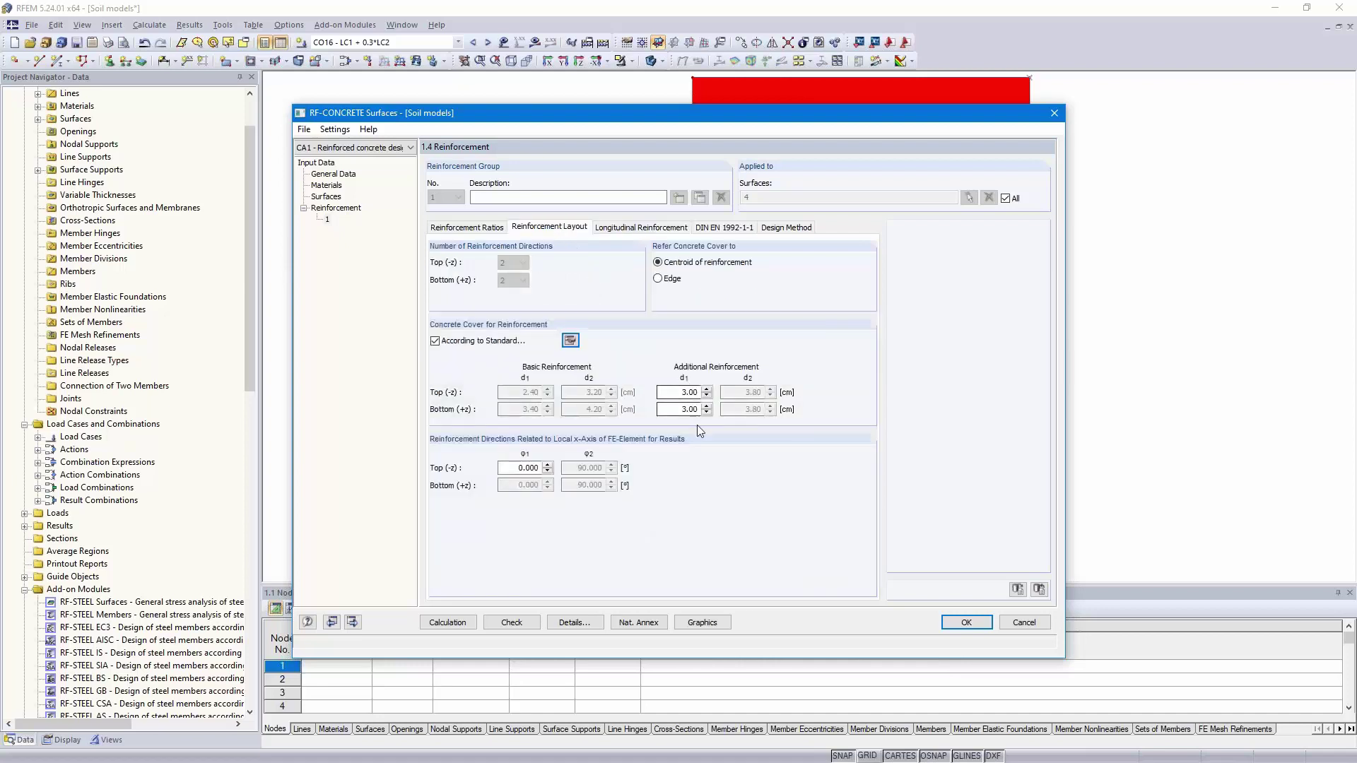
{"action": "left_click", "coordinate": [680, 392]}
{"action": "type", "text": "2,4"}
{"action": "left_click", "coordinate": [675, 410]}
{"action": "type", "text": "3,4"}
{"action": "key", "text": "Tab"}
Step: Review the DIN EN 1992-1-1 and design method settings, keep design internal forces optimized, and run the reinforced concrete calculation
{"action": "left_click", "coordinate": [715, 227]}
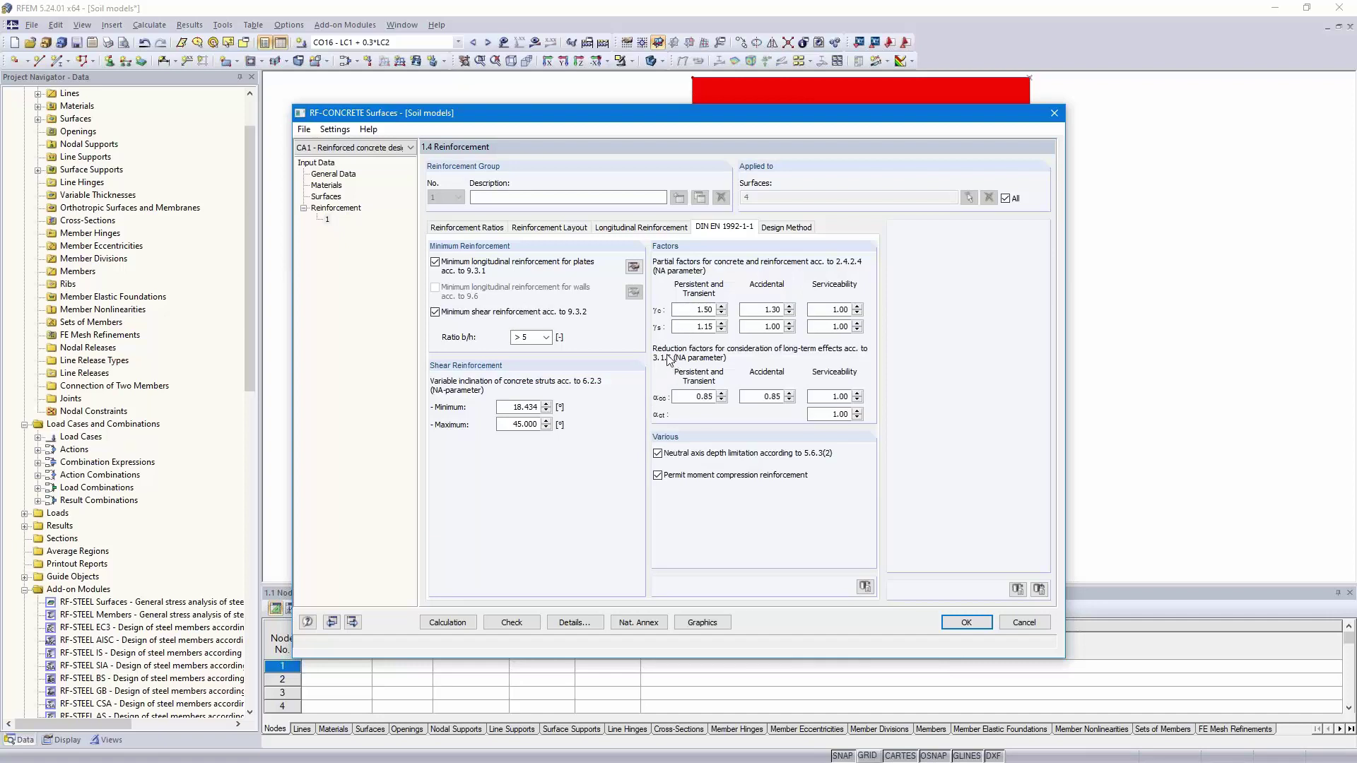
{"action": "left_click", "coordinate": [785, 228]}
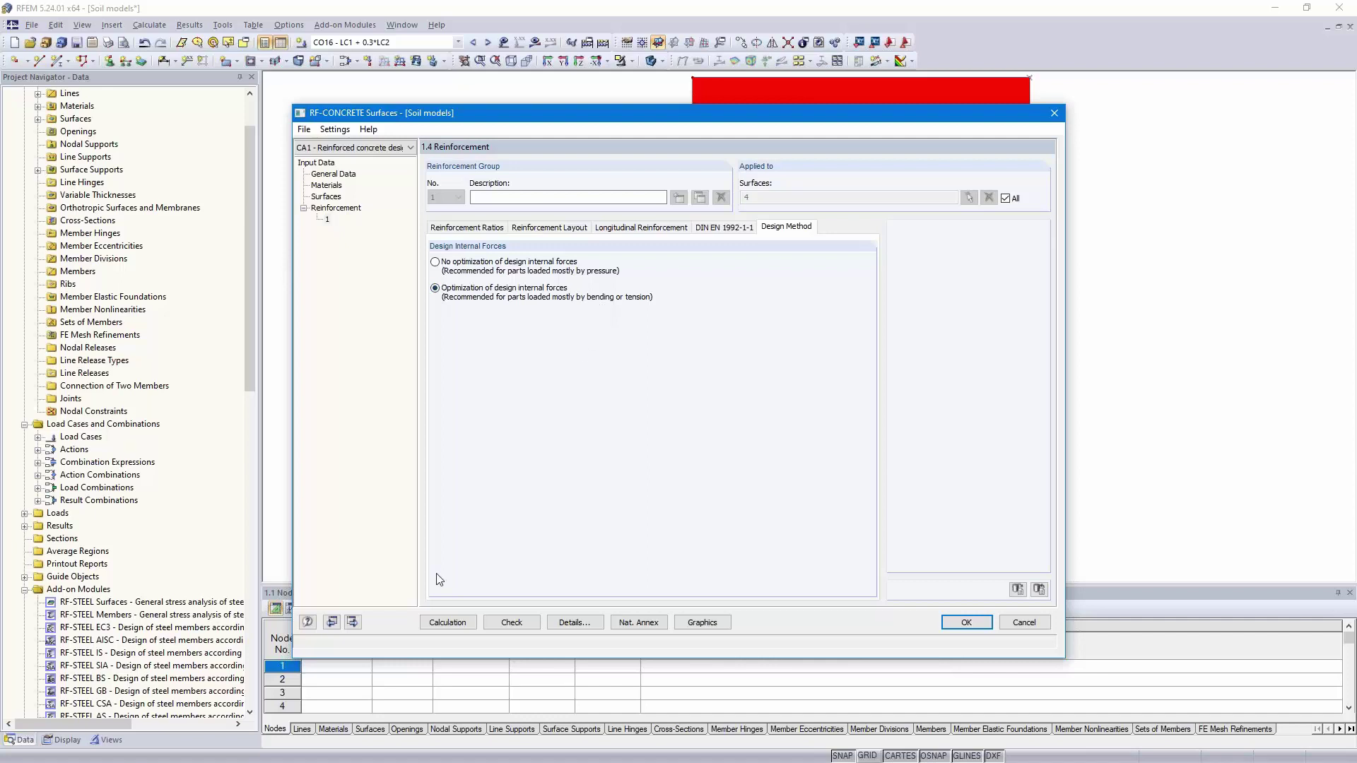
{"action": "left_click", "coordinate": [449, 623]}
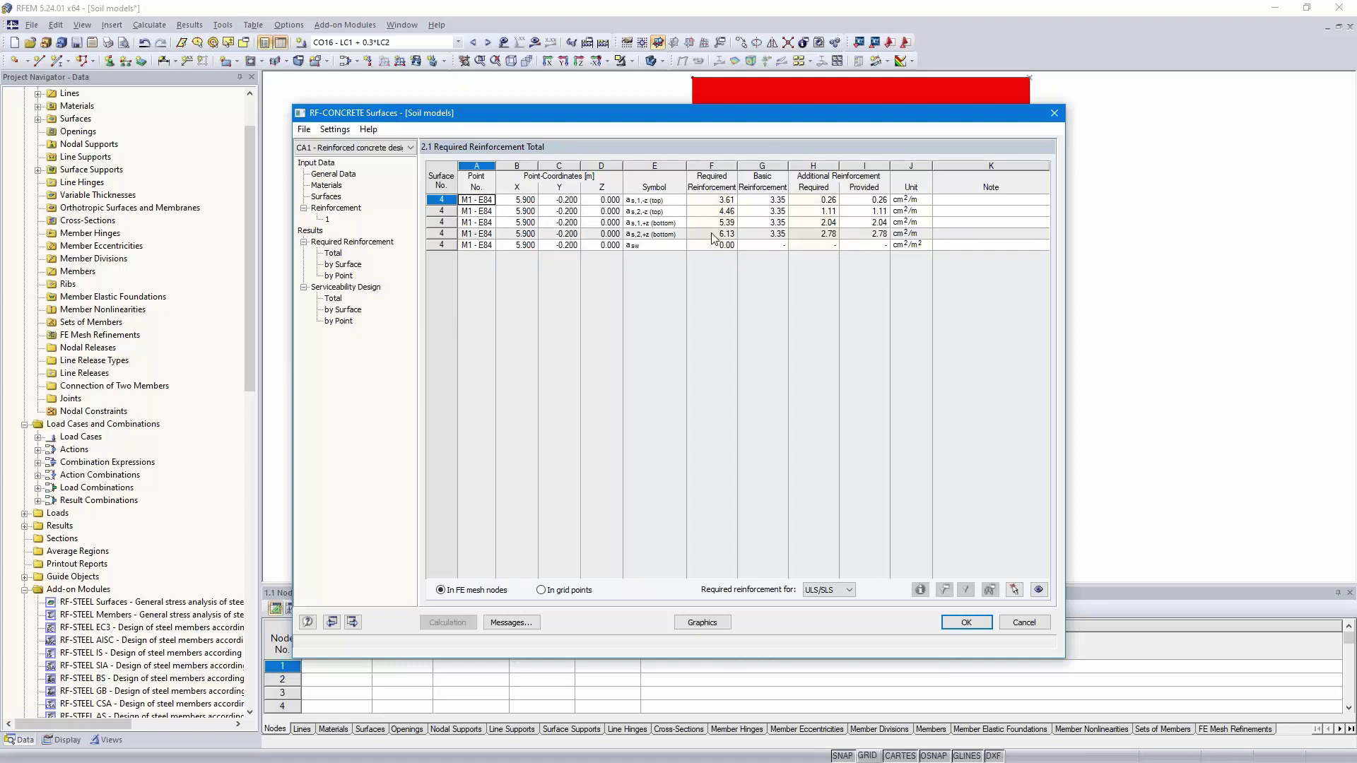
Step: Examine the total serviceability design's intermediate results for concrete stress, steel stress, minimum reinforcement and crack width
{"action": "left_click", "coordinate": [331, 299]}
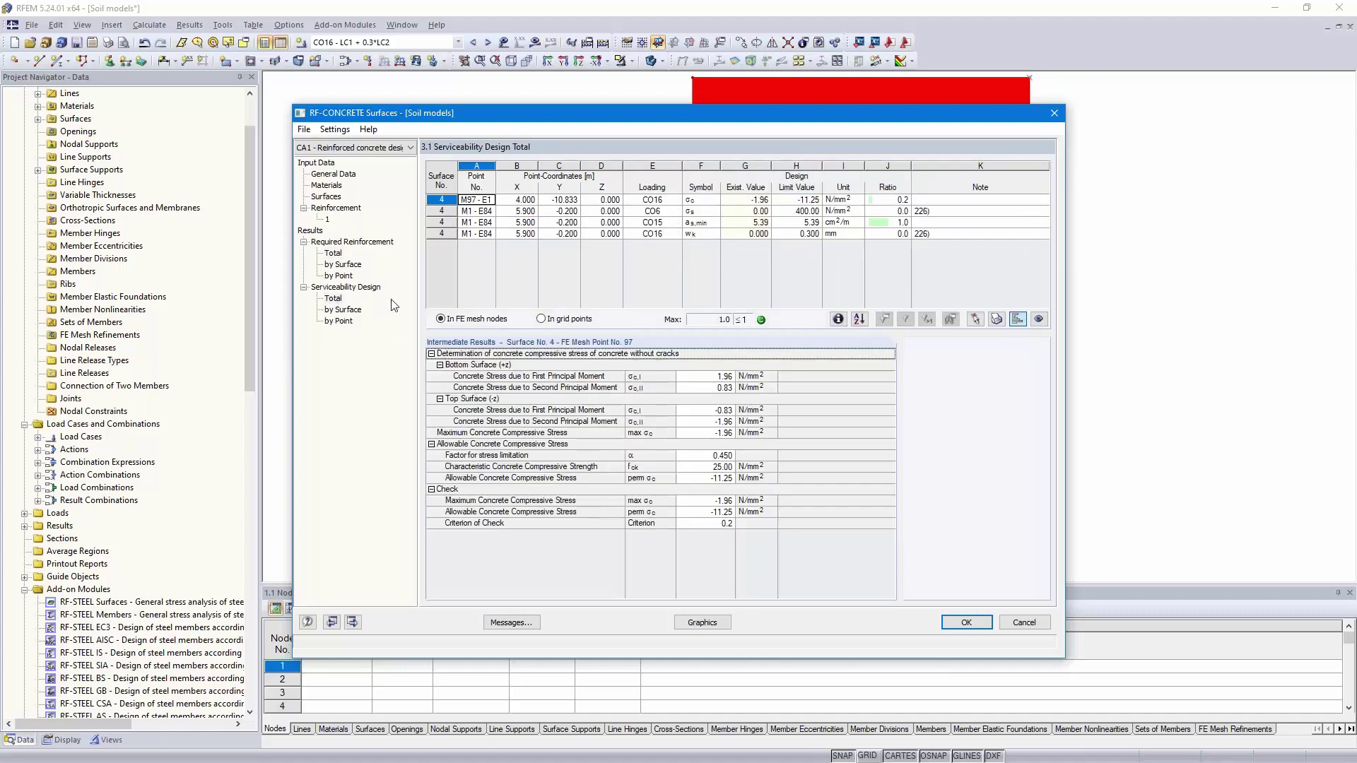
{"action": "left_click", "coordinate": [703, 201]}
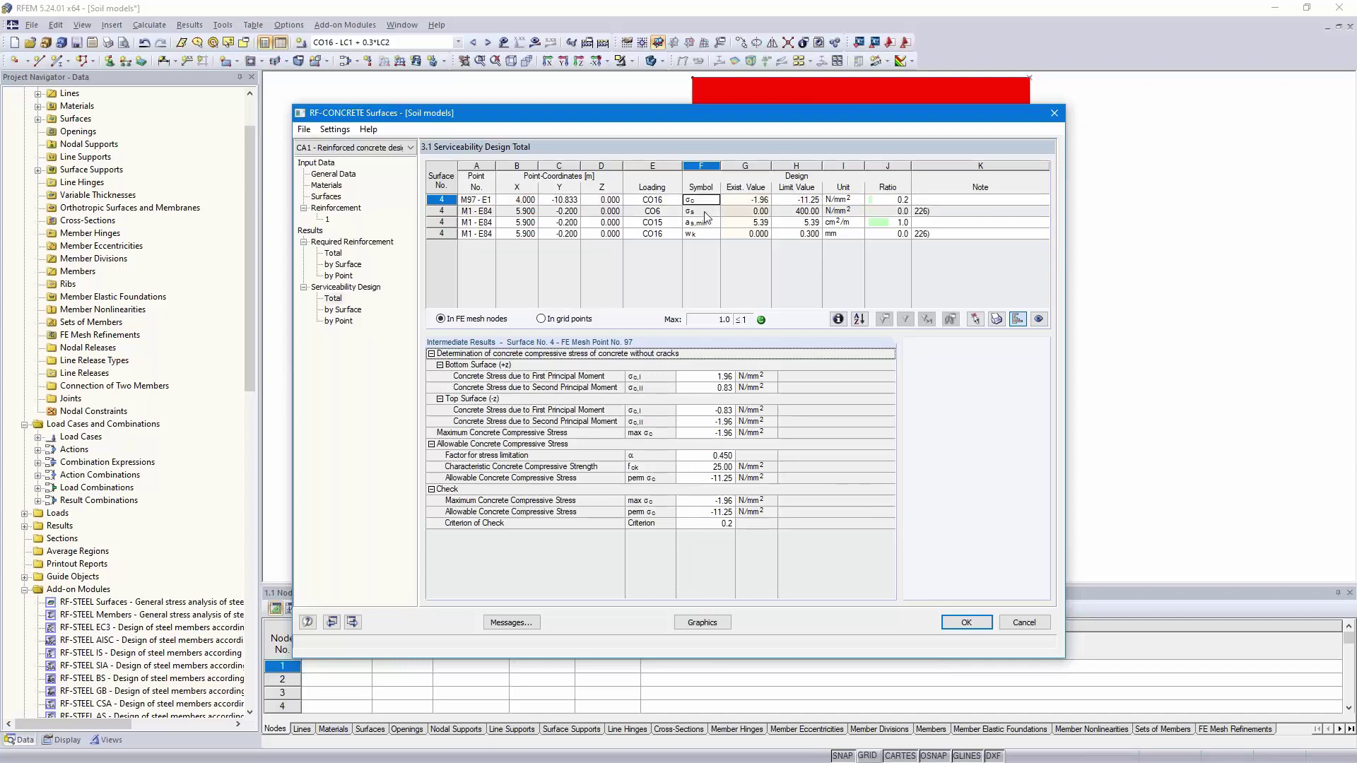
{"action": "left_click", "coordinate": [703, 212]}
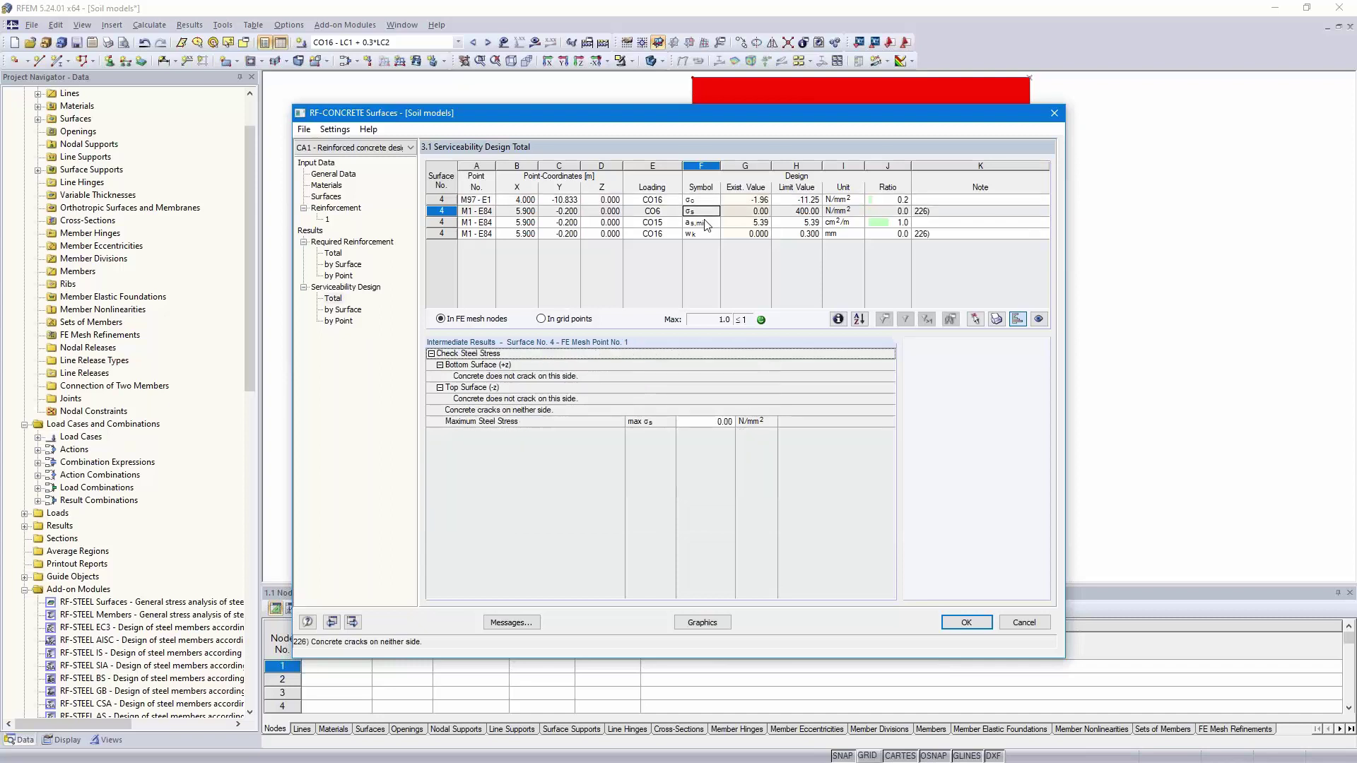
{"action": "left_click", "coordinate": [710, 224]}
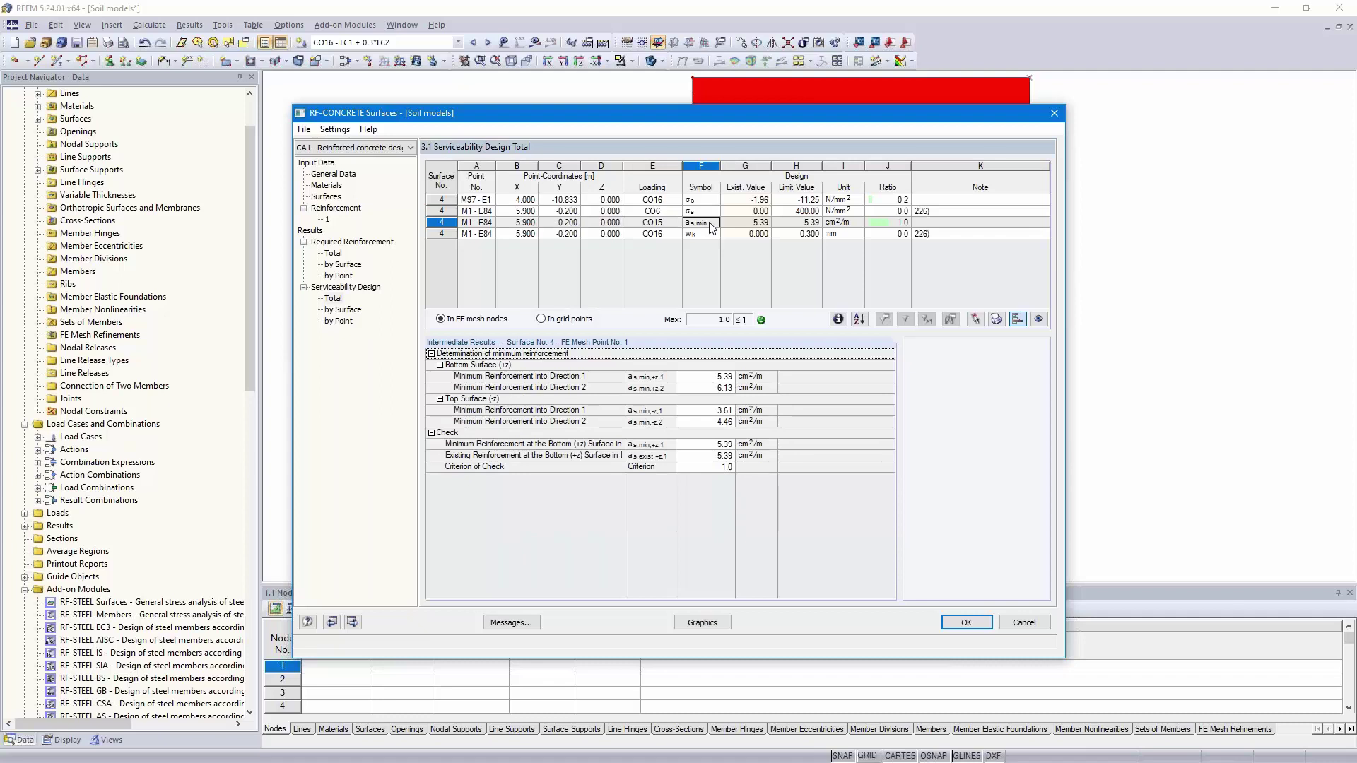
{"action": "left_click", "coordinate": [711, 234]}
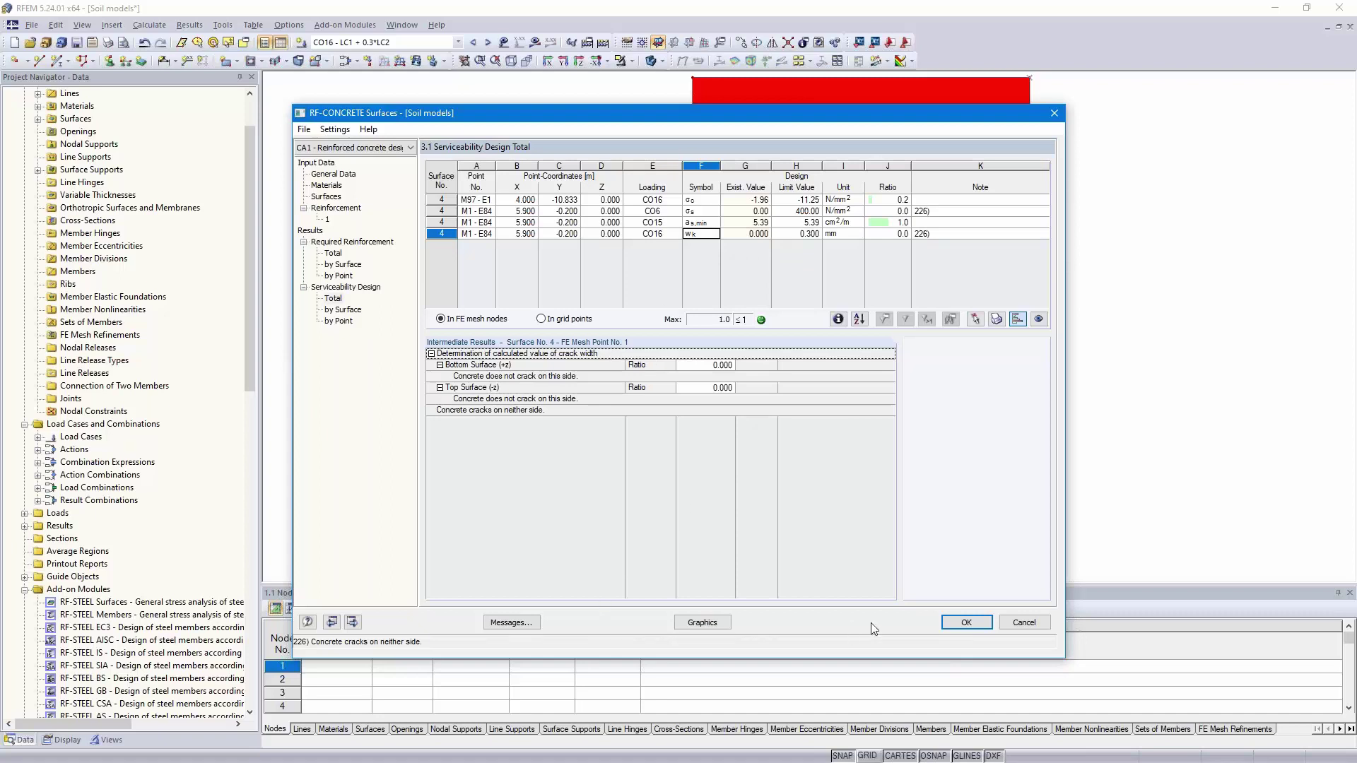
Step: Accept and close the concrete design module, hide the tables, and display the RF-CONCRETE Surfaces CA1 results on the slab
{"action": "left_click", "coordinate": [964, 623]}
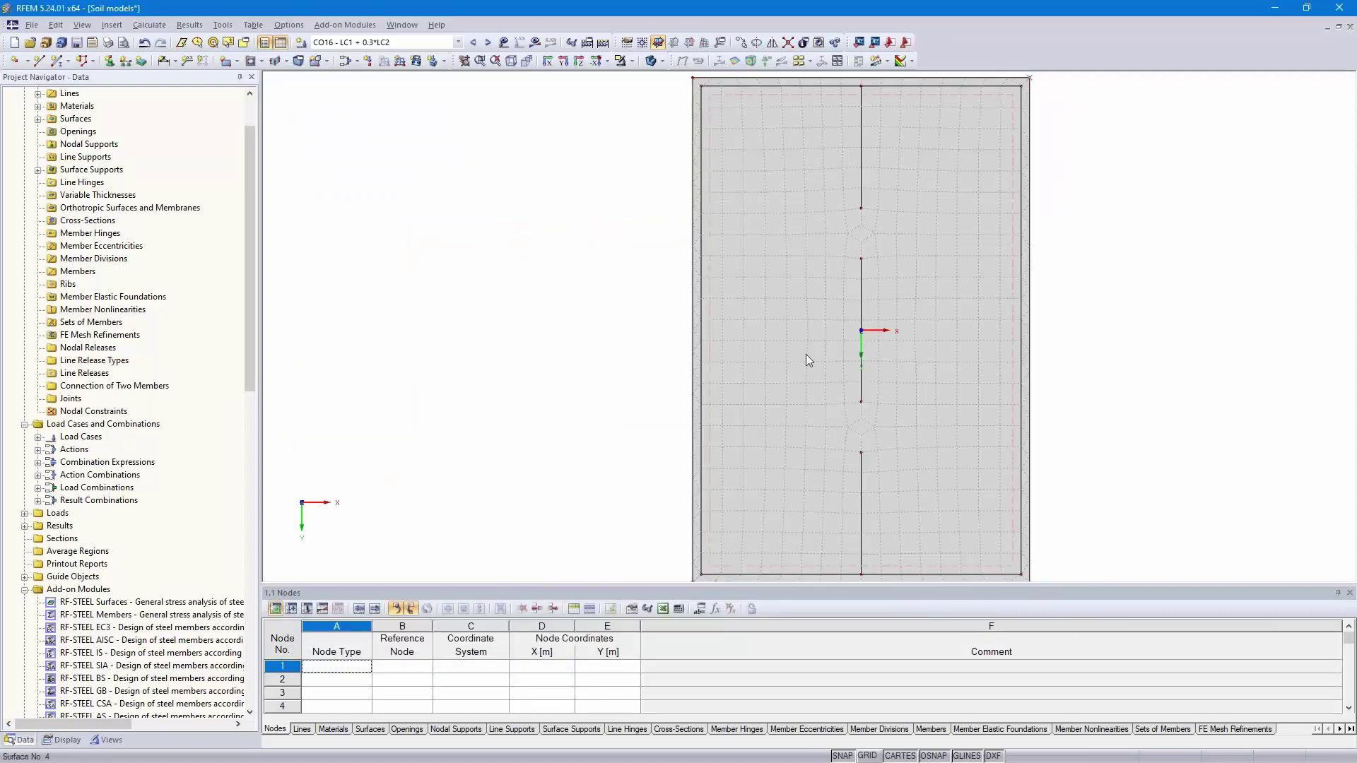
{"action": "left_click", "coordinate": [458, 42]}
{"action": "left_click", "coordinate": [431, 267]}
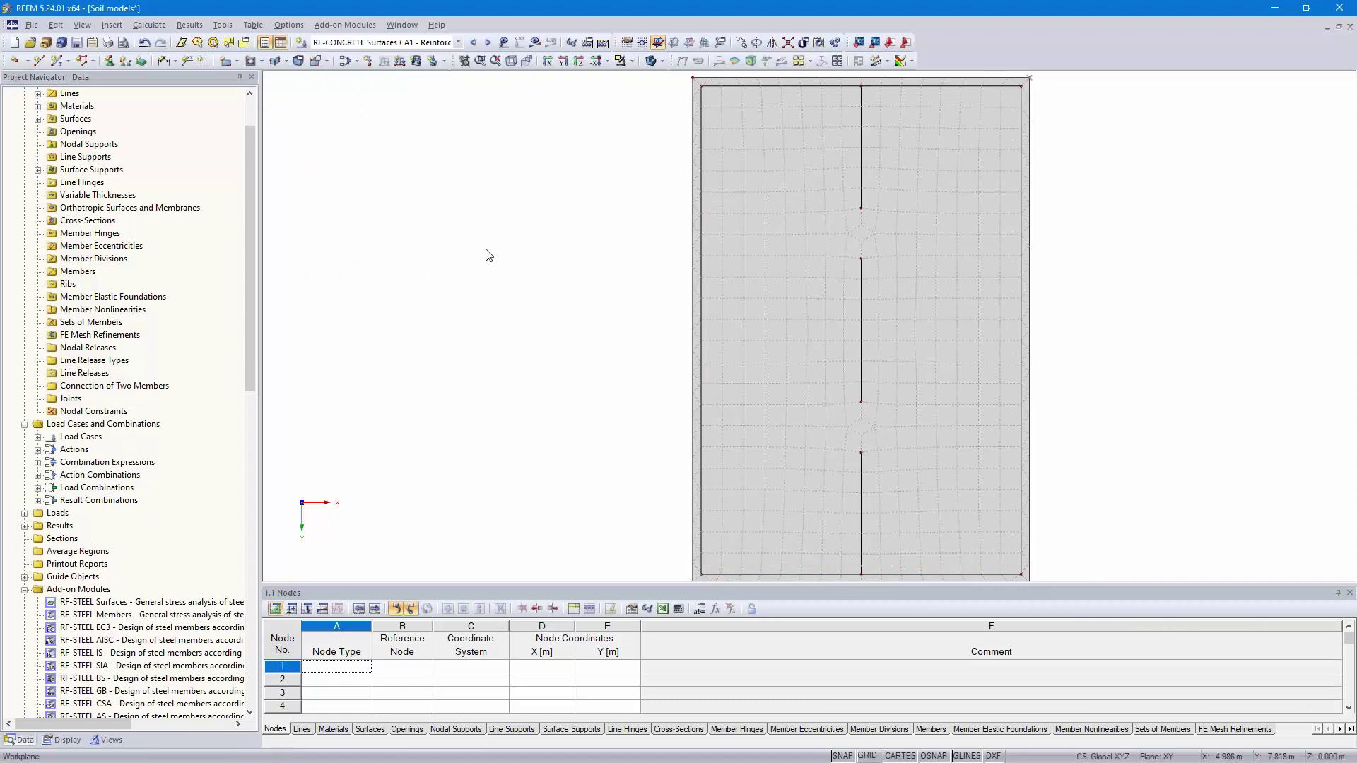
{"action": "left_click", "coordinate": [1350, 592]}
{"action": "left_click", "coordinate": [531, 42]}
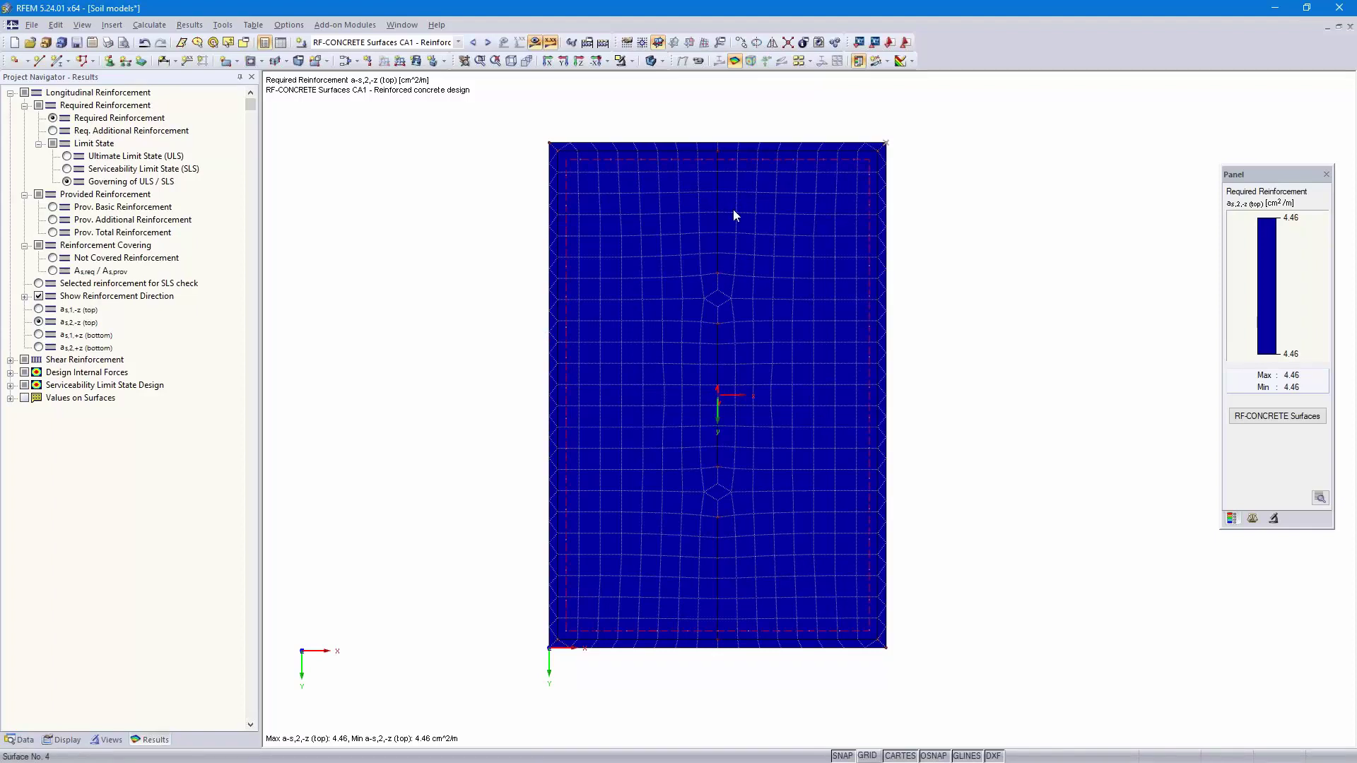
Step: Compare the required longitudinal reinforcement by direction at top and bottom for ULS and for governing of ULS/SLS
{"action": "left_click", "coordinate": [39, 335]}
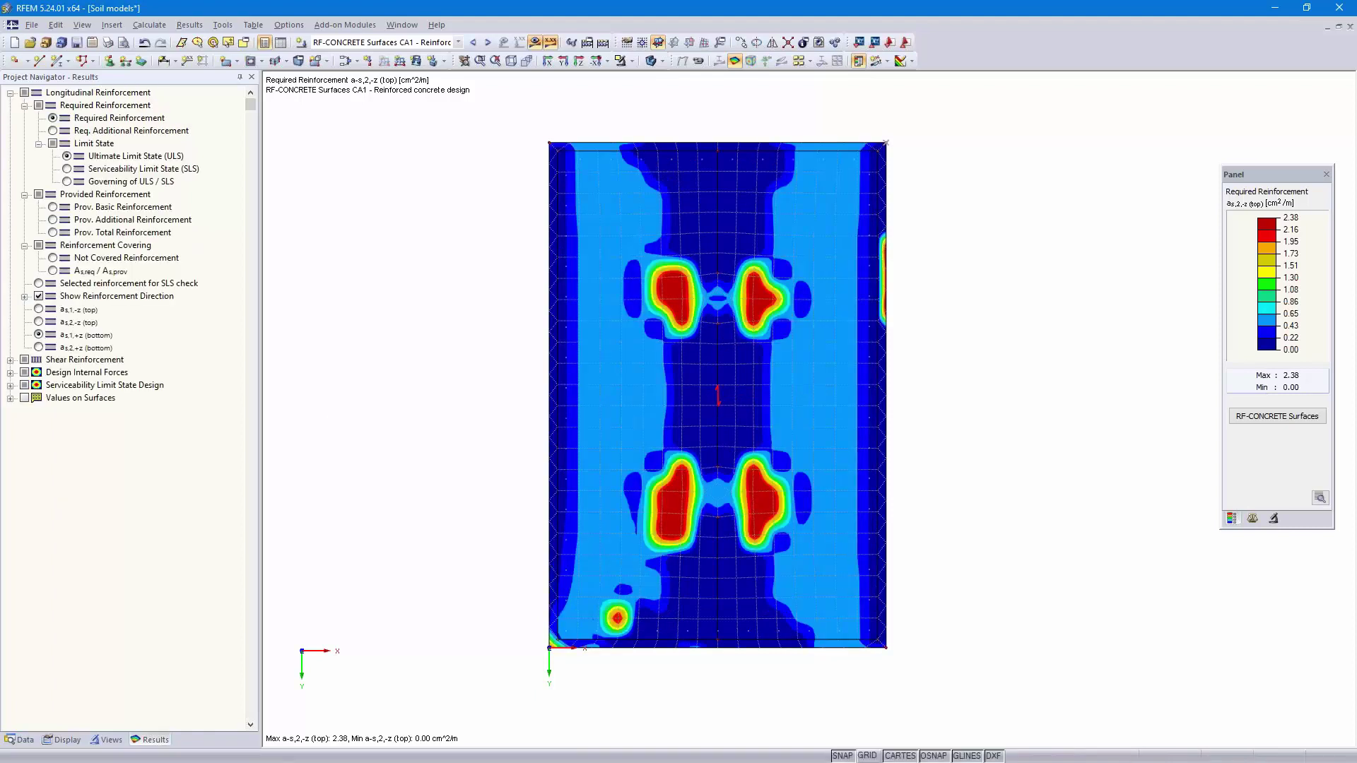
{"action": "left_click", "coordinate": [39, 348]}
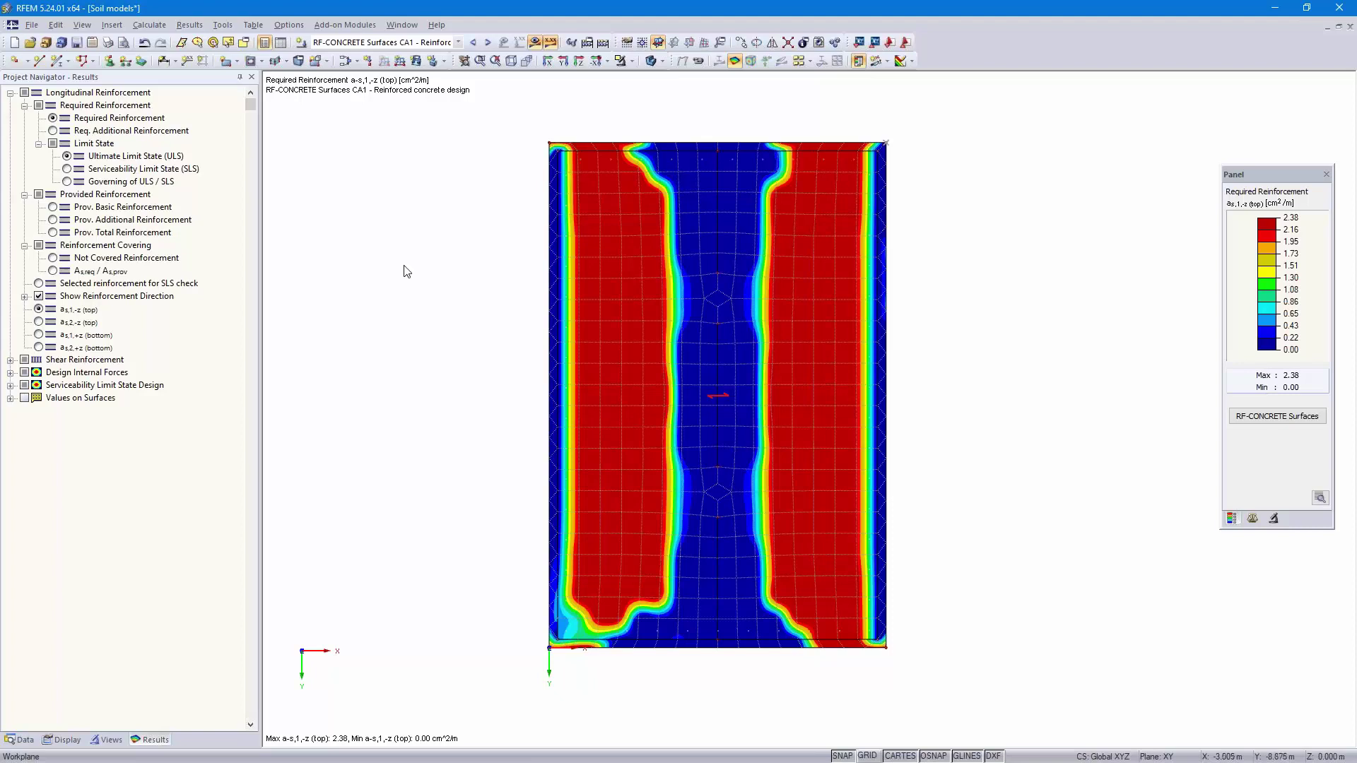
{"action": "left_click", "coordinate": [67, 182]}
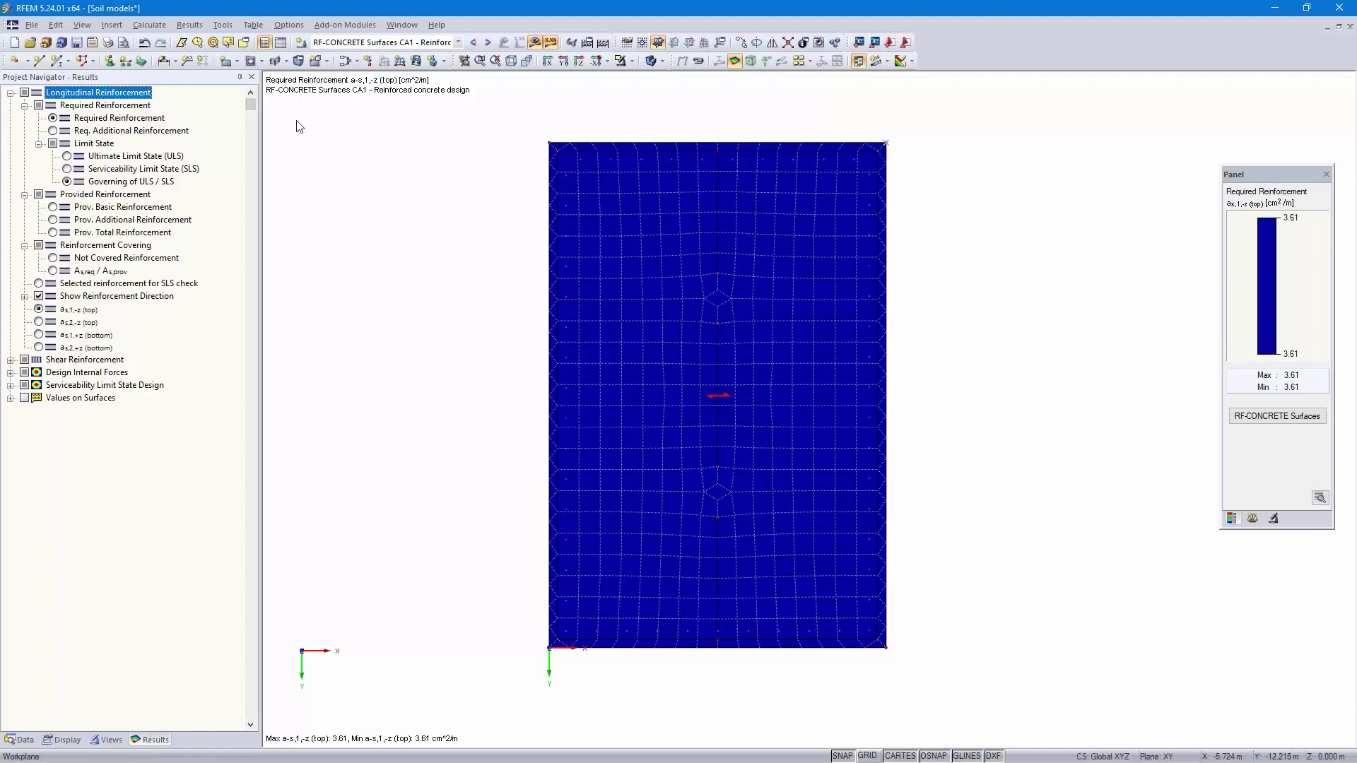
Step: Set up a mass print of result graphics to printout report PR1 with RF-CONCRETE Surfaces CA1 as the selected case
{"action": "left_click", "coordinate": [108, 42]}
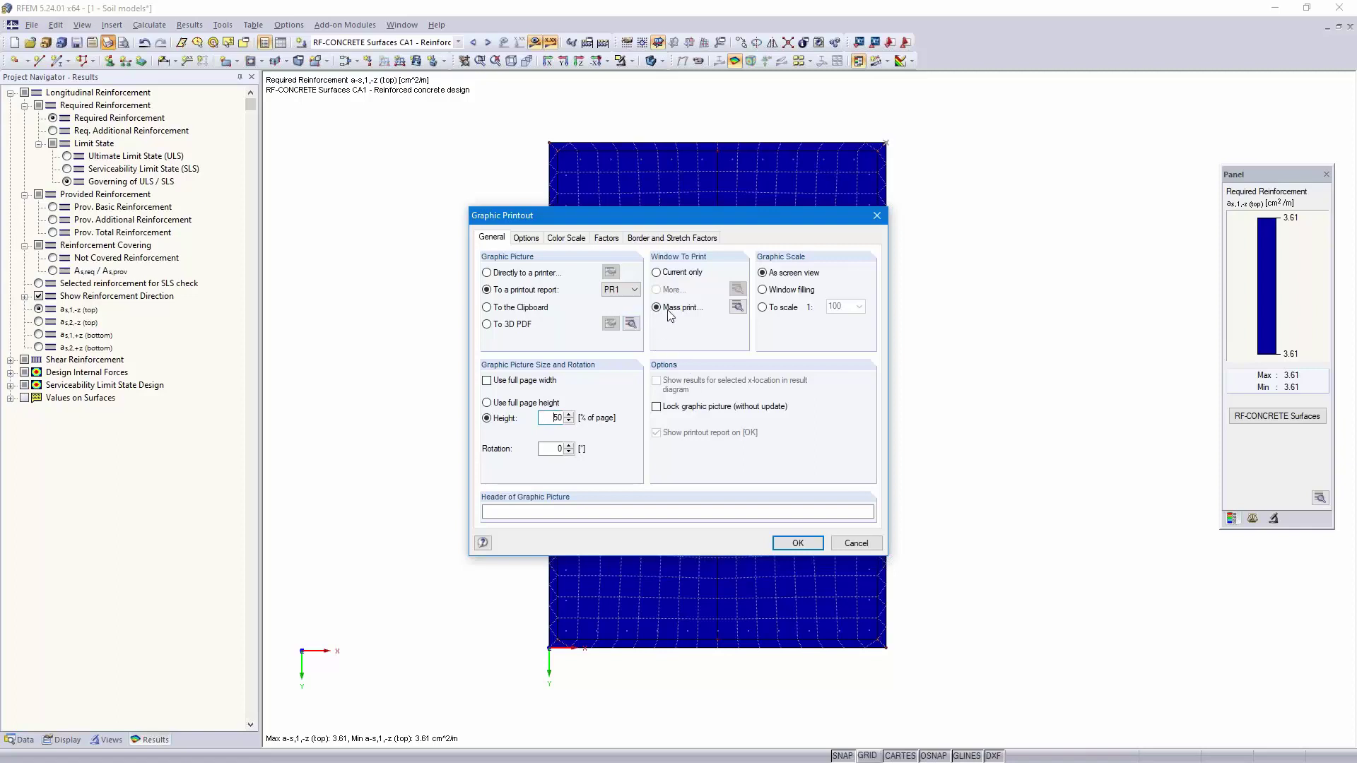
{"action": "left_click", "coordinate": [737, 309]}
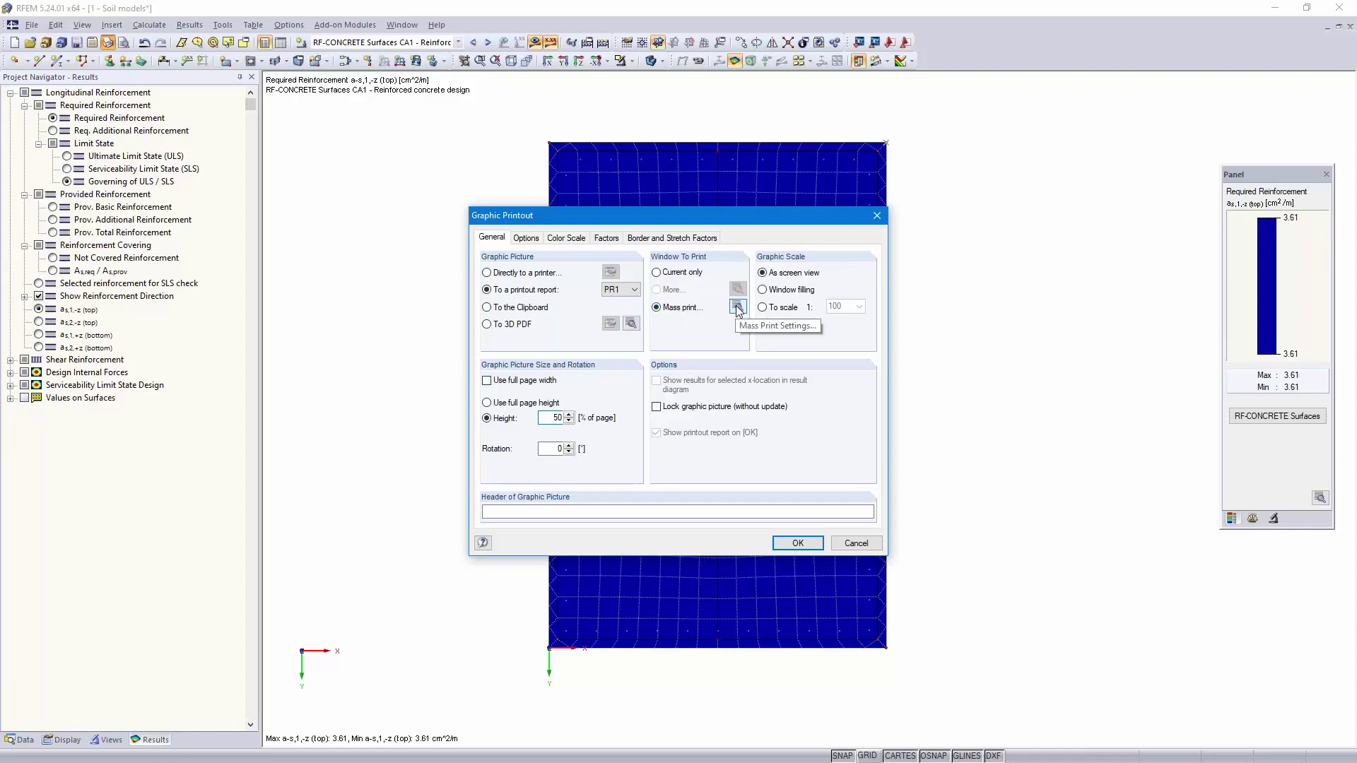
{"action": "left_click", "coordinate": [516, 220]}
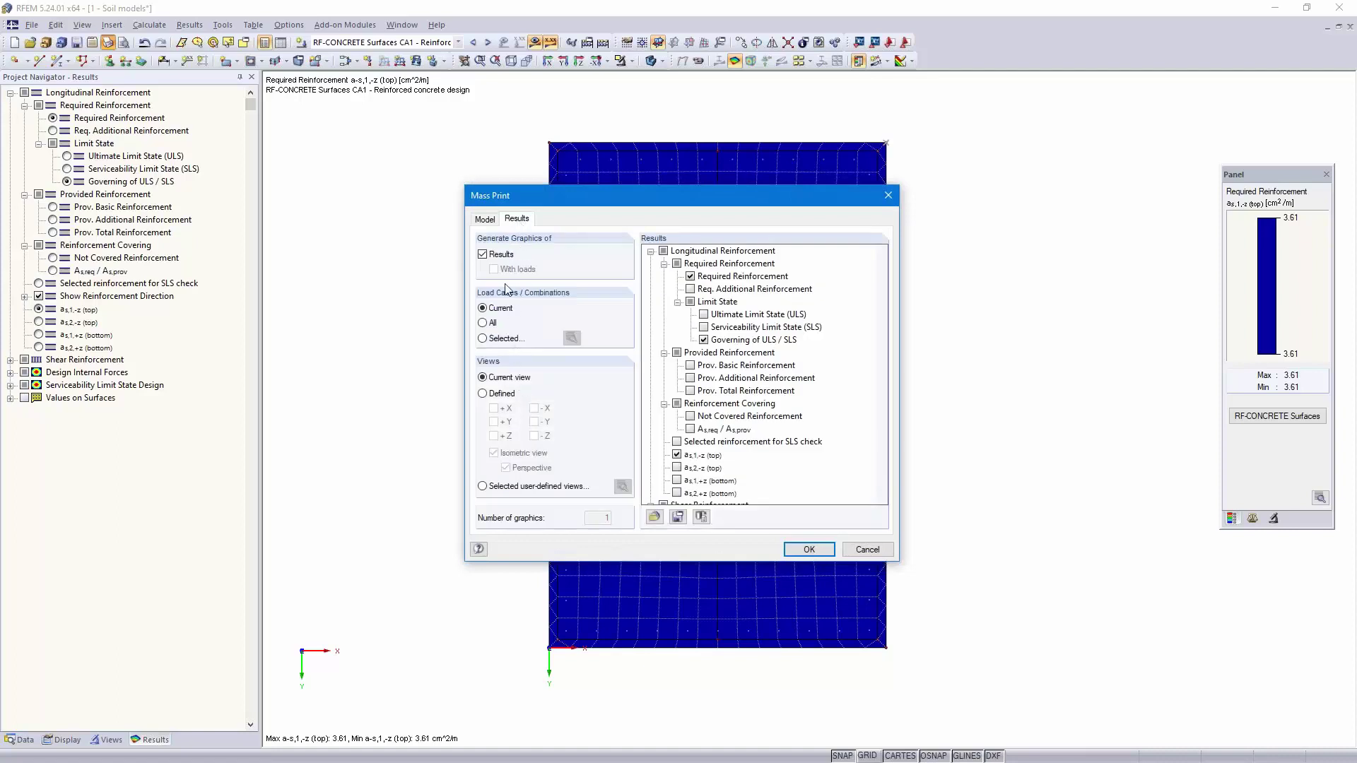
{"action": "left_click", "coordinate": [485, 341]}
{"action": "left_click", "coordinate": [571, 338]}
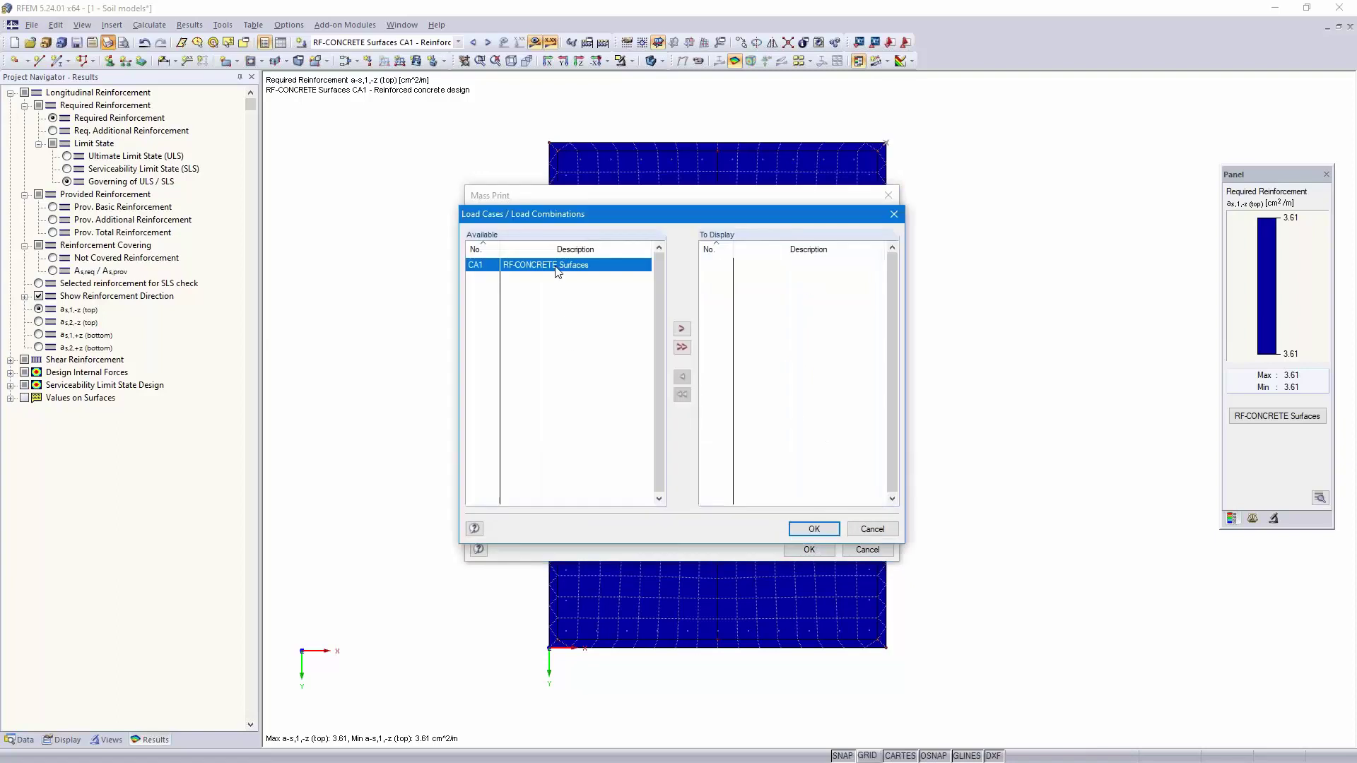
{"action": "double_click", "coordinate": [558, 268]}
{"action": "left_click", "coordinate": [813, 530]}
Step: Add as,2,-z (top), as,1,+z and as,2,+z (bottom) to the mass print and generate the report "Input data and reduced results"
{"action": "scroll", "coordinate": [685, 453], "scroll_direction": "down", "scroll_amount": 2}
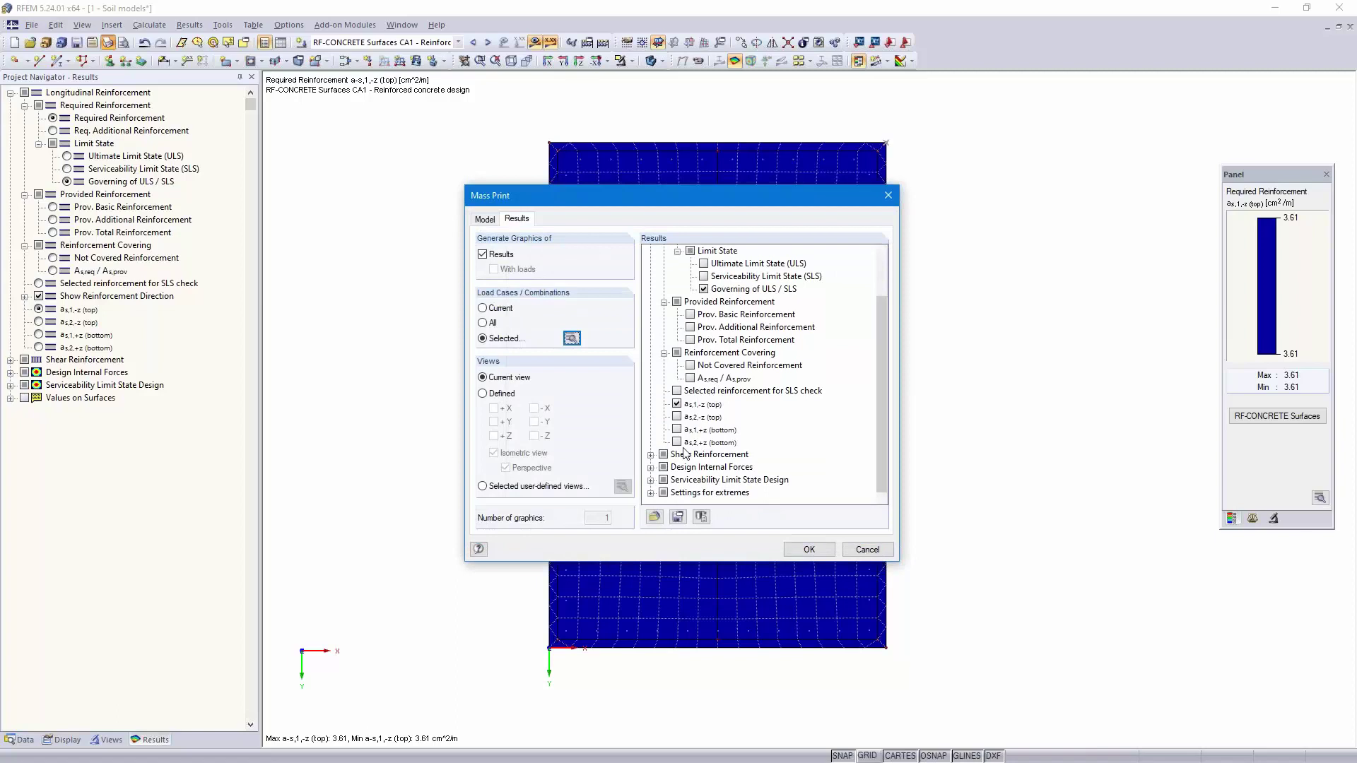
{"action": "left_click", "coordinate": [677, 417]}
{"action": "left_click", "coordinate": [676, 429]}
{"action": "left_click", "coordinate": [676, 442]}
{"action": "left_click", "coordinate": [805, 550]}
{"action": "left_click", "coordinate": [799, 543]}
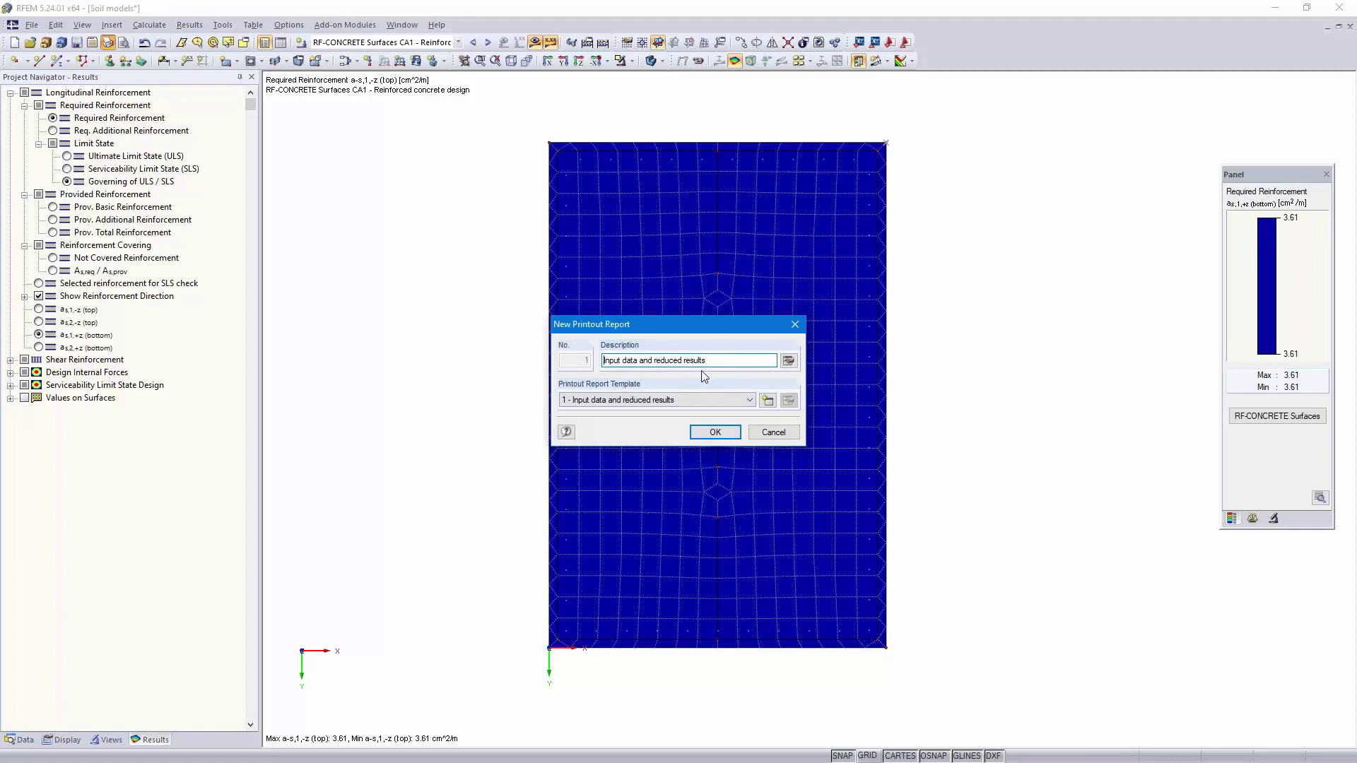
{"action": "left_click", "coordinate": [715, 433]}
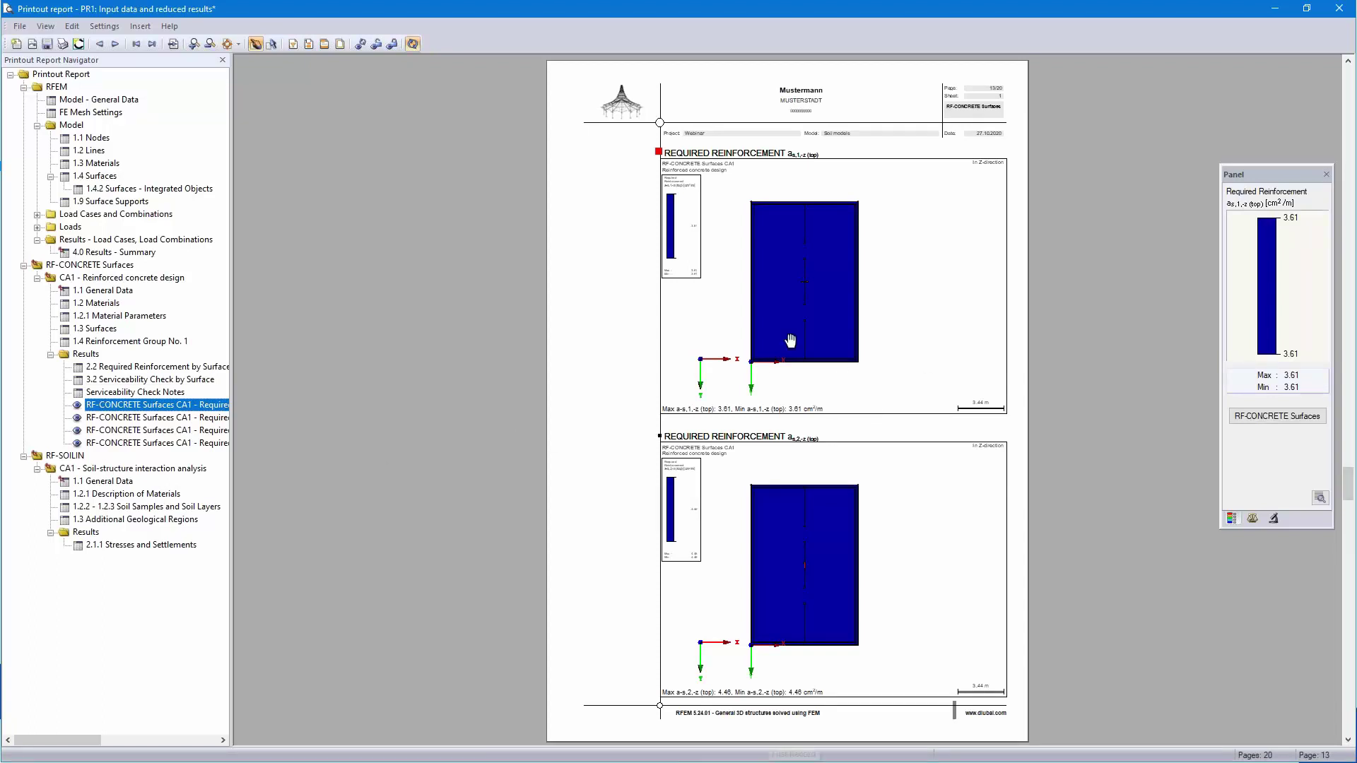
Step: Examine the required reinforcement graphics for top and bottom in the printout report and the RF-SOILIN general data chapter
{"action": "left_click", "coordinate": [180, 430]}
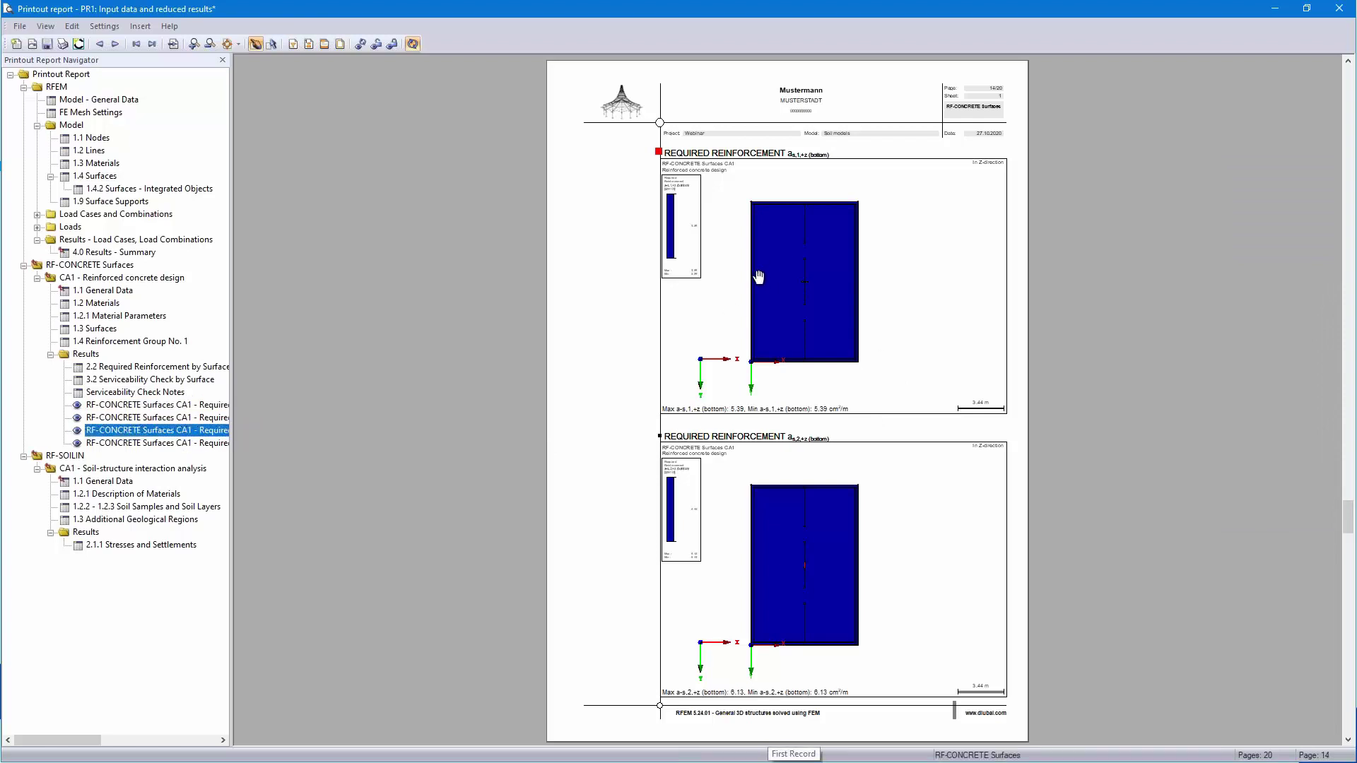
{"action": "scroll", "coordinate": [756, 297], "scroll_direction": "up", "scroll_amount": 1}
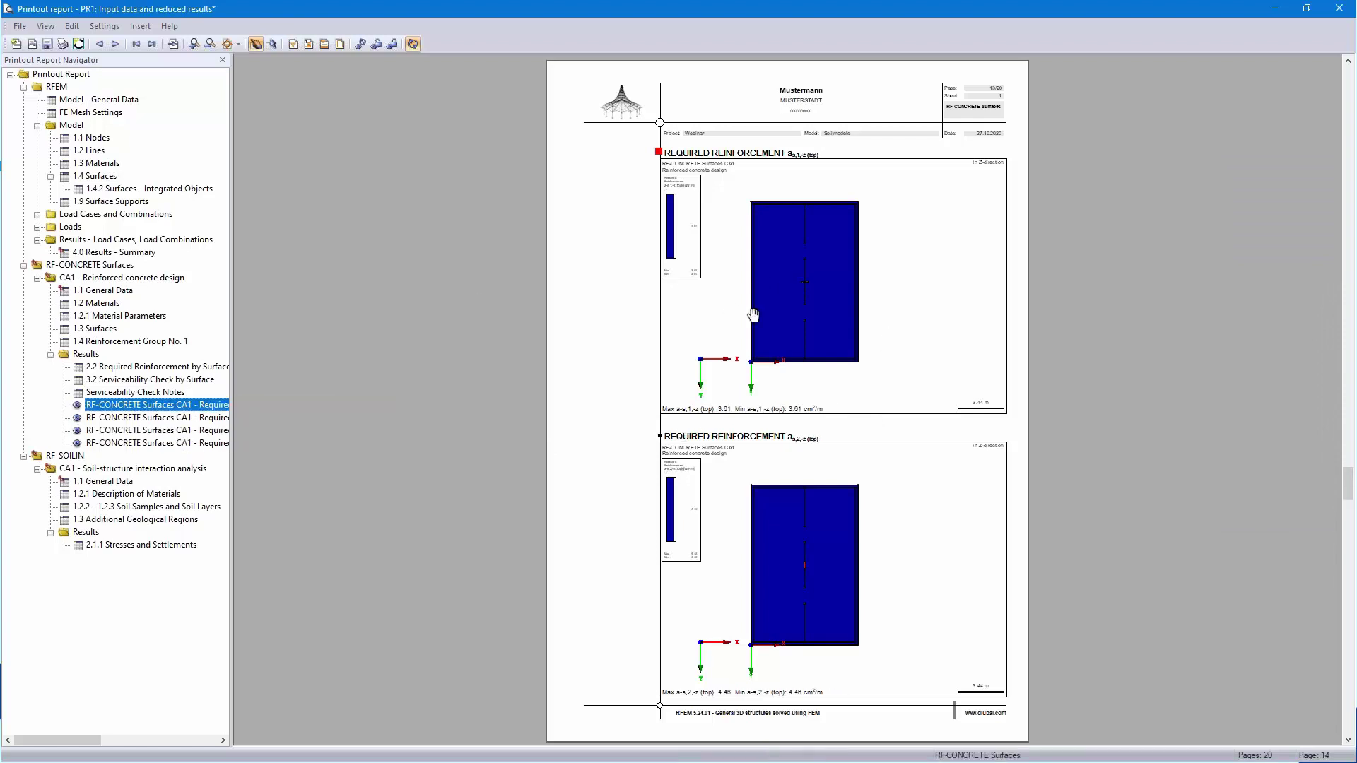
{"action": "scroll", "coordinate": [692, 213], "scroll_direction": "up", "scroll_amount": 1, "text": "ctrl"}
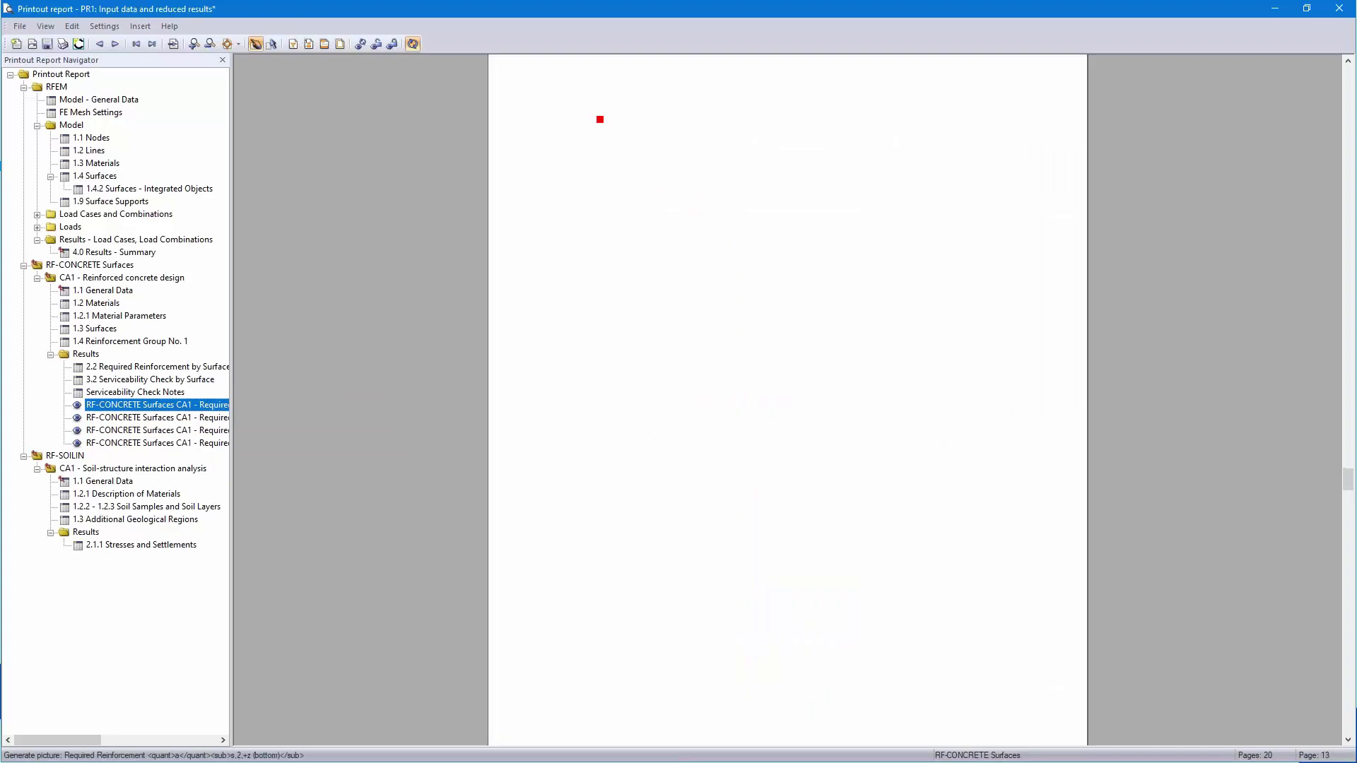
{"action": "scroll", "coordinate": [692, 213], "scroll_direction": "up", "scroll_amount": 1, "text": "ctrl"}
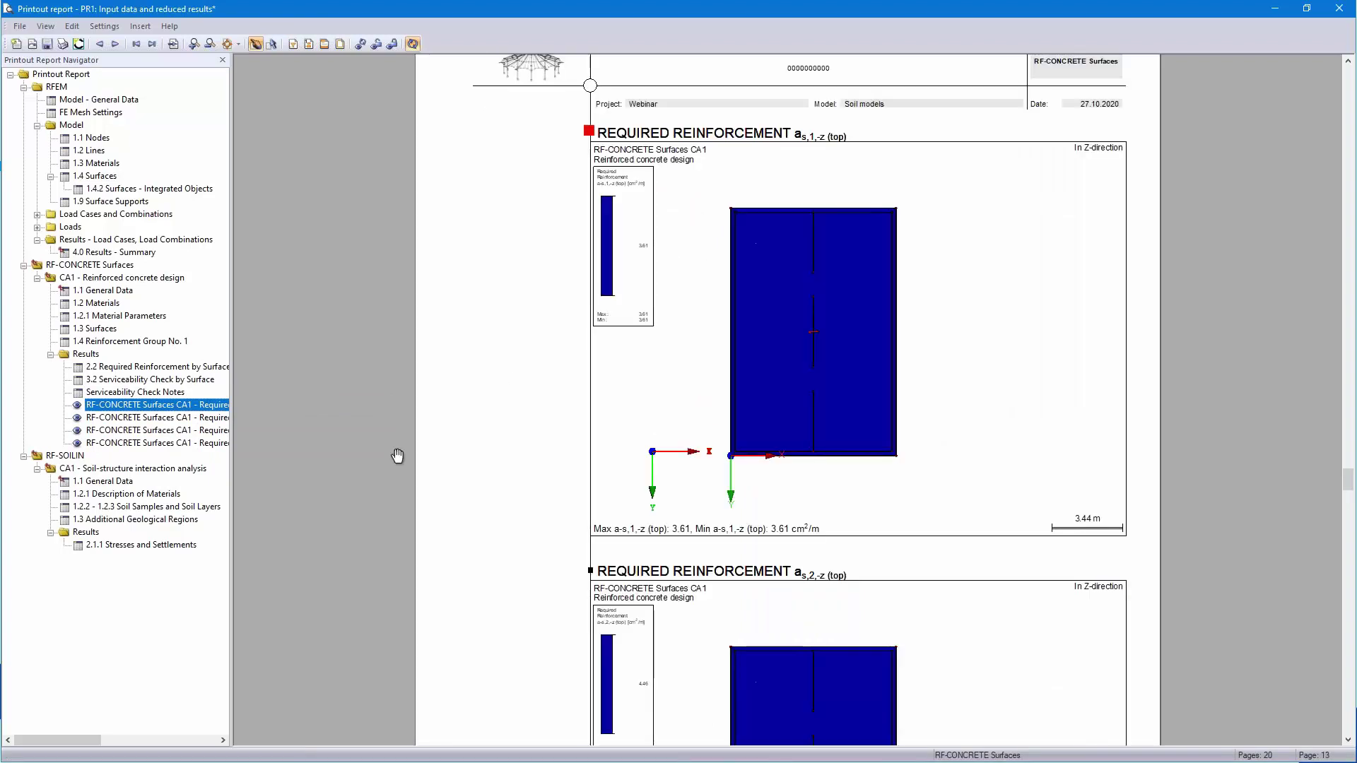
{"action": "left_click", "coordinate": [105, 481]}
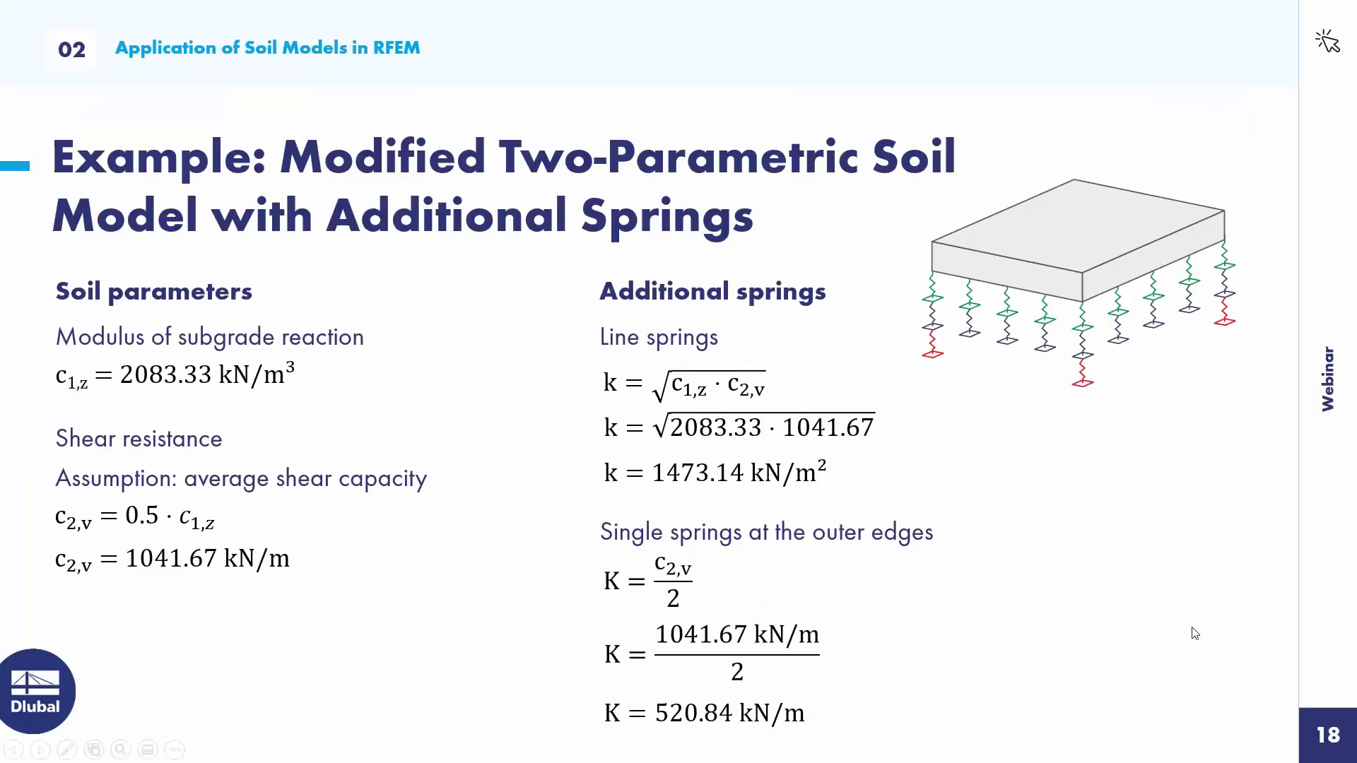
{"action": "left_click", "coordinate": [1195, 634]}
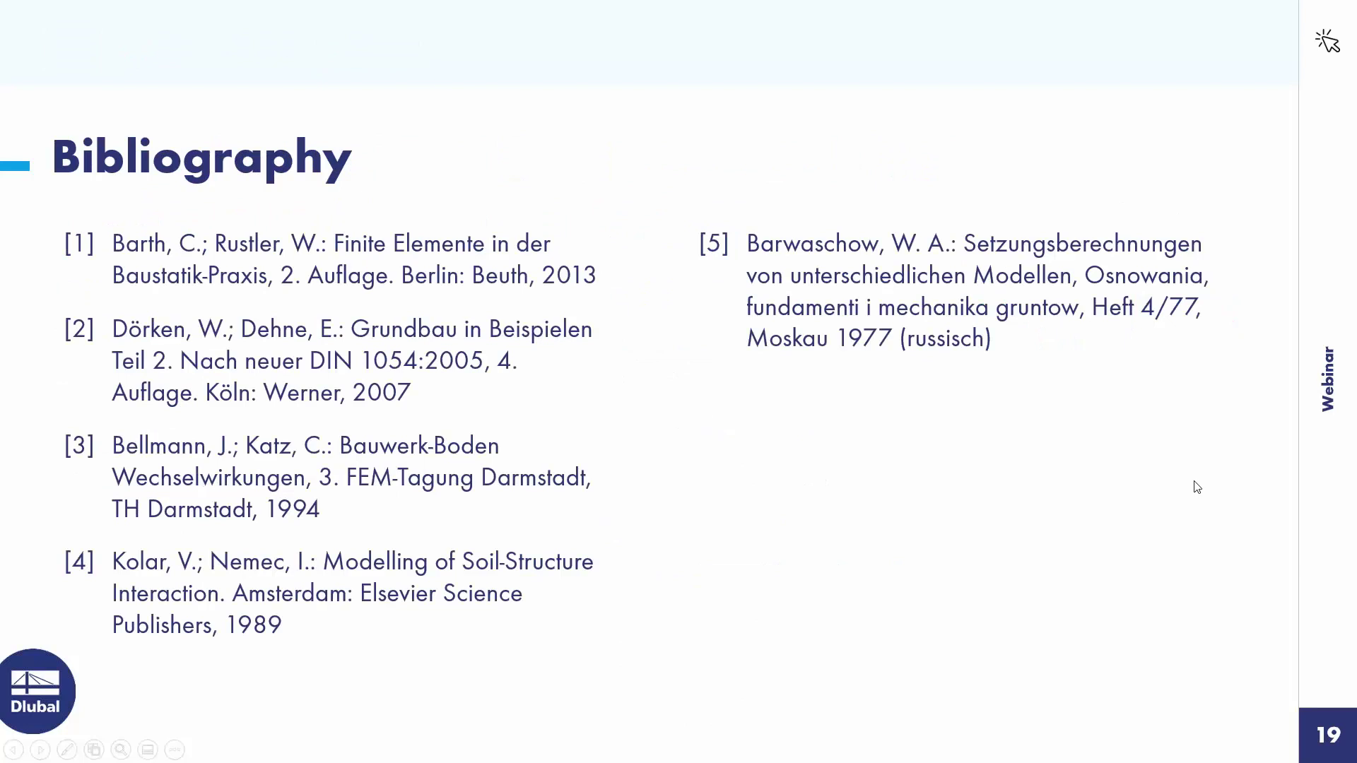
{"action": "left_click", "coordinate": [1172, 461]}
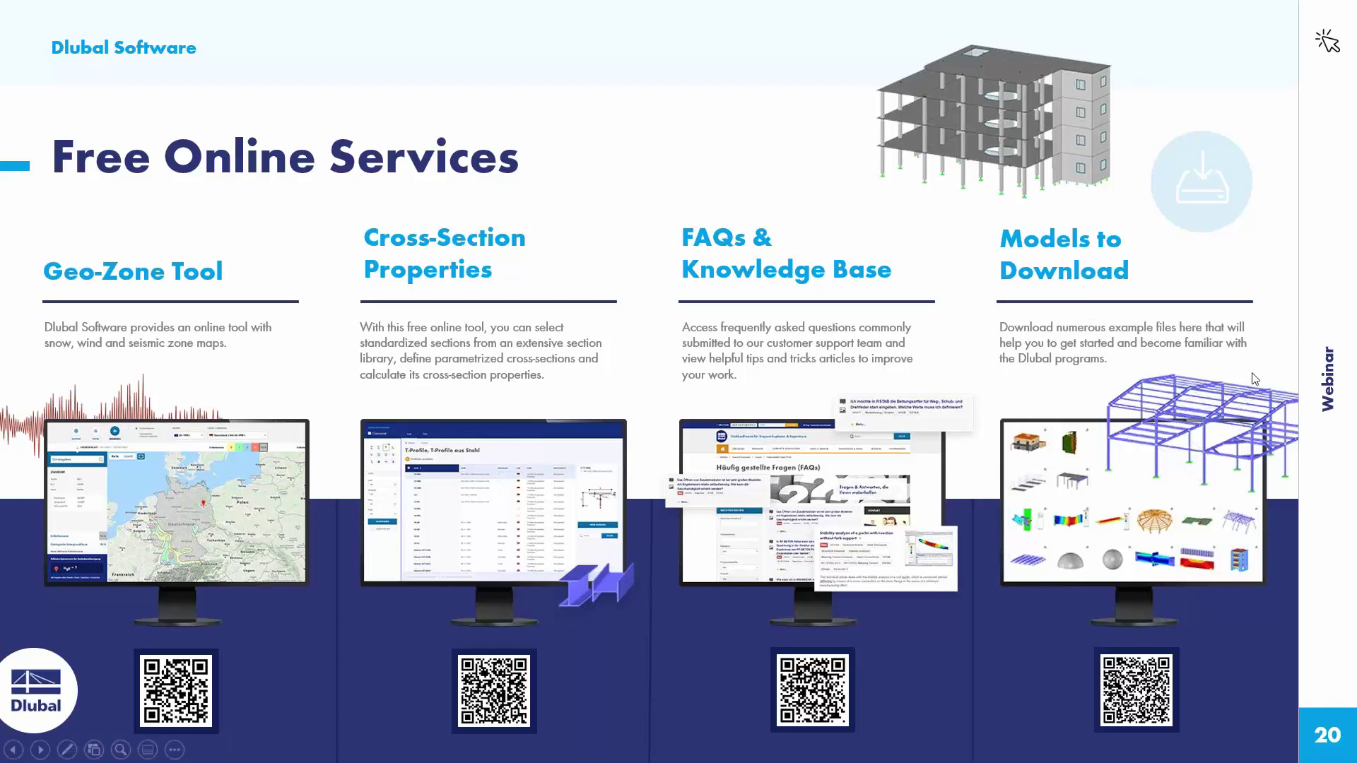
{"action": "left_click", "coordinate": [820, 434]}
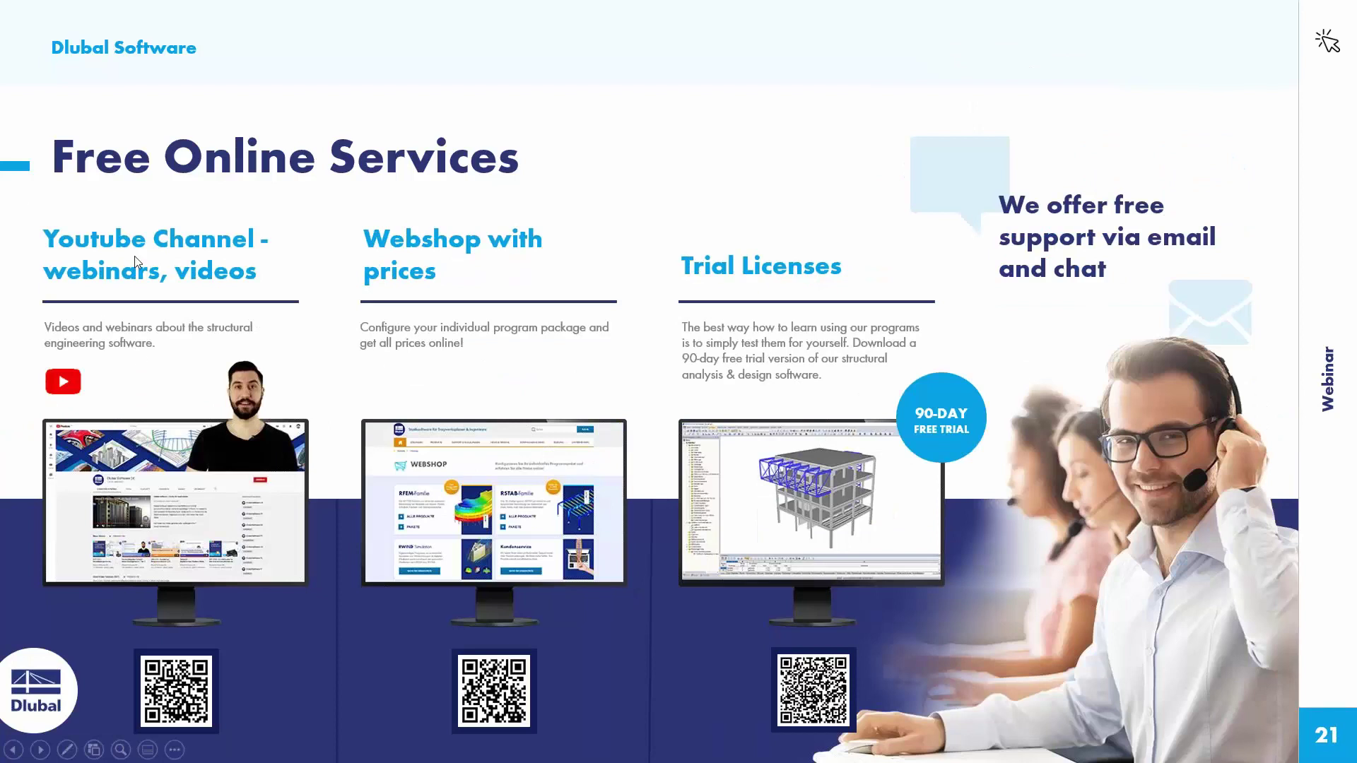